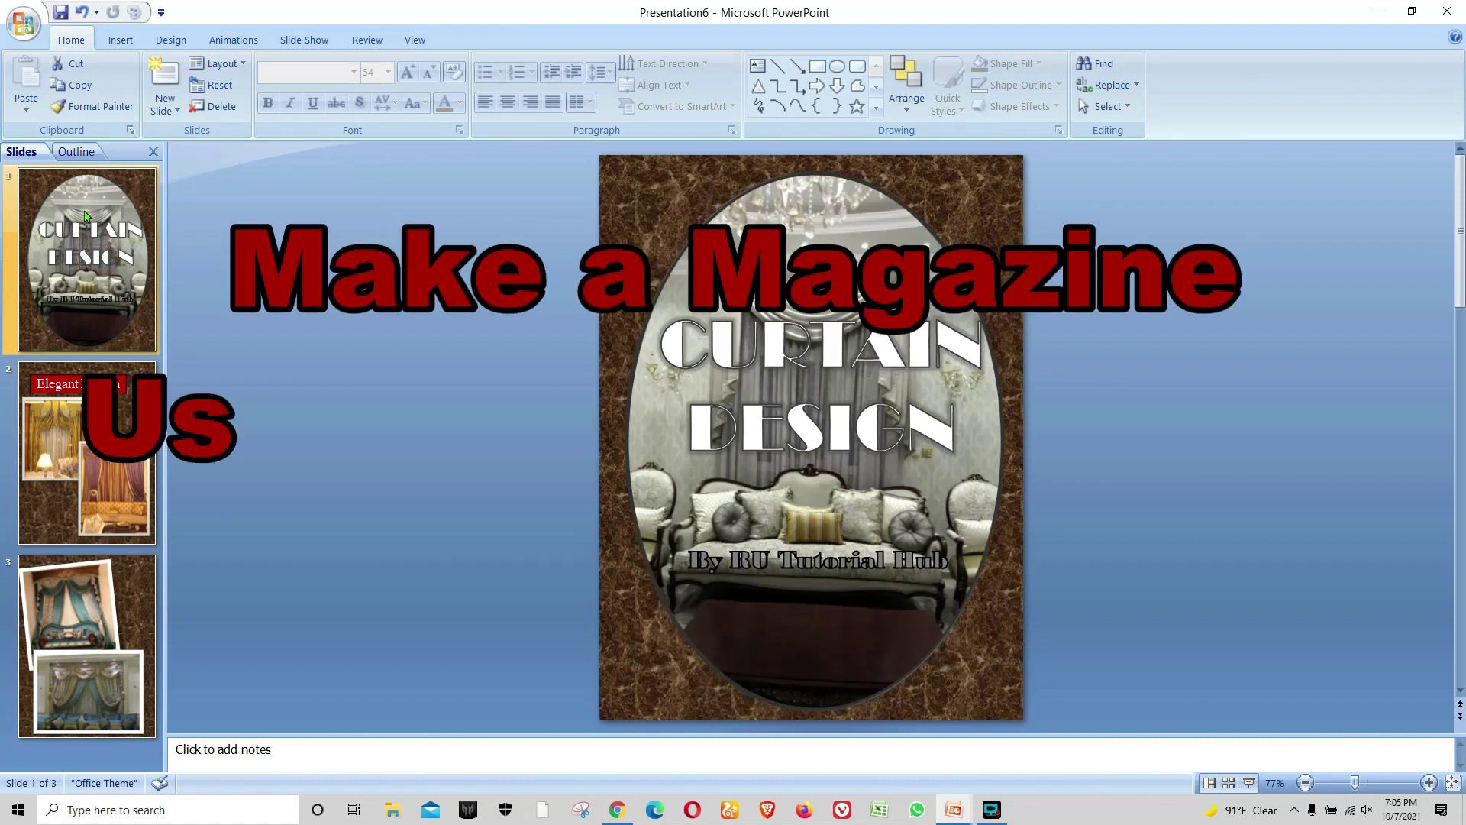
Step: Preview the slide show through the cover, Elegant Design and teal curtain pages, then end it
click(1250, 786)
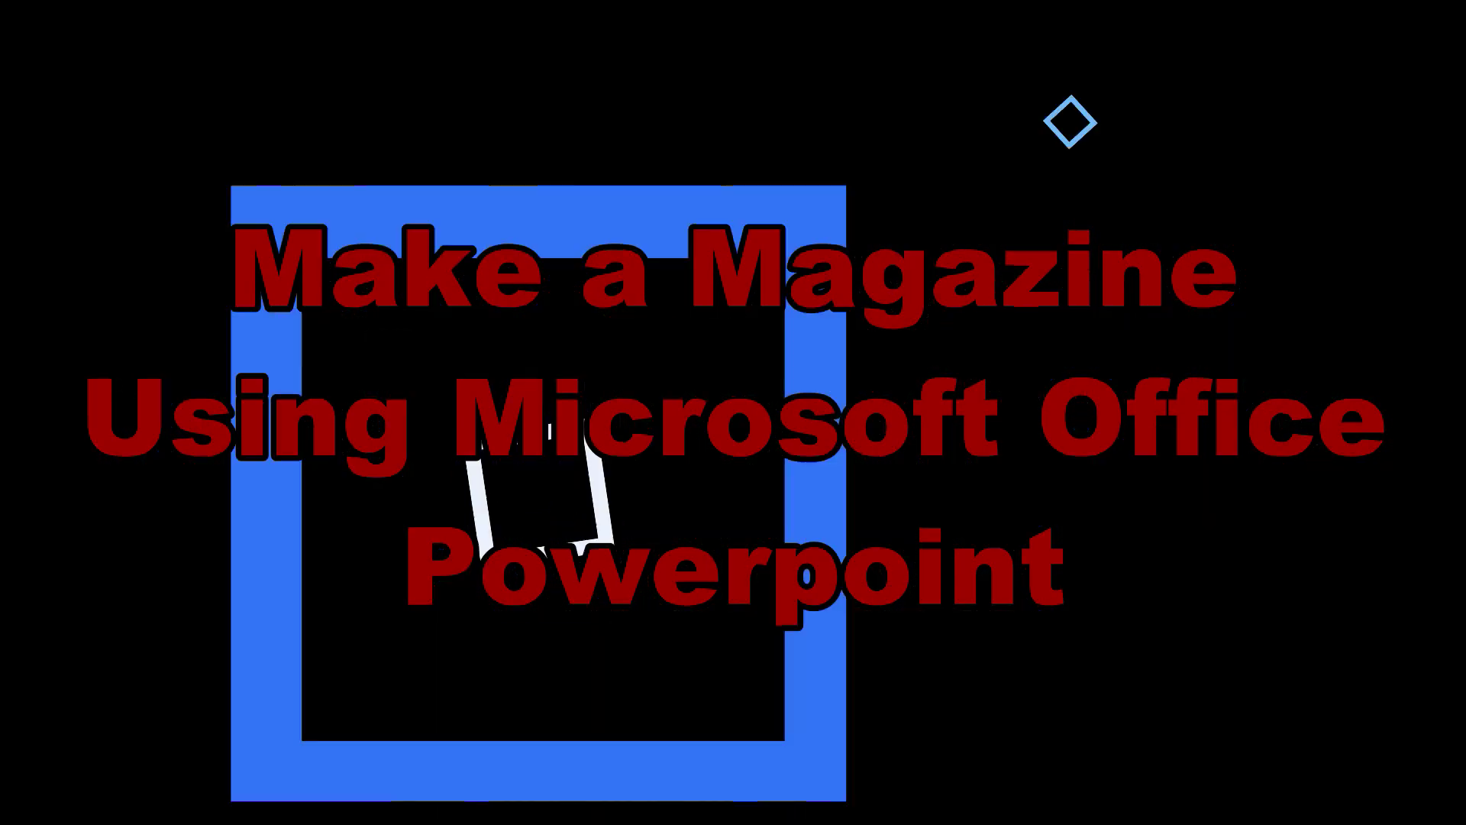
click(1089, 515)
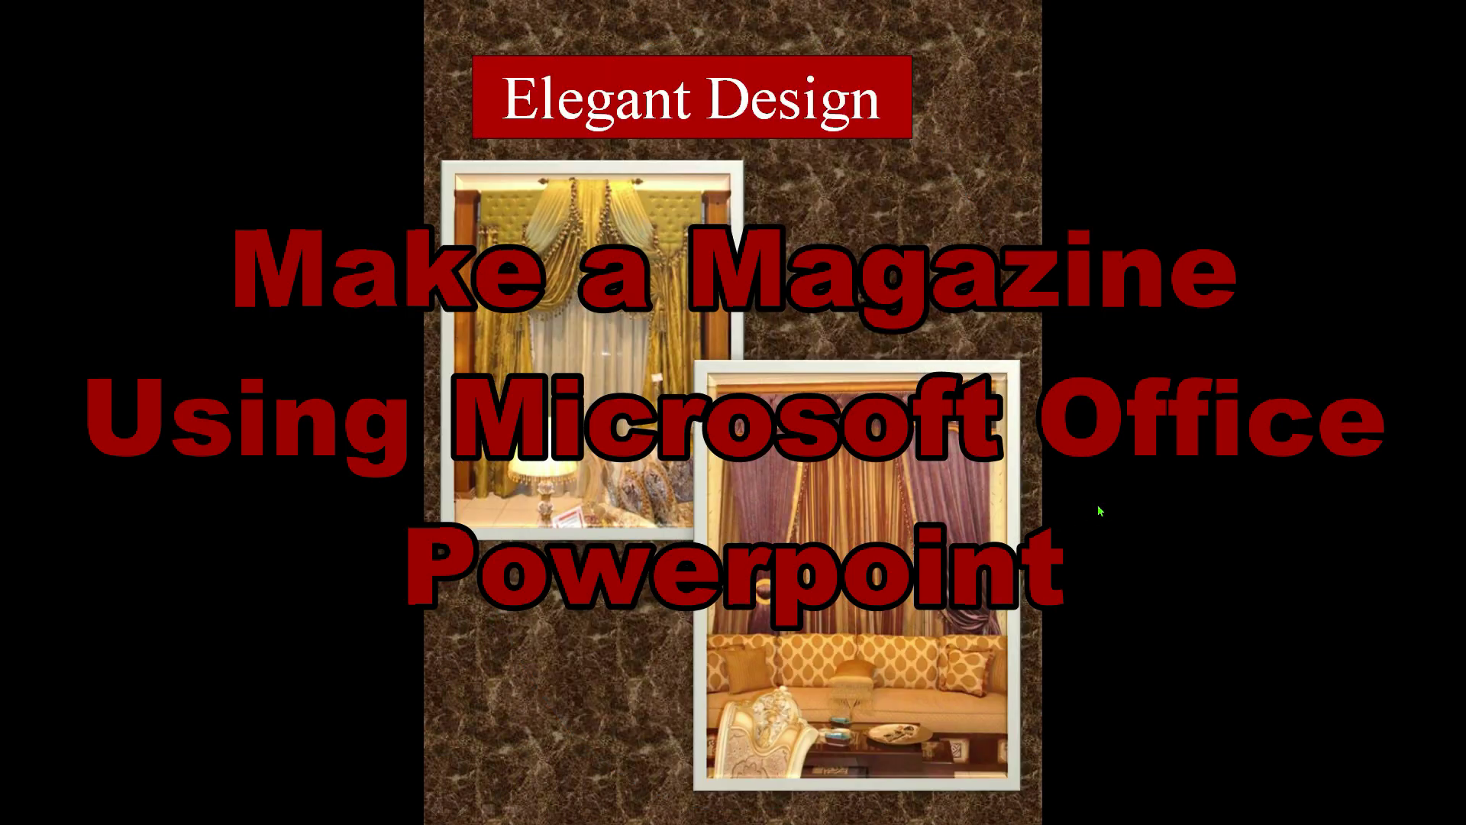
click(1100, 510)
click(1100, 510)
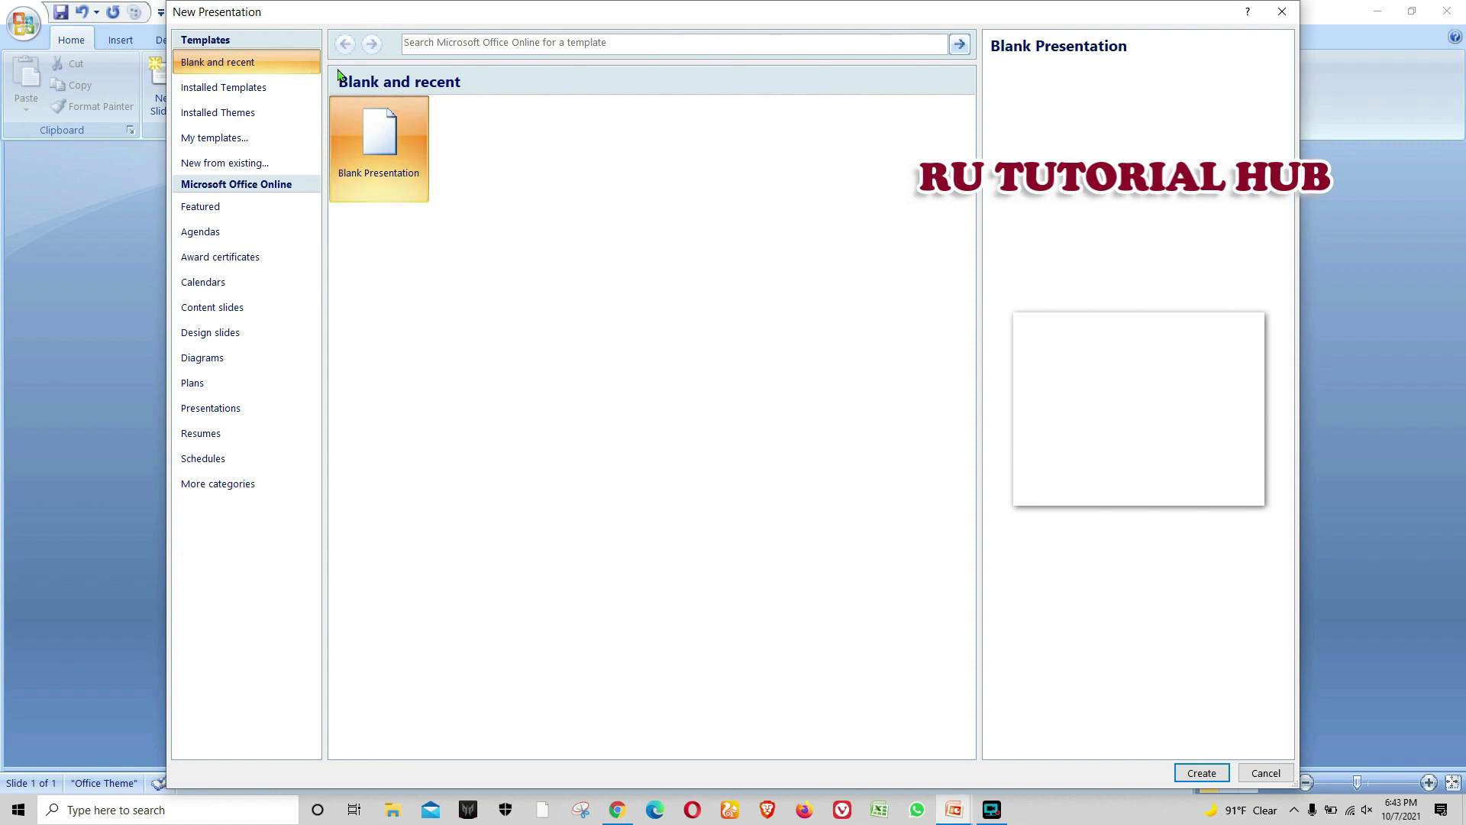
Step: Create a blank presentation, switch its slide to Portrait, and open Format Background
click(381, 172)
click(1221, 773)
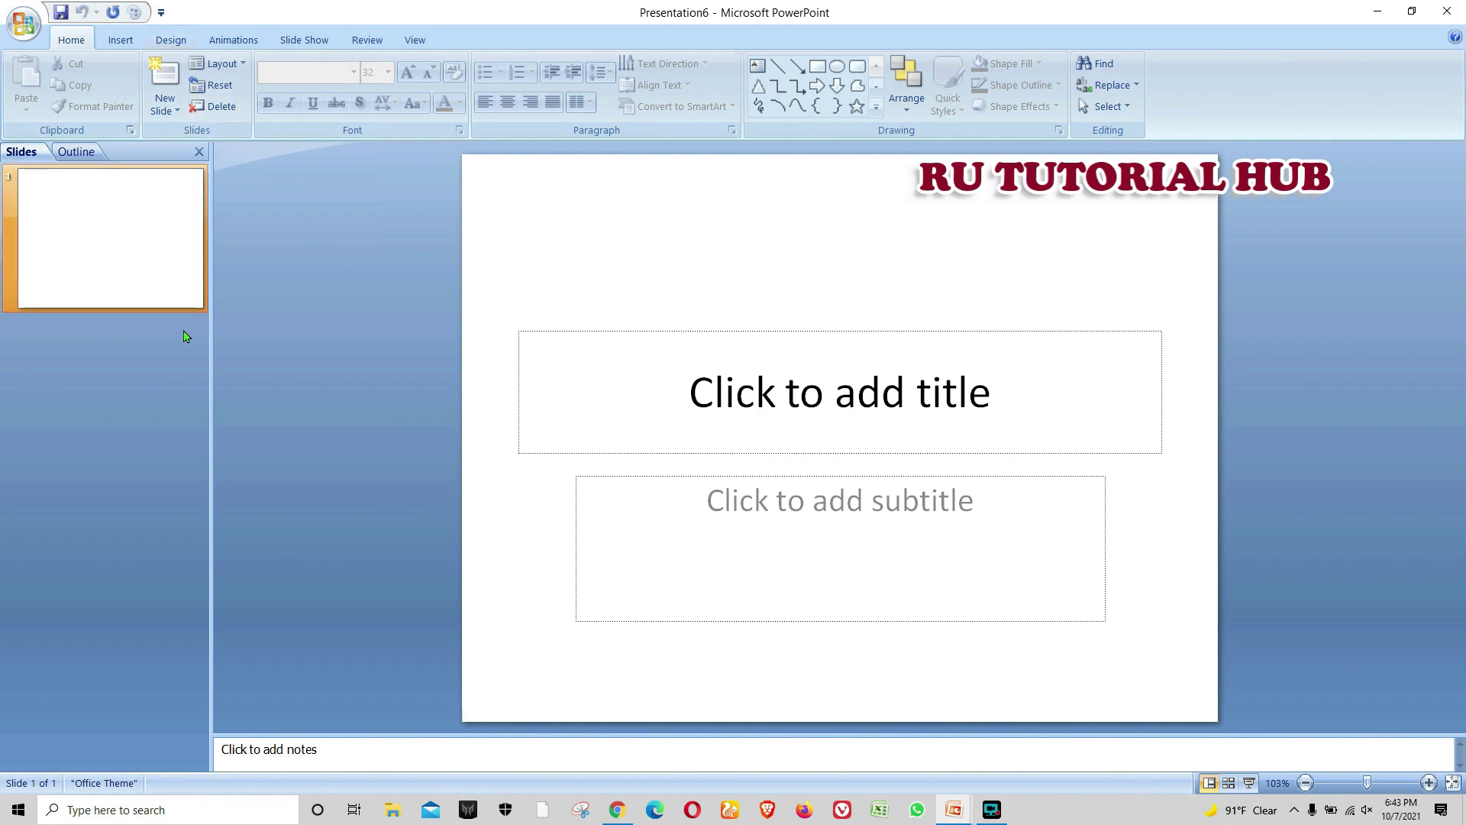
click(172, 40)
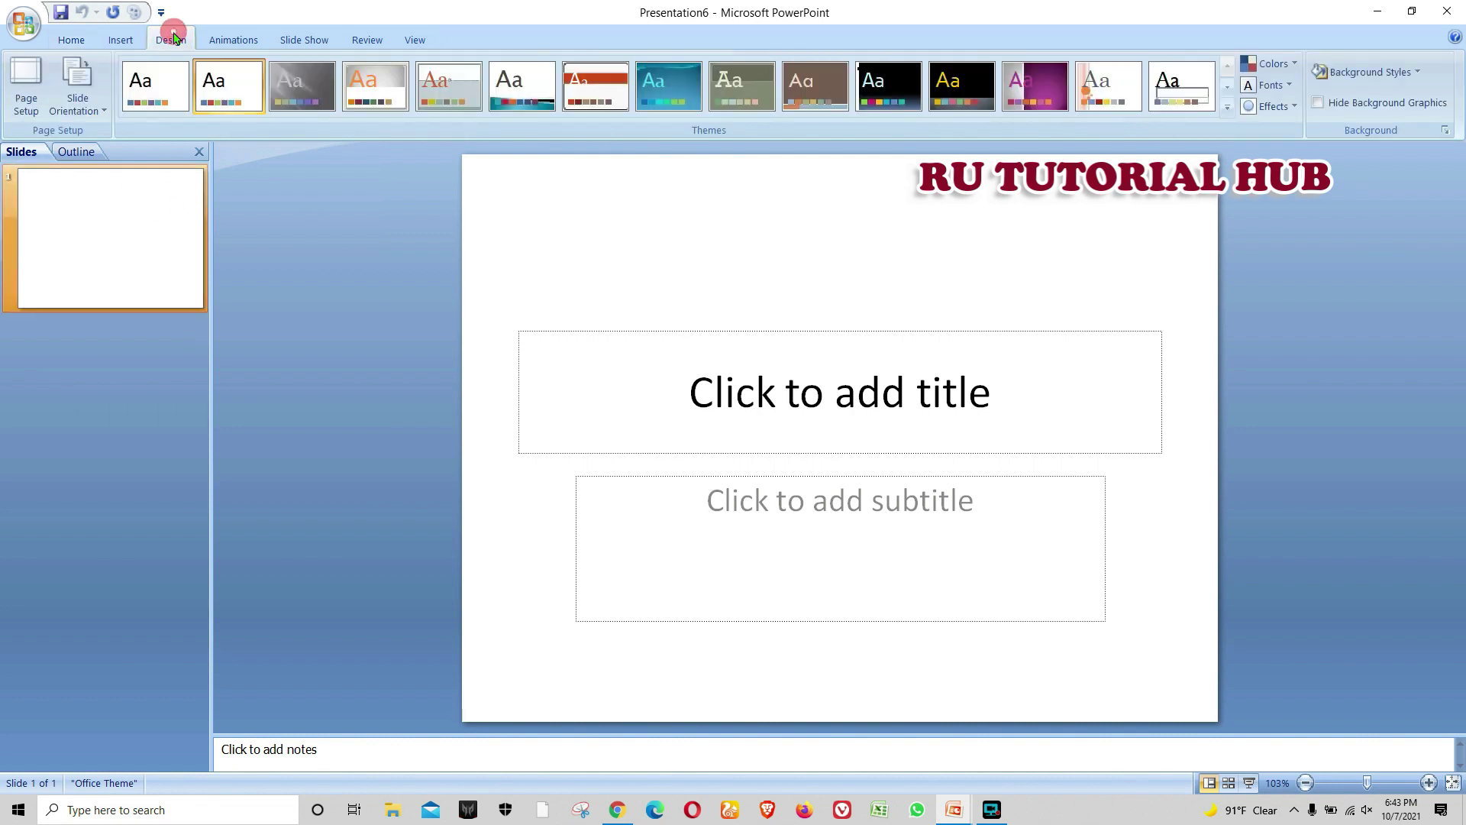
click(96, 114)
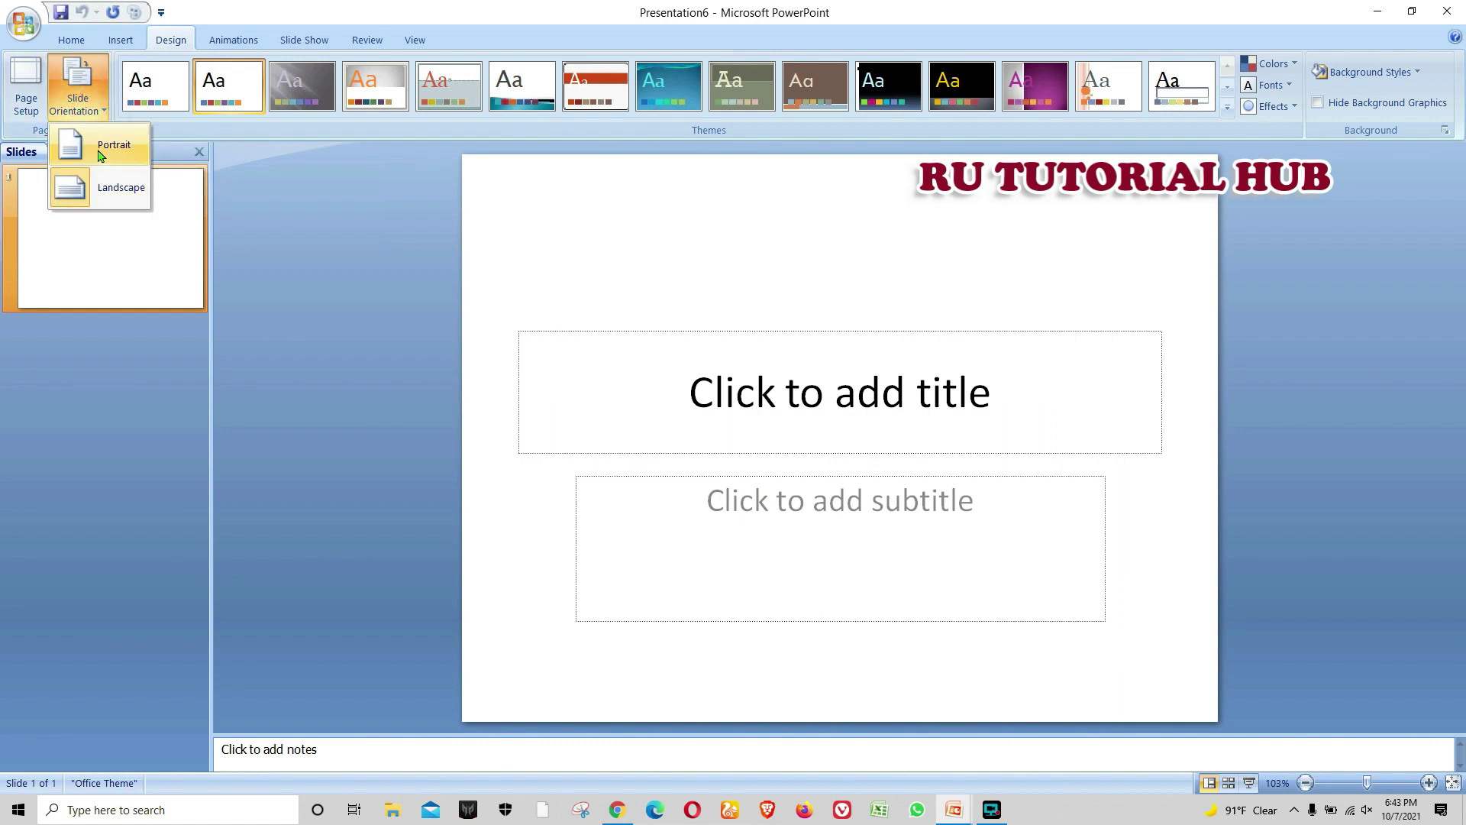
click(100, 148)
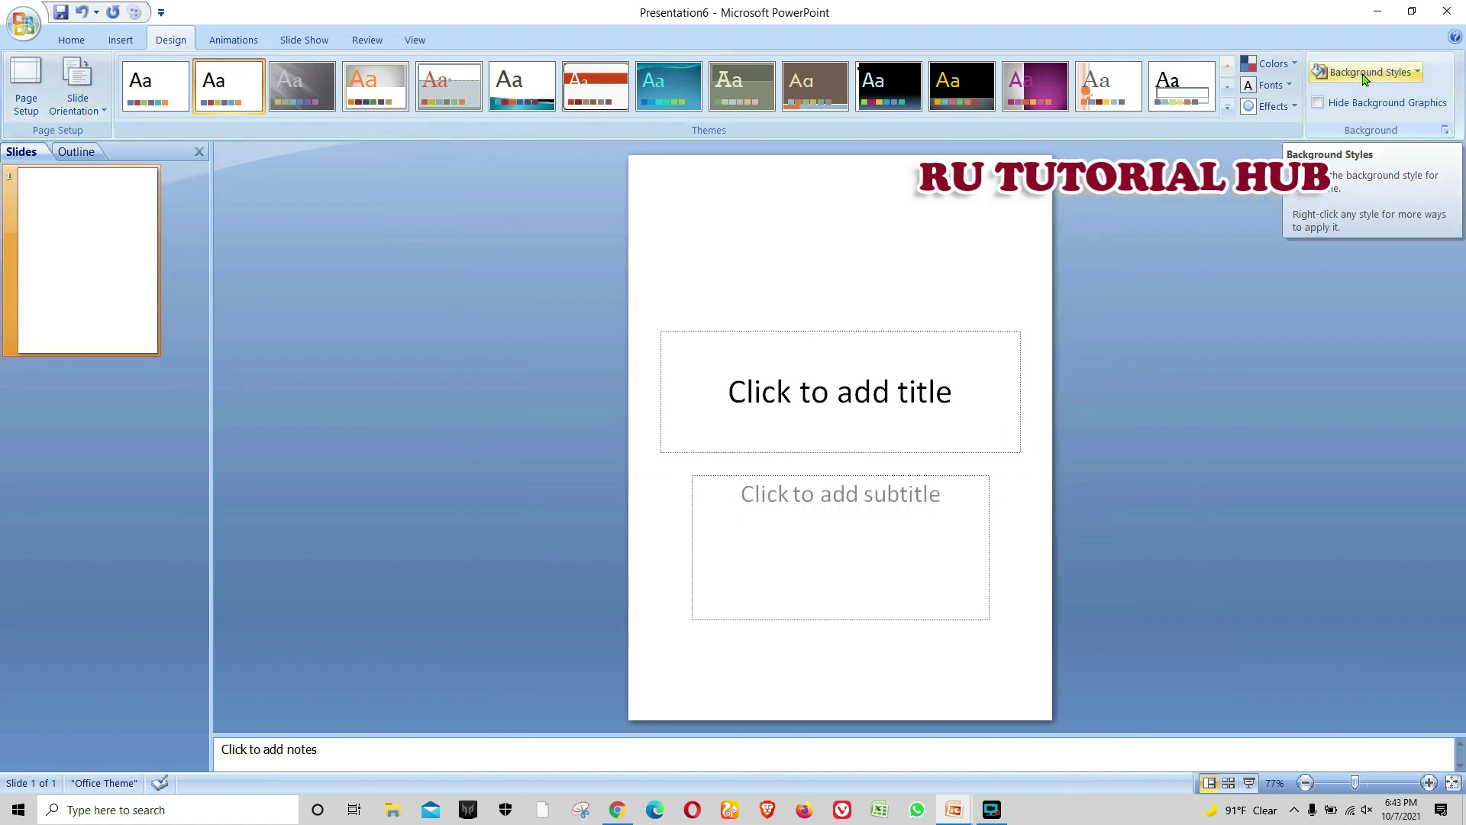
click(1414, 72)
click(1168, 309)
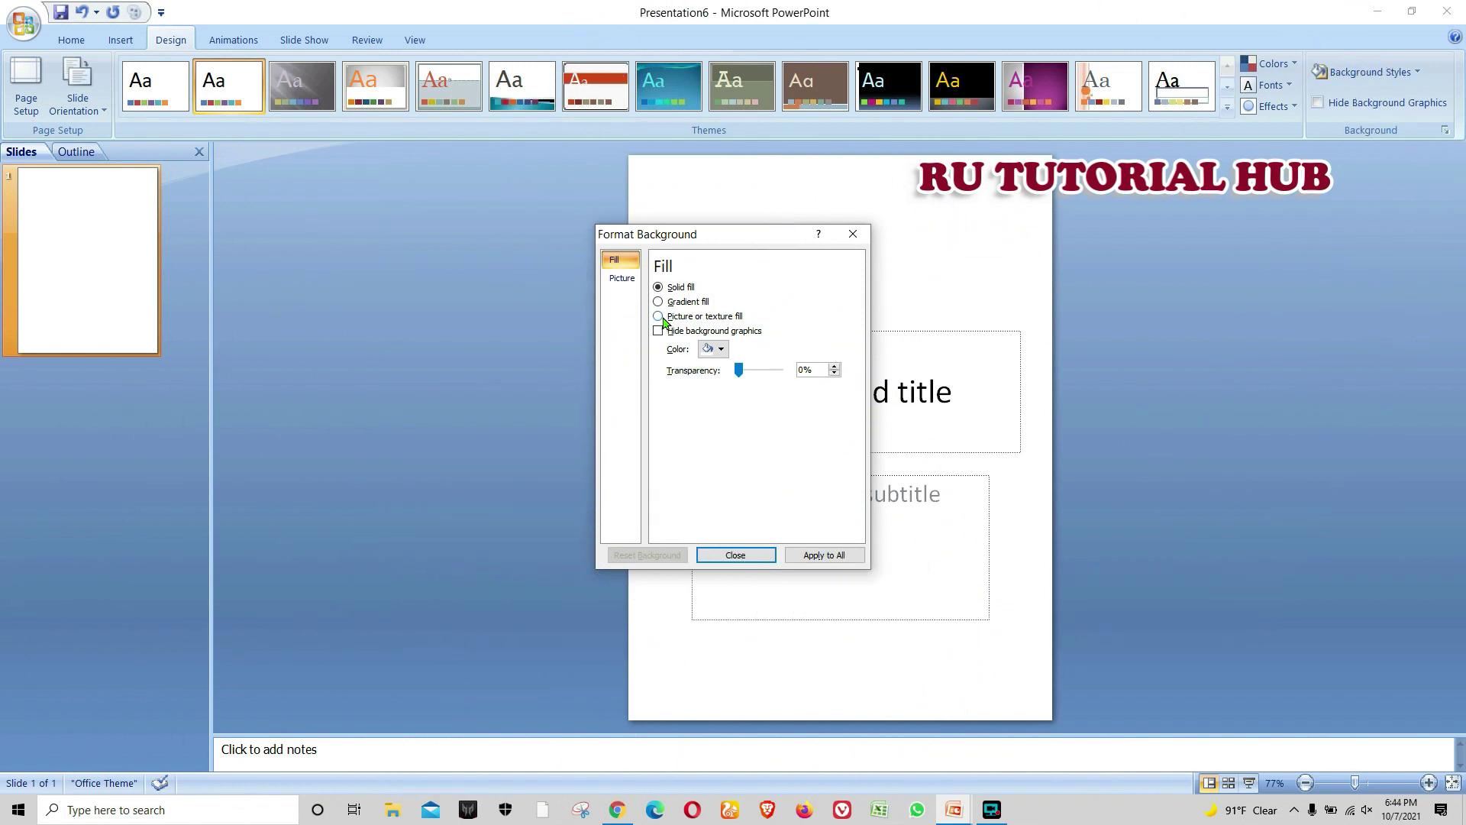
Step: Switch the background to Picture or texture fill, cancelling the file browser
click(659, 317)
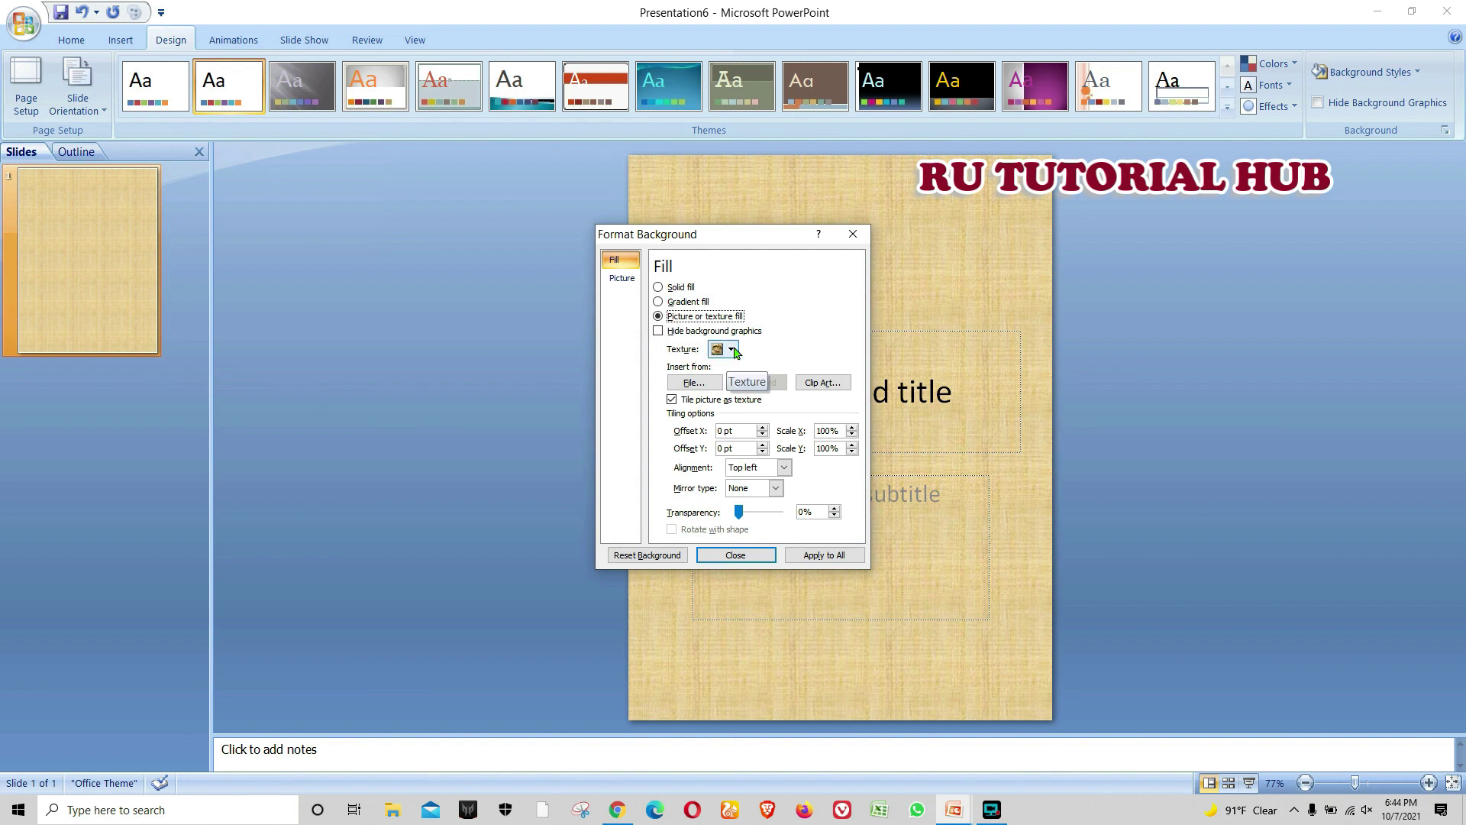
click(693, 383)
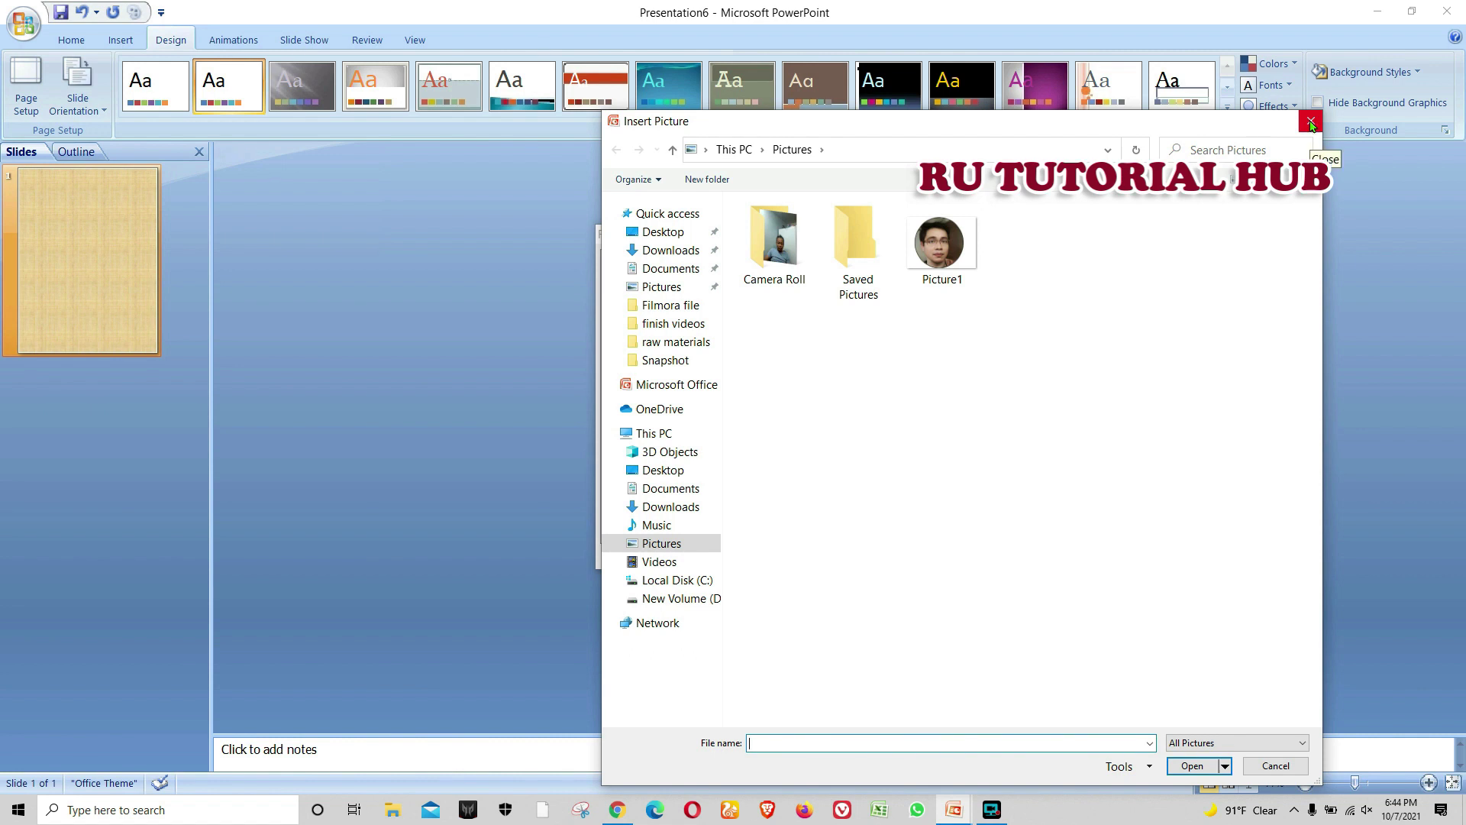
click(1310, 125)
click(691, 384)
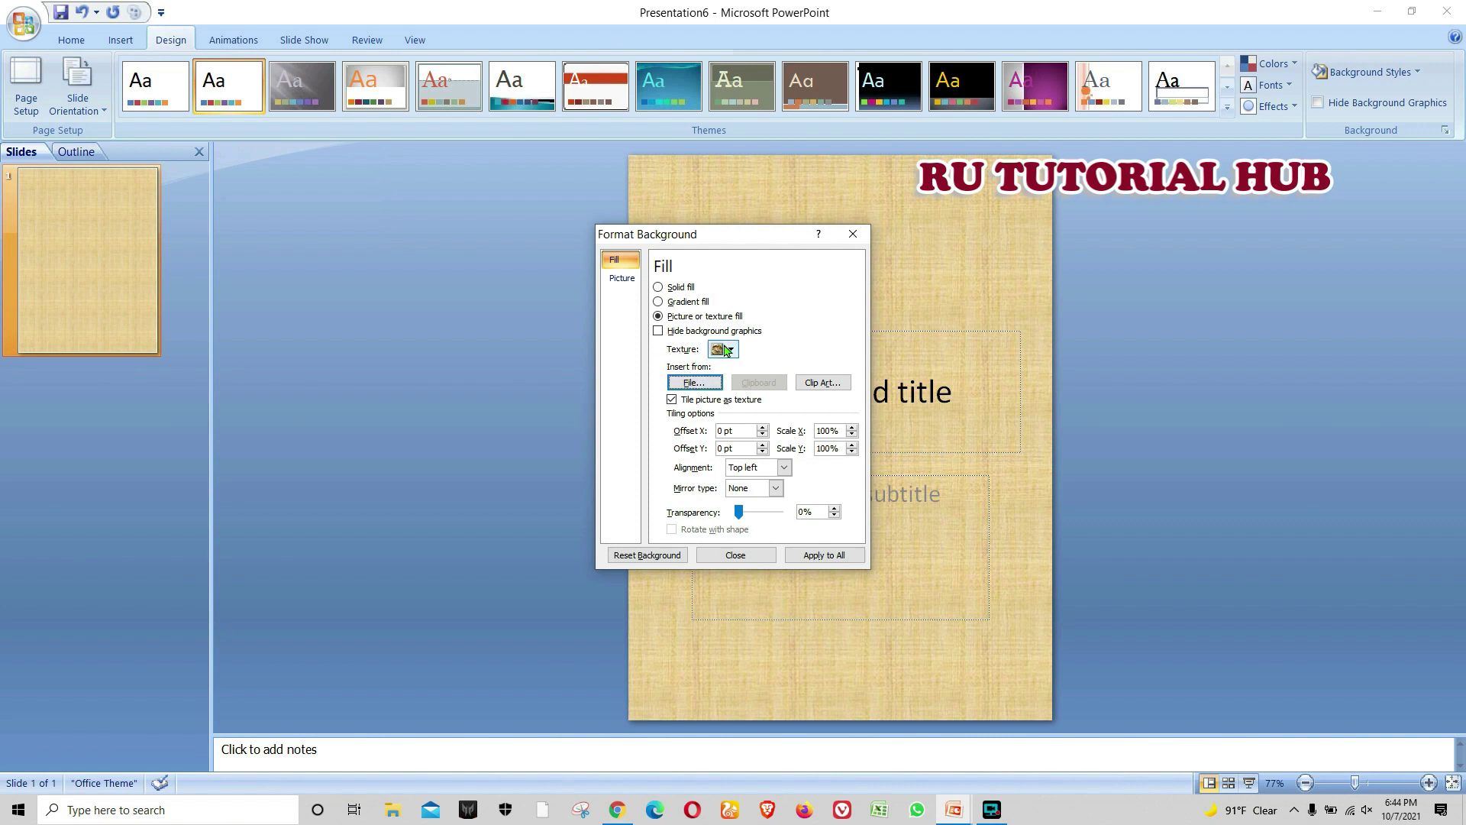
Step: Pick the dark brown marble texture after trying wood textures, and apply it to all slides
click(729, 350)
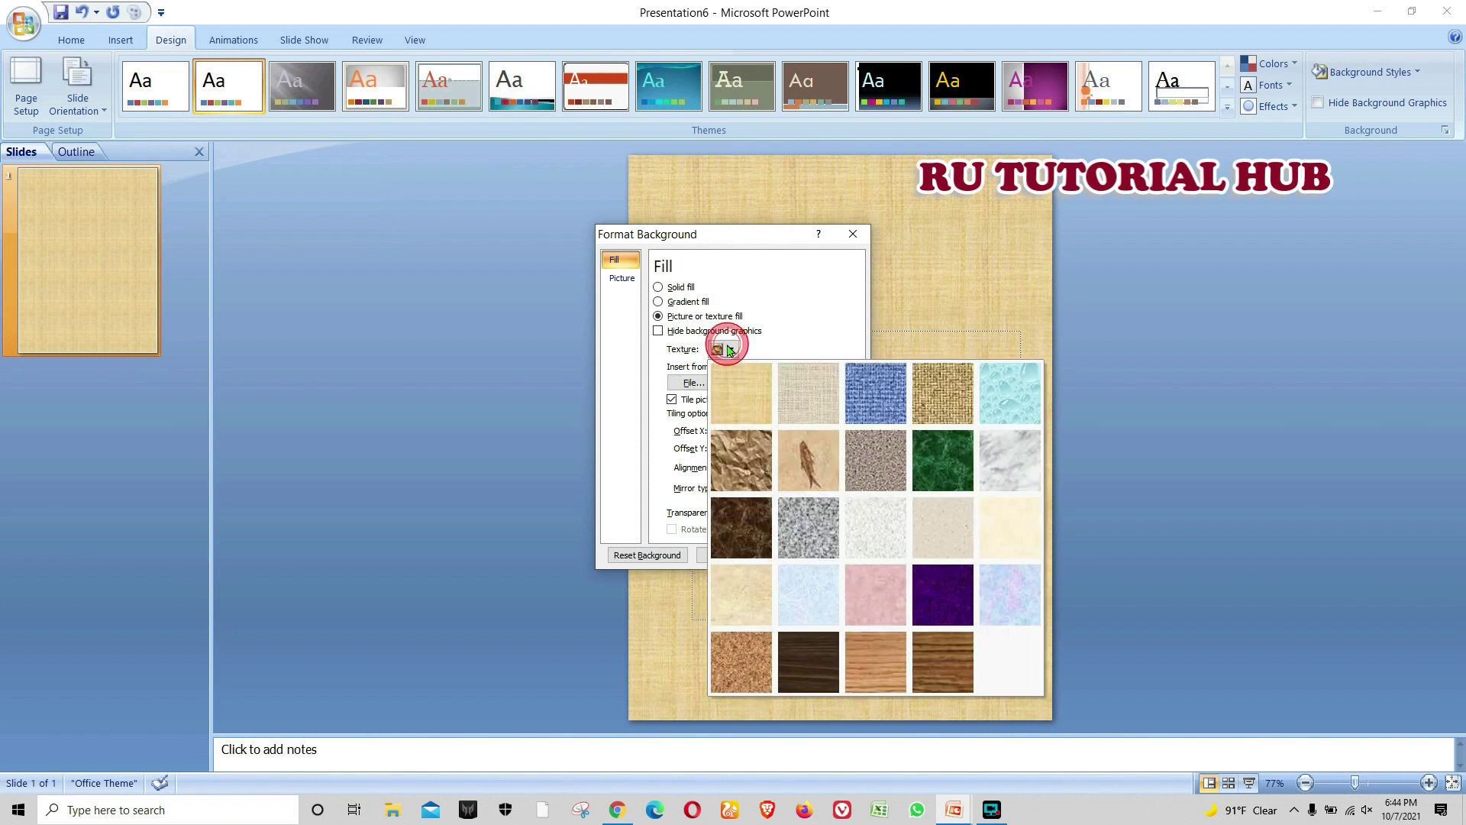
click(749, 528)
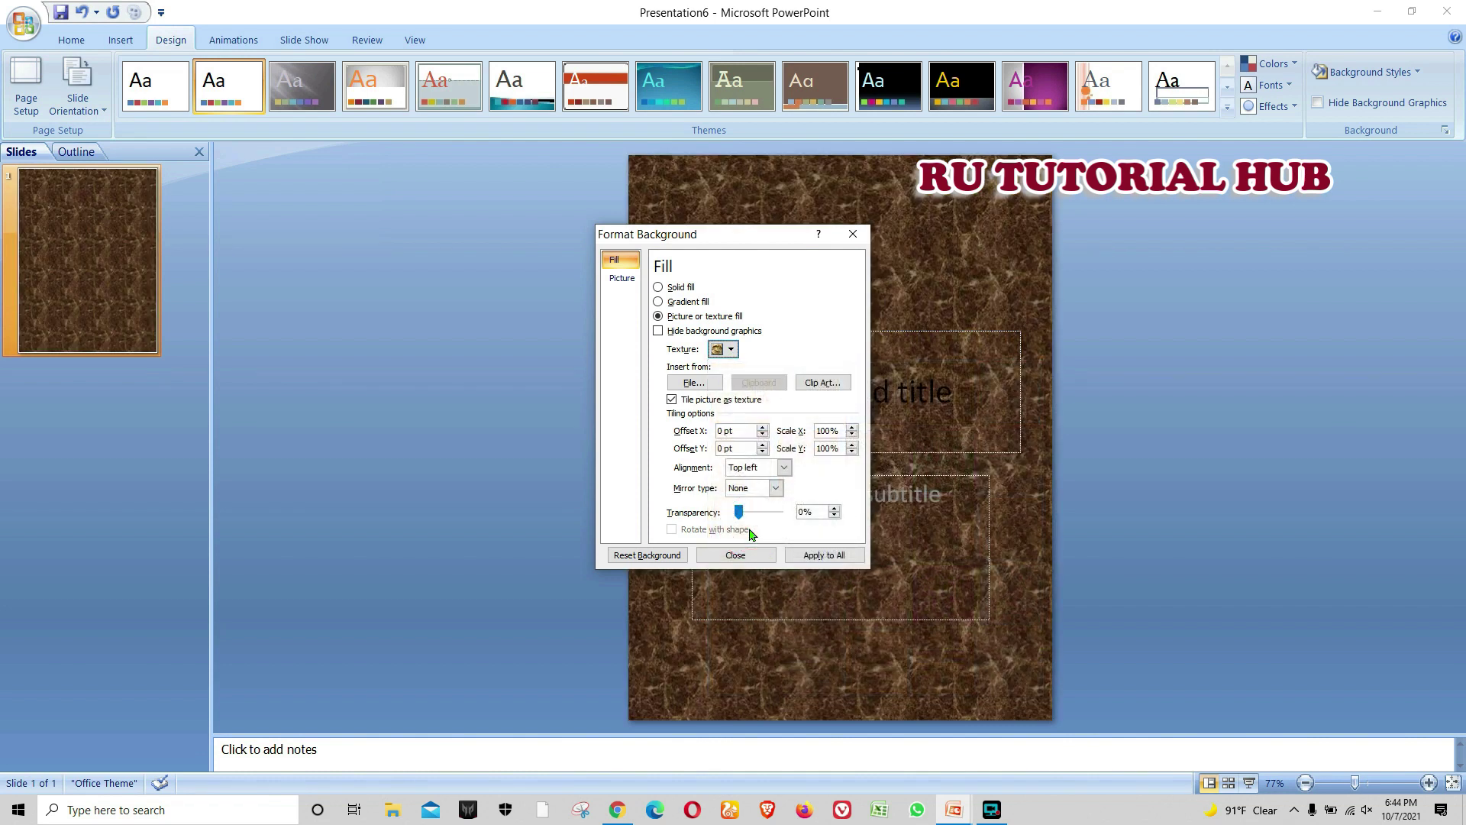
click(729, 350)
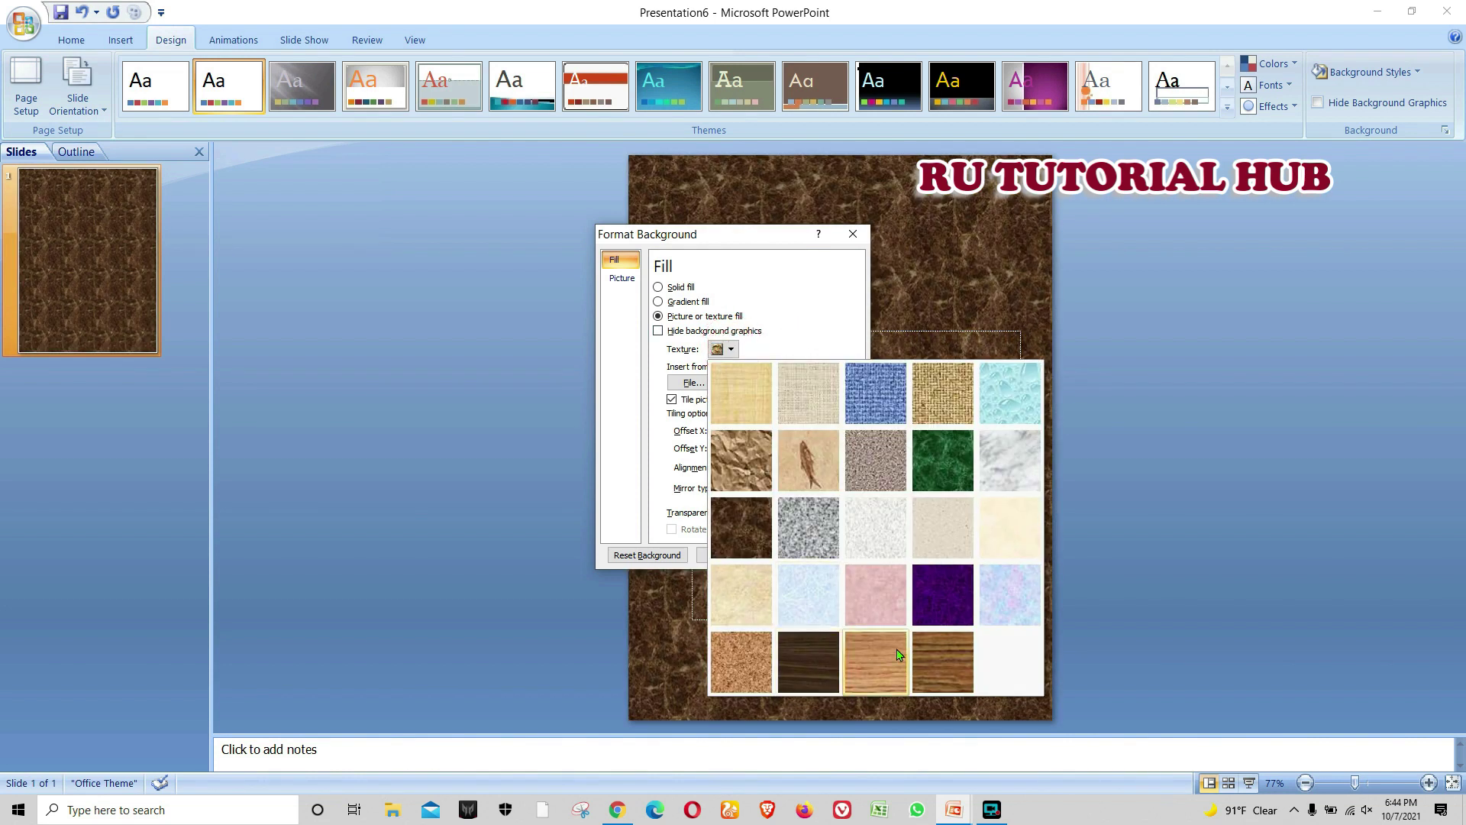
click(938, 667)
click(730, 350)
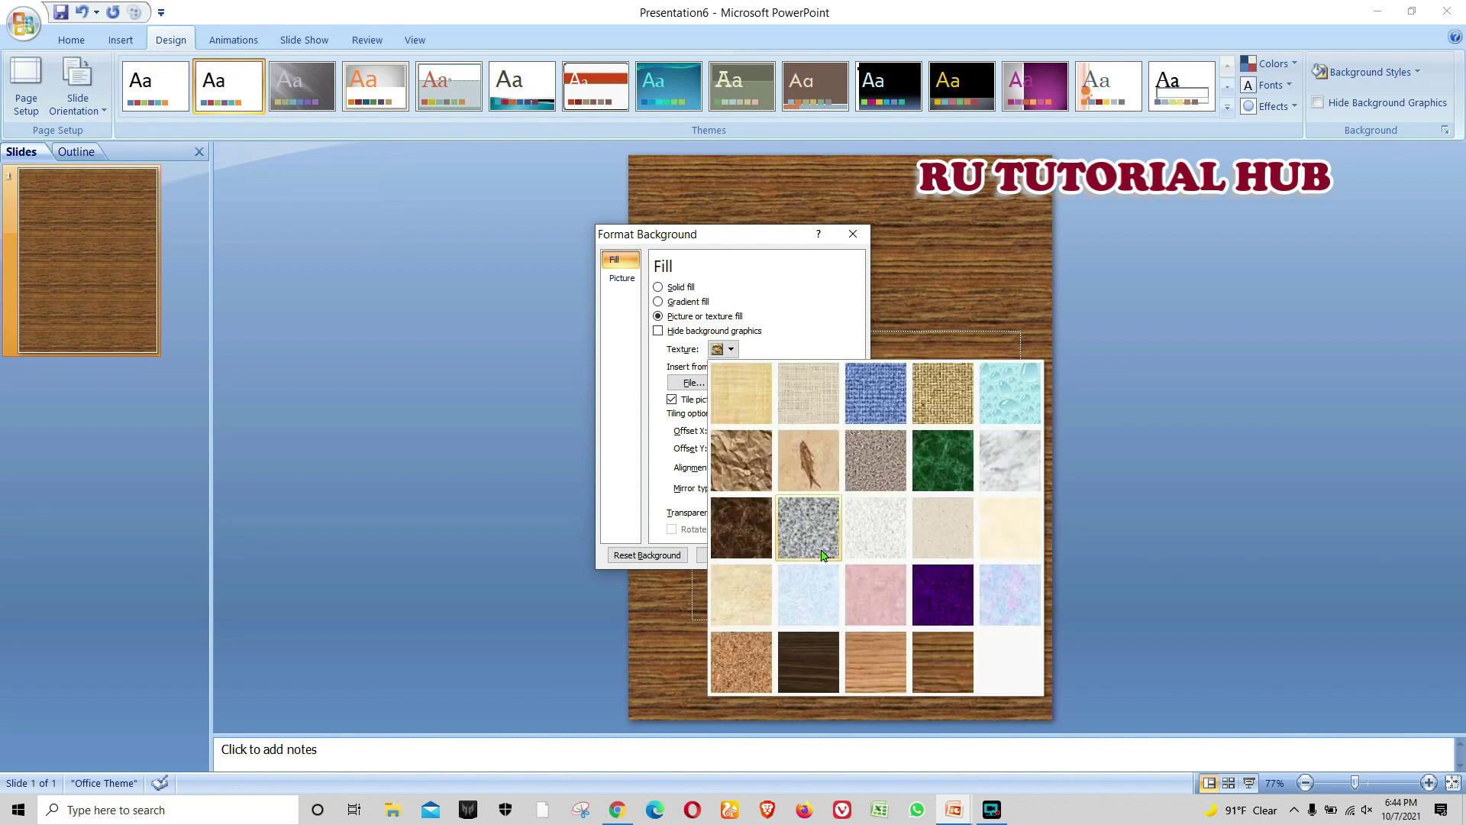
click(797, 650)
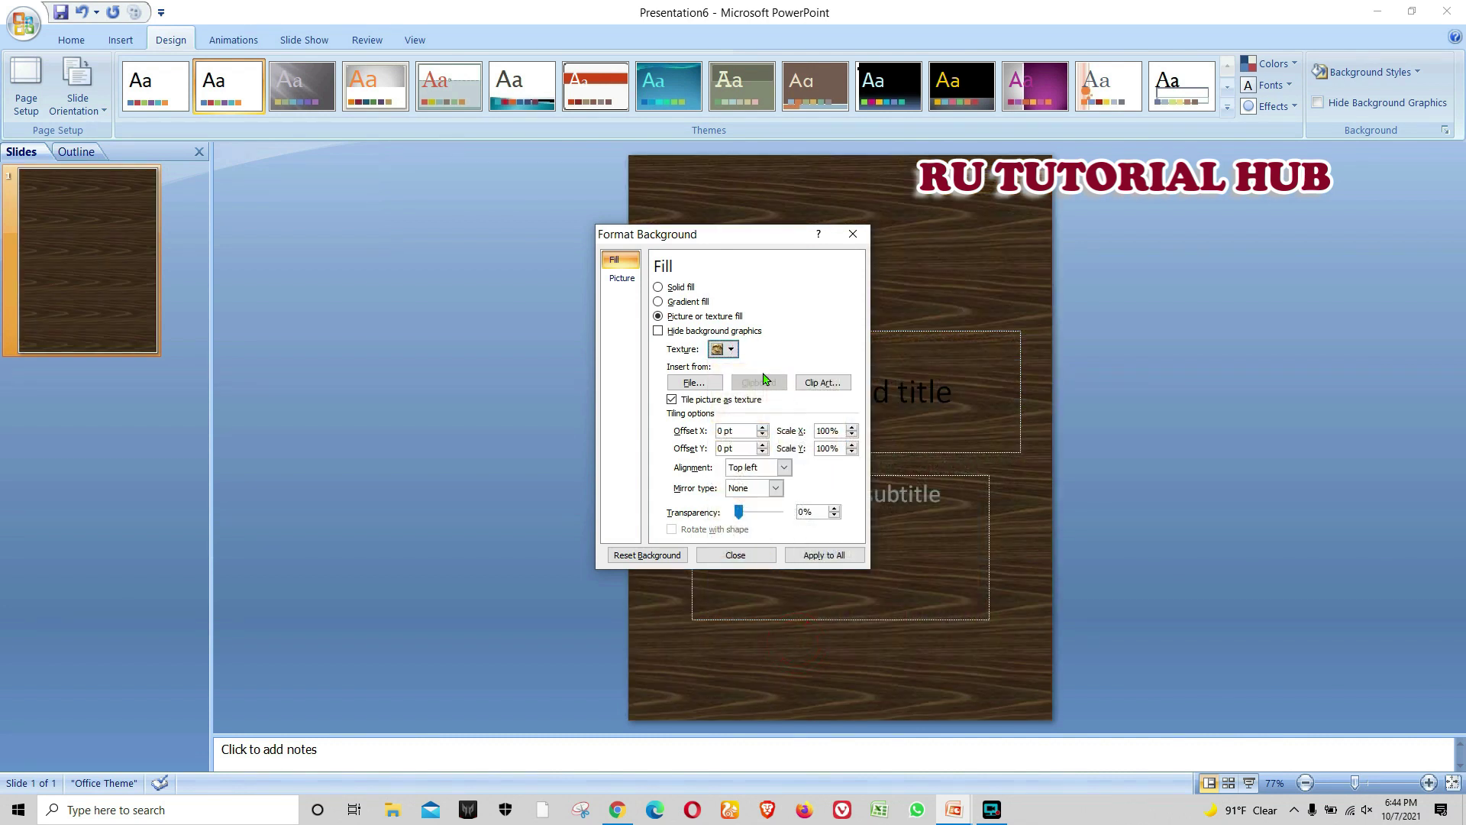
click(729, 350)
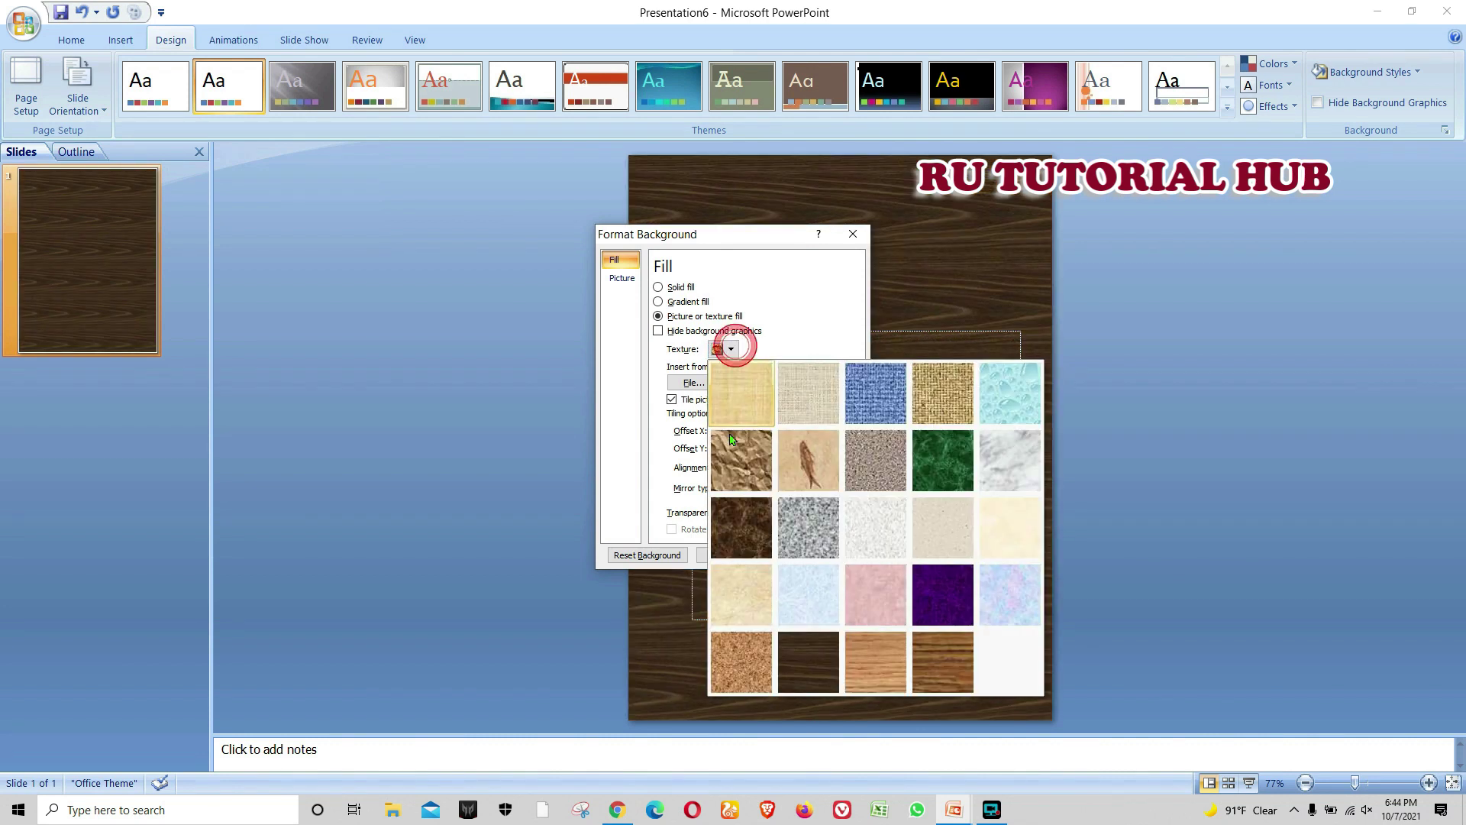
click(744, 527)
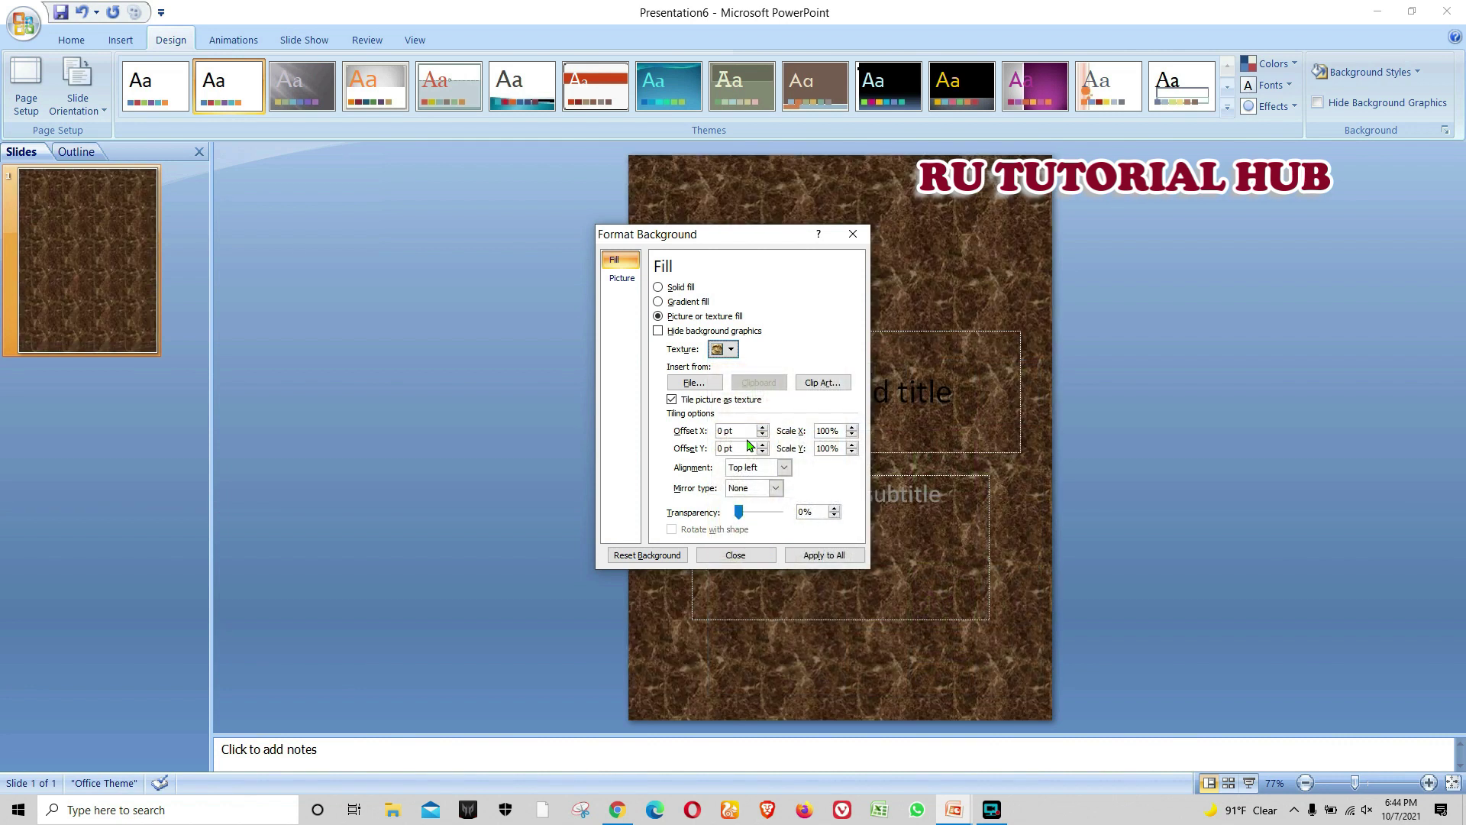
click(831, 560)
Step: Type the title 'CURTAIN DESIGN' and the subtitle 'By RU Tutorial Hub'
click(736, 555)
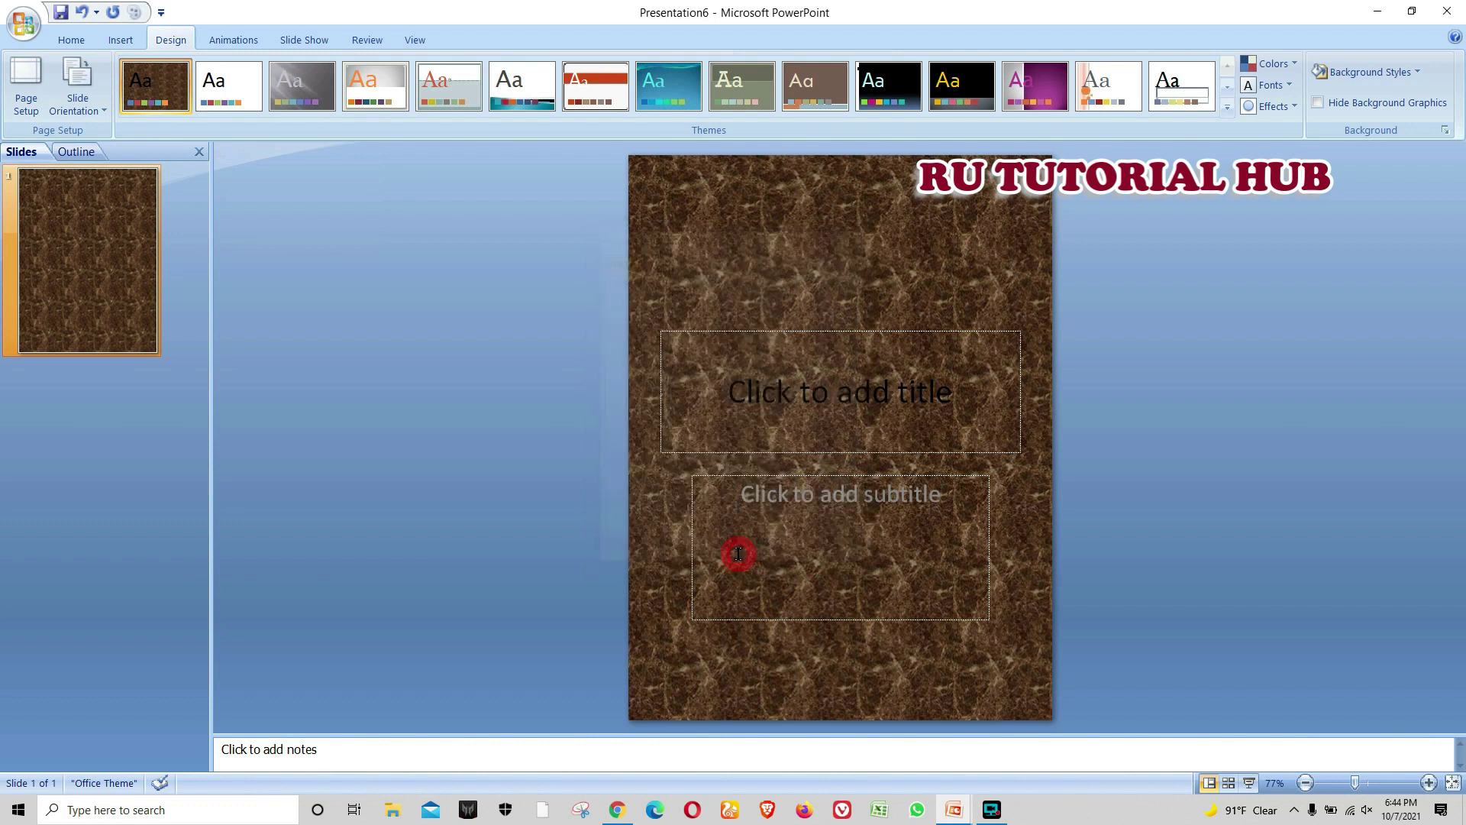
click(663, 353)
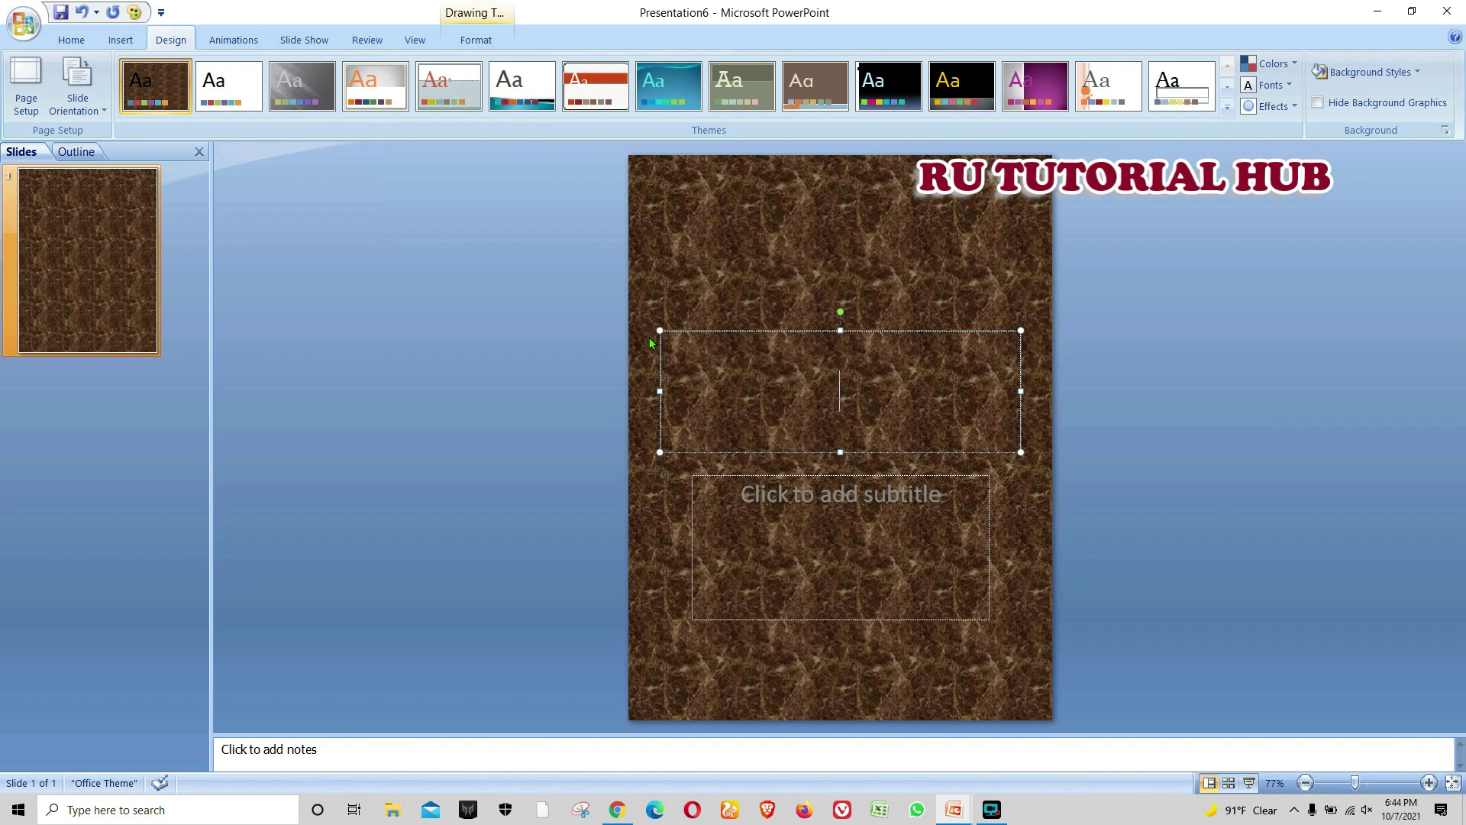
text(C)
key(Caps_Lock)
text(URTAIN DESIGN)
click(800, 533)
text(B)
key(Caps_Lock)
text(y RU Tutorial Hub)
Step: Set the CURTAIN DESIGN title in the Broadway font with red colour
click(709, 376)
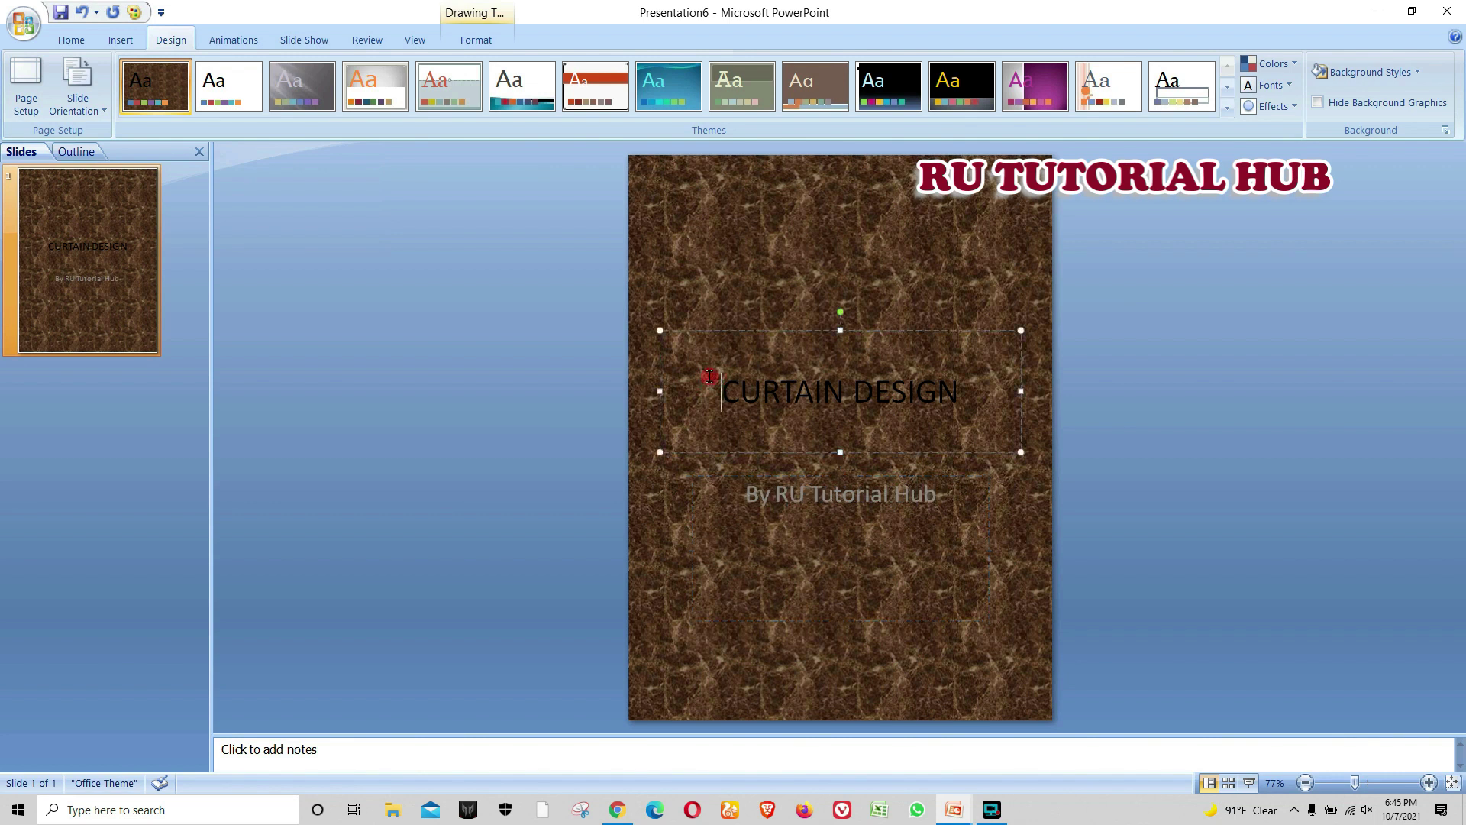
drag(709, 375, 963, 391)
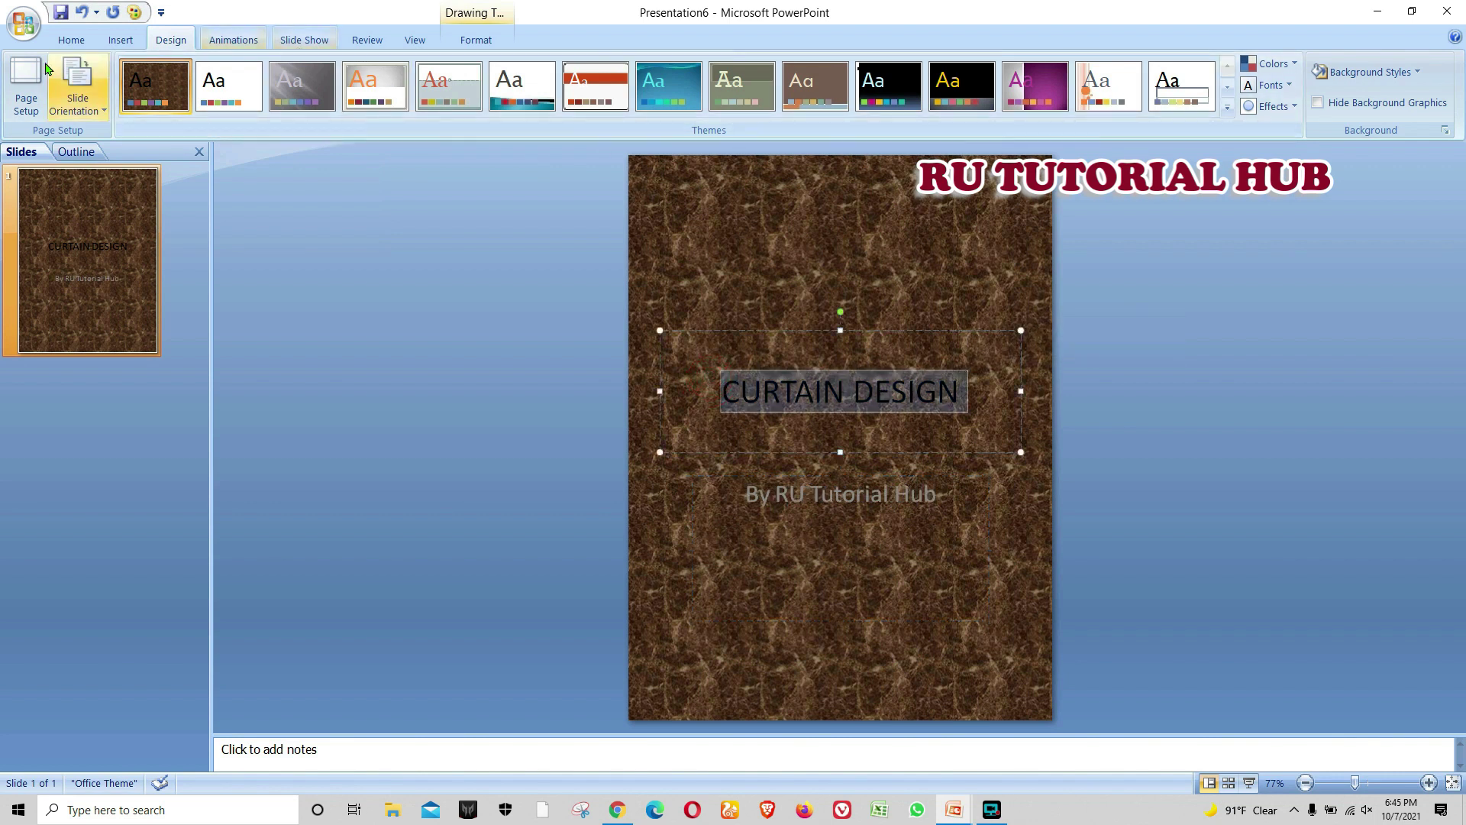
click(71, 40)
click(353, 71)
click(330, 202)
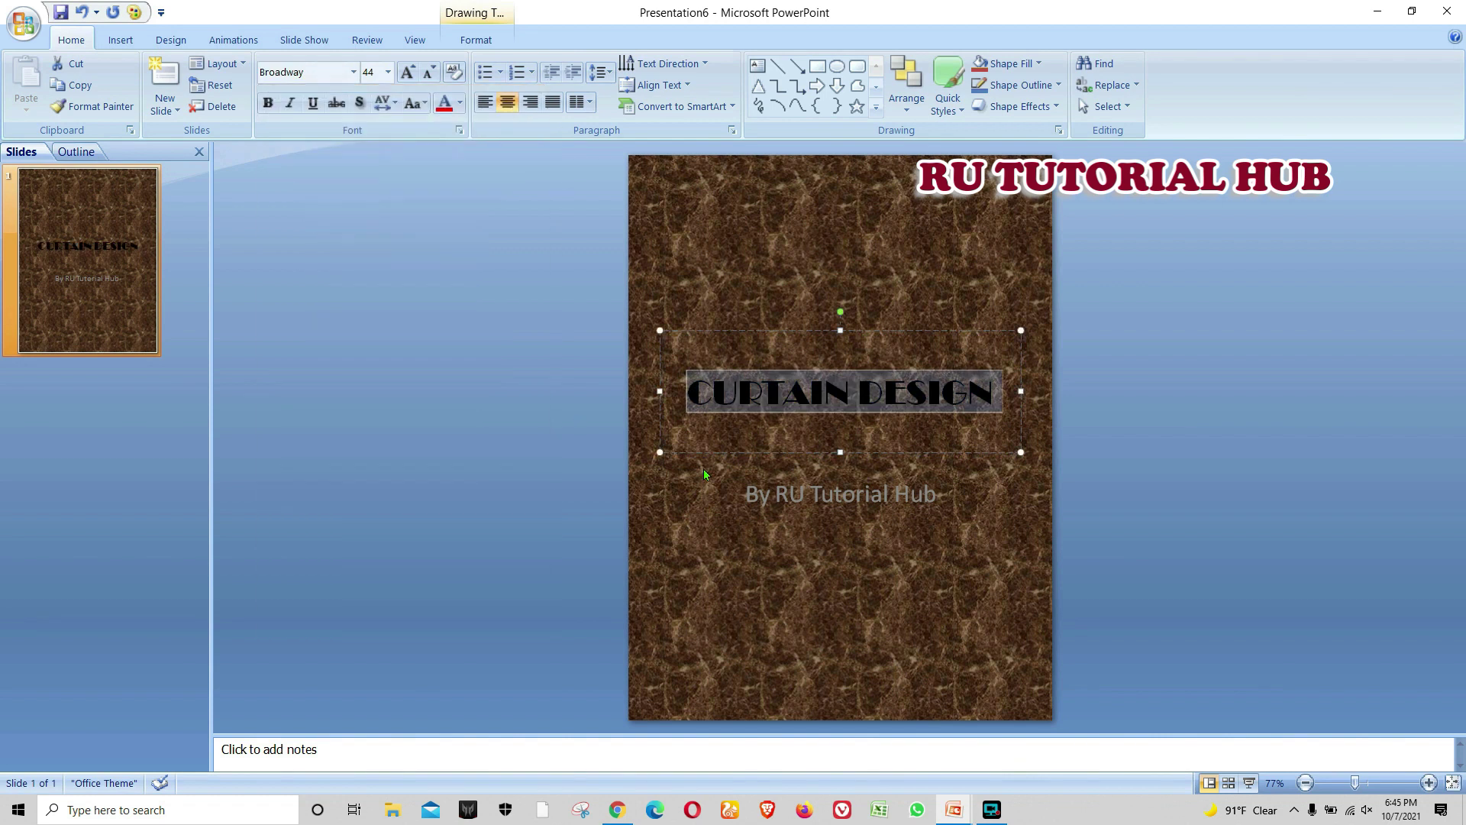
click(443, 102)
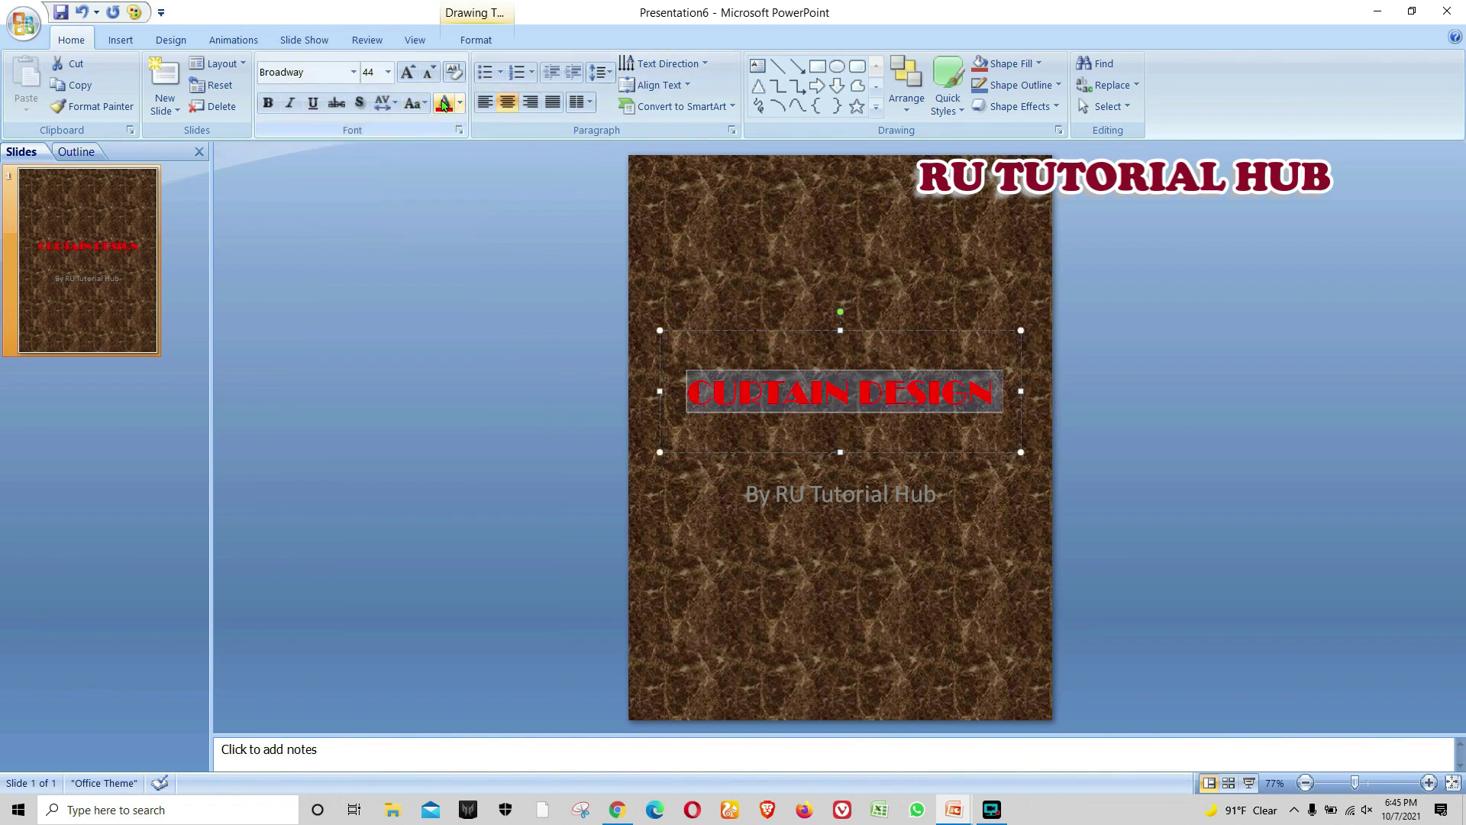
click(482, 42)
Step: Give the title box a yellow outline at 3 pt weight
click(693, 64)
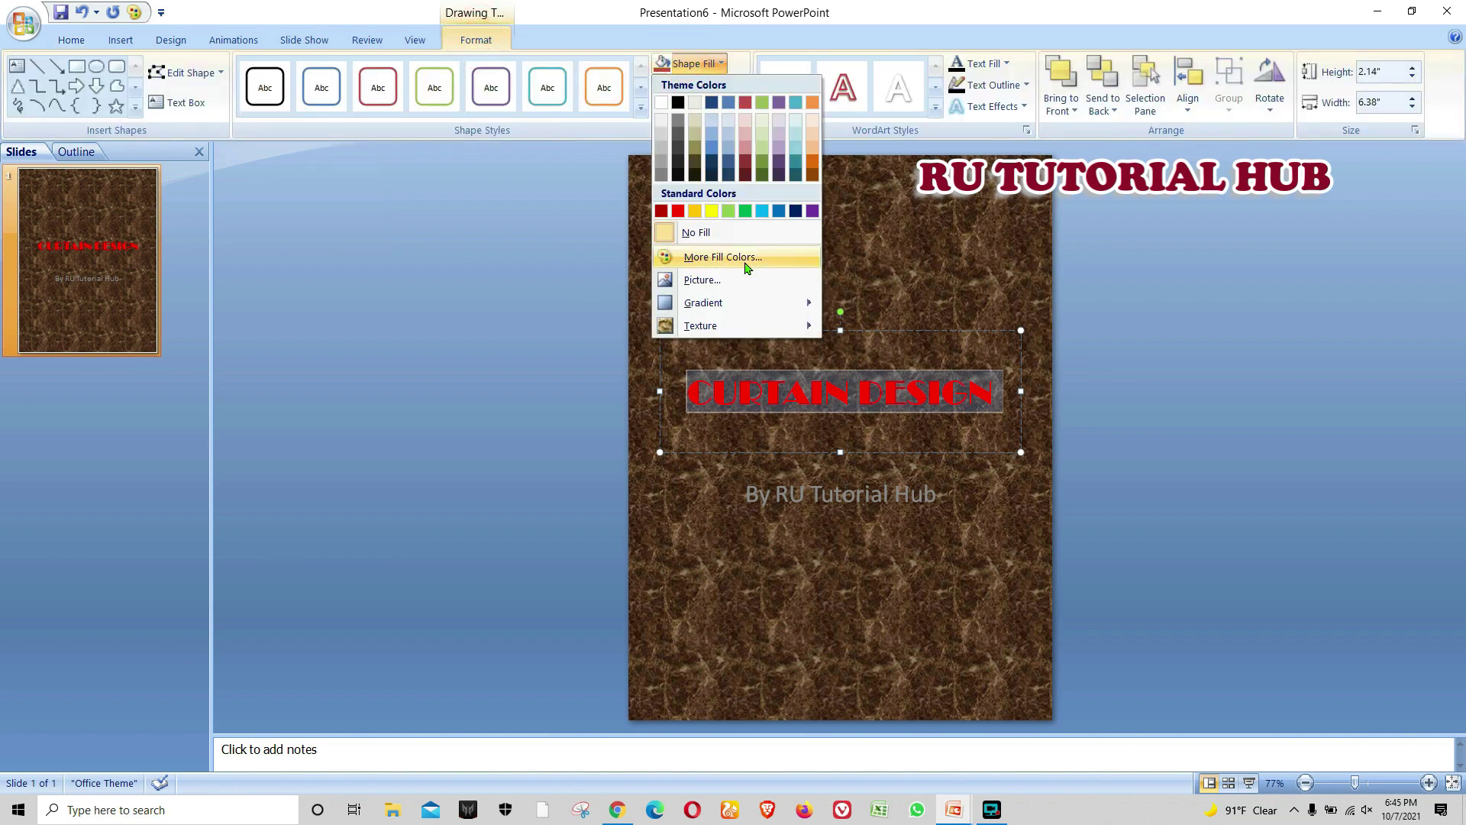
click(895, 233)
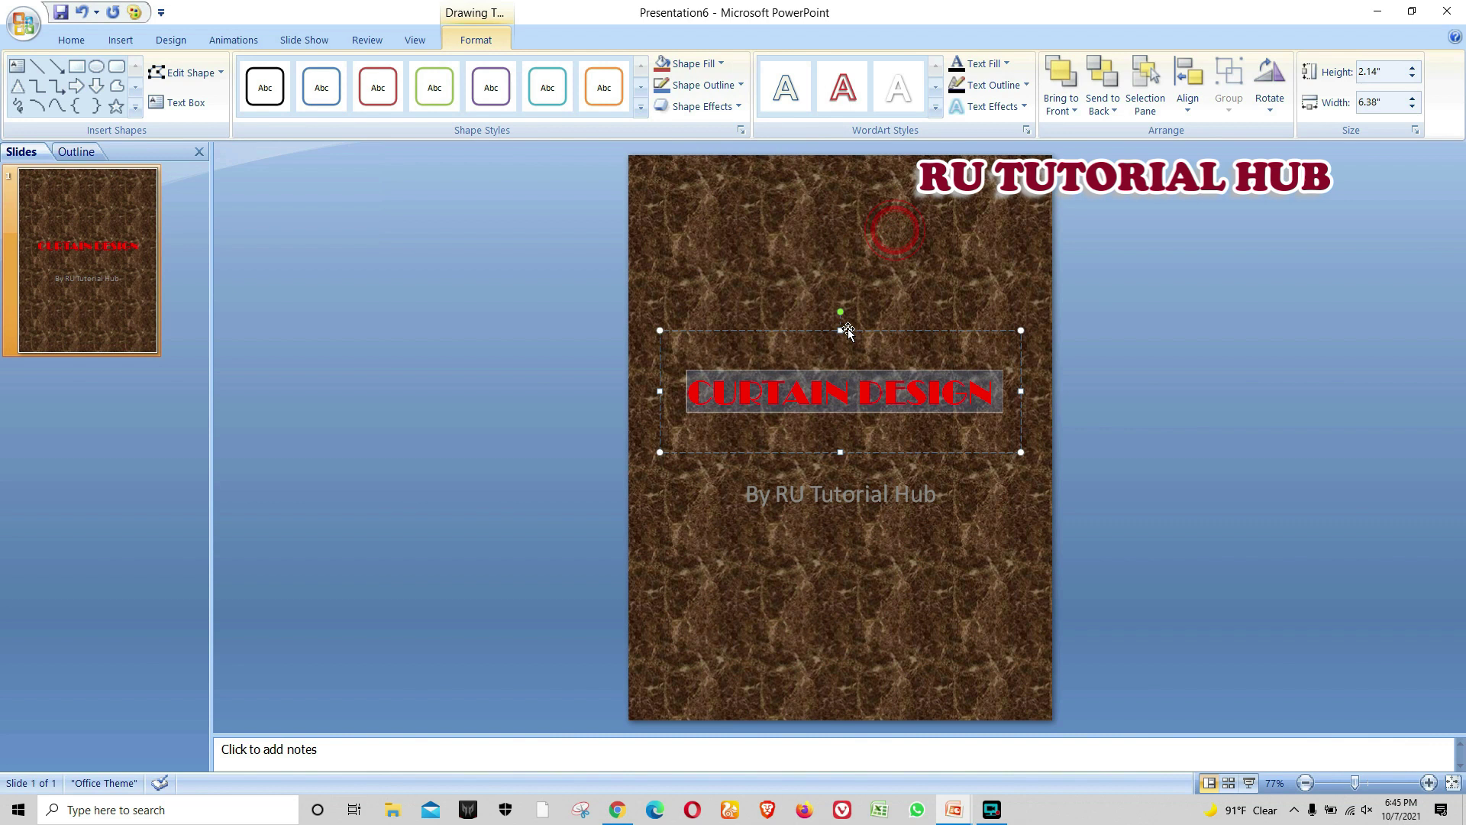
click(740, 87)
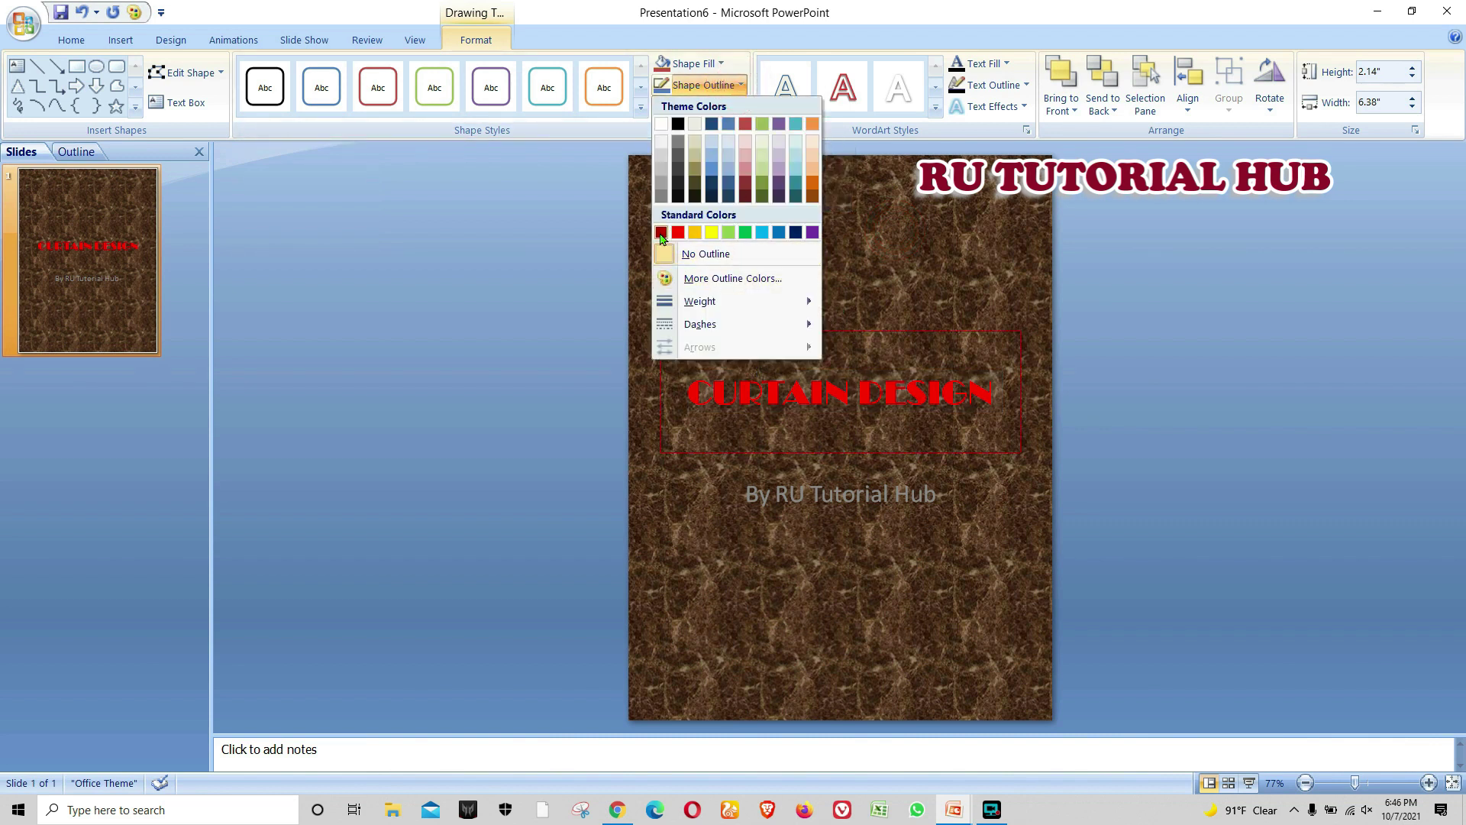
click(709, 232)
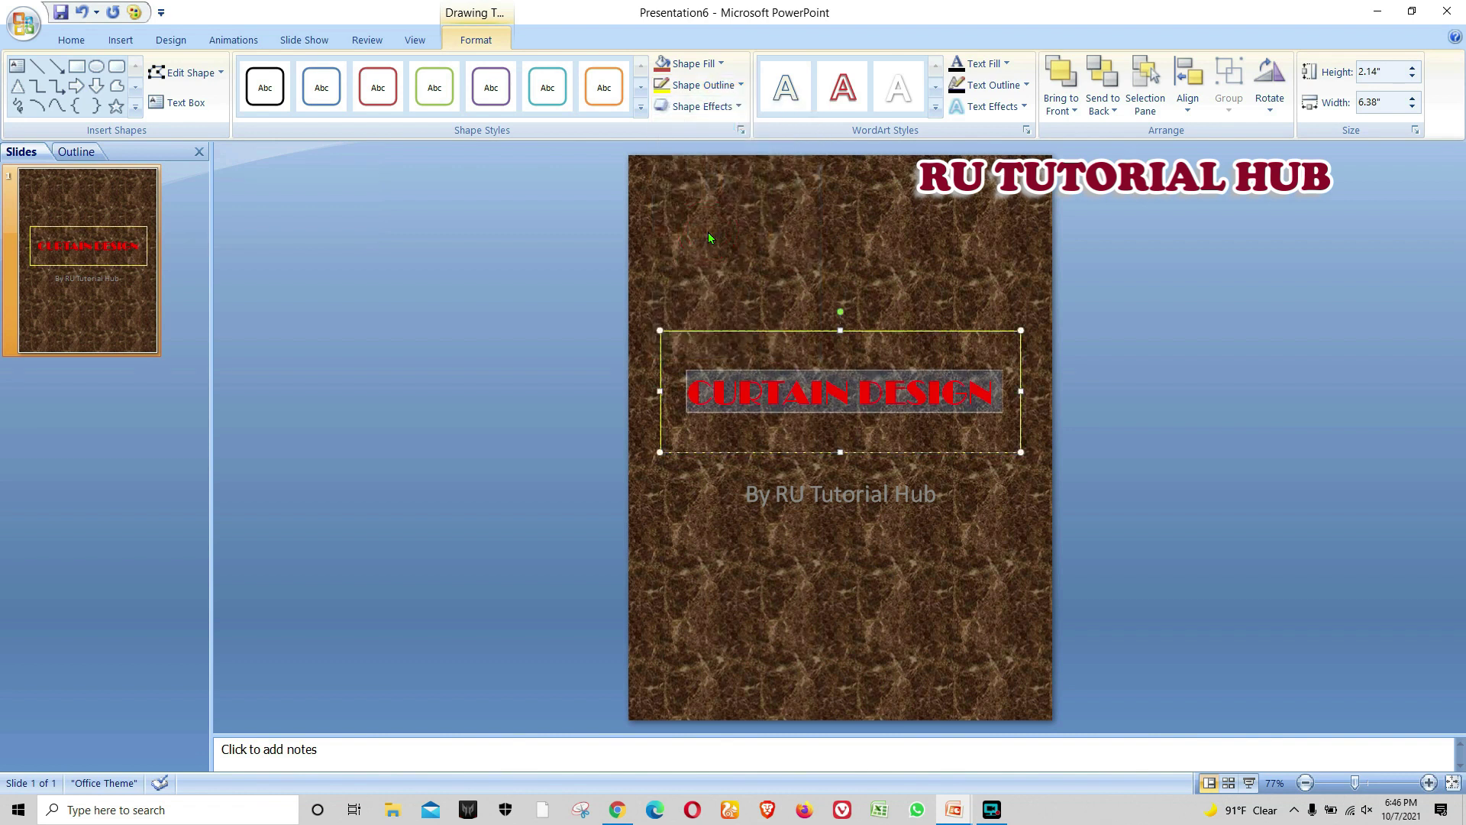
click(739, 85)
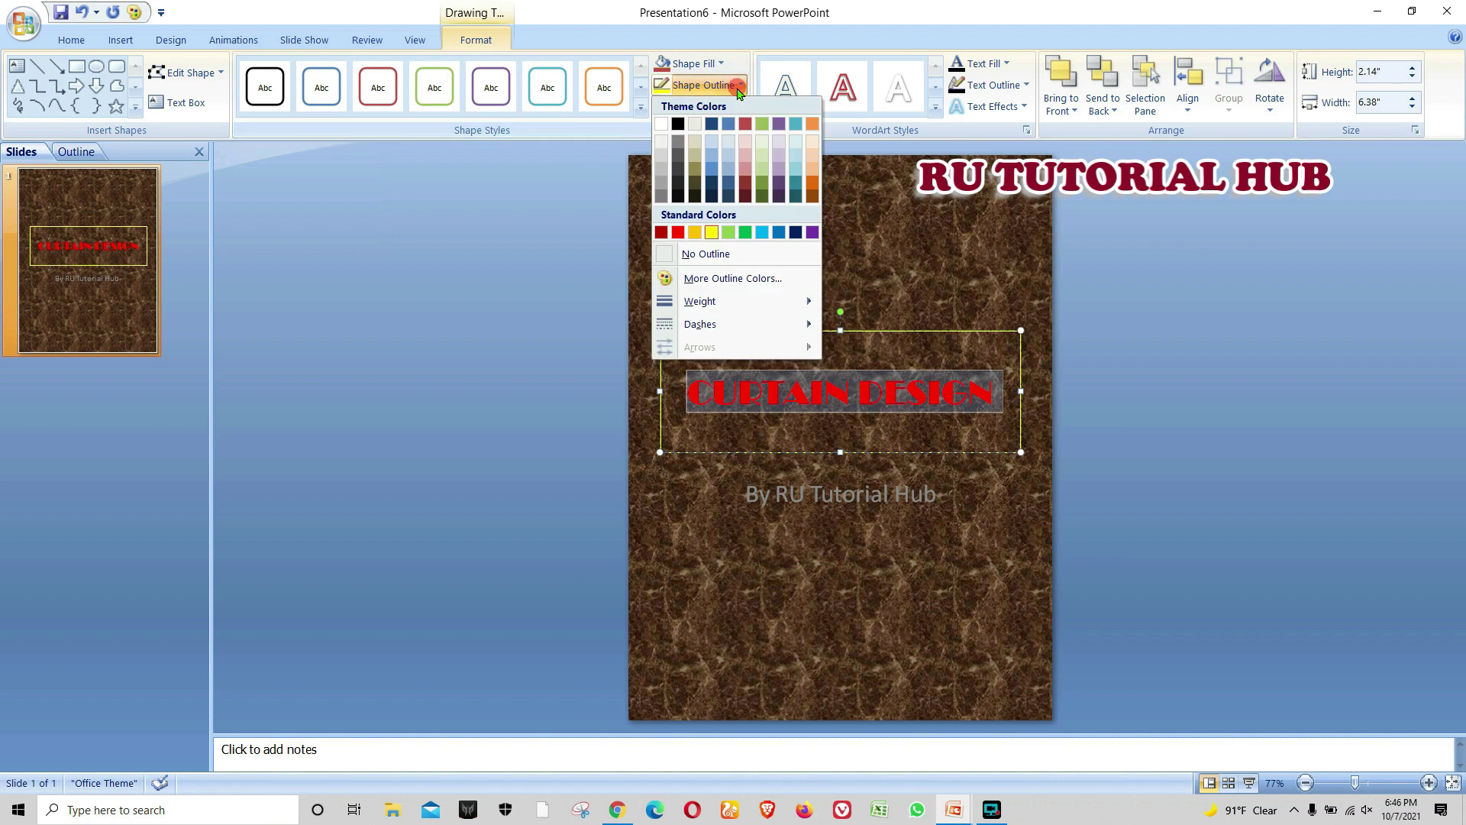
mouse_move(733, 301)
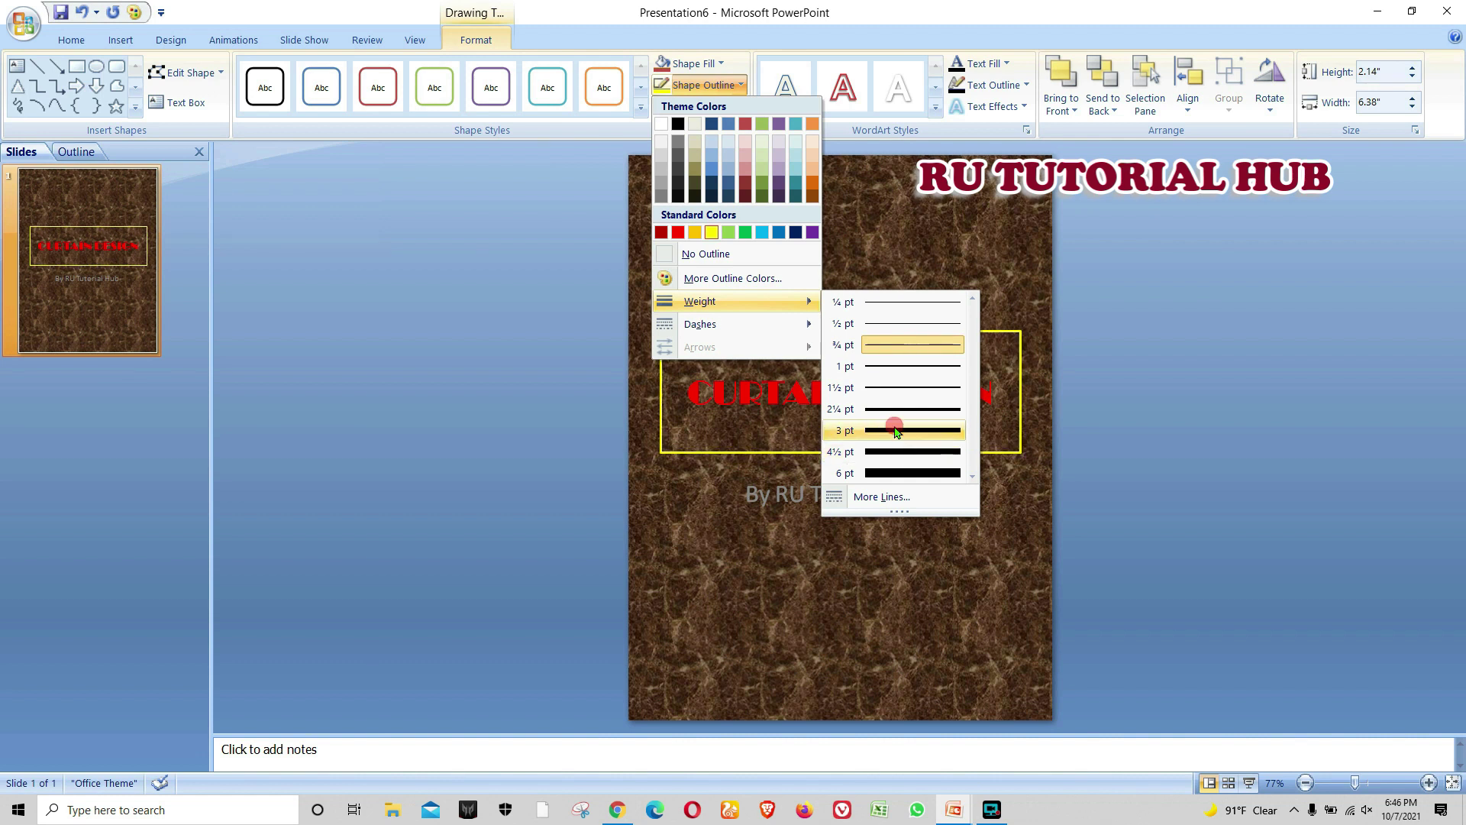
click(897, 430)
click(1006, 63)
click(920, 196)
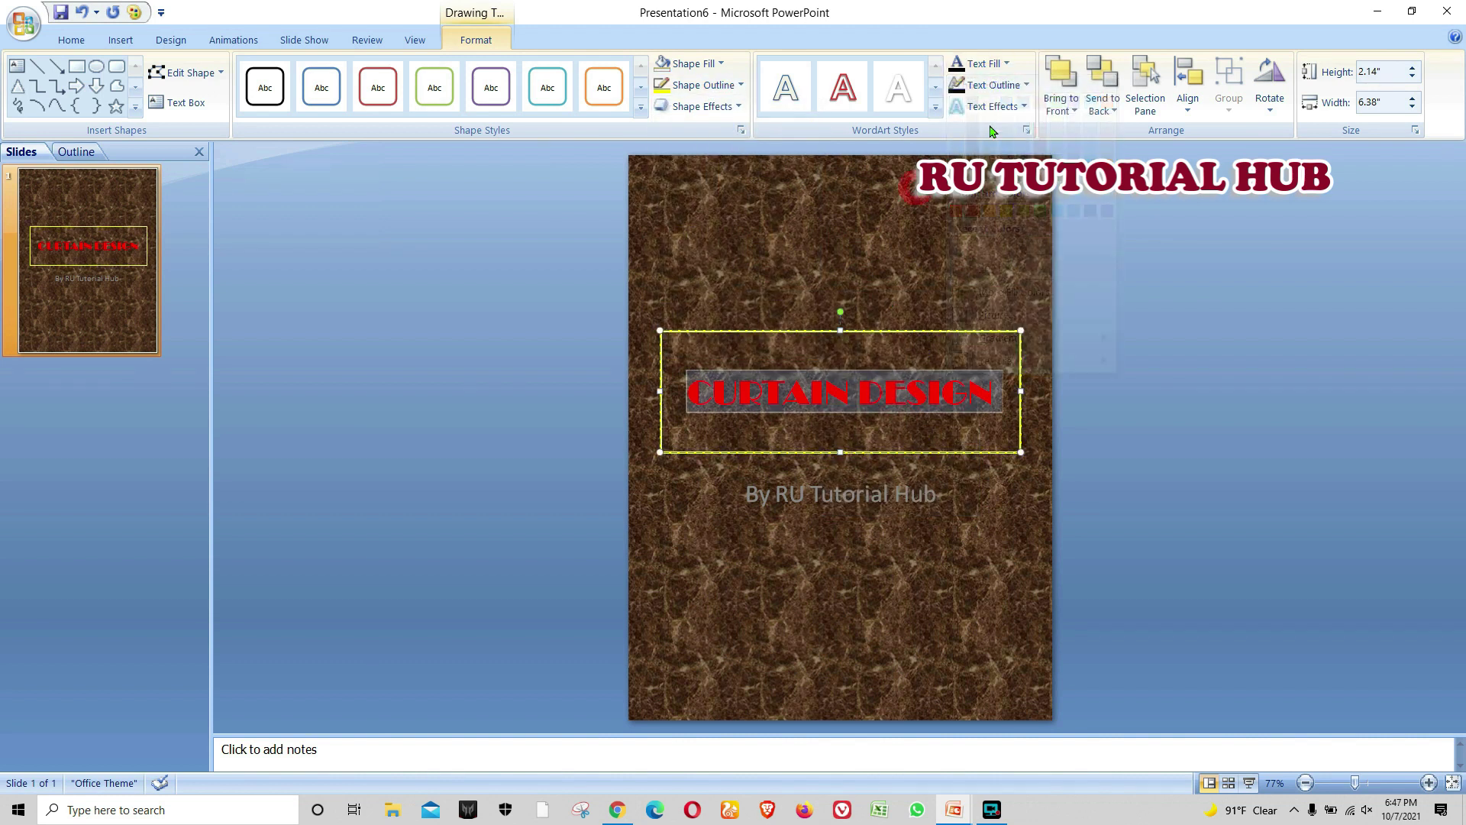
click(1003, 90)
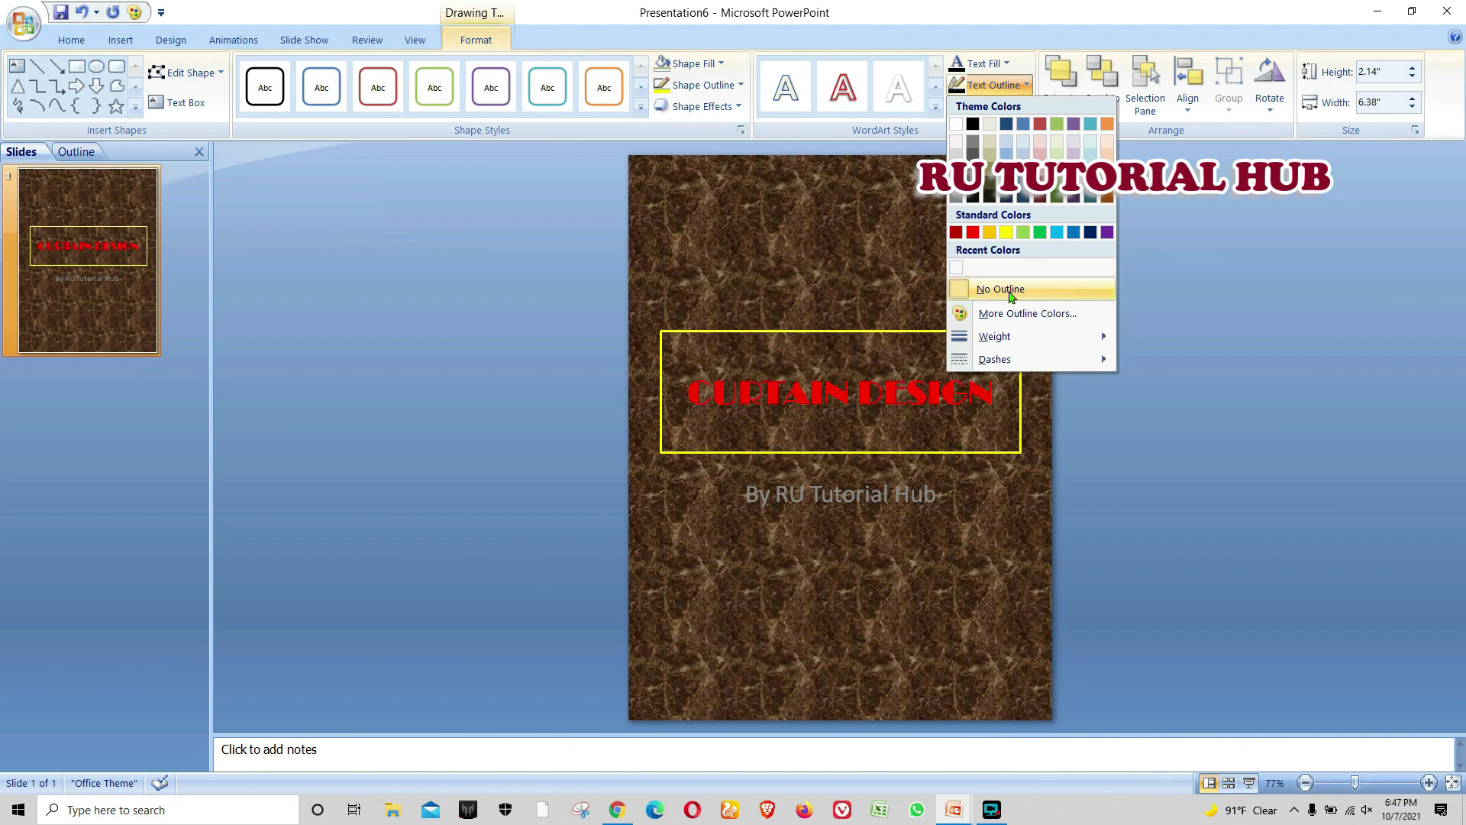
Step: Remove the title's text outline and try a green glow
click(1007, 233)
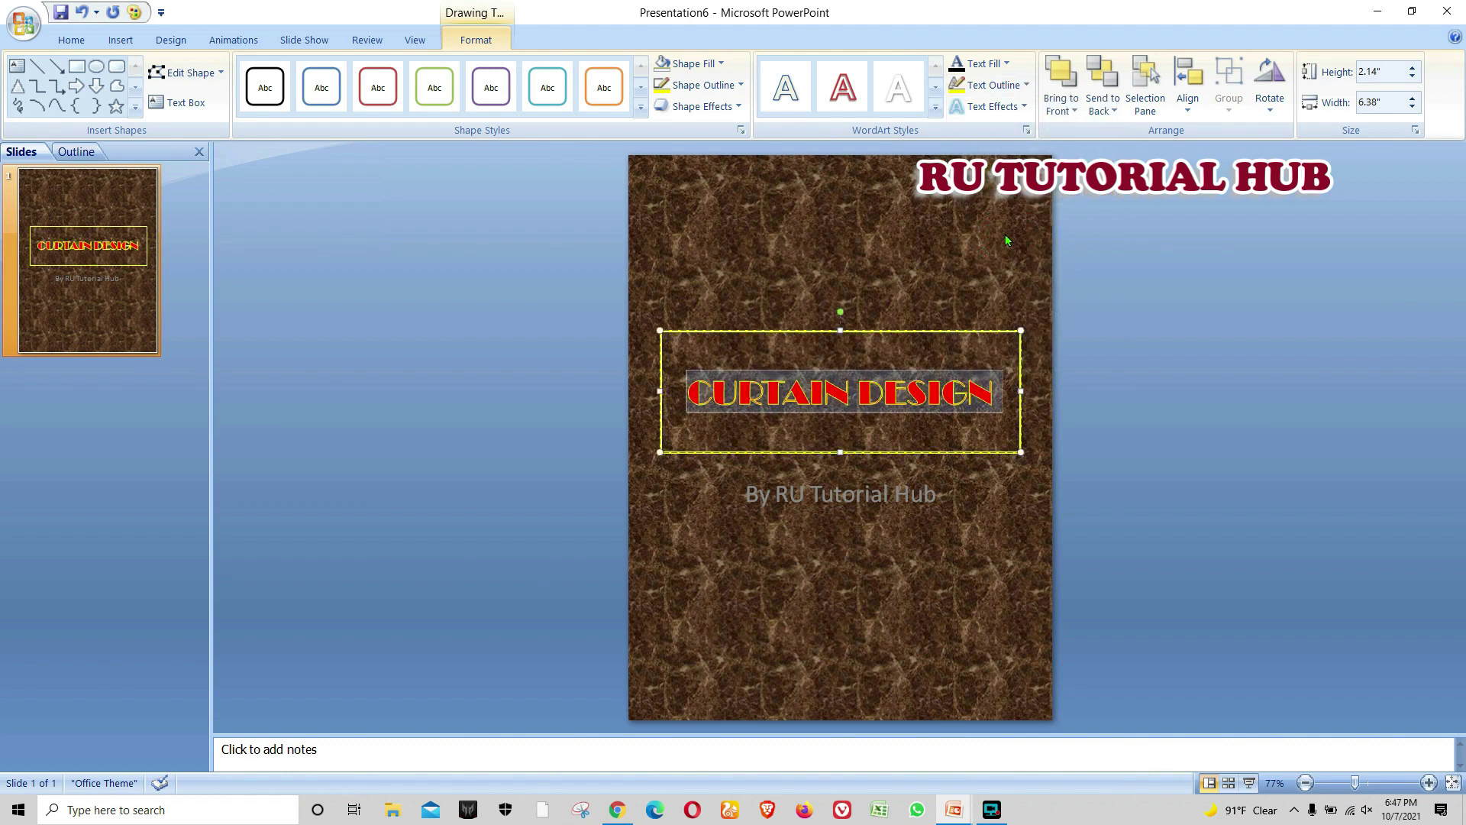
click(995, 107)
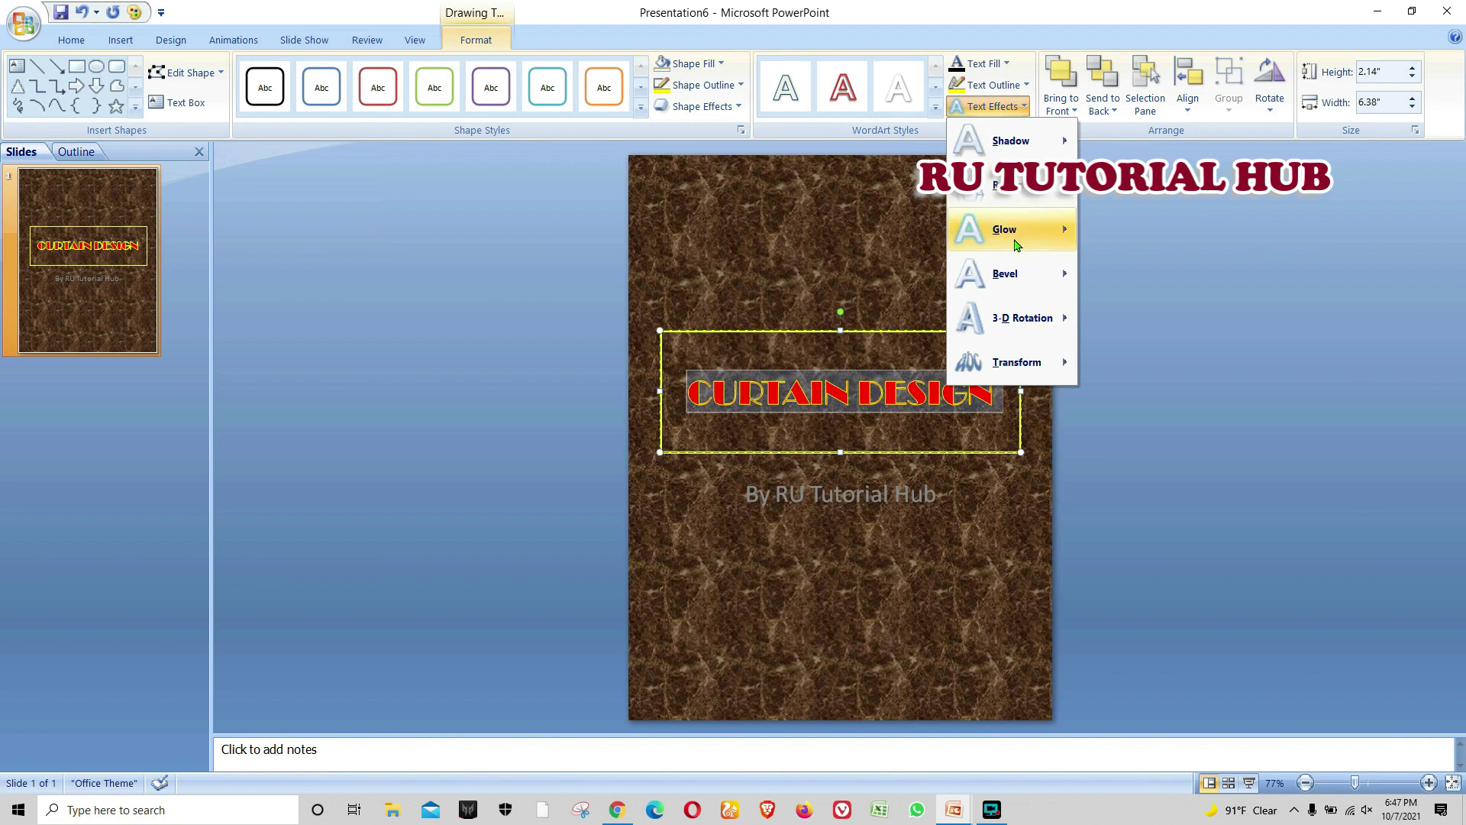
mouse_move(1005, 229)
click(1222, 384)
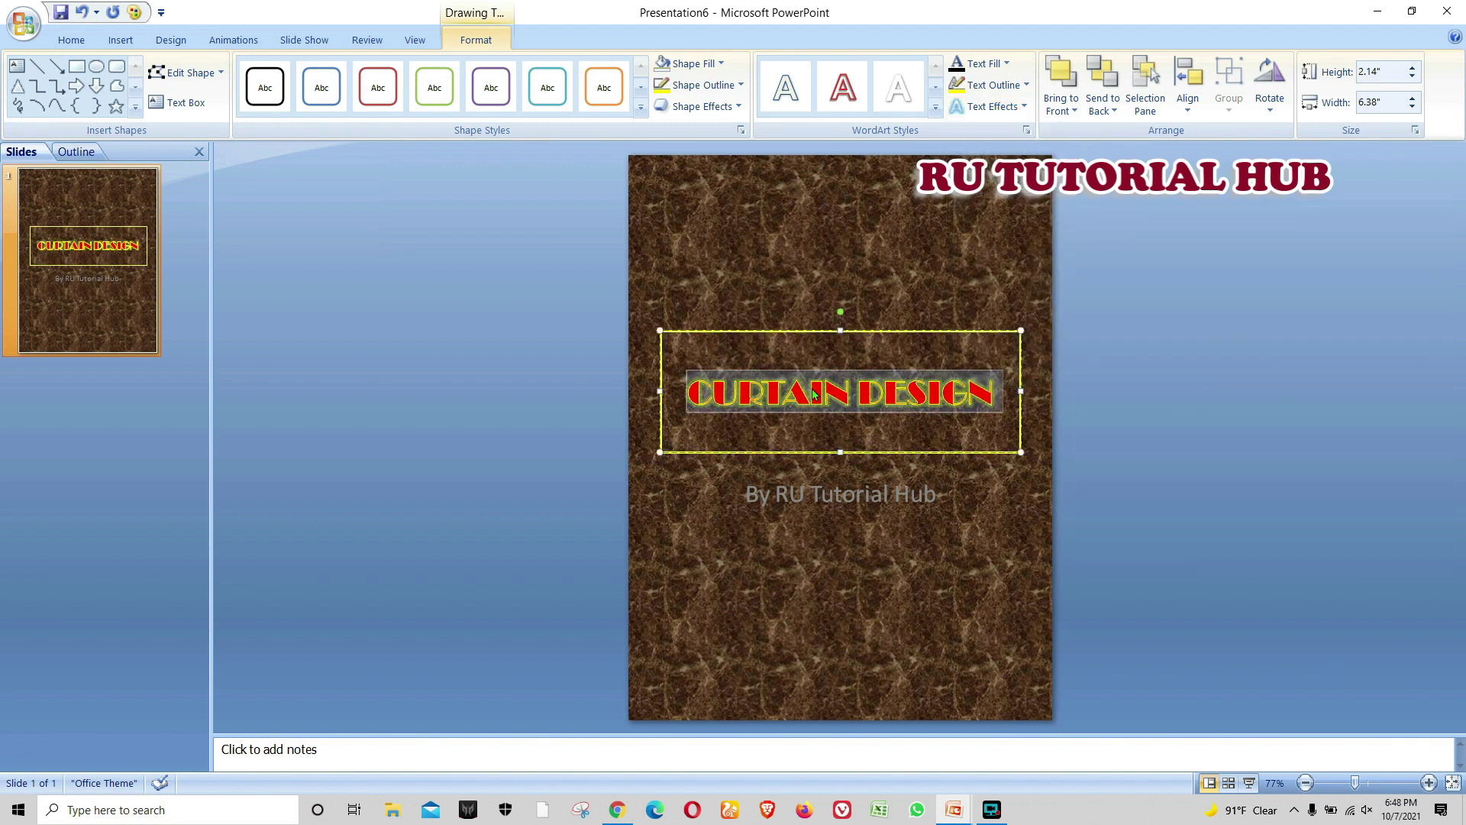
Step: Give the title letters a light fill, a red outline and a glow effect
click(1005, 65)
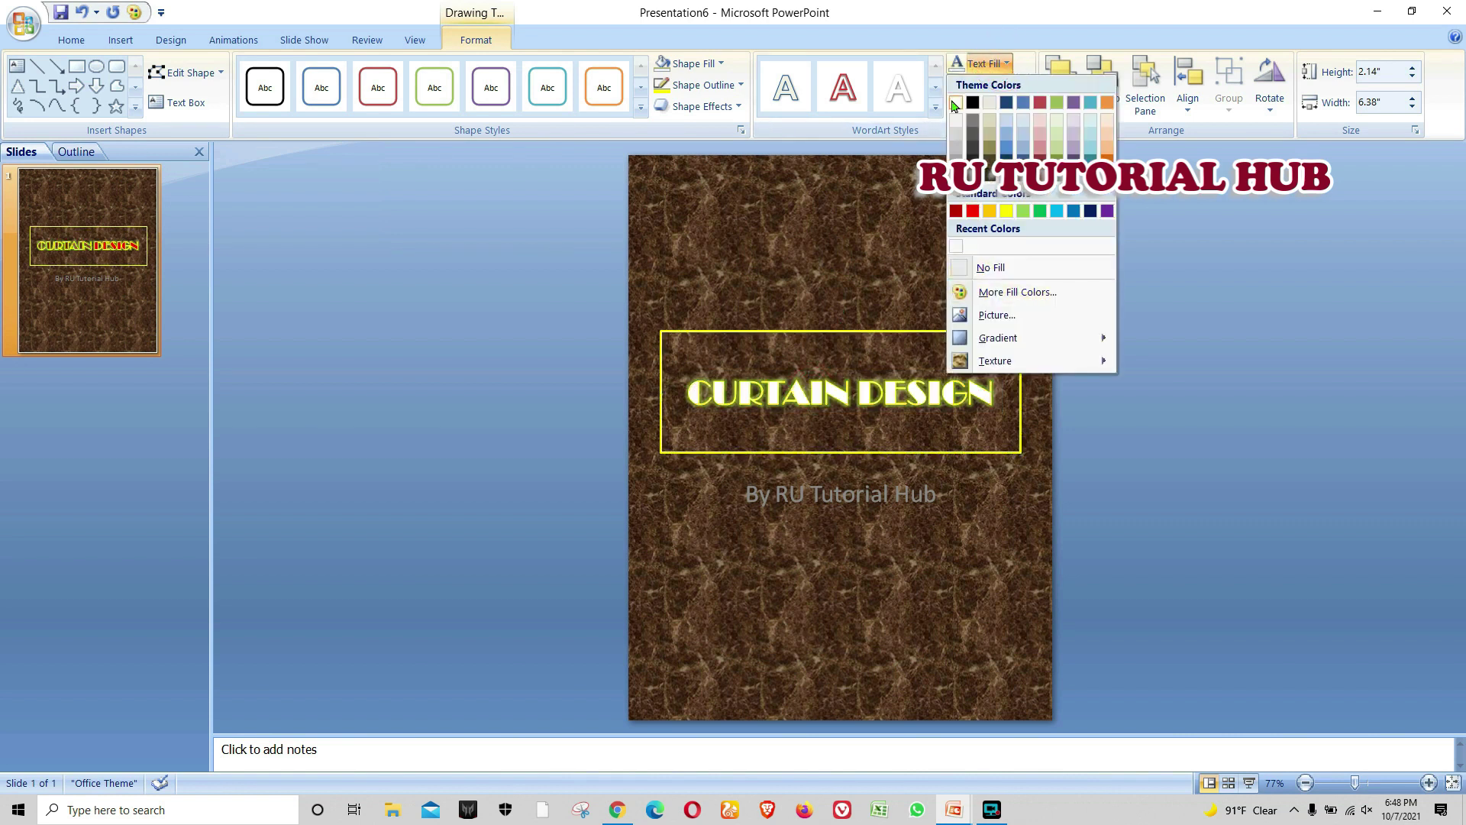
click(955, 103)
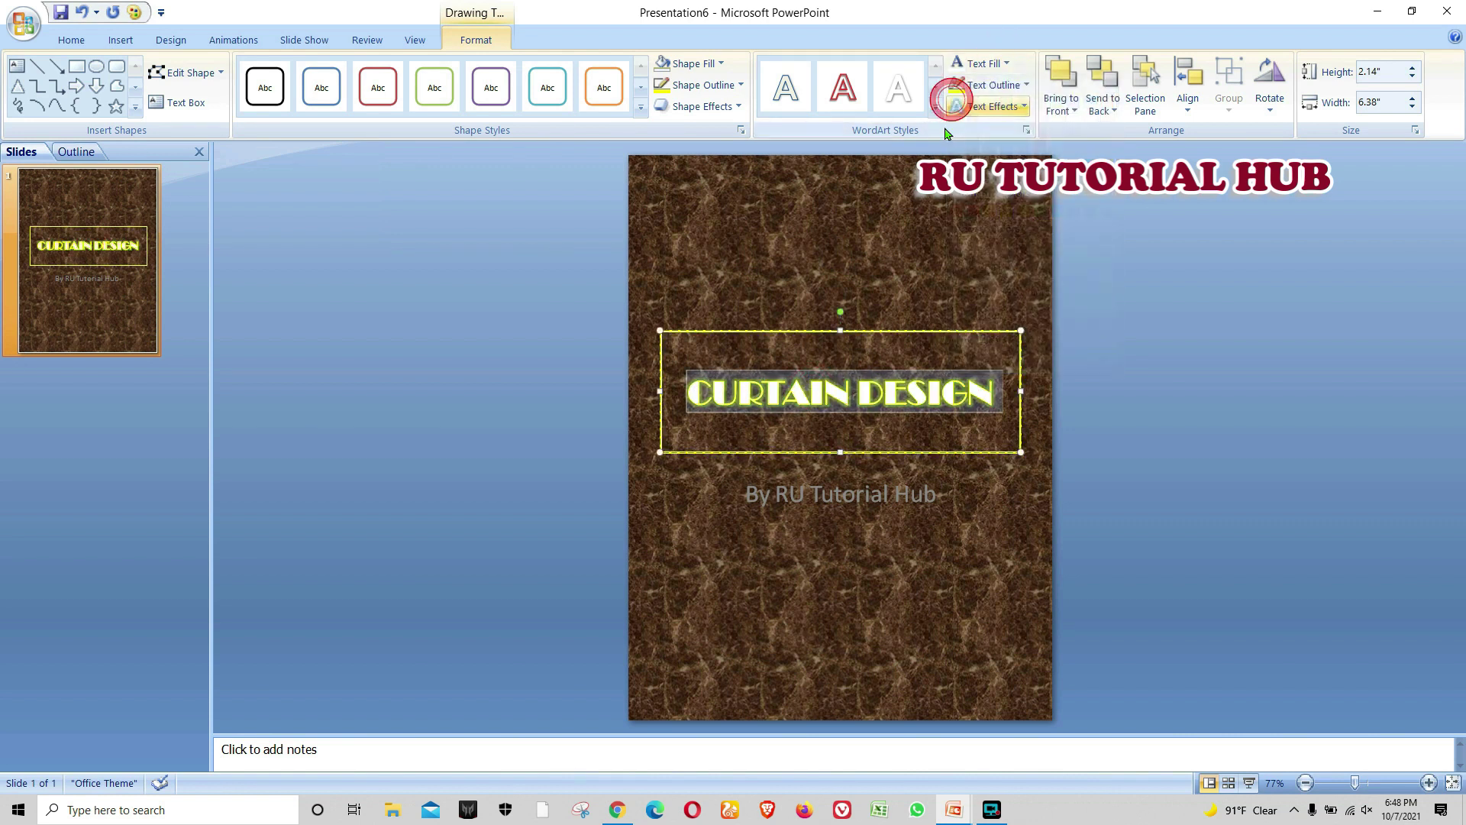
click(992, 90)
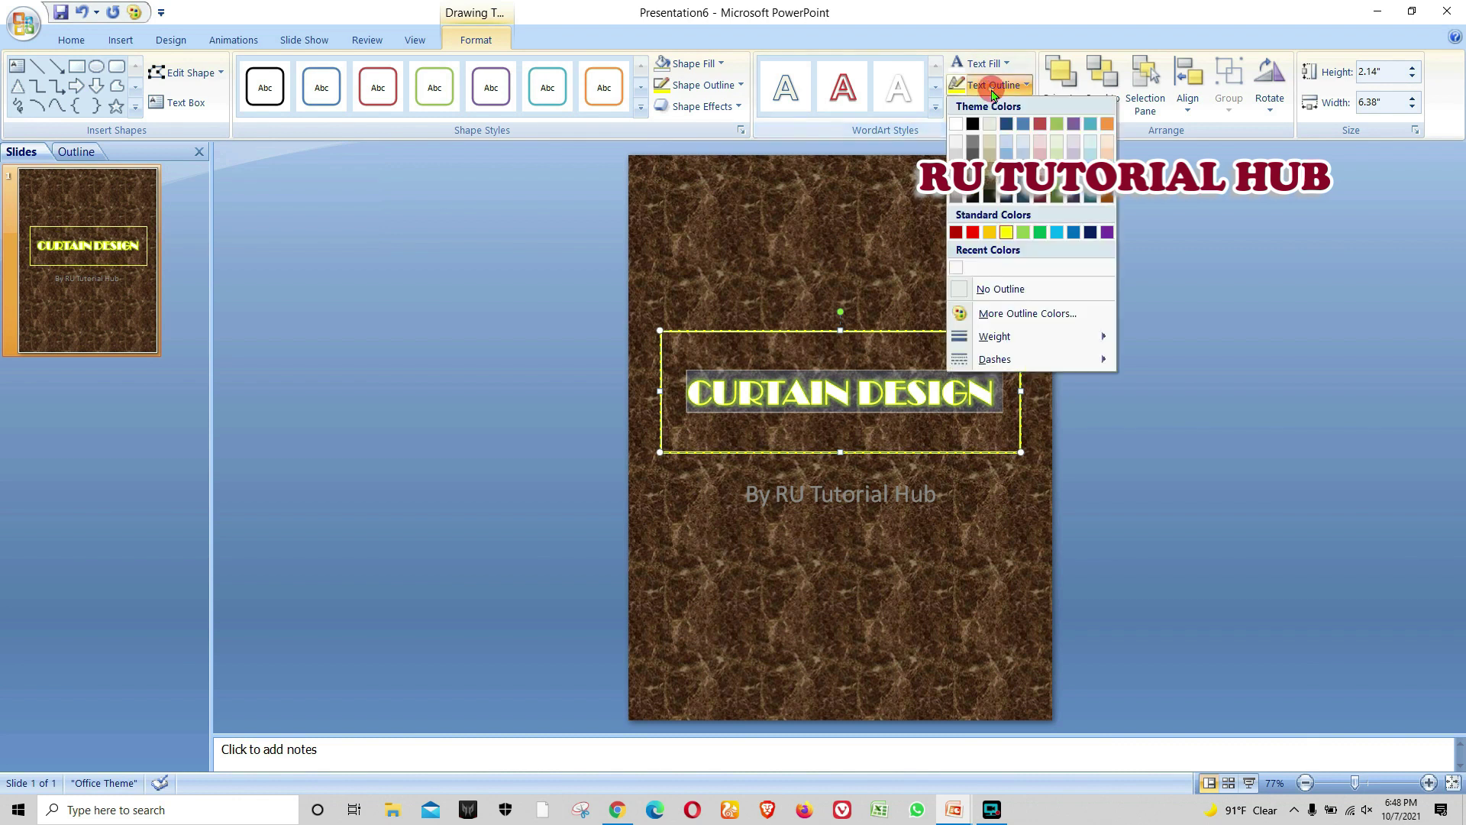
click(974, 232)
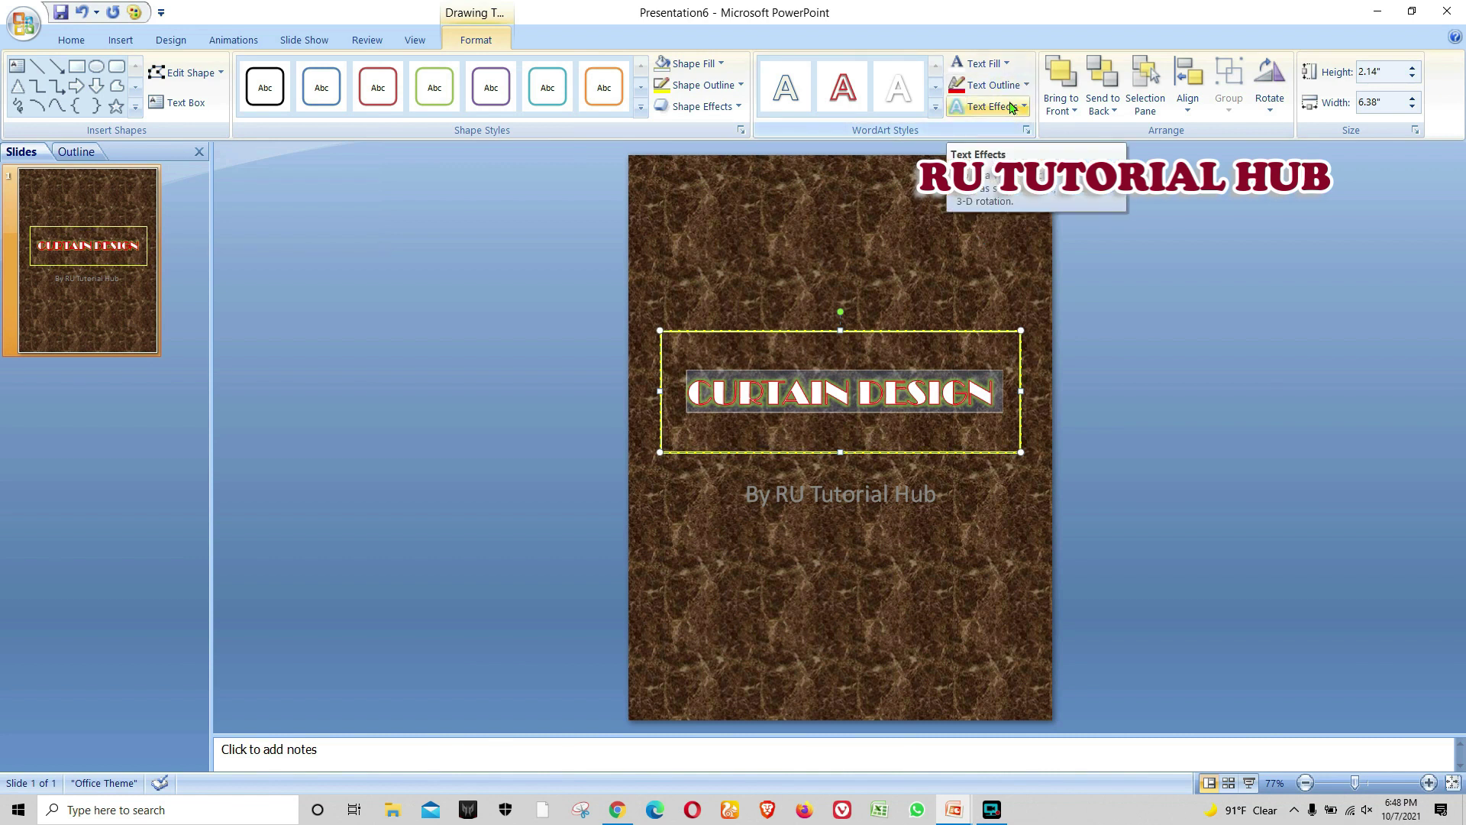
click(1012, 112)
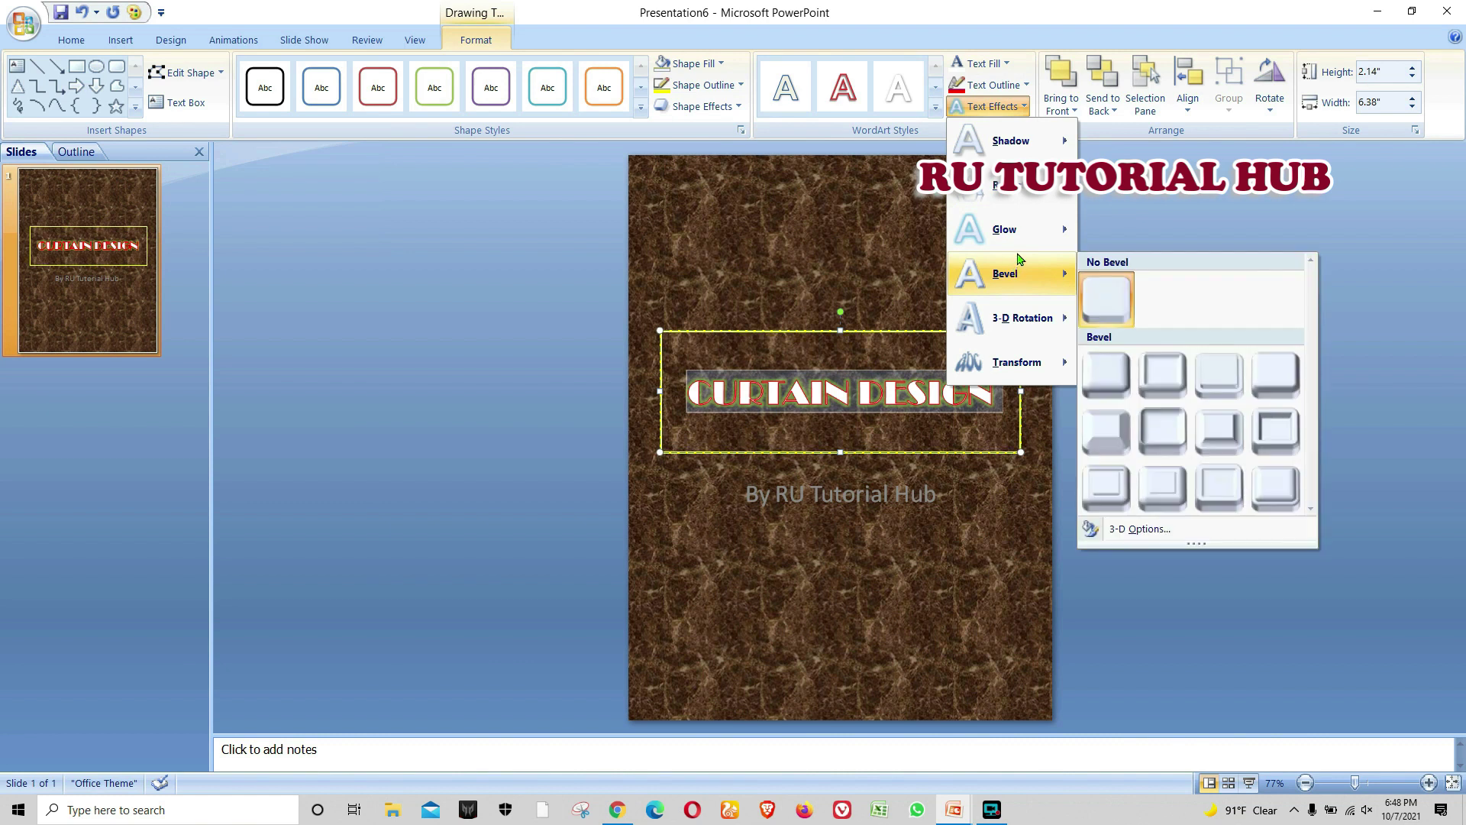
mouse_move(1005, 229)
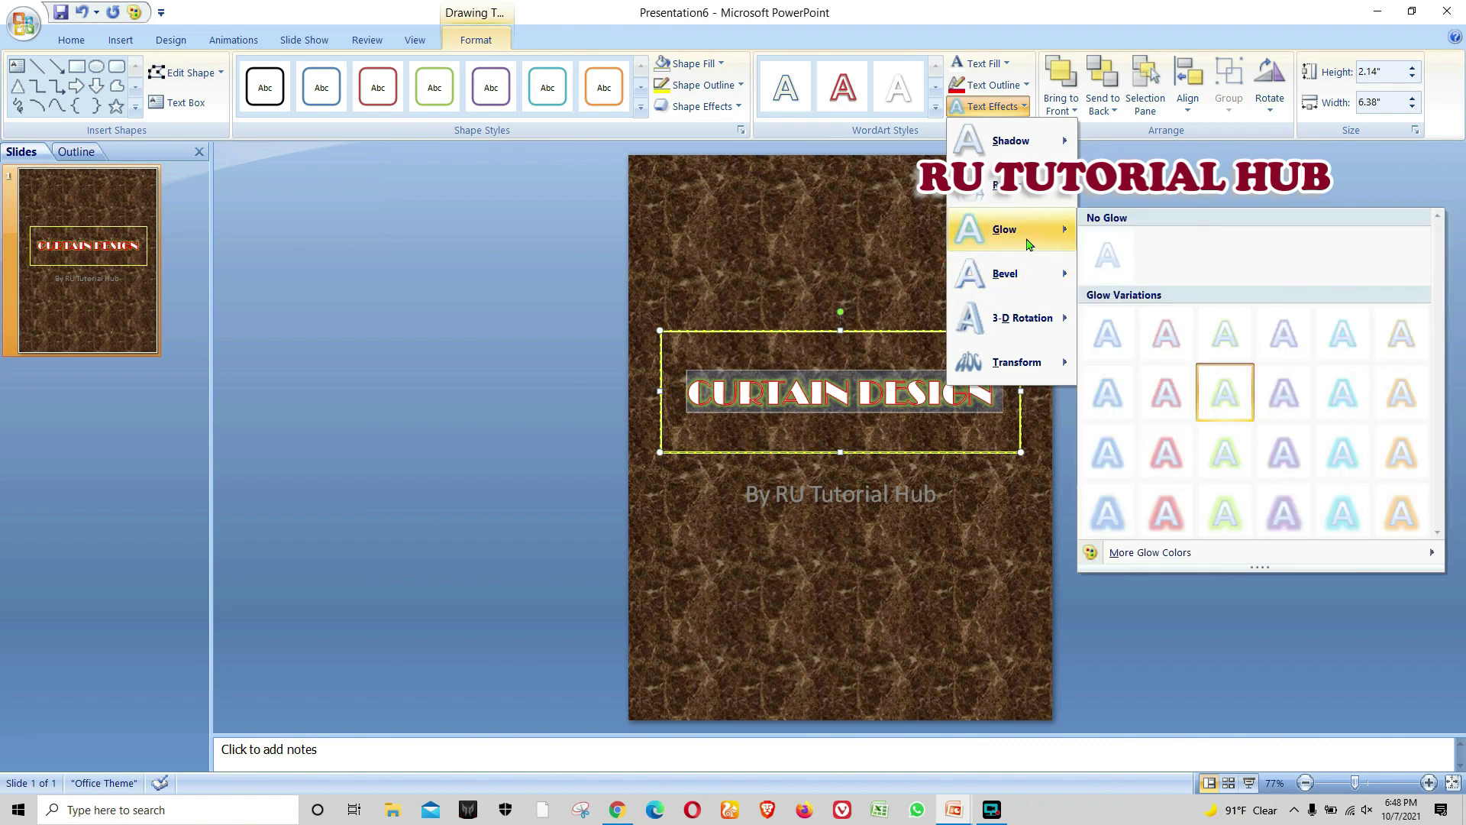
click(1224, 397)
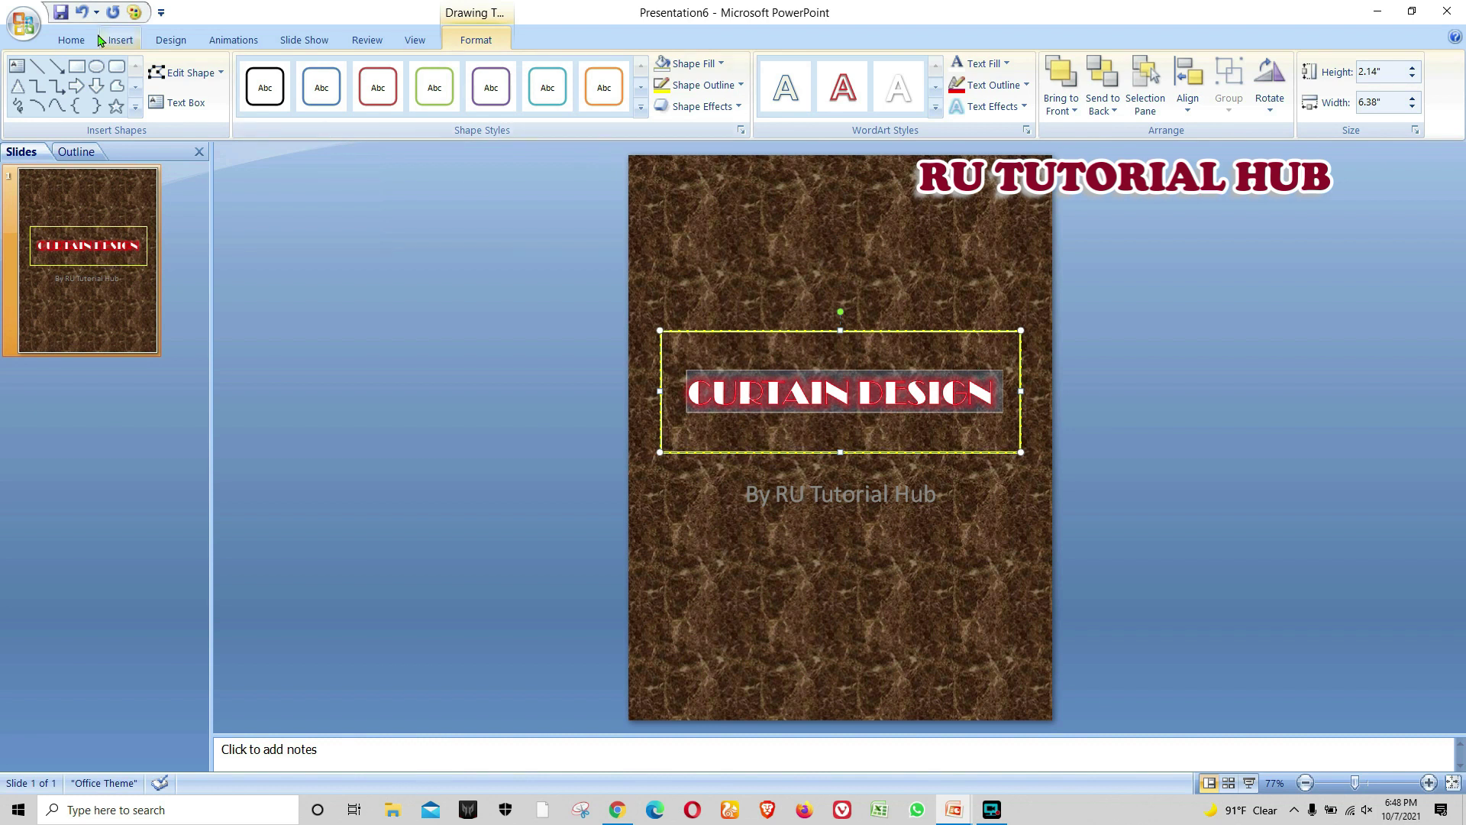
click(71, 39)
Step: Enlarge the CURTAIN DESIGN title to 72 pt and switch it to a red glow
click(388, 72)
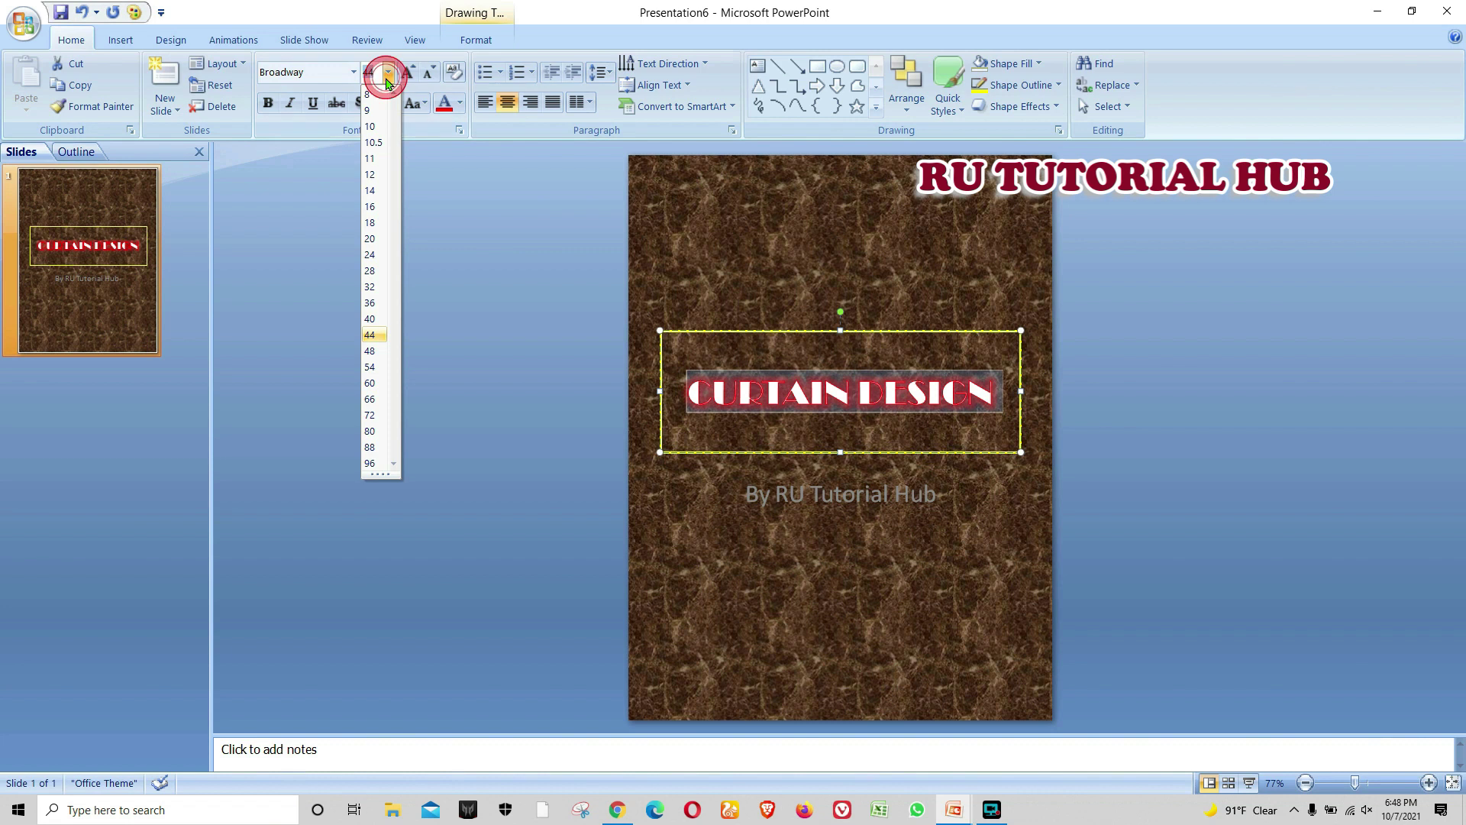
click(369, 414)
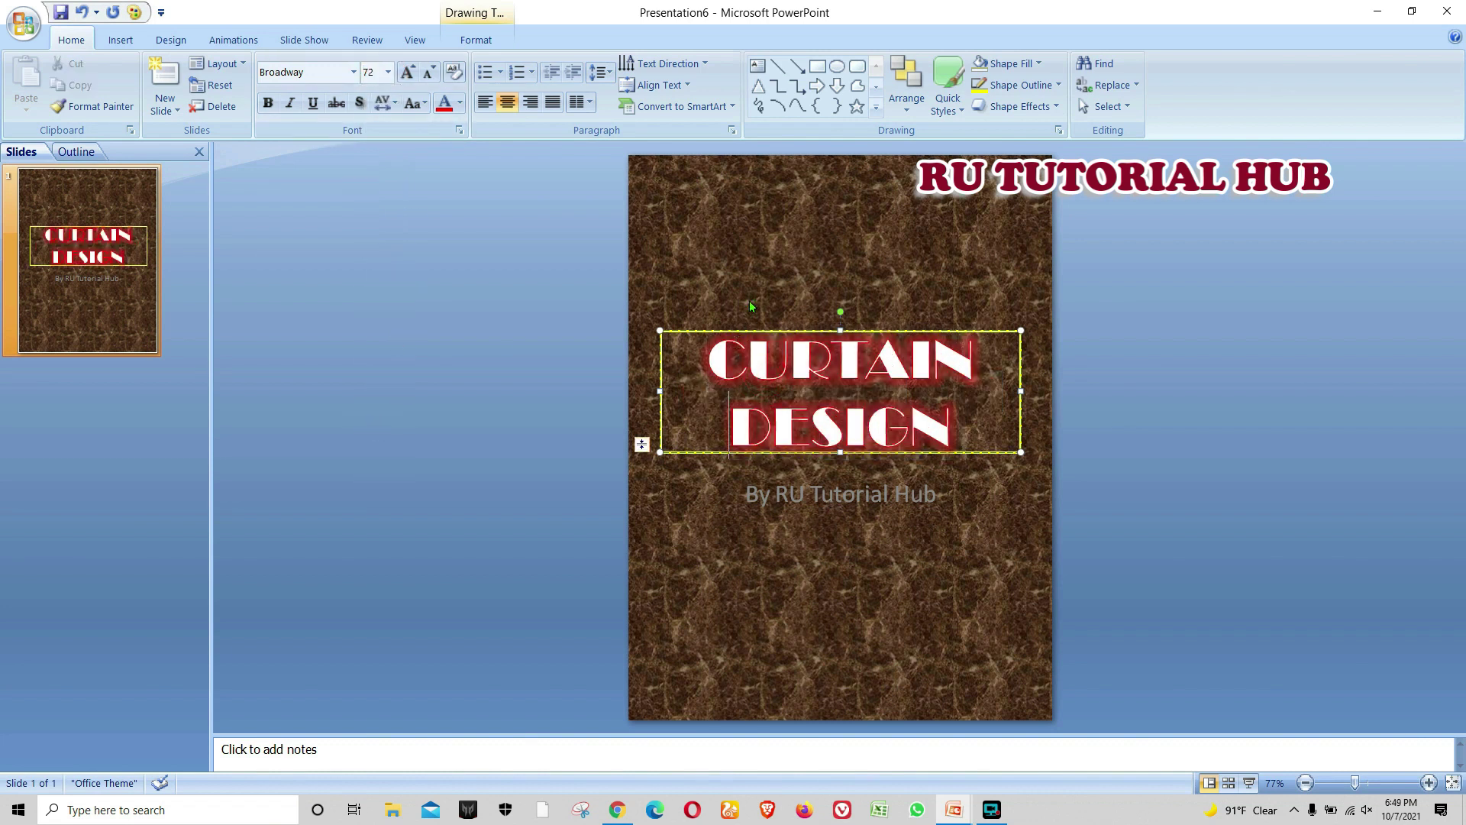
click(475, 41)
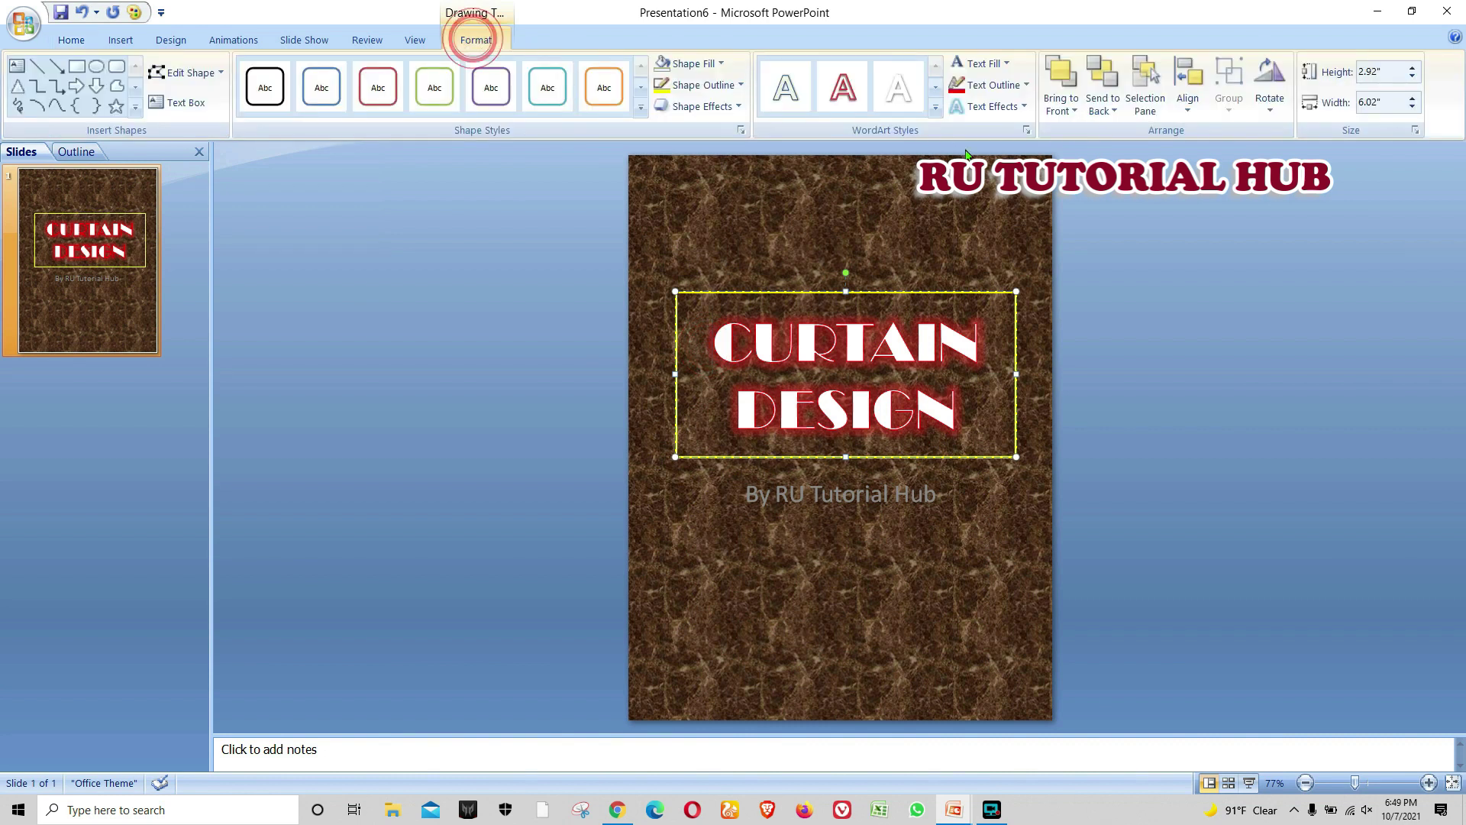
click(1001, 61)
click(1008, 214)
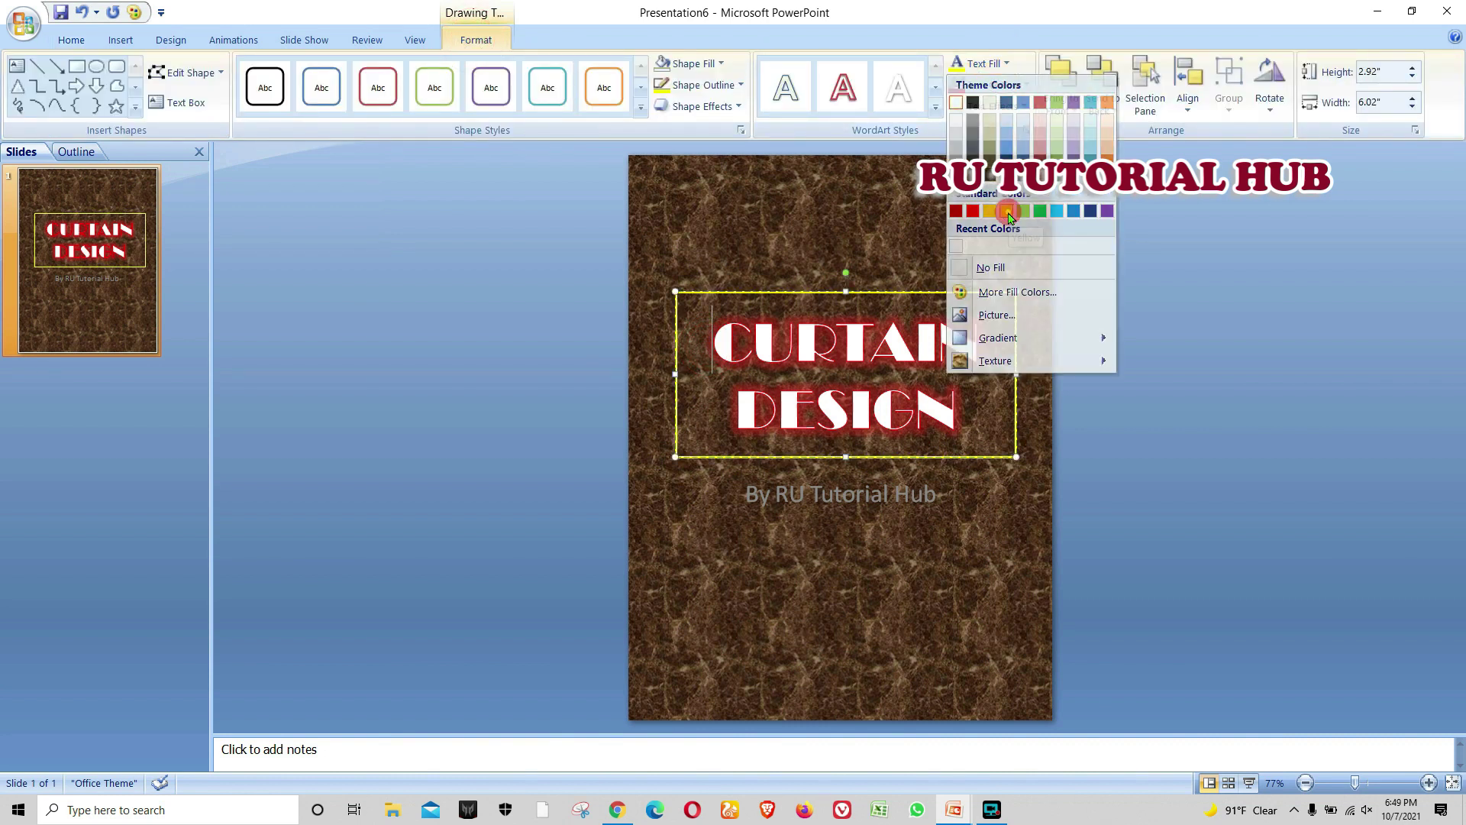
drag(714, 328, 966, 416)
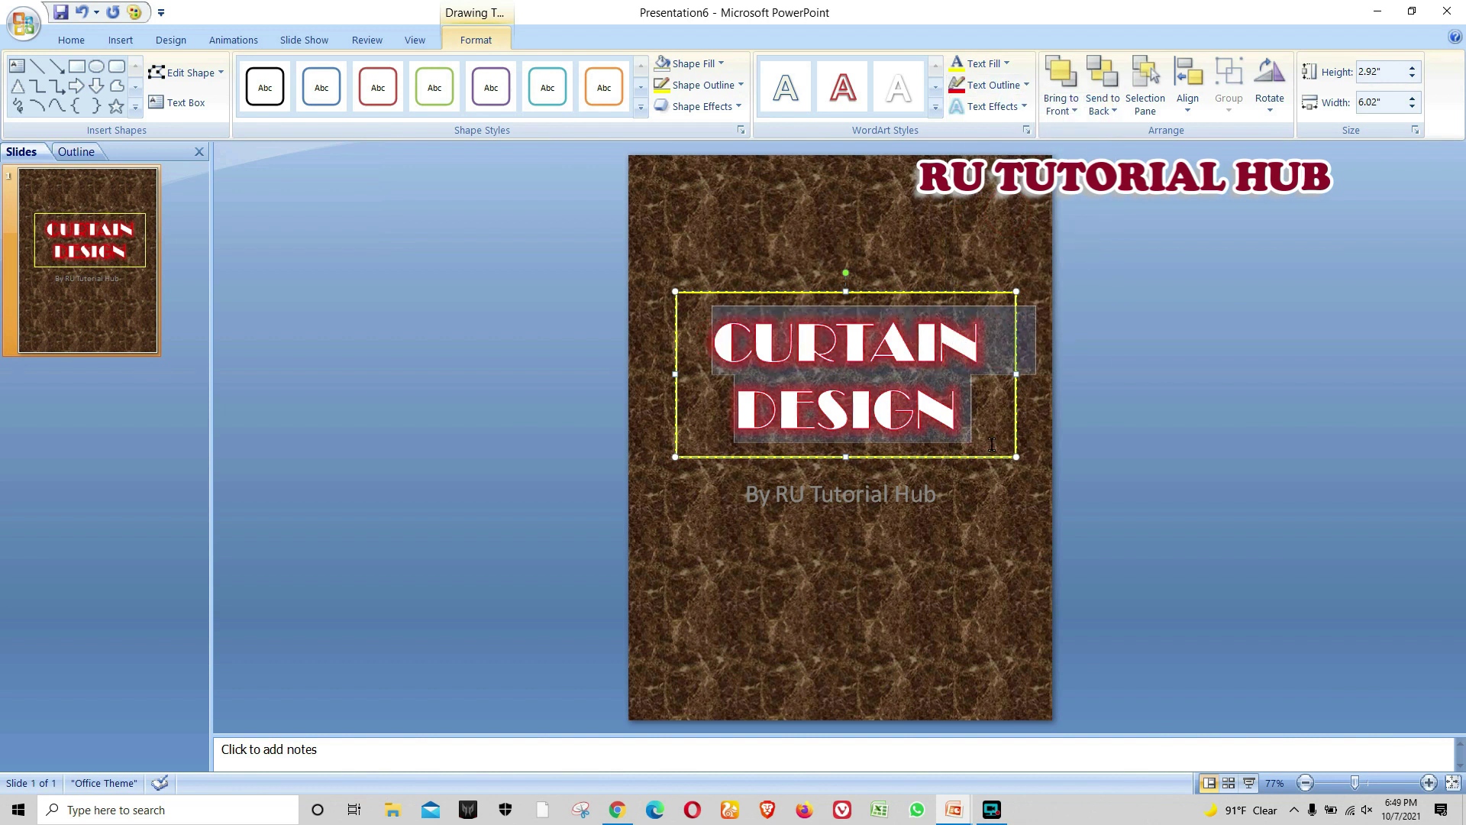
click(1016, 109)
mouse_move(992, 105)
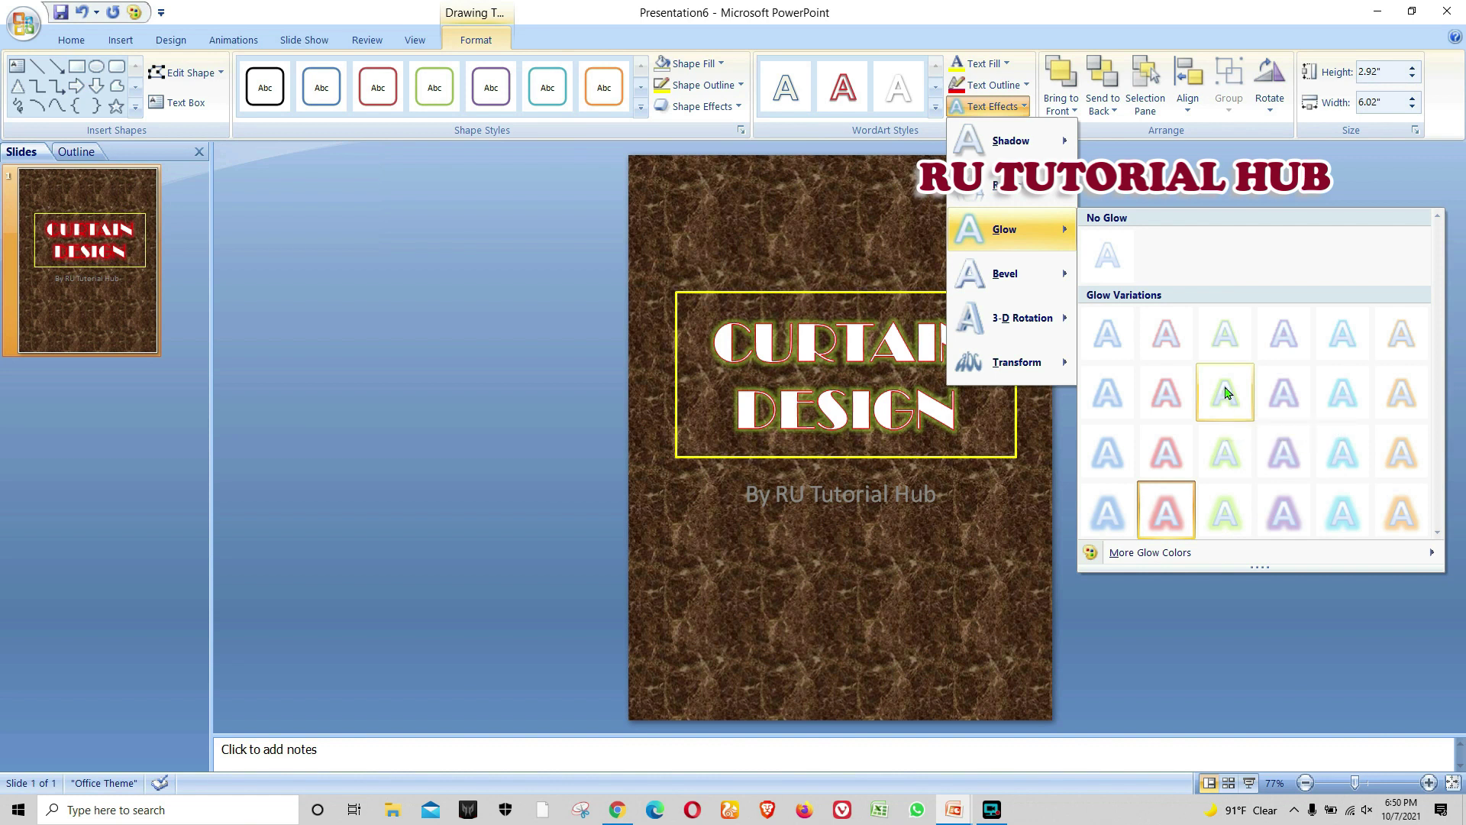
click(1166, 393)
click(863, 566)
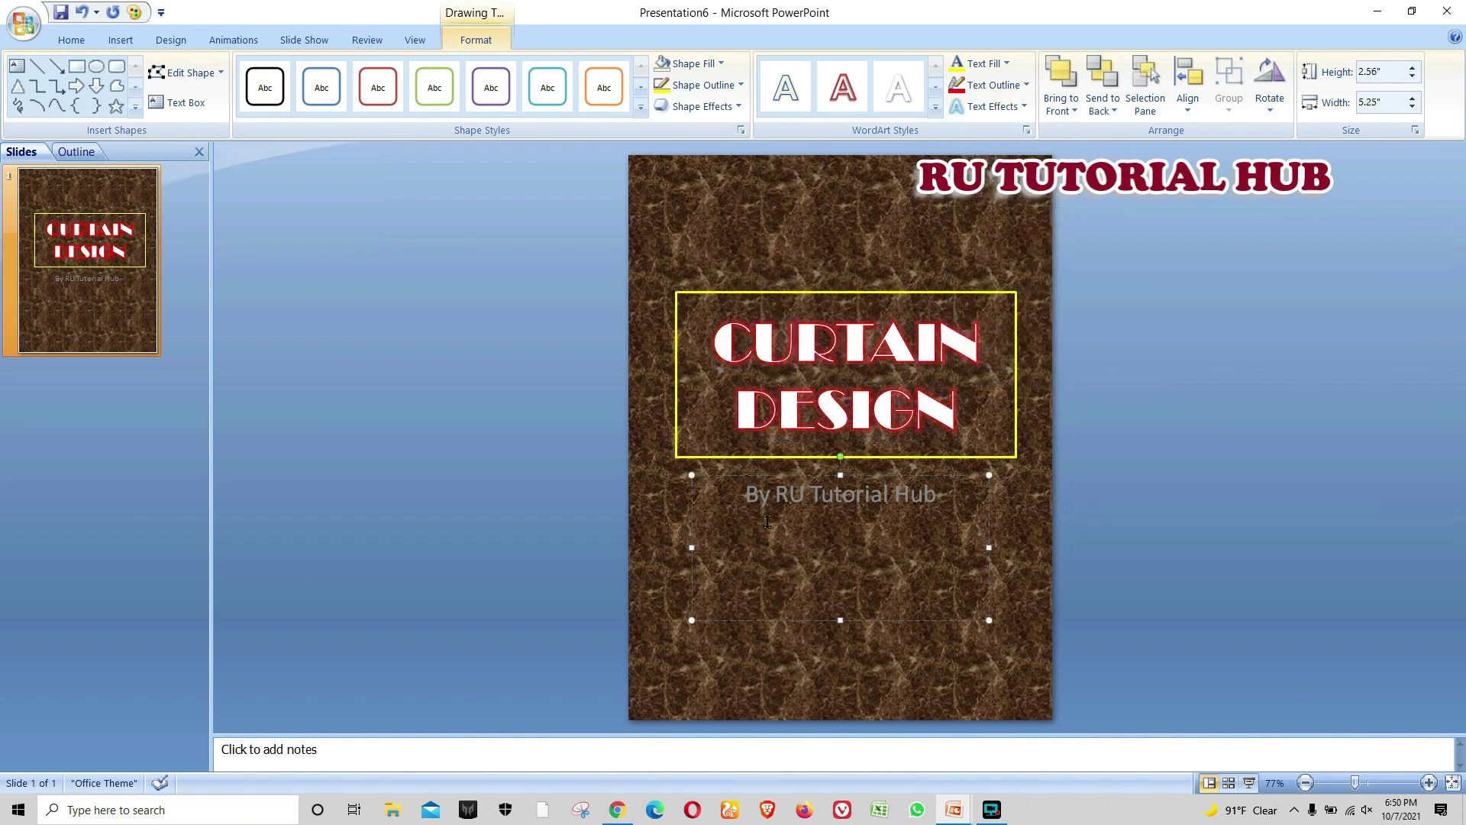
Step: Set the subtitle's font to Times New Roman
drag(749, 495, 948, 510)
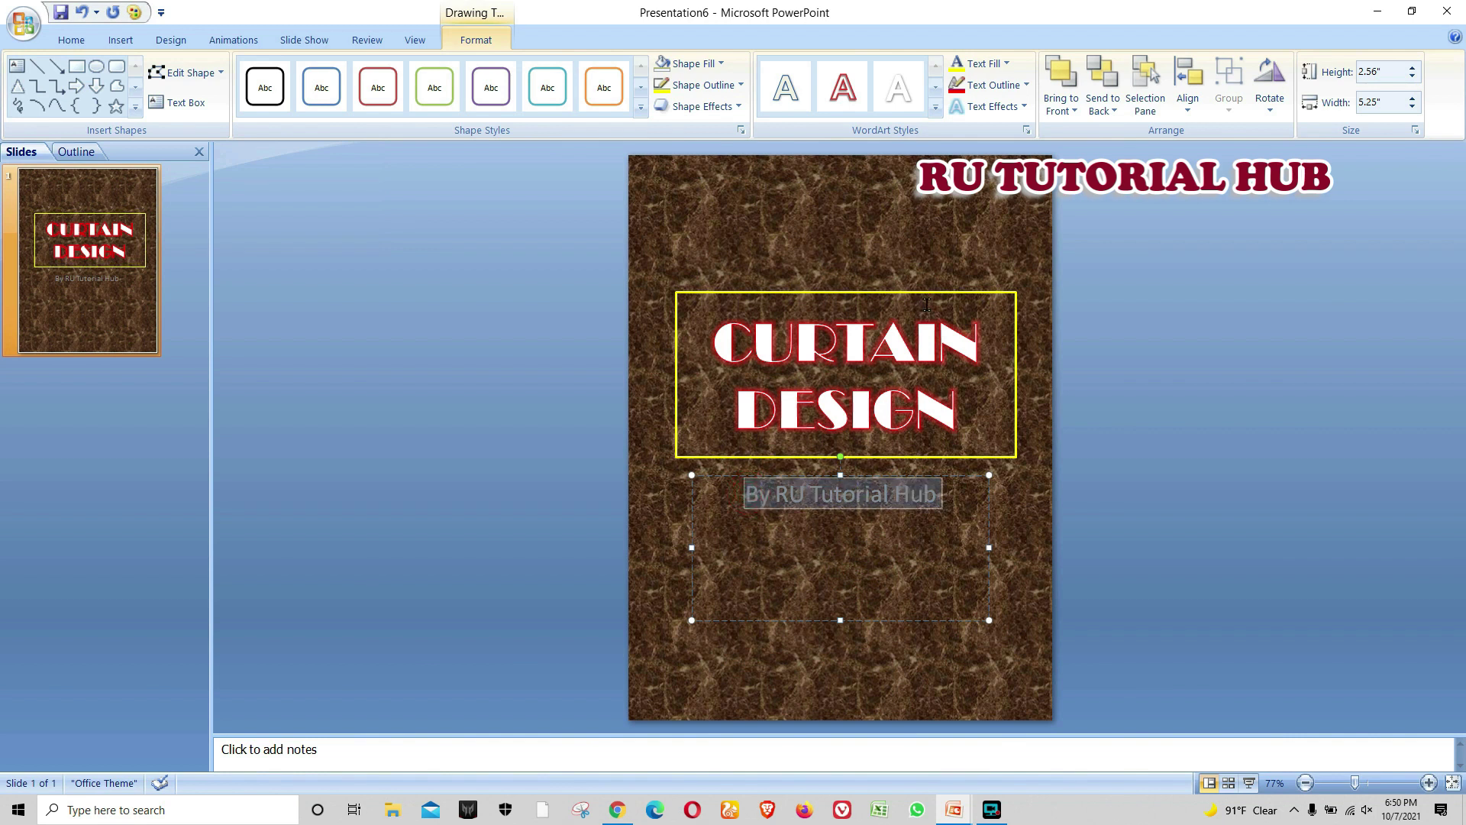
click(71, 40)
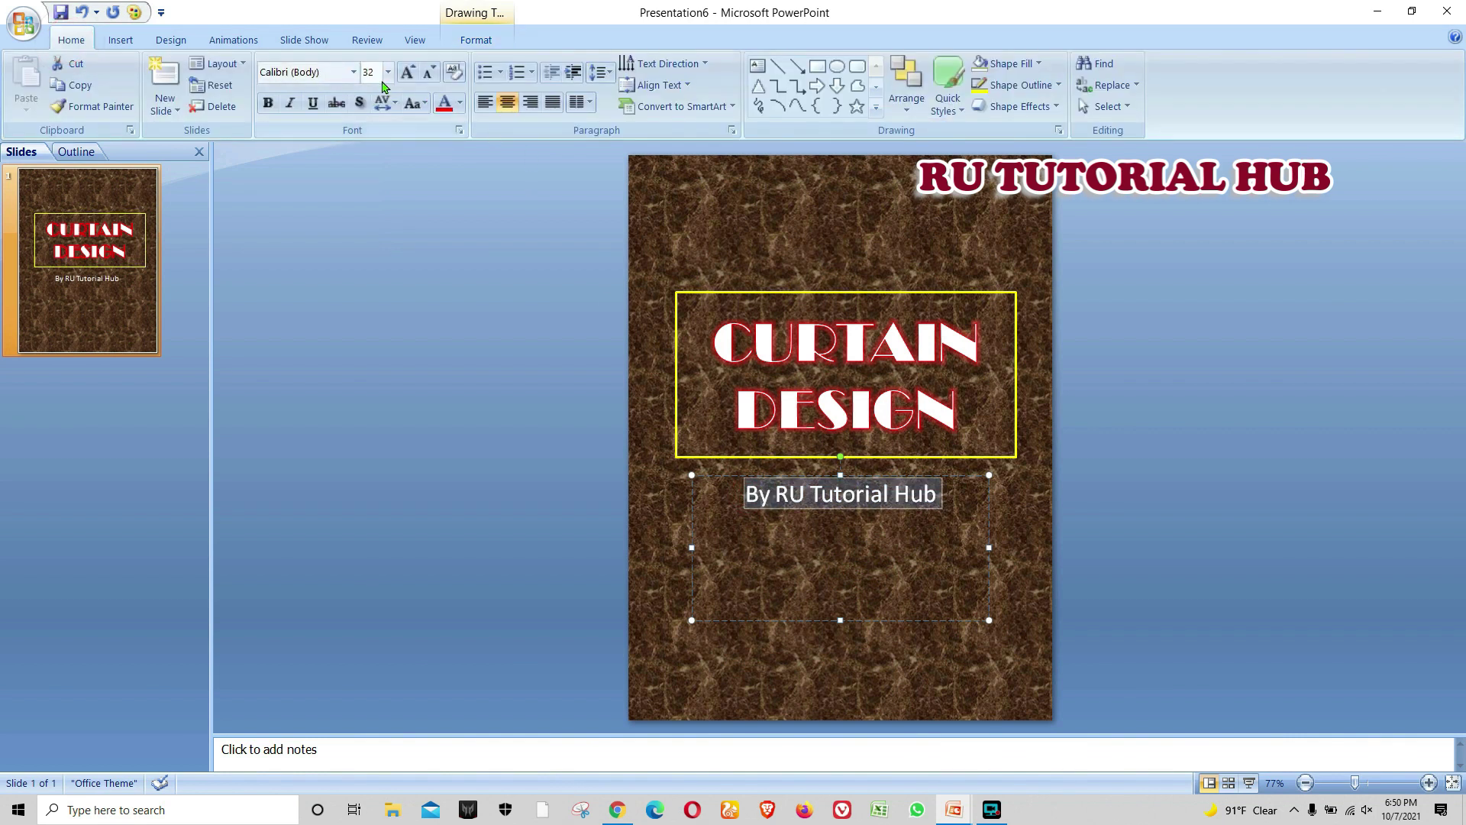
click(345, 73)
text(Times New Roman)
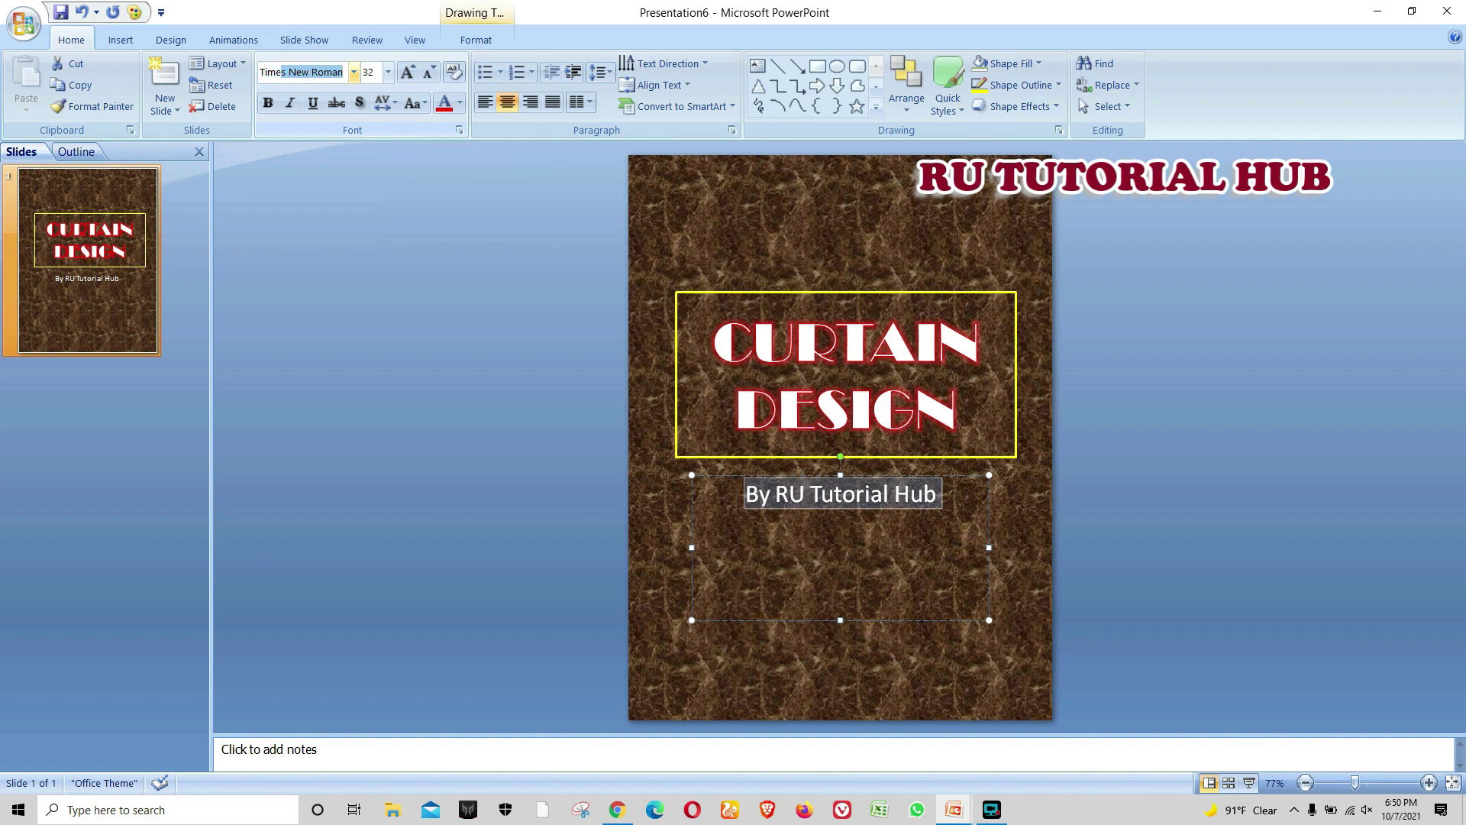
key(Return)
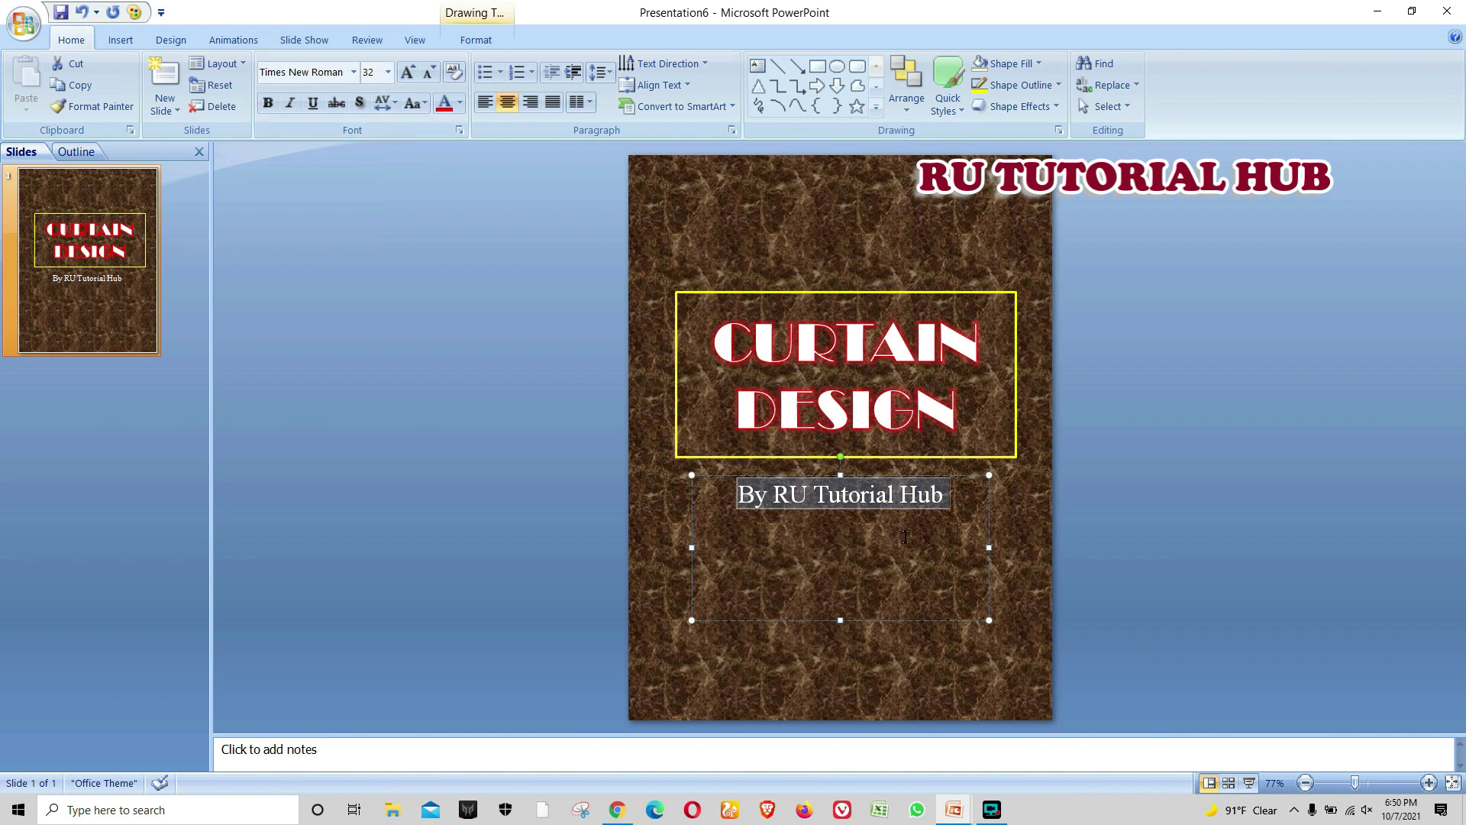
Step: Outline the subtitle lettering in yellow
click(476, 40)
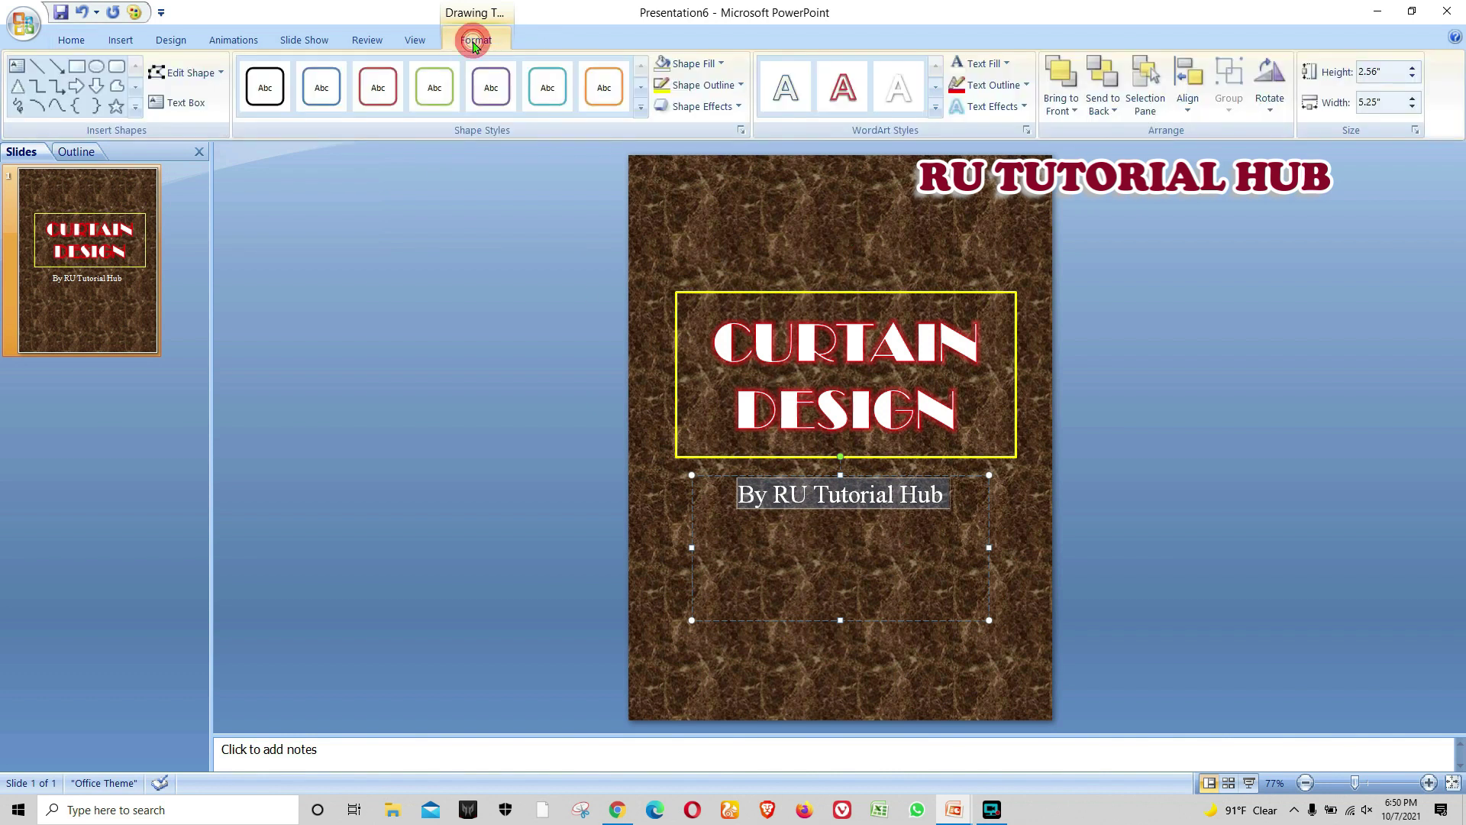
click(1019, 86)
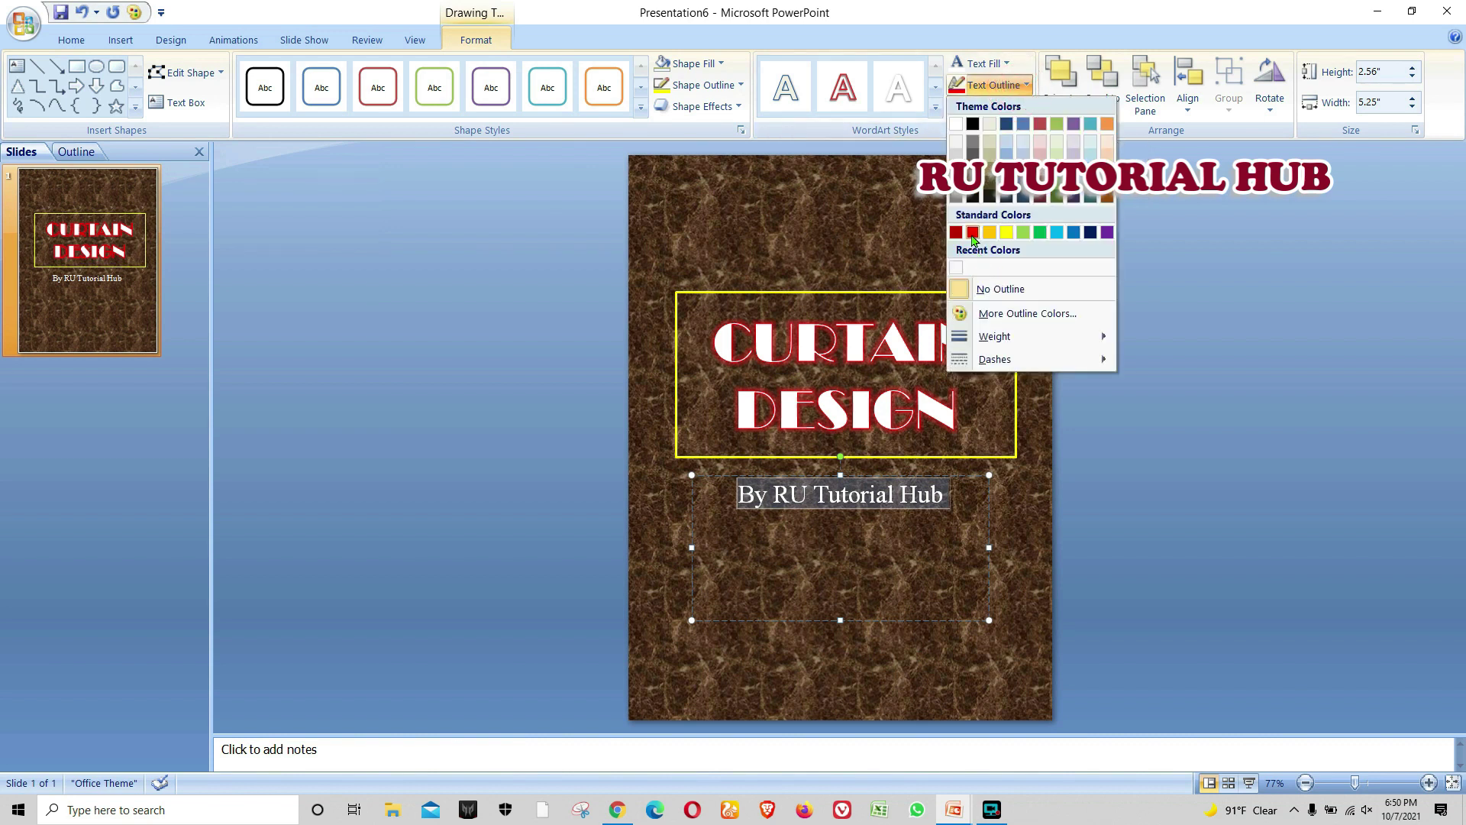
click(1005, 236)
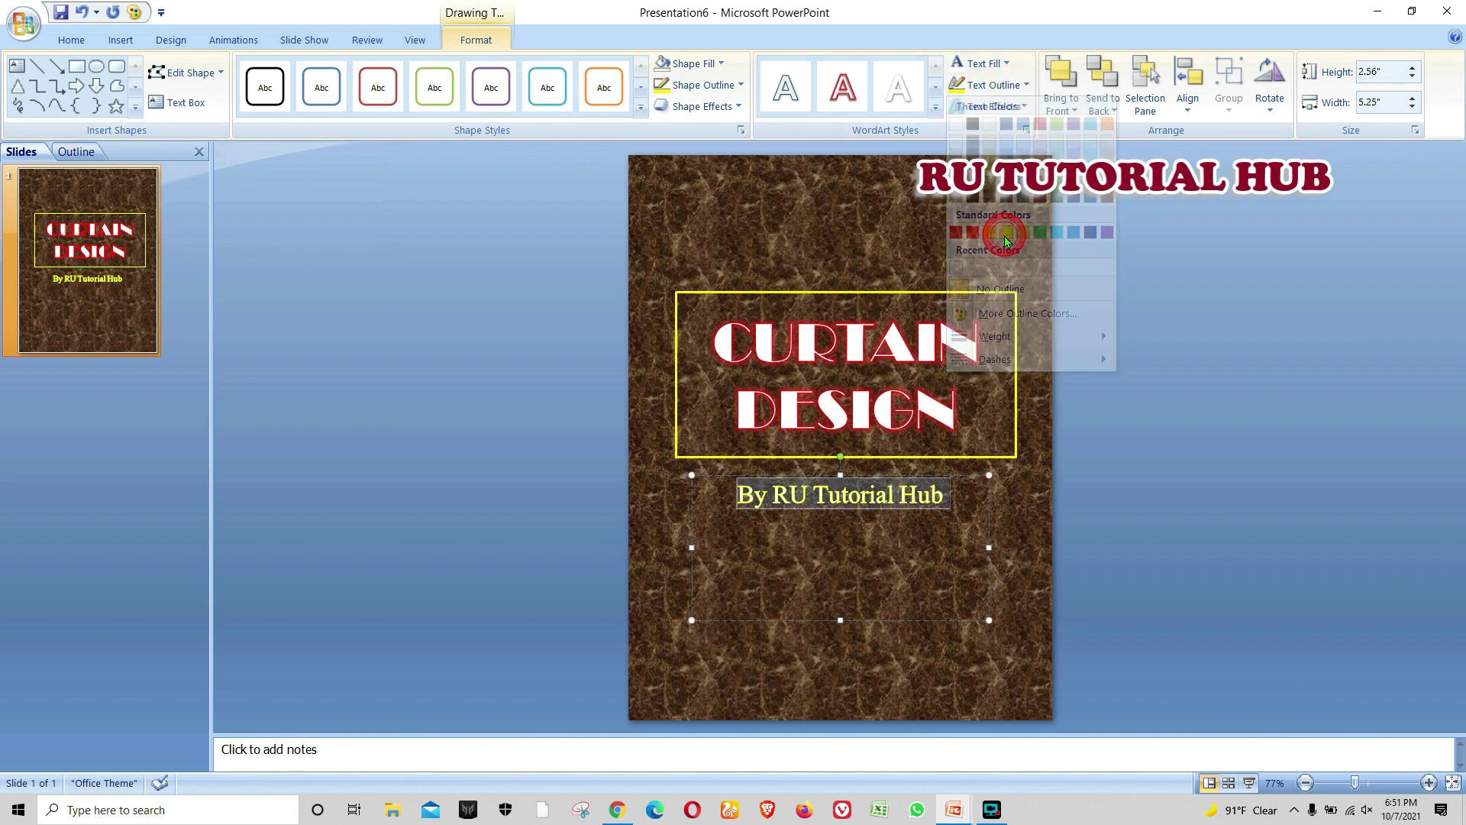
click(921, 219)
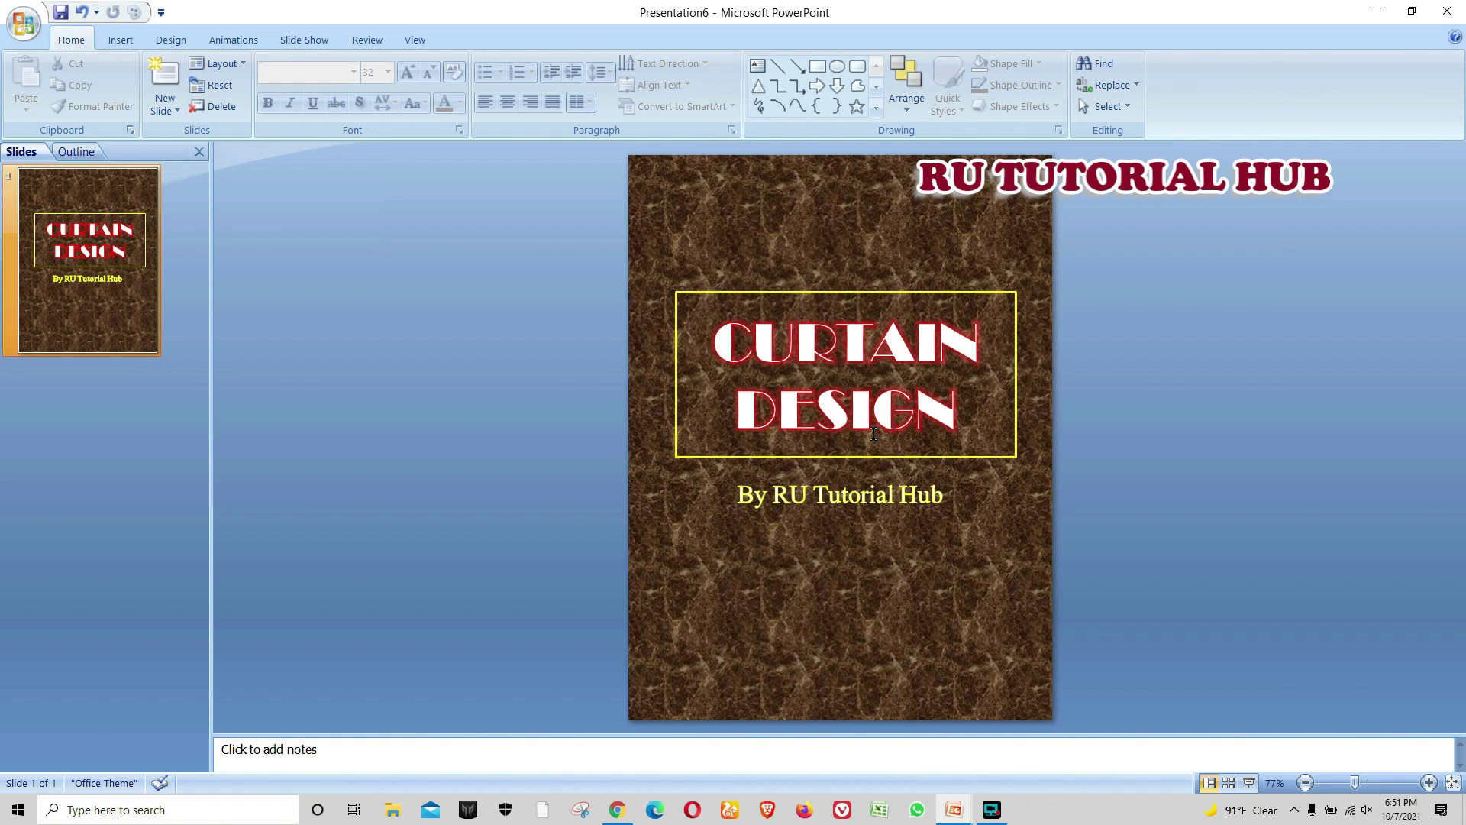
click(120, 40)
click(76, 77)
key(Escape)
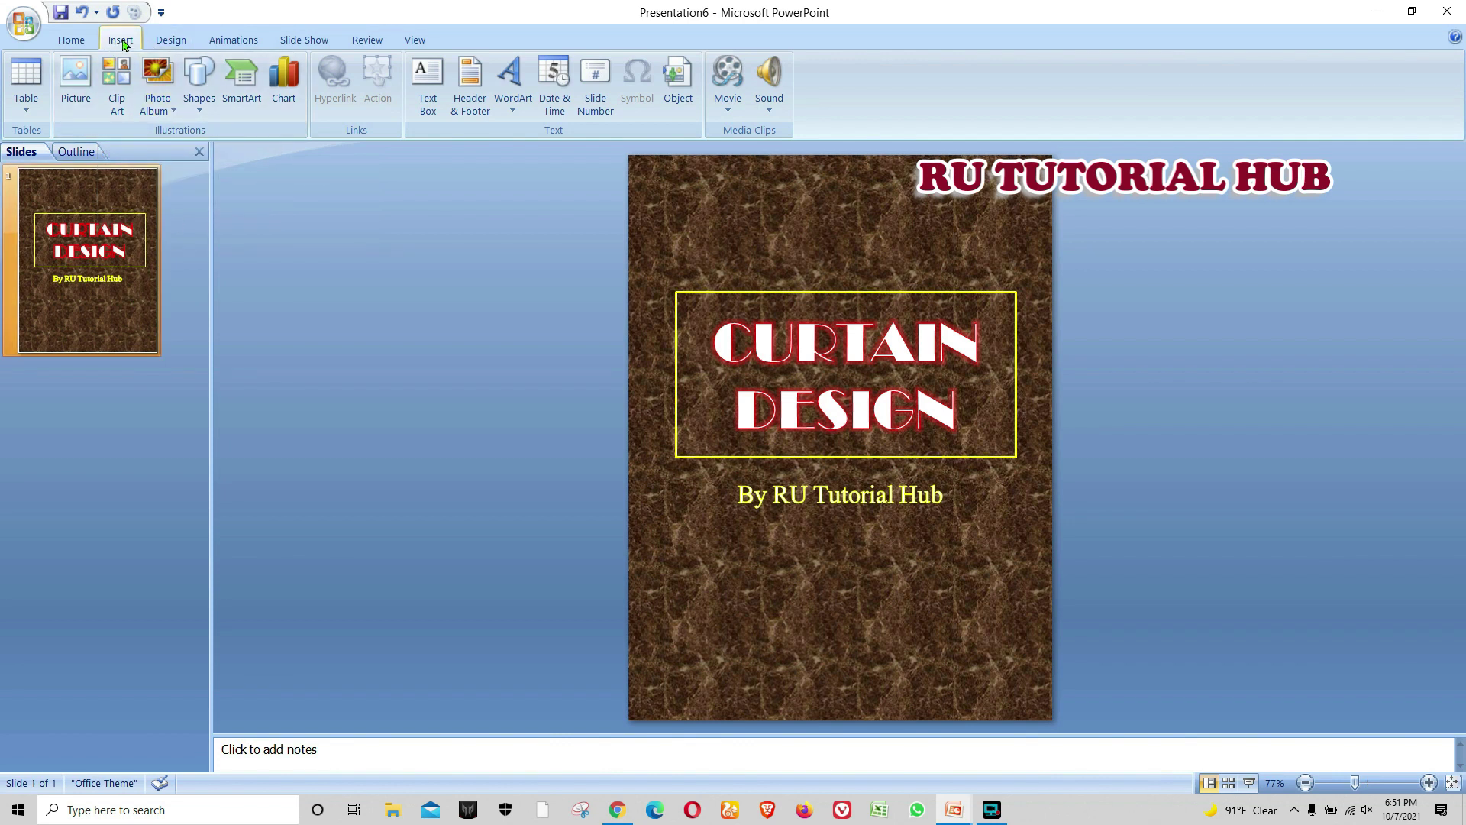
Step: Insert the IMG_20170522_153859 curtain photo from FOR MAGAZINE TUTORIAL onto the cover
click(76, 76)
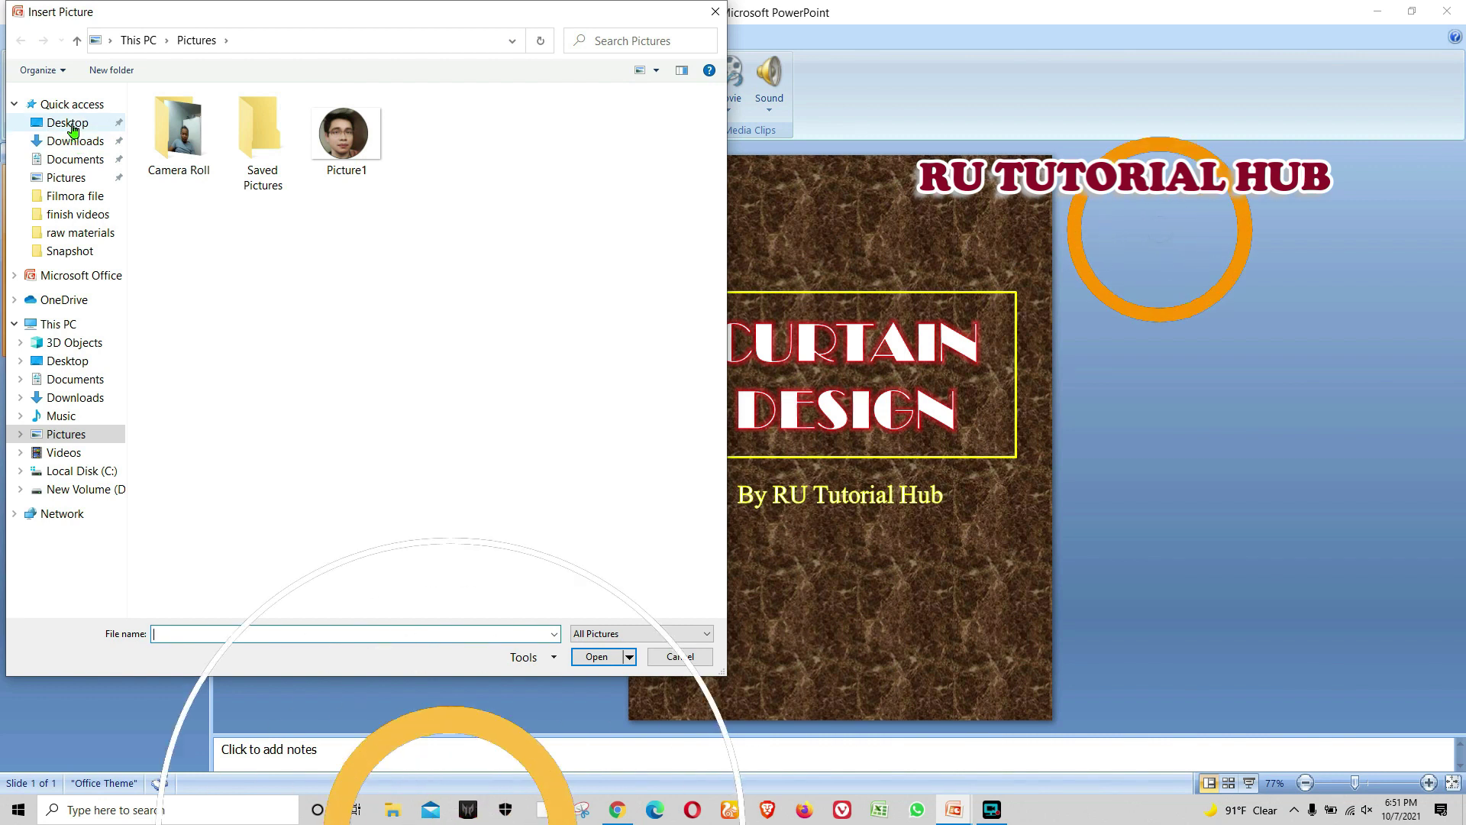
scroll(669, 291, down, 5)
scroll(669, 291, down, 3)
scroll(668, 291, down, 3)
scroll(669, 291, down, 3)
scroll(669, 291, down, 3)
scroll(669, 291, down, 3)
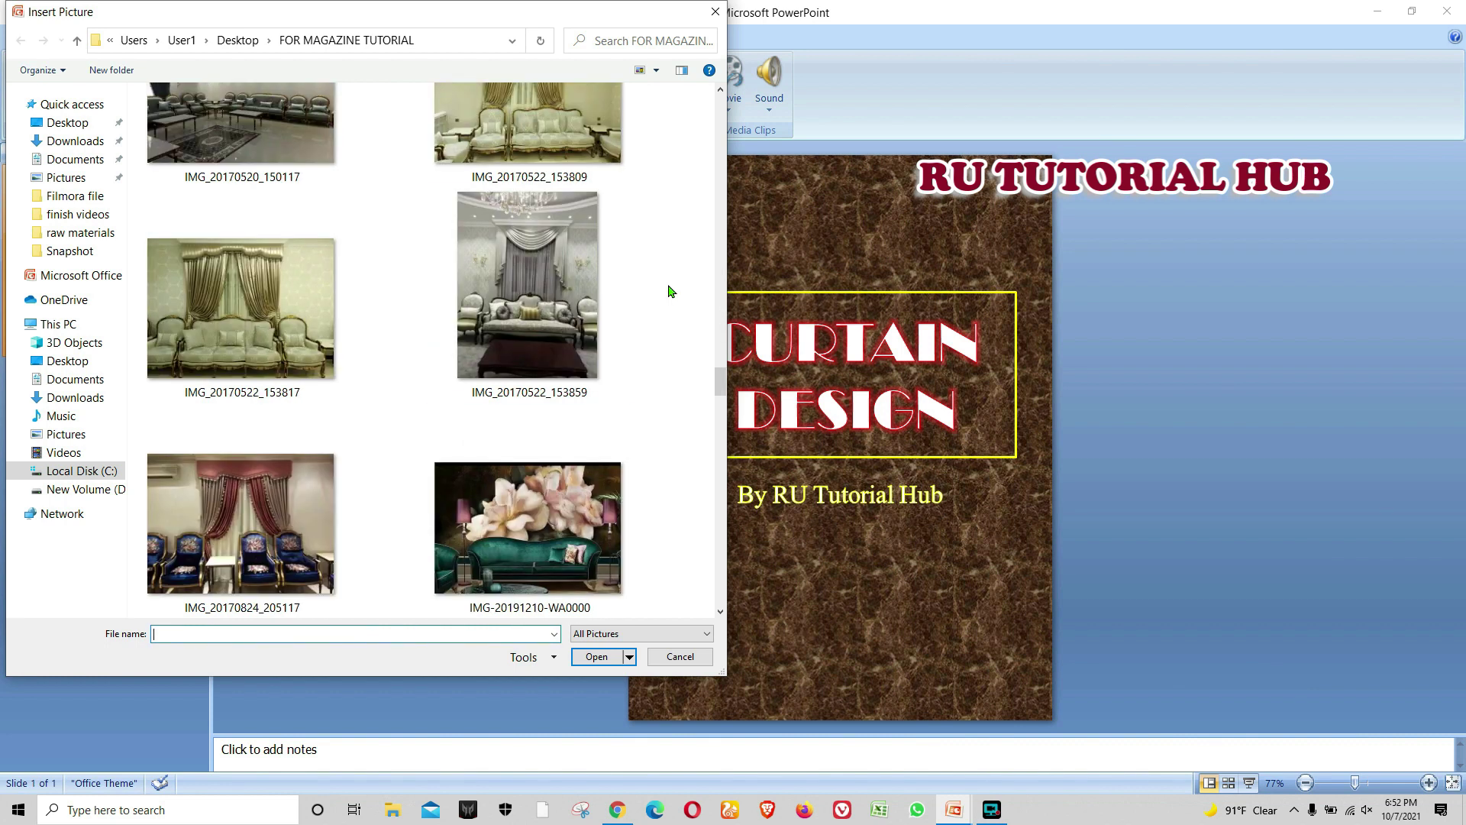
click(547, 281)
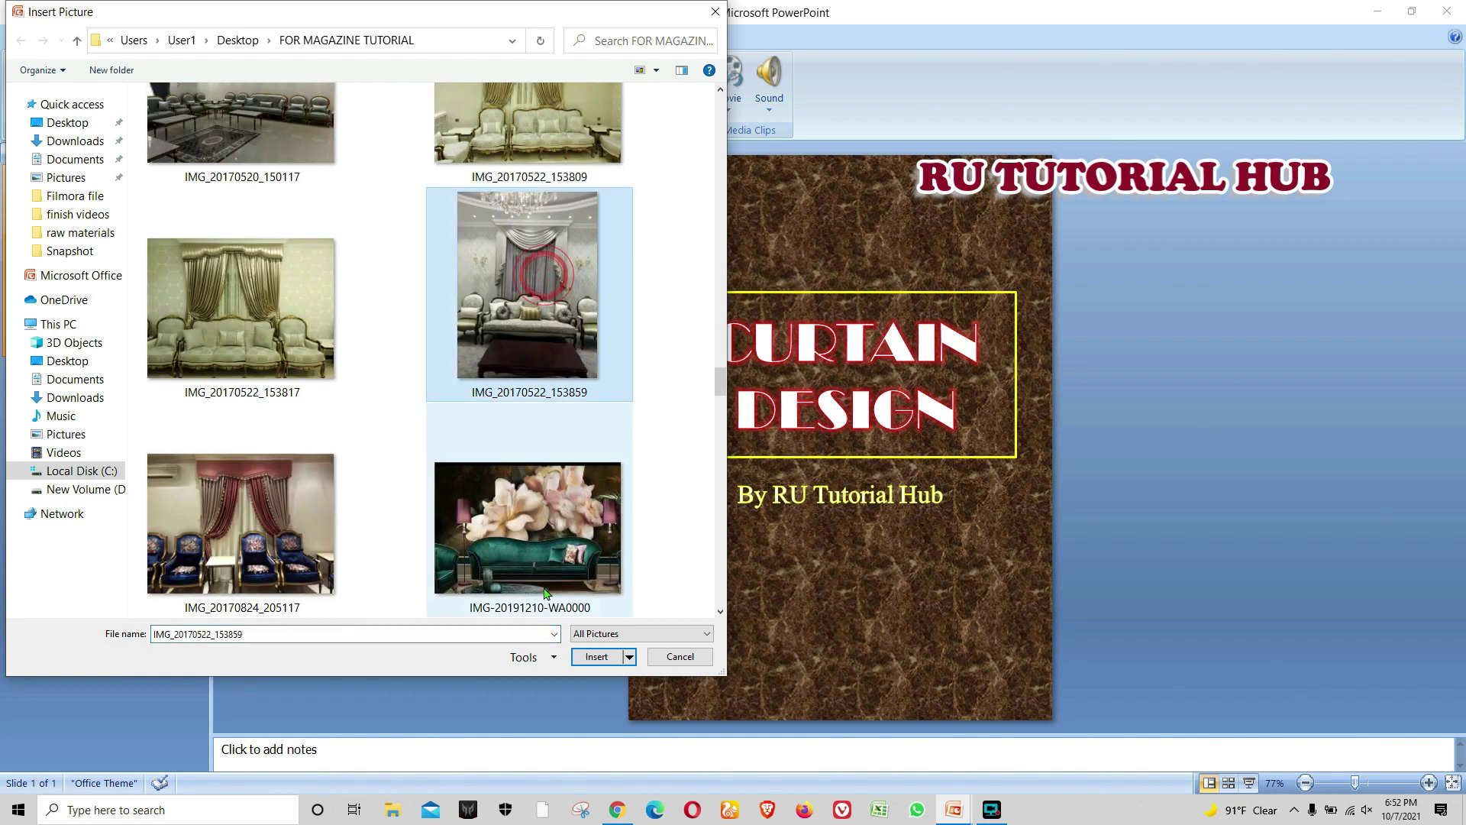
click(597, 658)
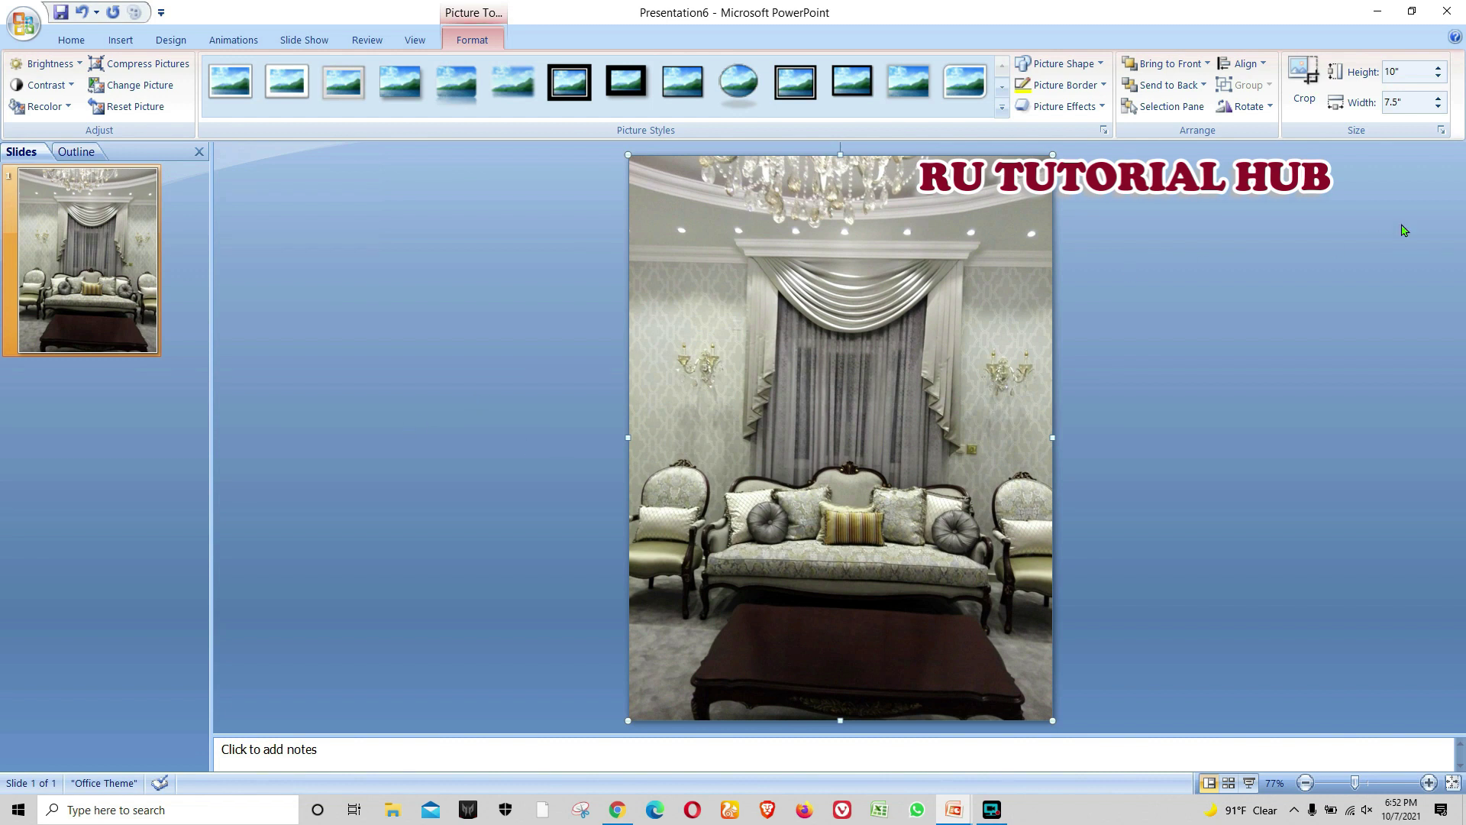
Step: Crop the curtain photo's left edge and send it behind the title and subtitle
click(1303, 98)
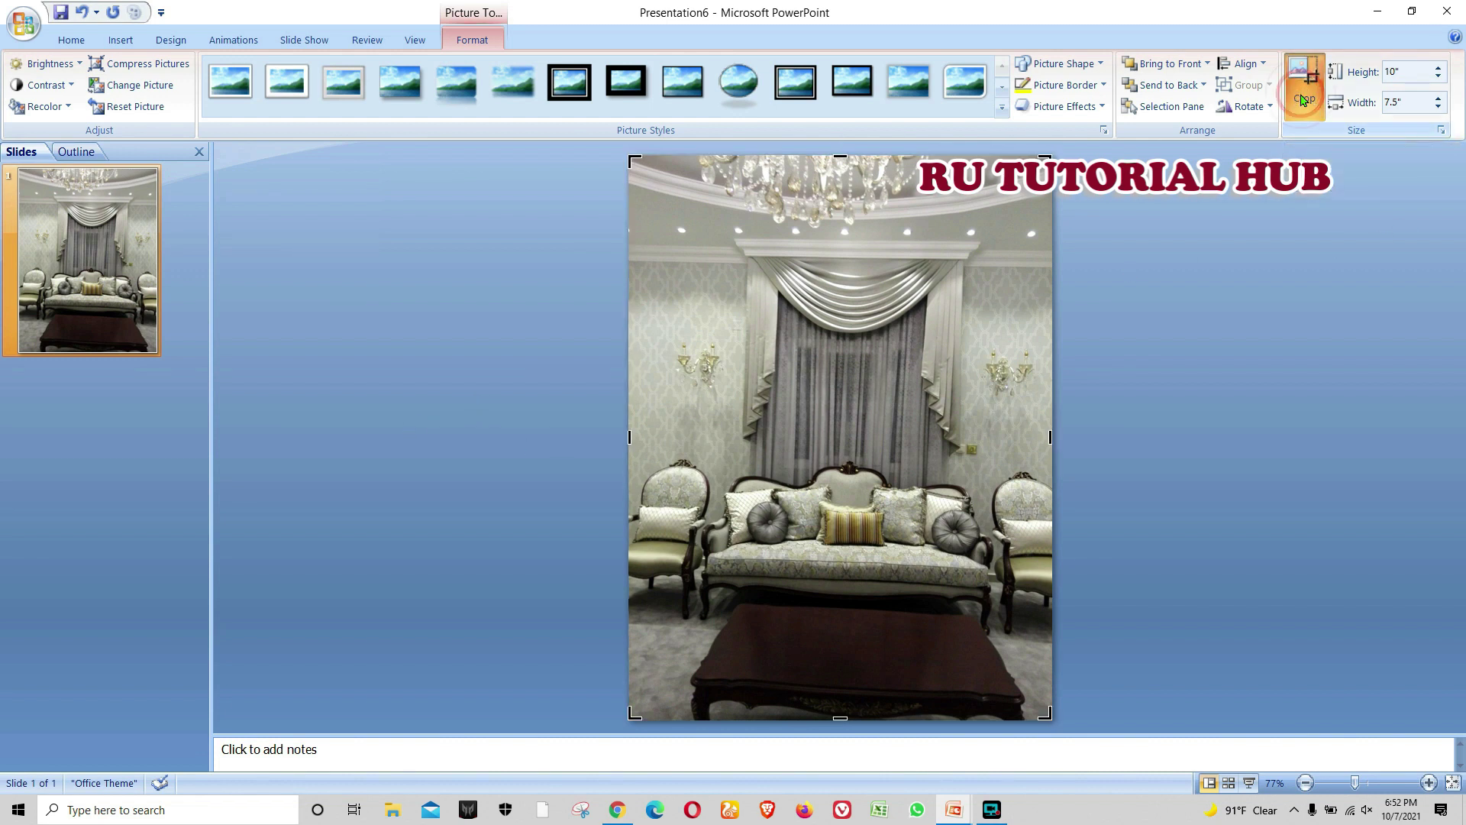
drag(631, 437, 663, 433)
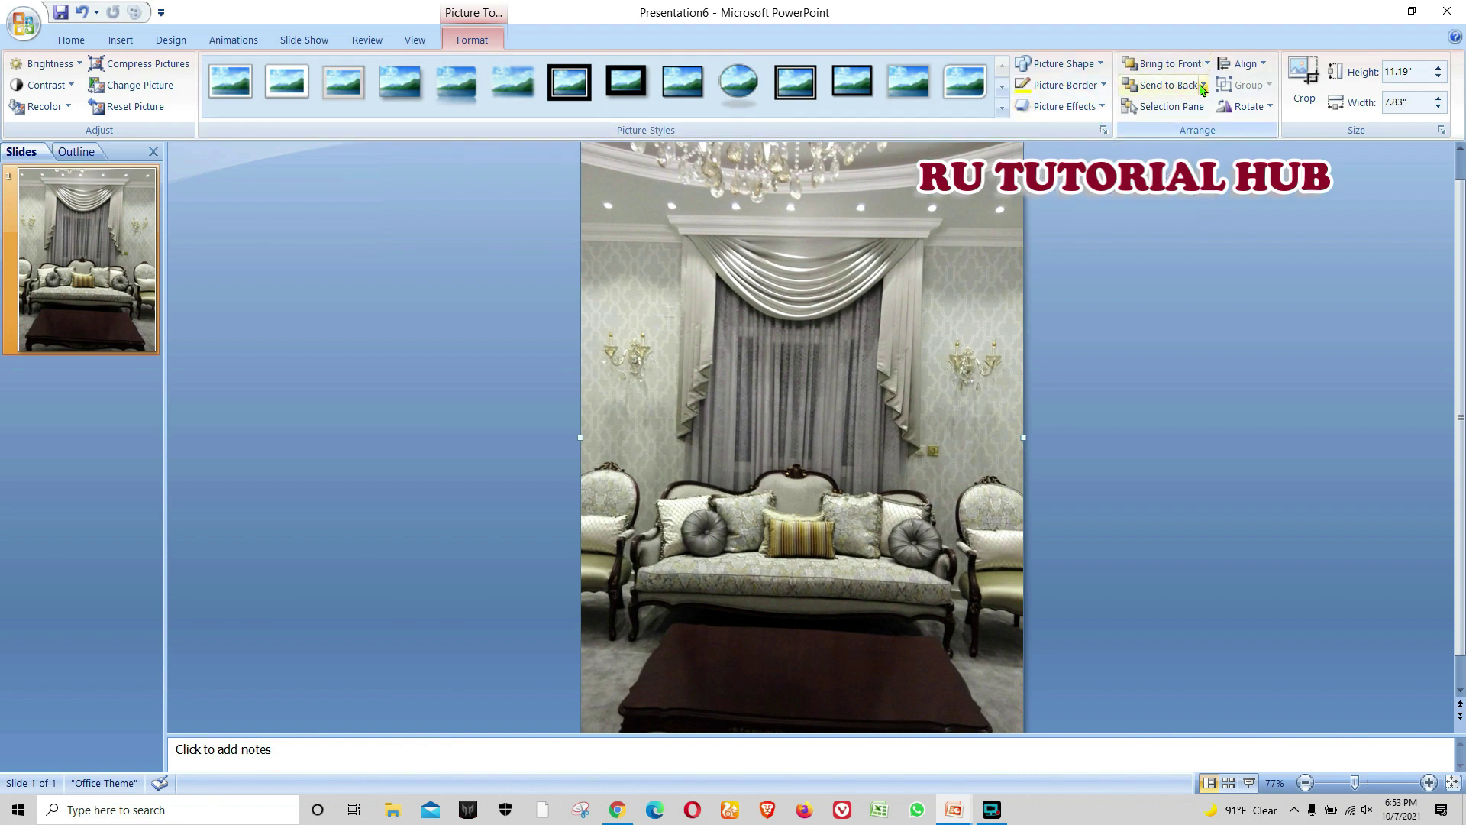
click(1176, 89)
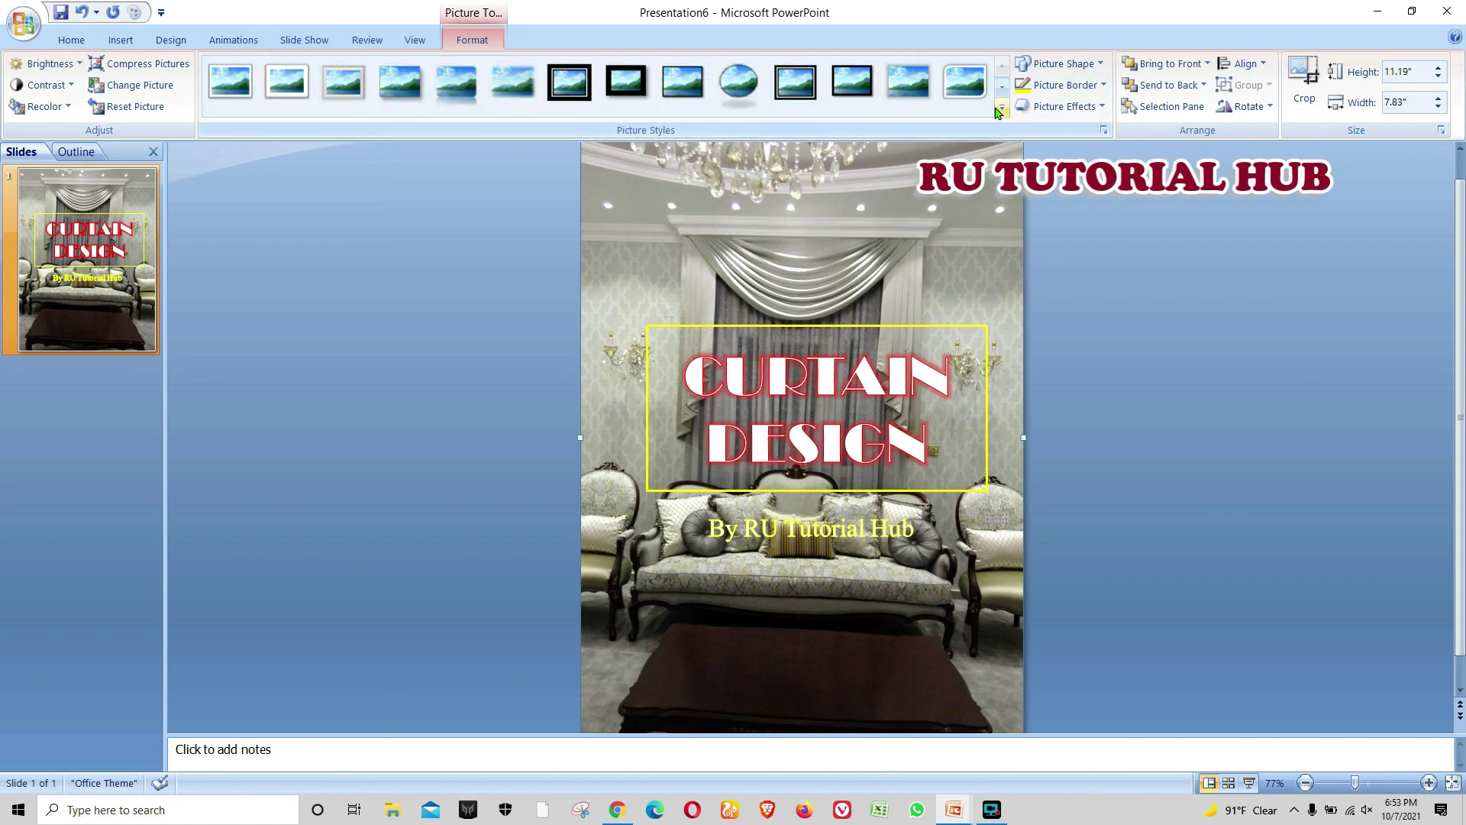
Step: Apply the oval dark-bordered picture style to the curtain photo
click(469, 36)
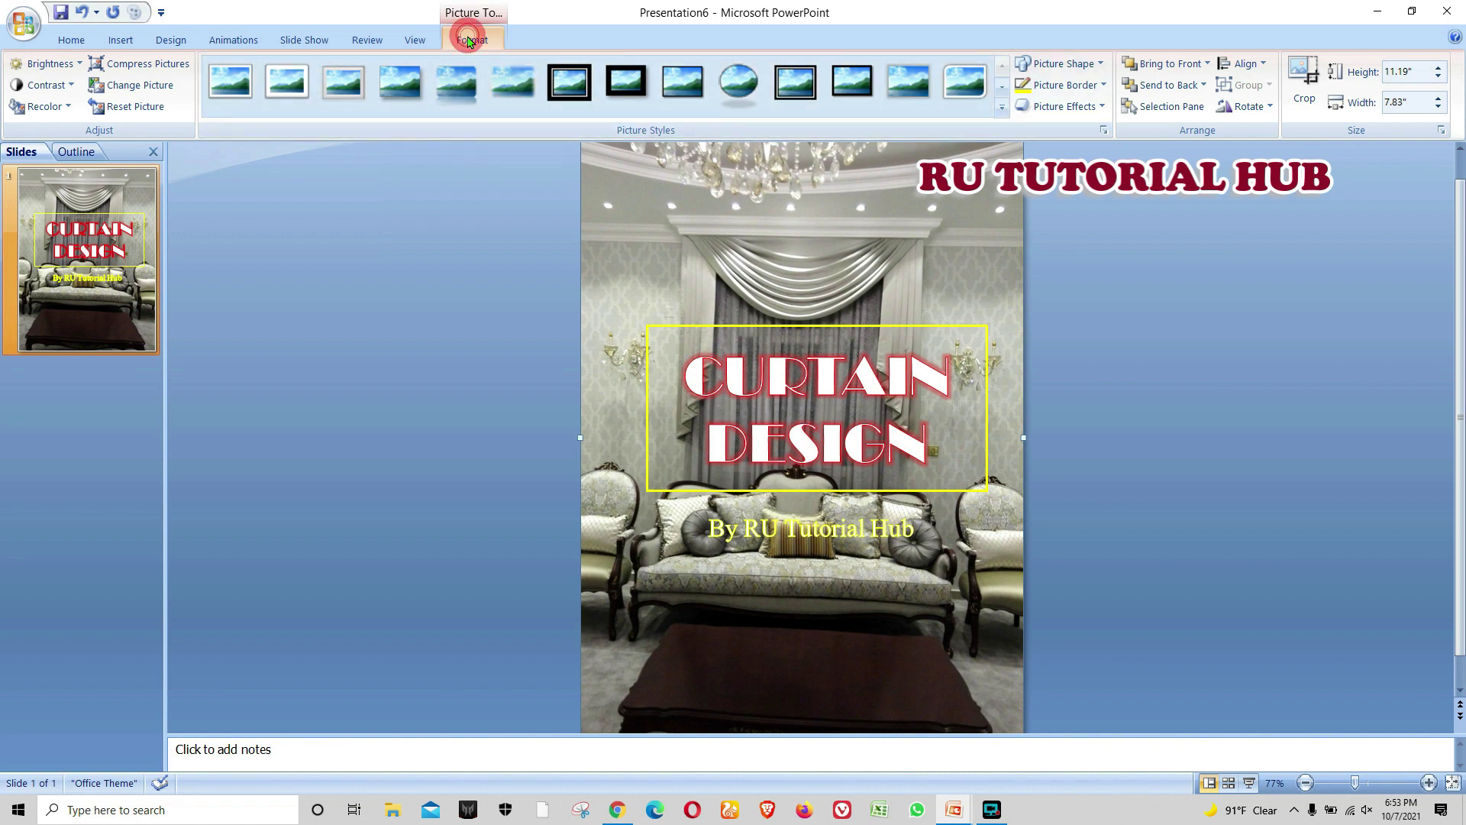
click(1000, 108)
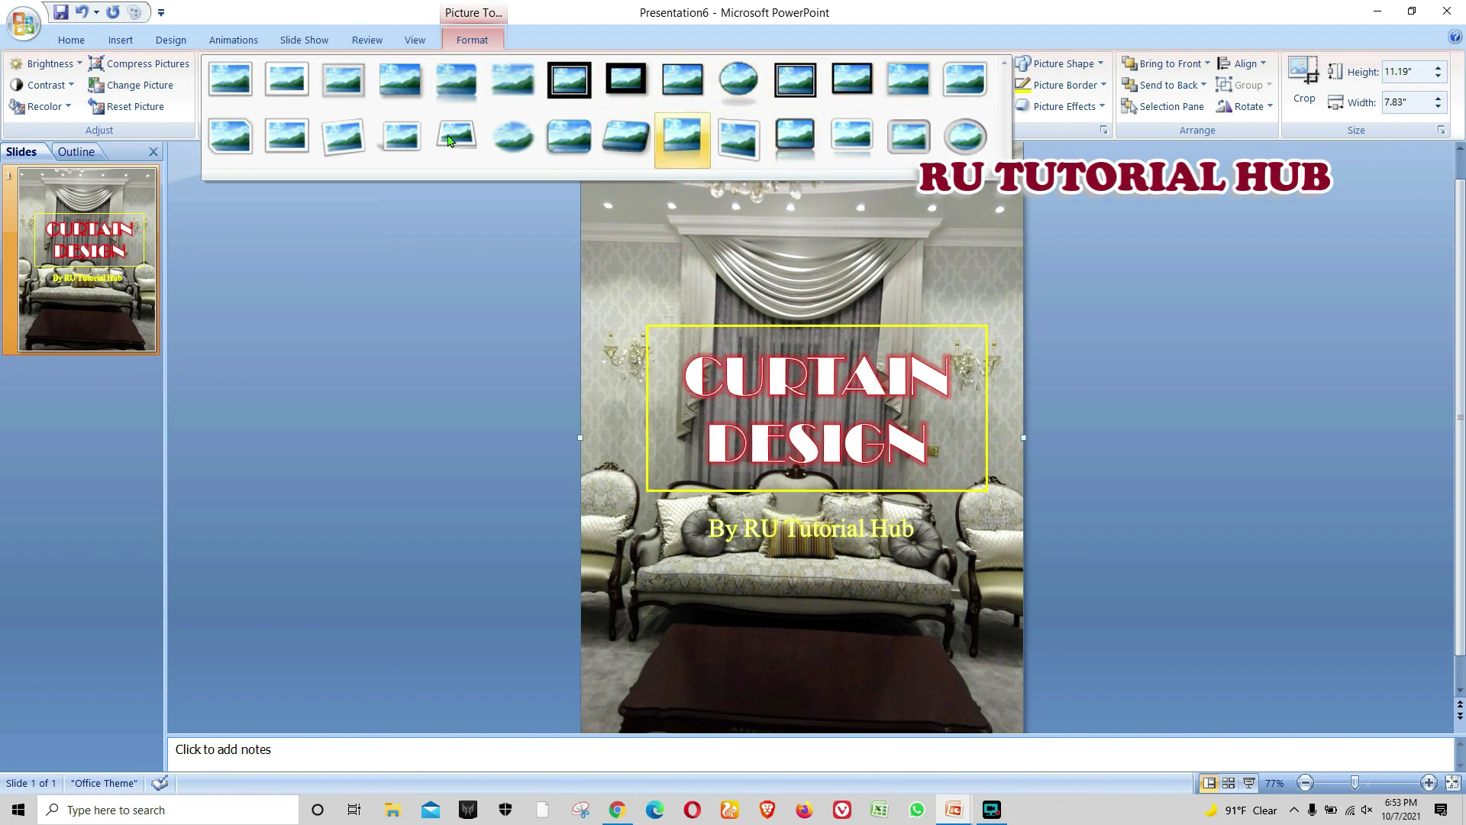
click(569, 136)
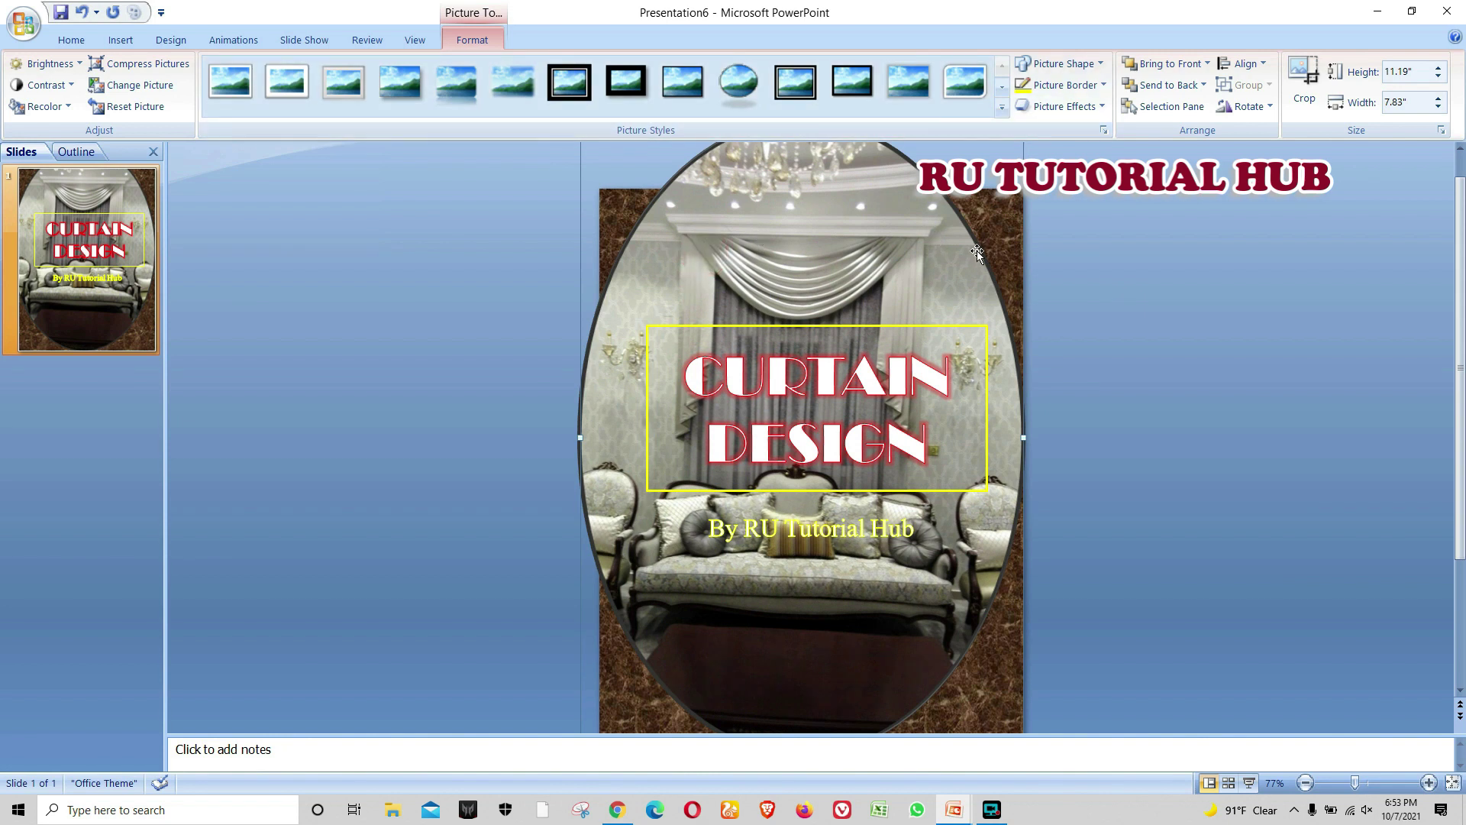
Step: Shrink the oval photo to 9.48" by 6.63" and centre it on the marble page
click(595, 275)
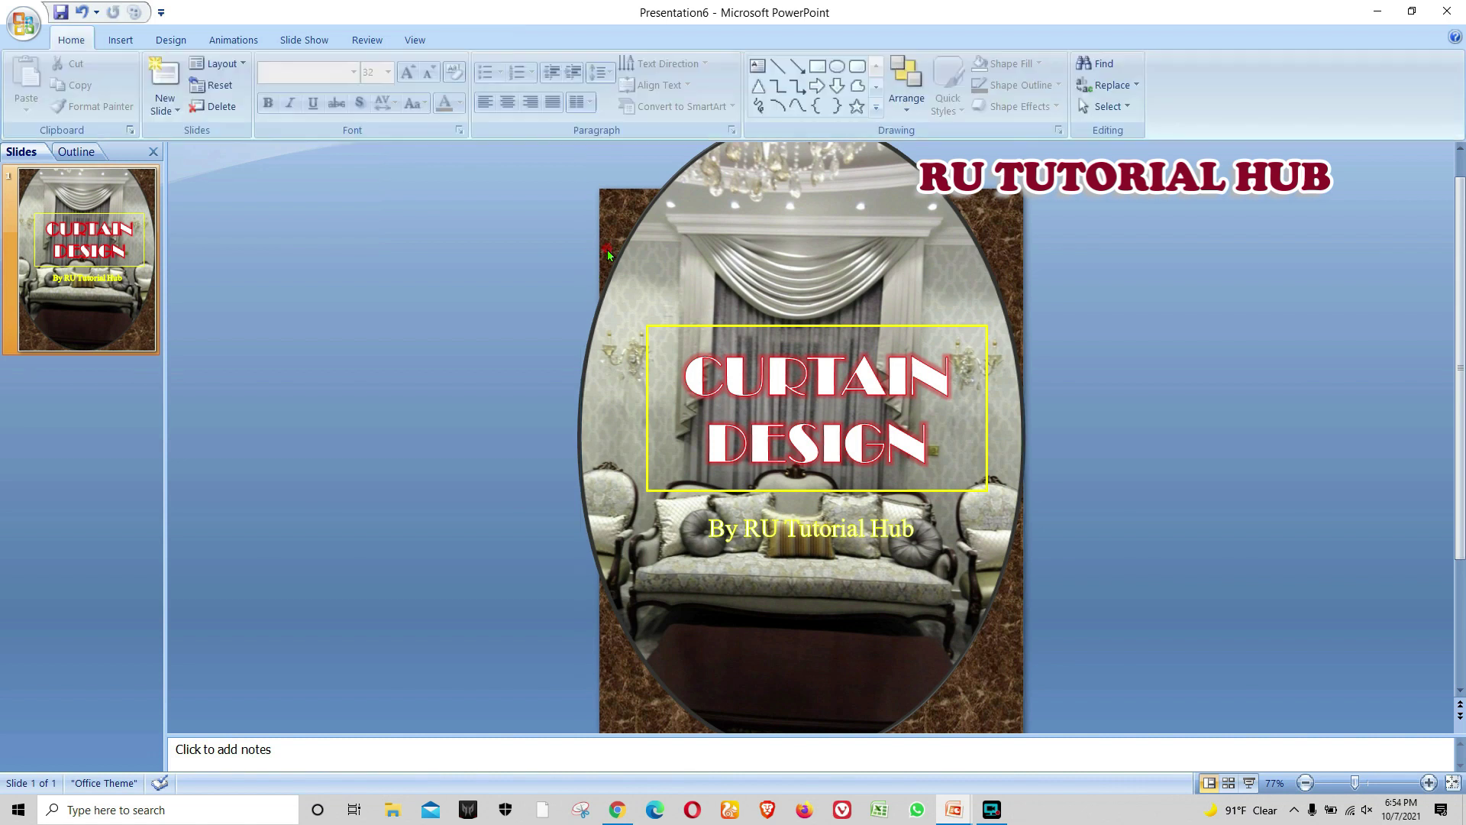
click(686, 204)
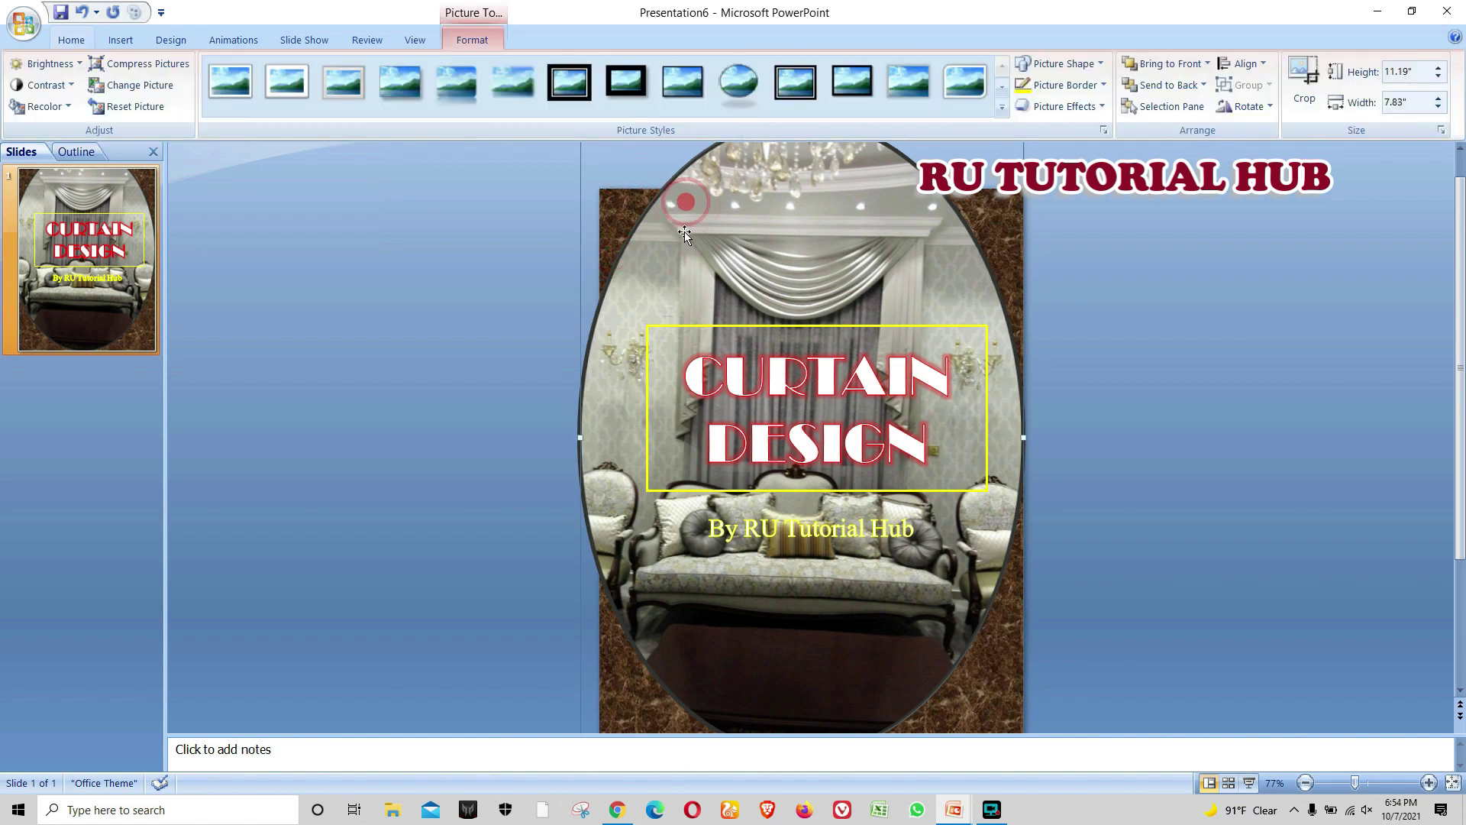
drag(581, 717, 701, 552)
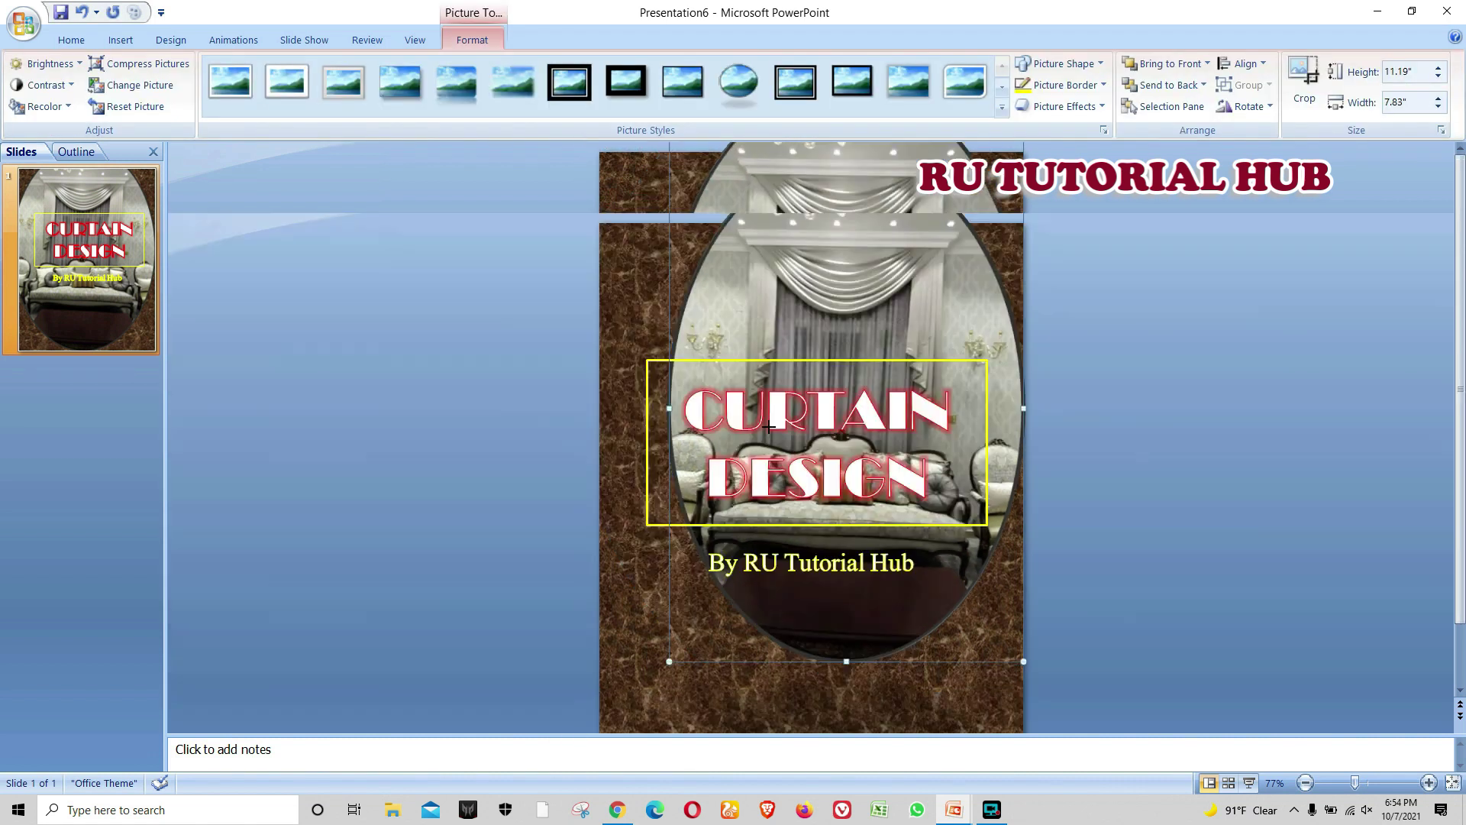
scroll(833, 336, up, 2)
drag(832, 309, 706, 642)
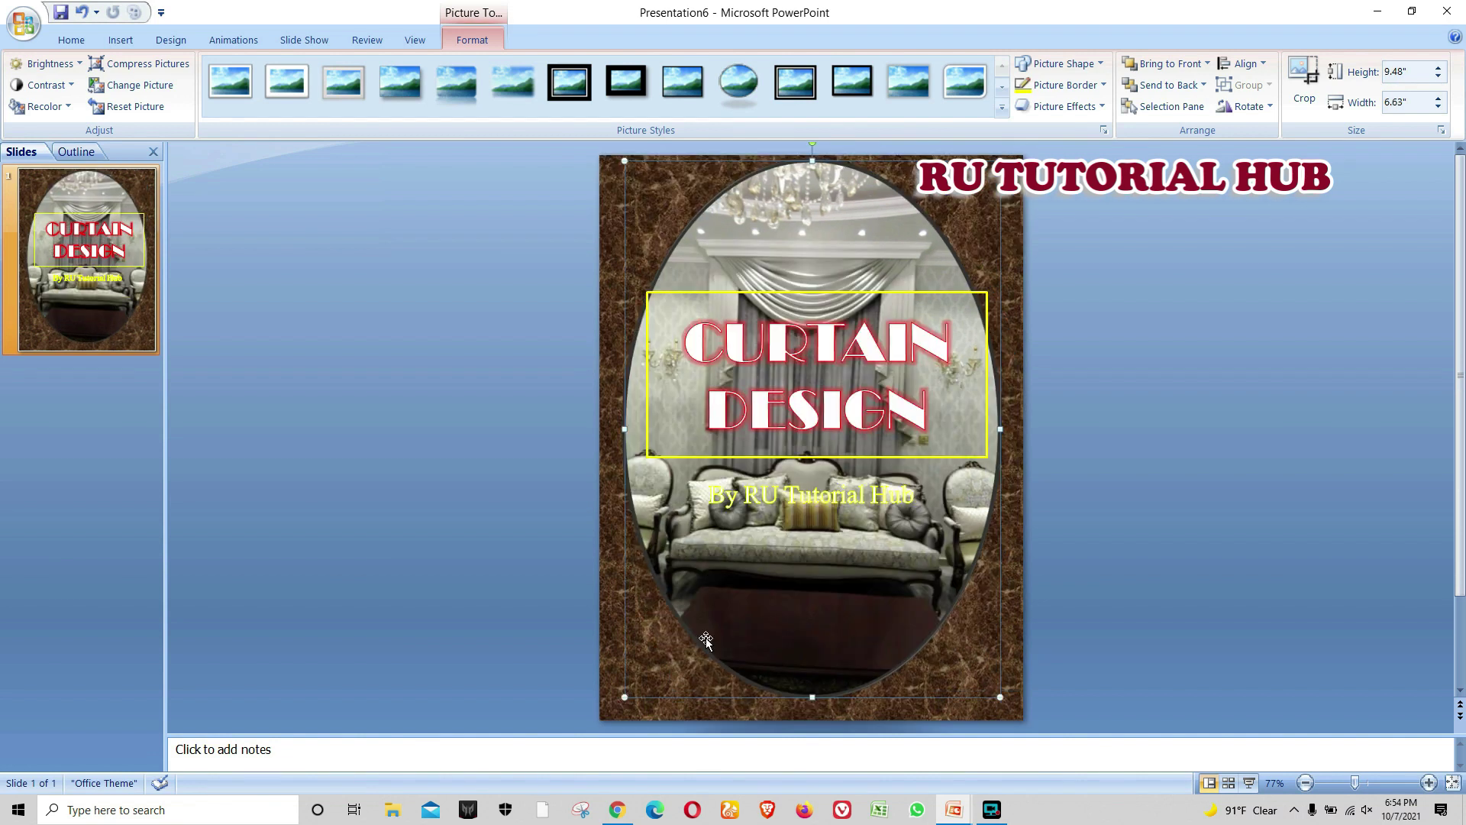
drag(708, 571, 711, 584)
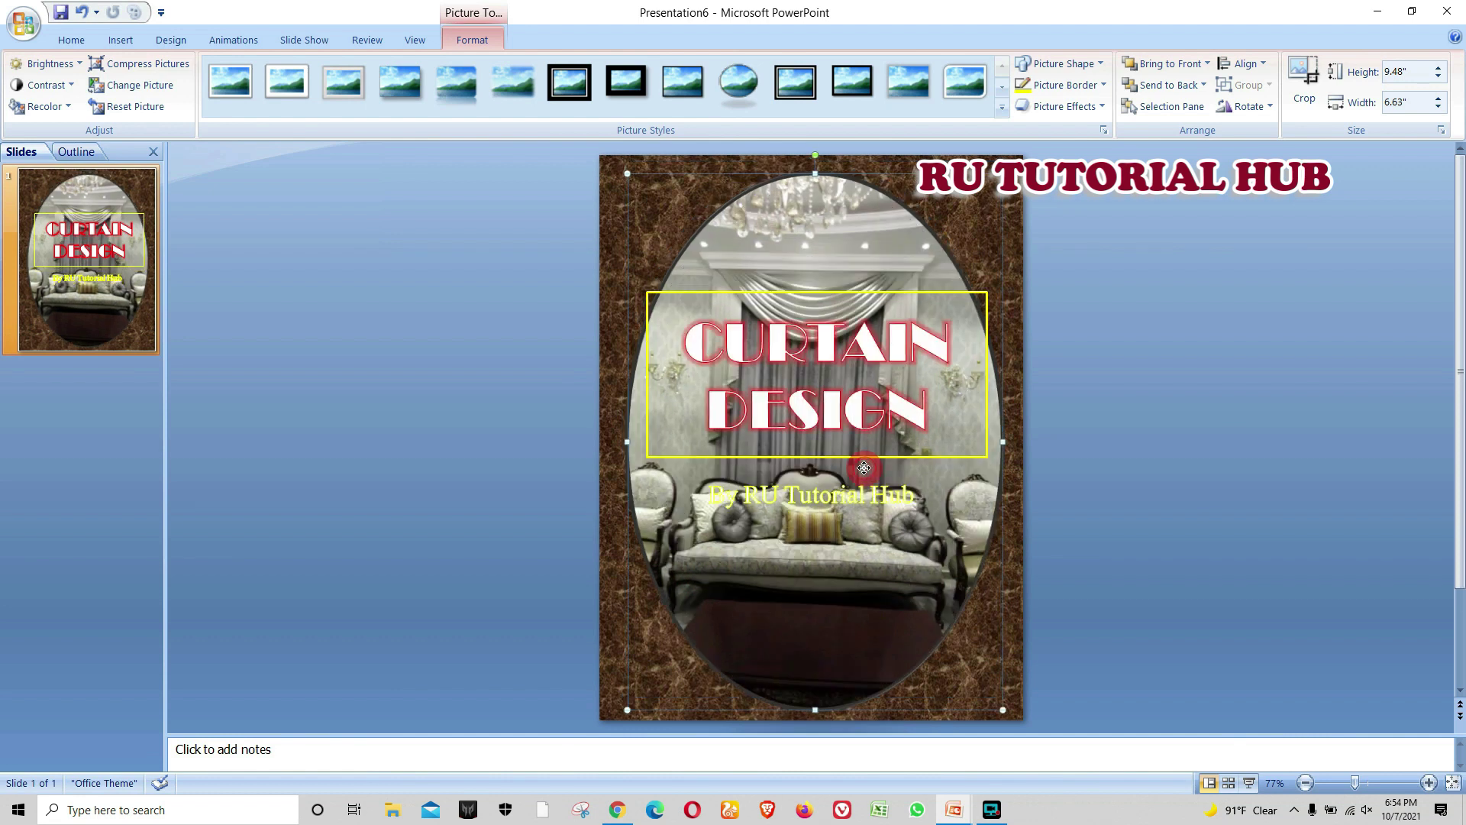
click(722, 340)
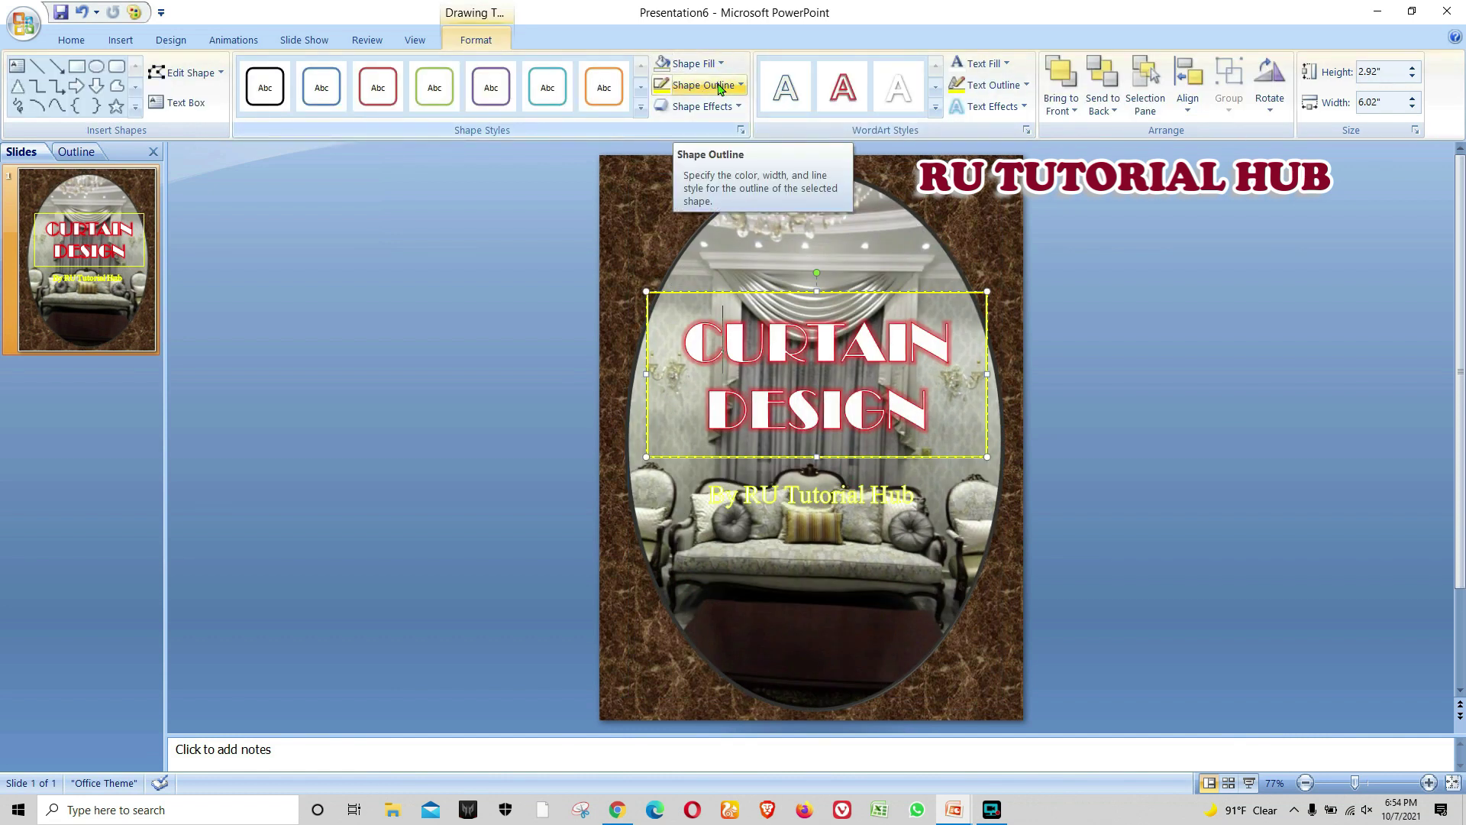
Step: Remove the title box's yellow border and give the CURTAIN DESIGN lettering a 2¼ pt outline
click(720, 86)
click(671, 291)
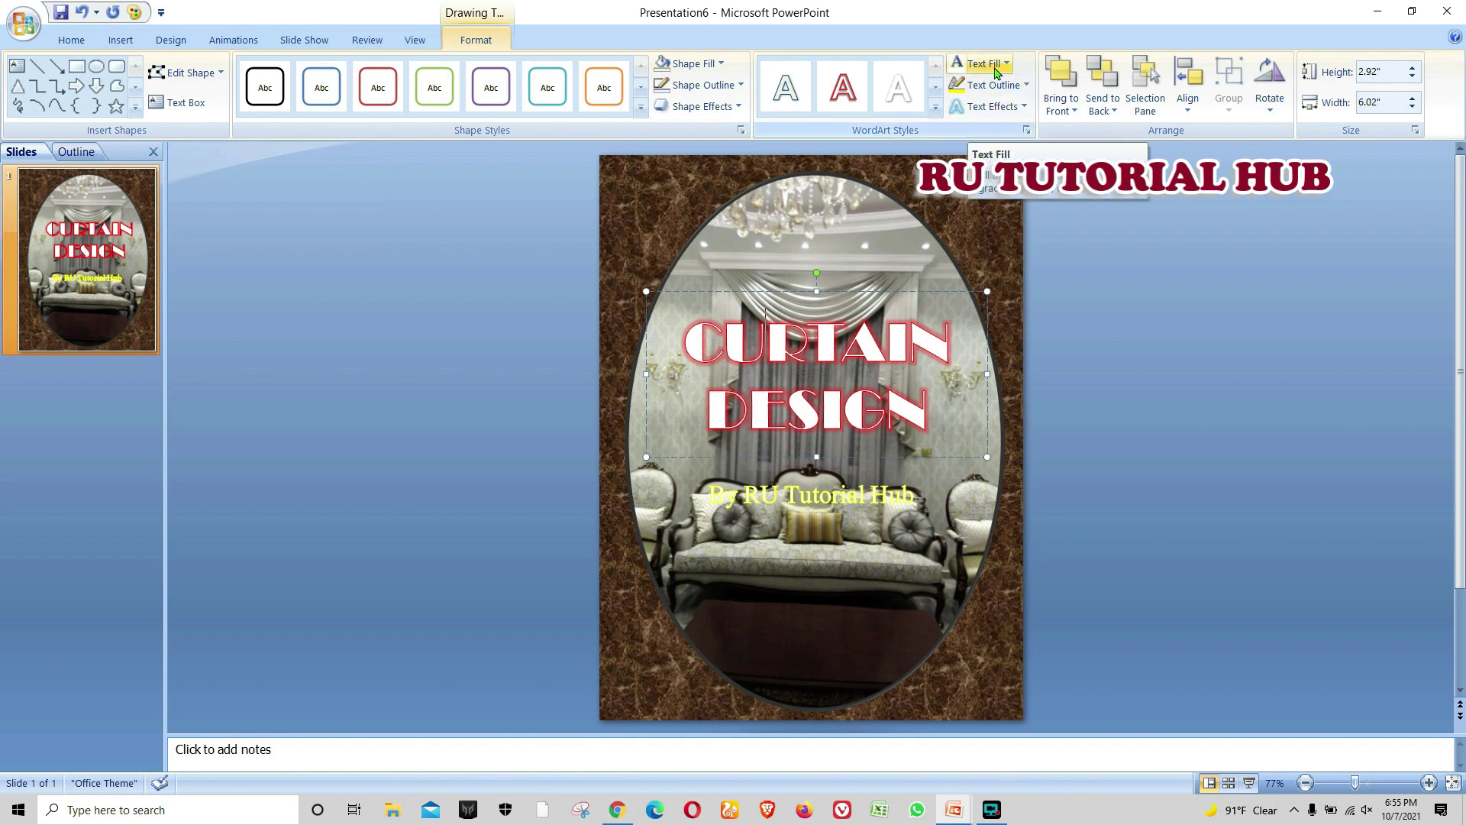
click(986, 93)
mouse_move(994, 336)
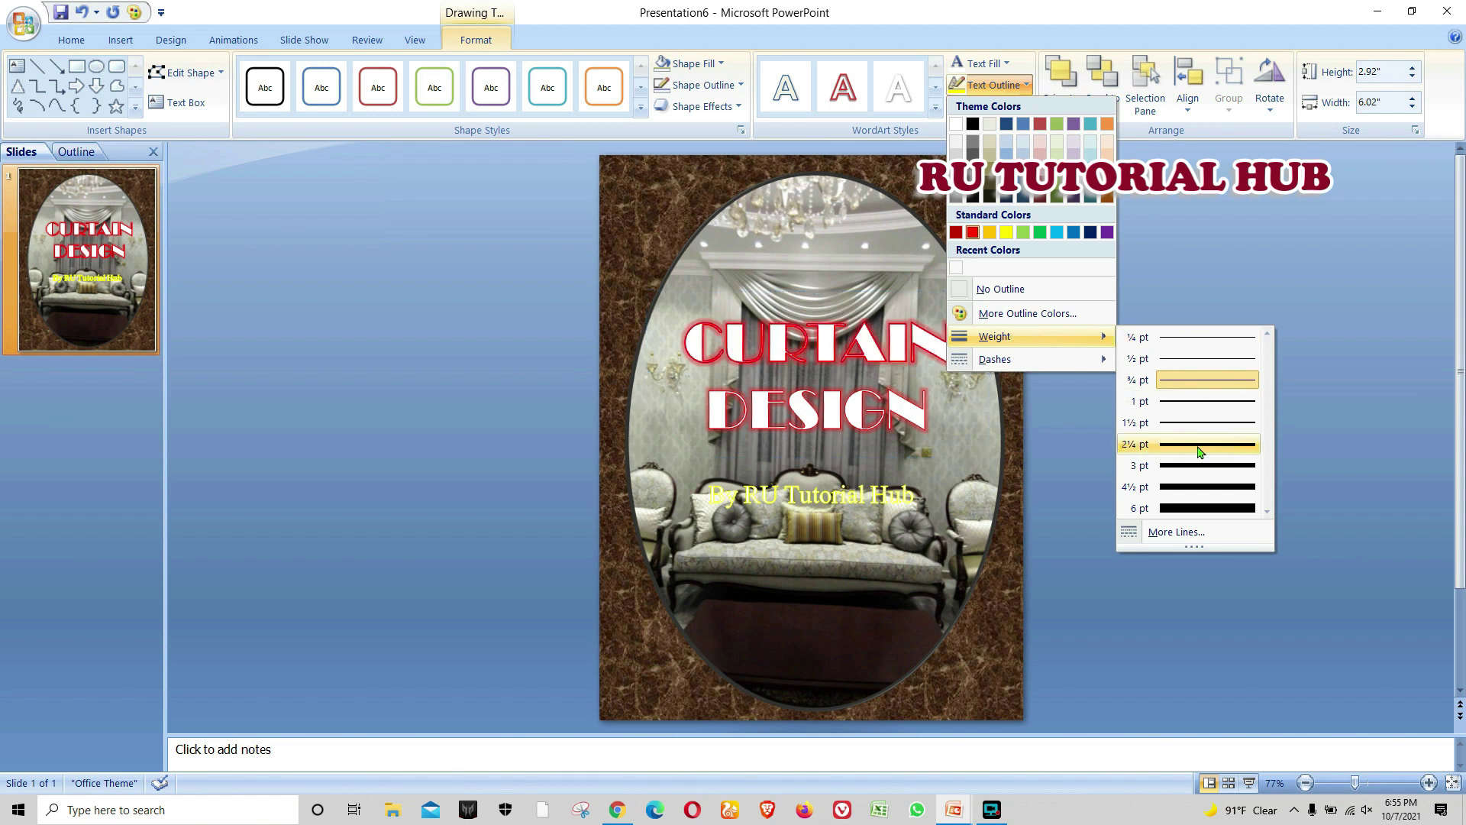
click(677, 340)
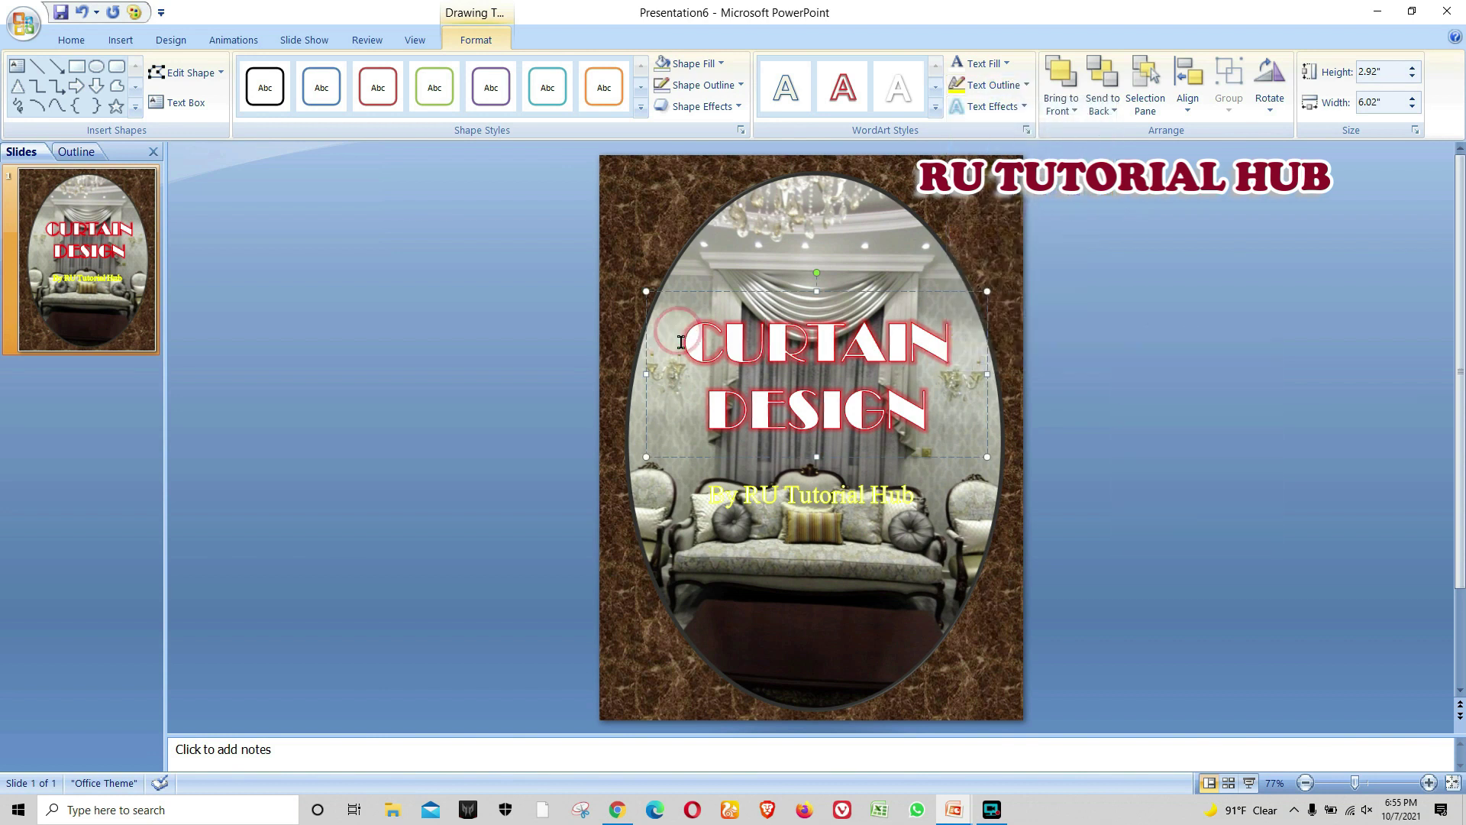
click(1026, 84)
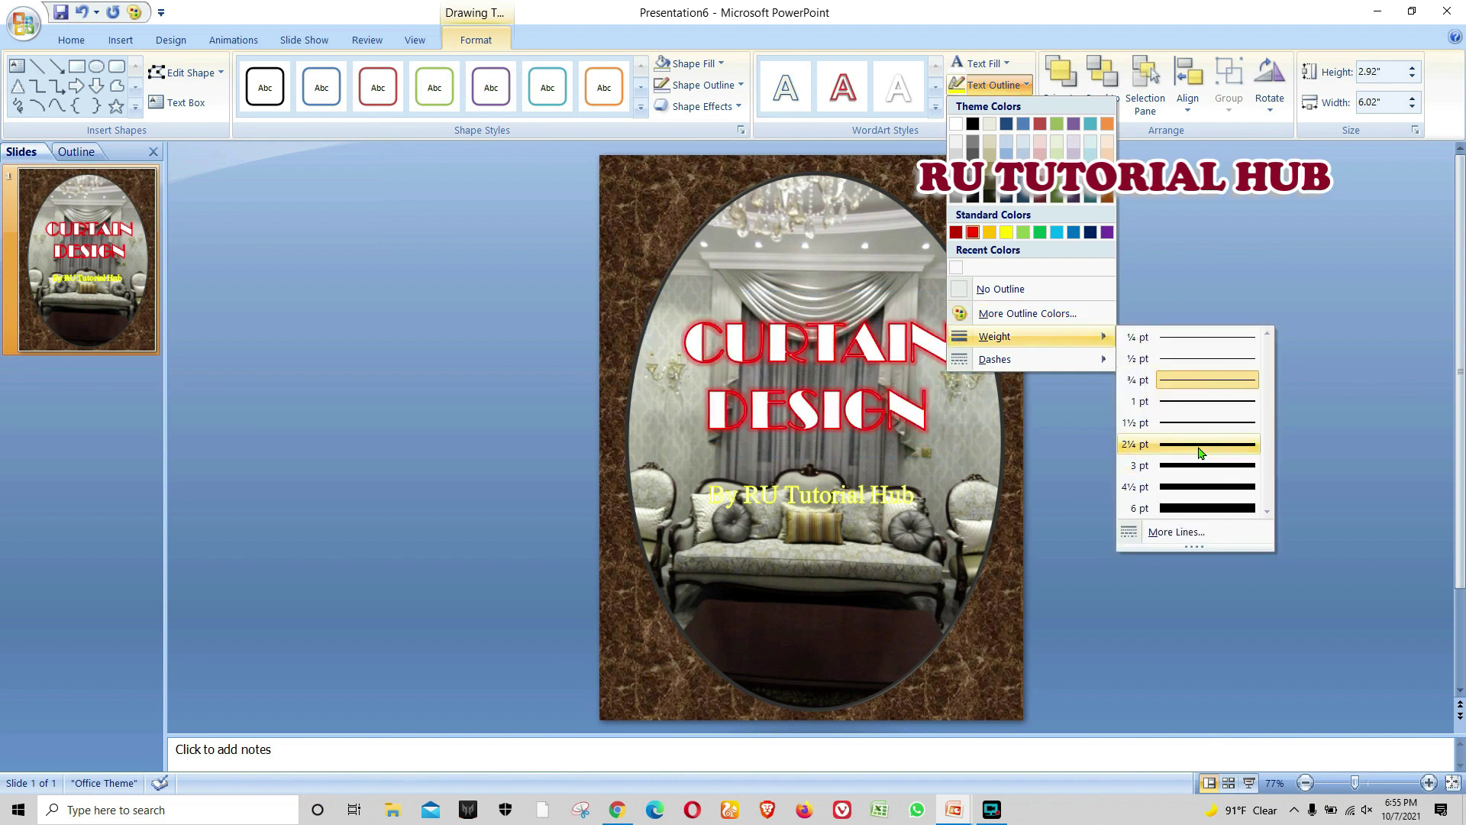
click(1201, 445)
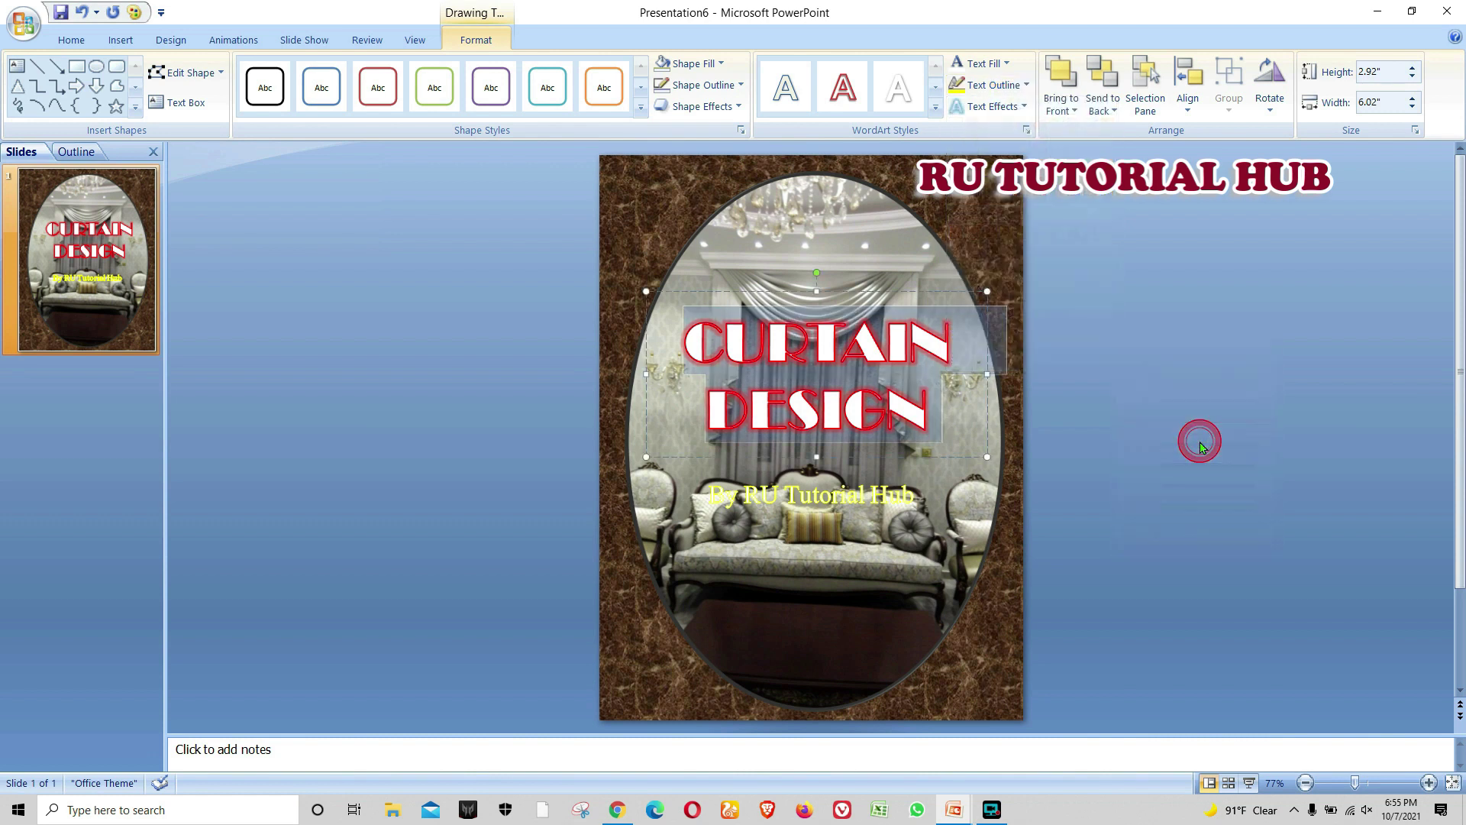
Step: Fill the title letters white with a dark outline and a dark grey (Black, Text 1, Lighter 15%) glow
click(996, 84)
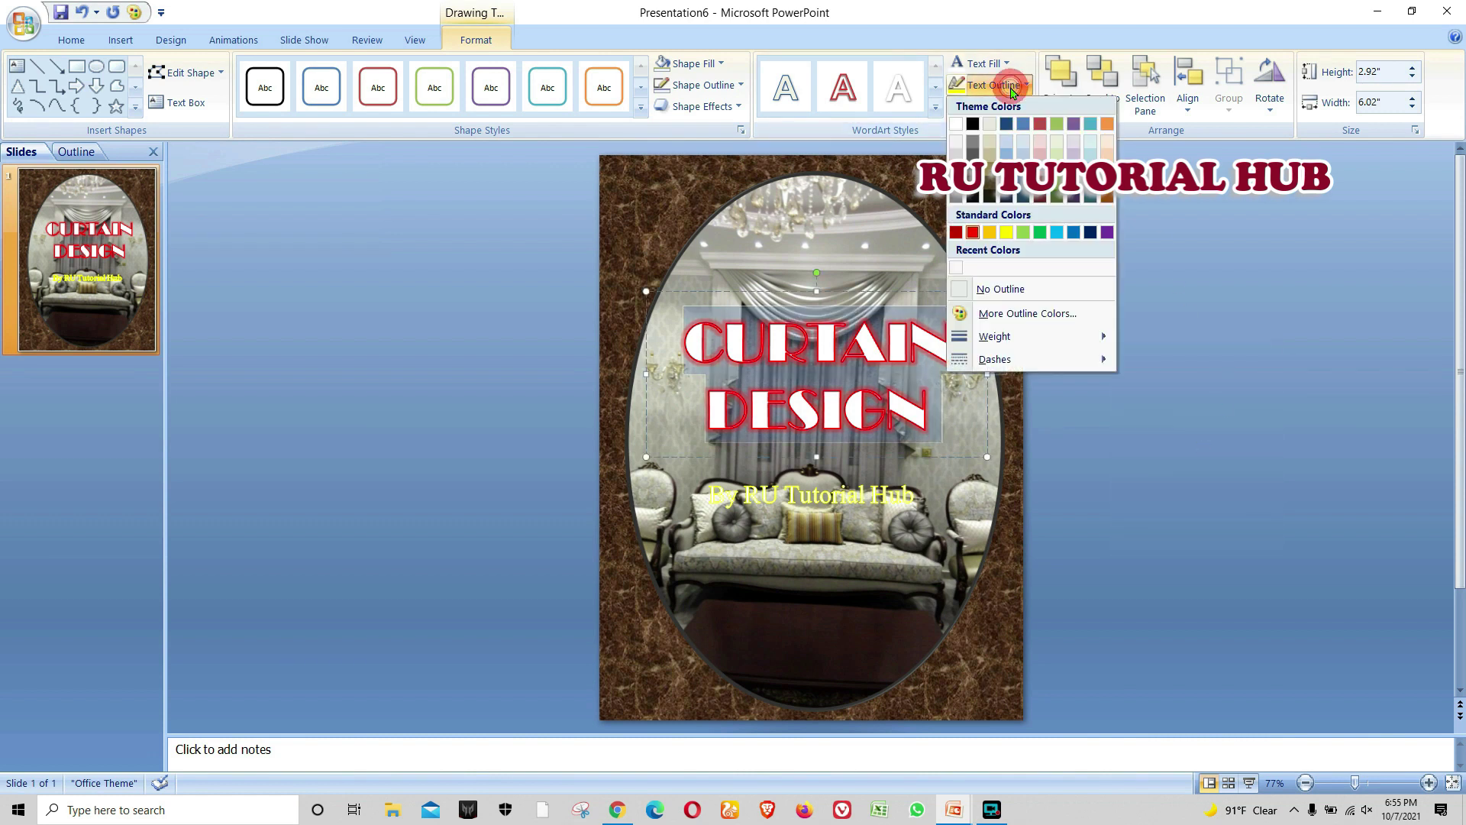
click(981, 64)
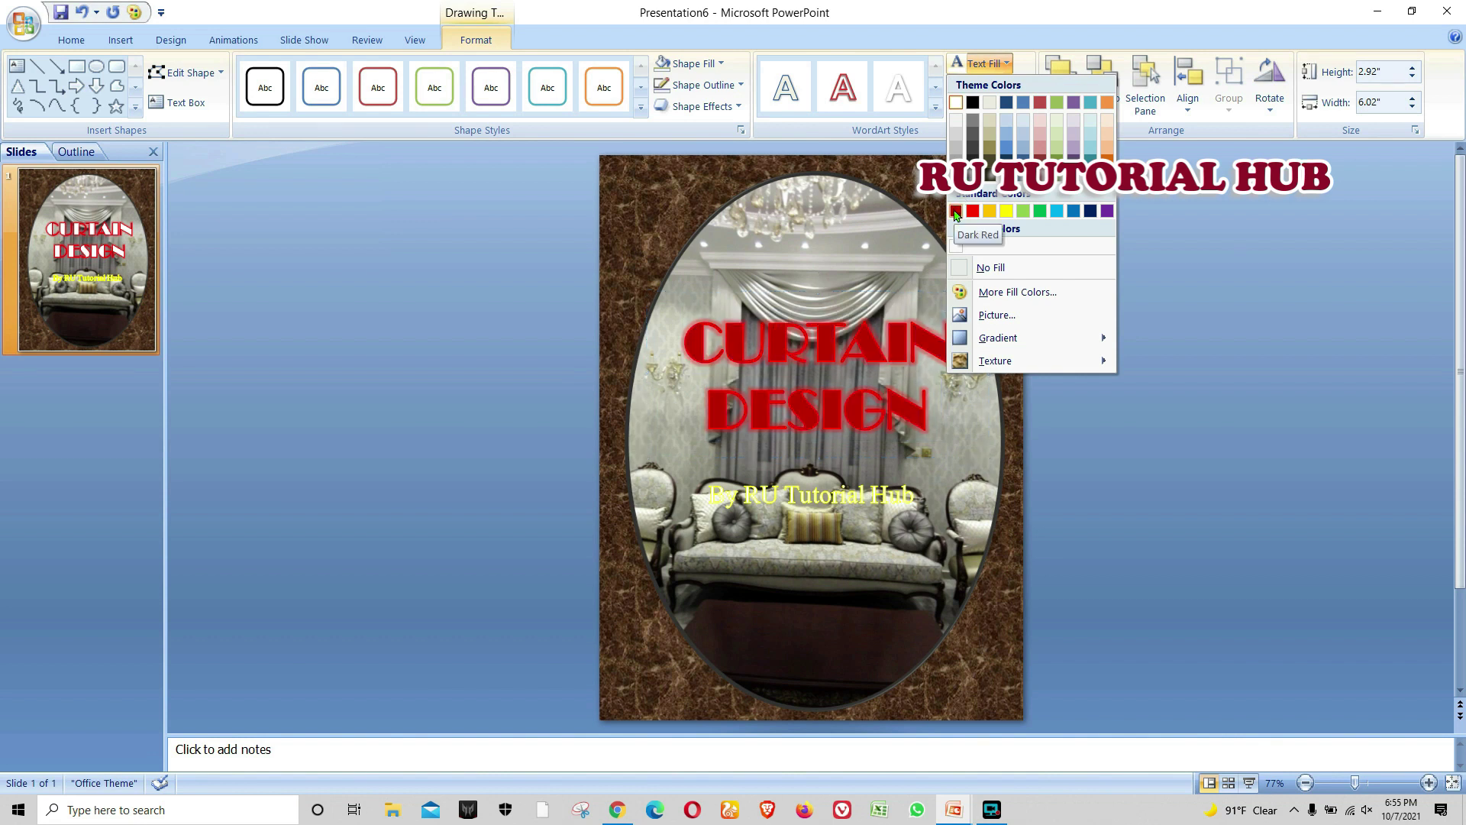
click(955, 244)
click(993, 84)
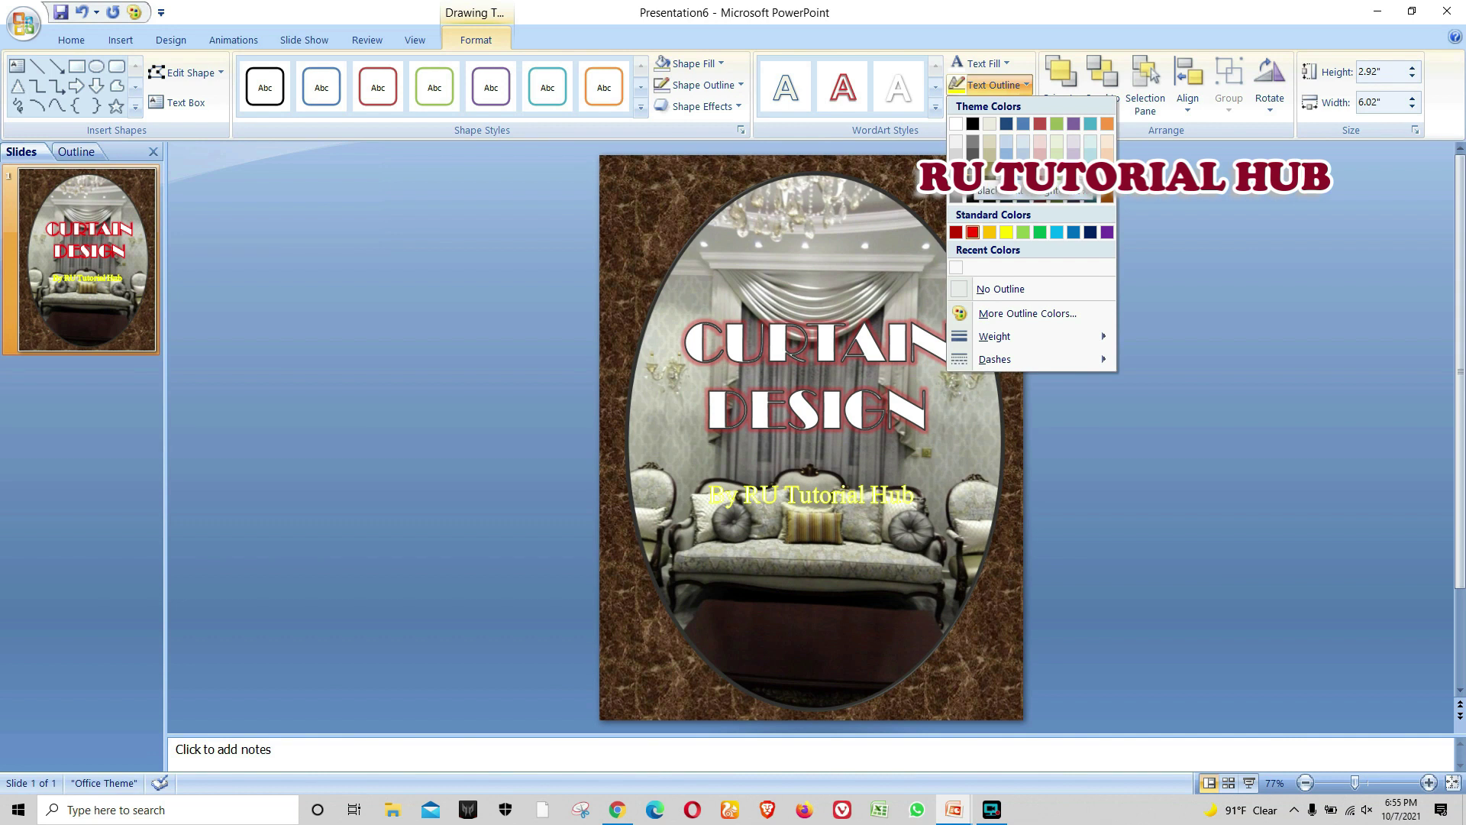
click(972, 174)
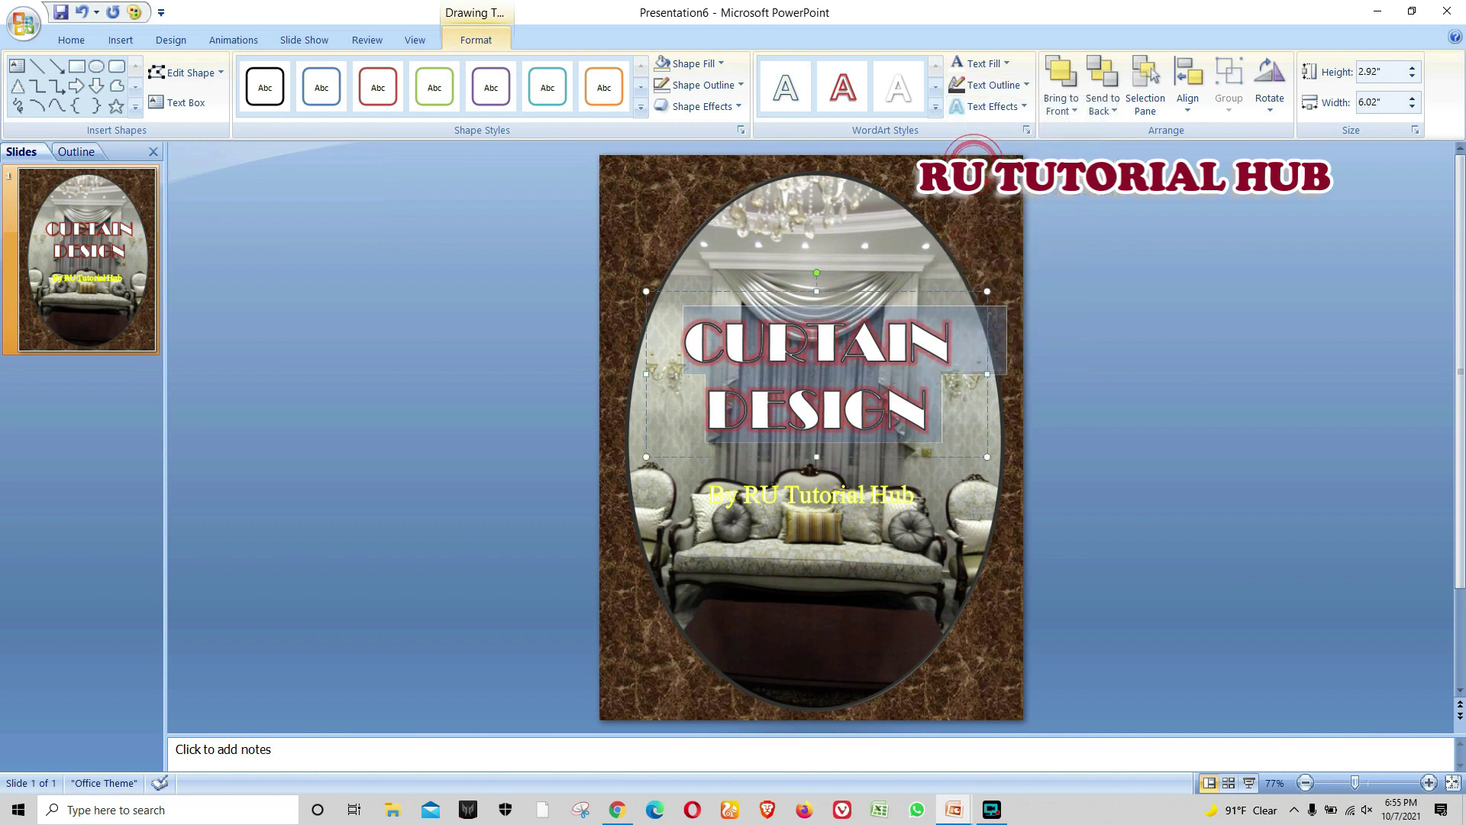
click(989, 106)
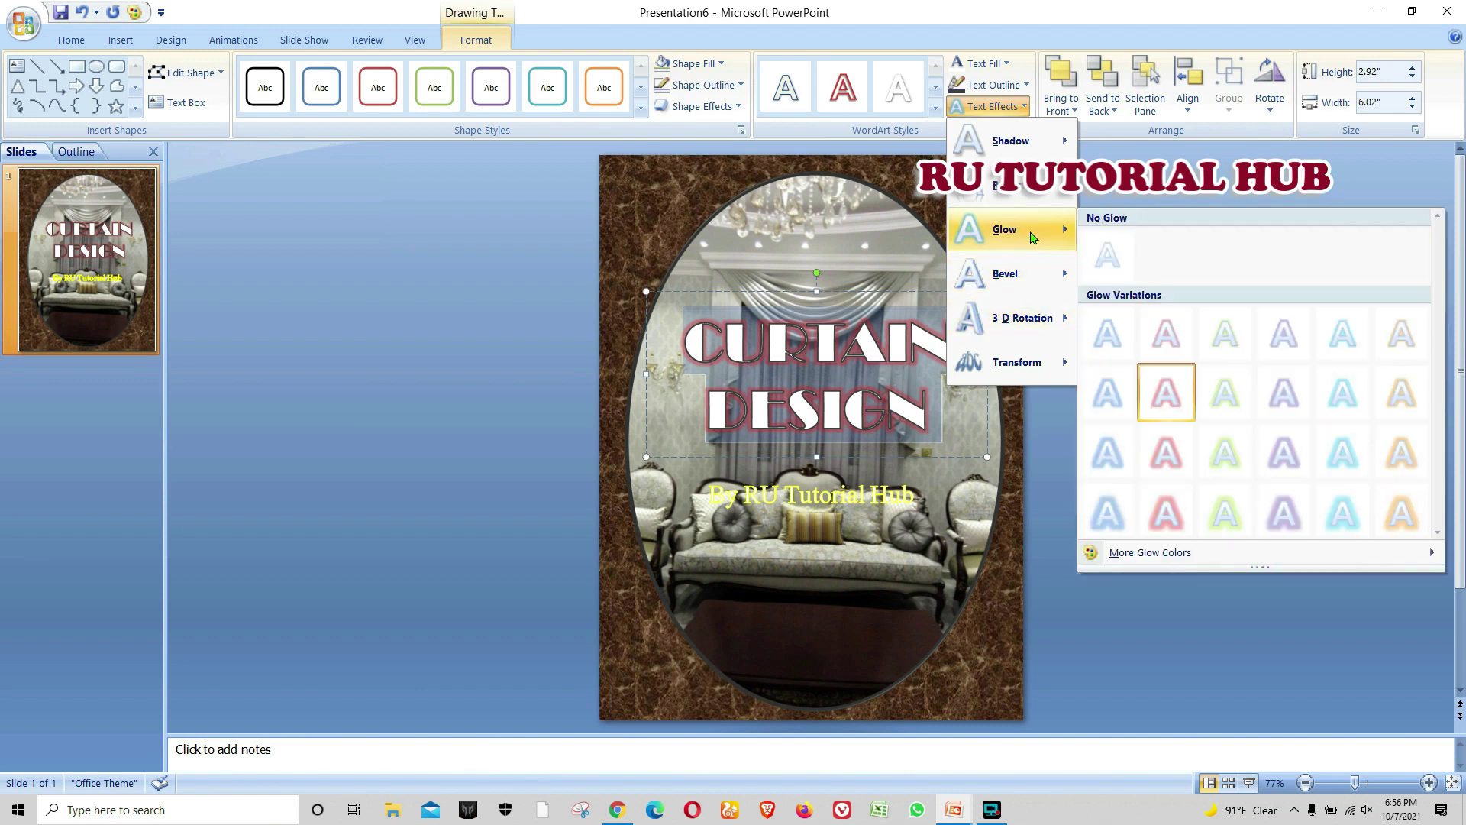
mouse_move(1005, 229)
click(1138, 556)
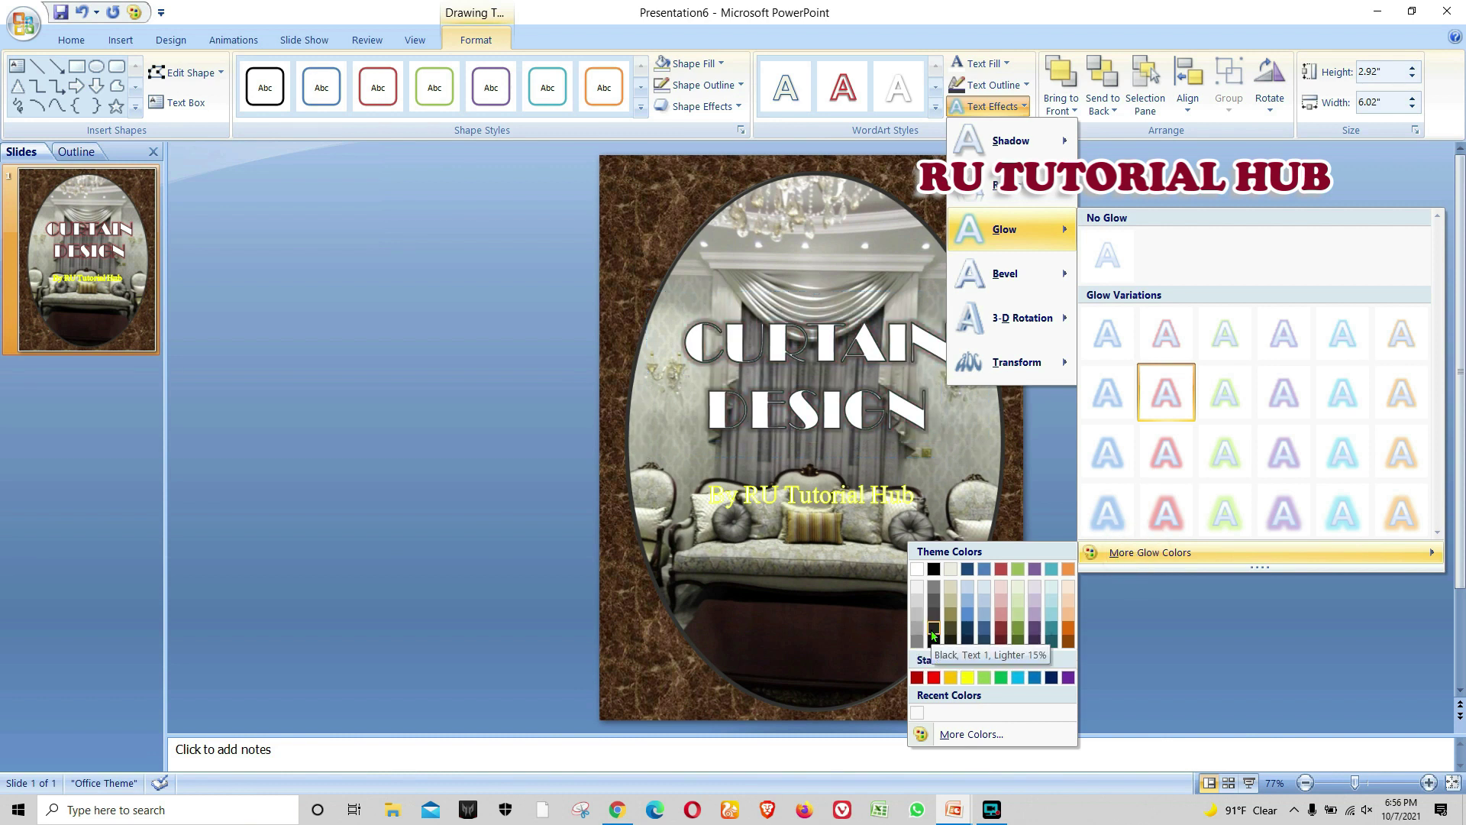
click(934, 631)
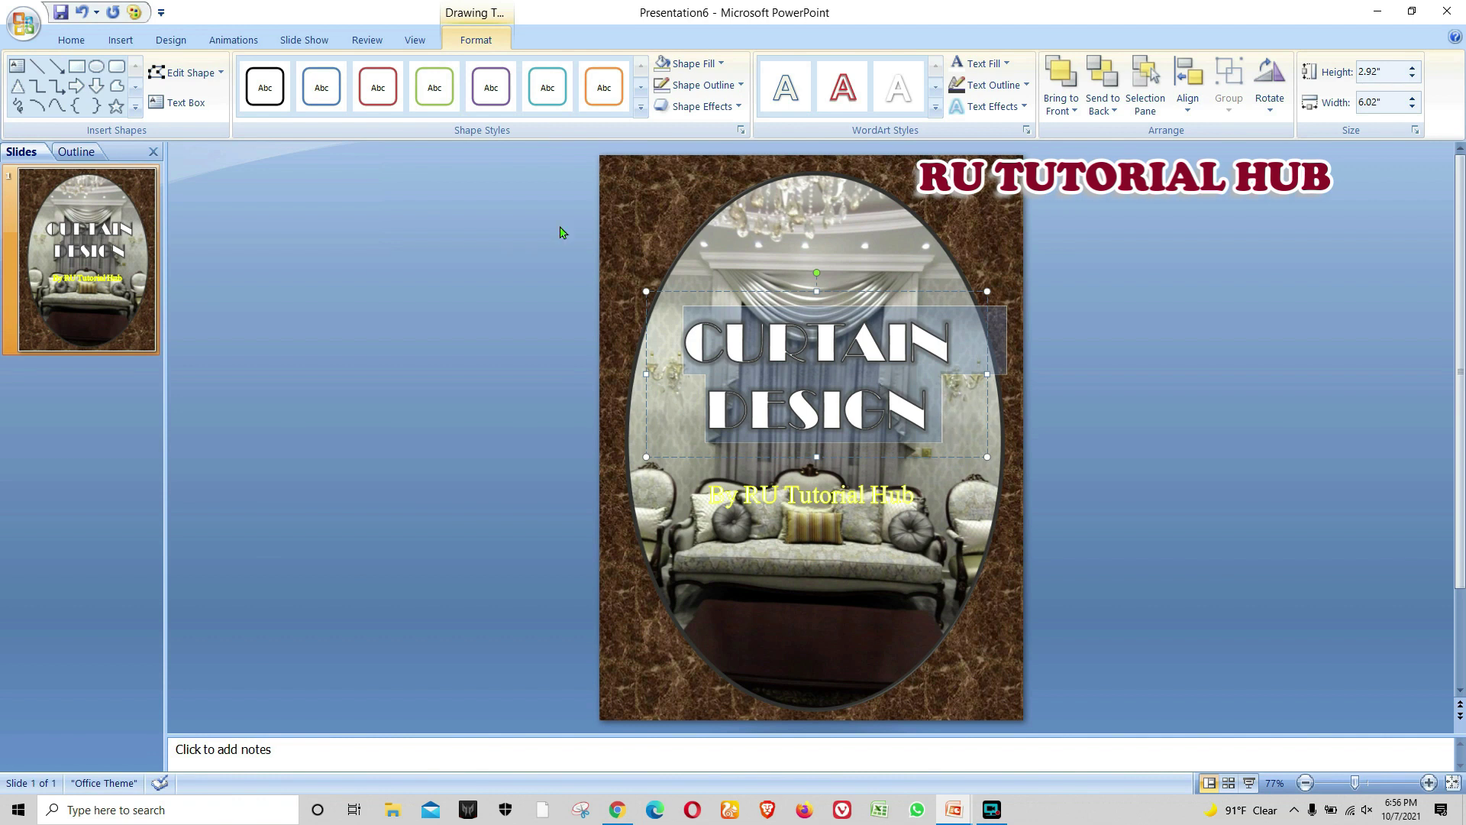
Step: Set CURTAIN DESIGN to 88 pt and nudge the title box slightly down and right
click(71, 40)
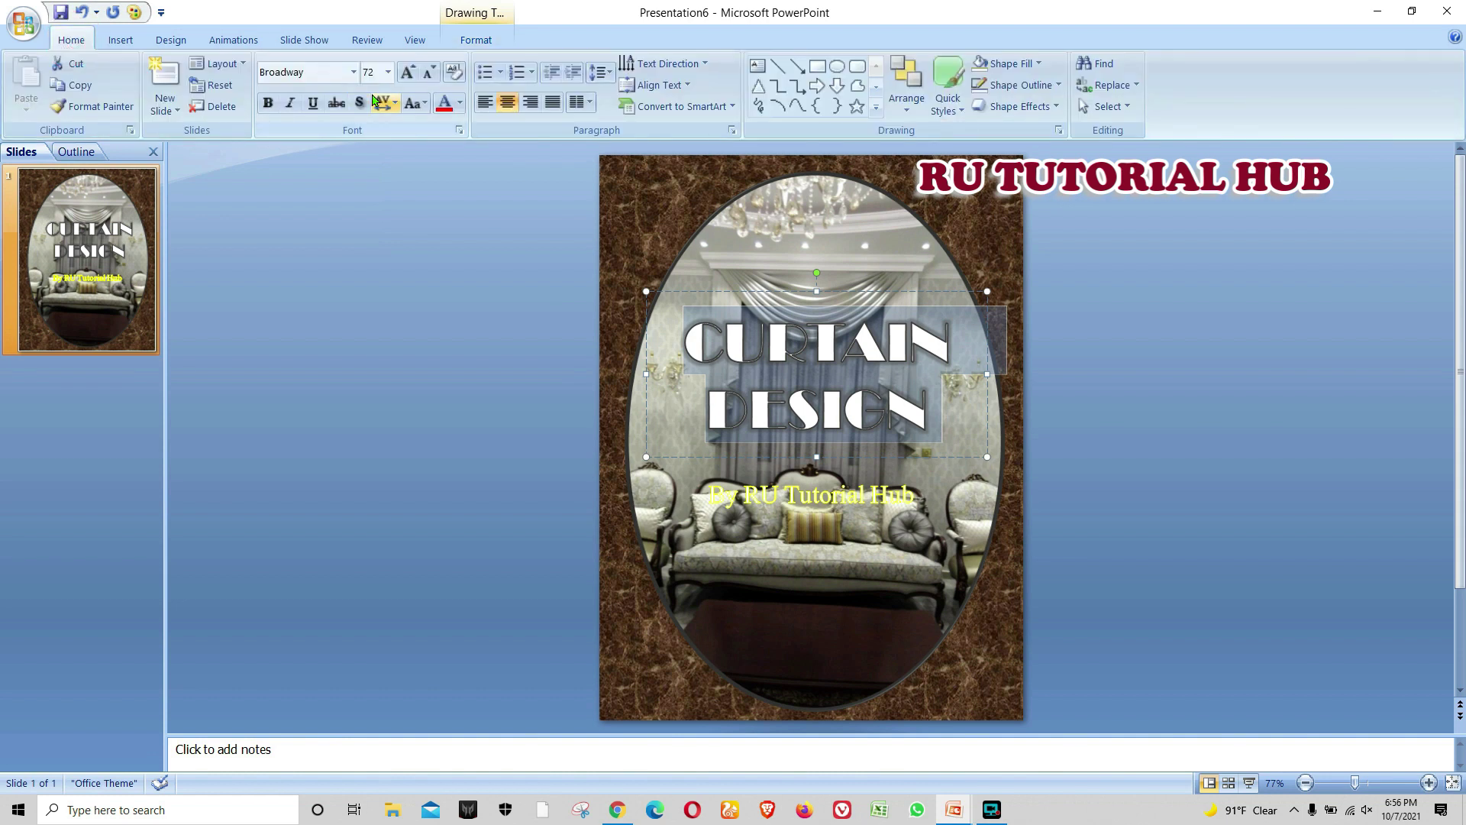
click(388, 72)
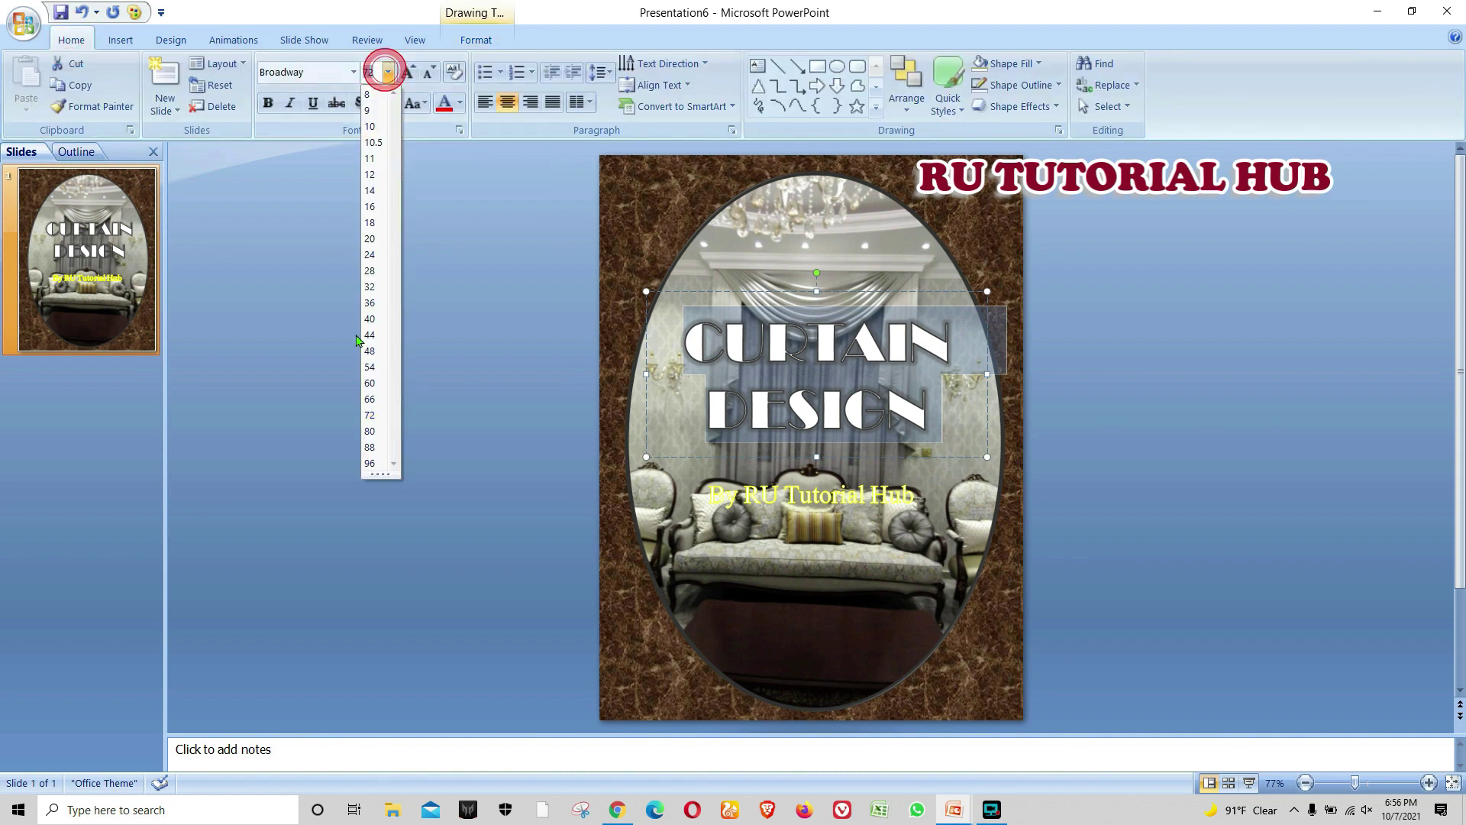
click(370, 447)
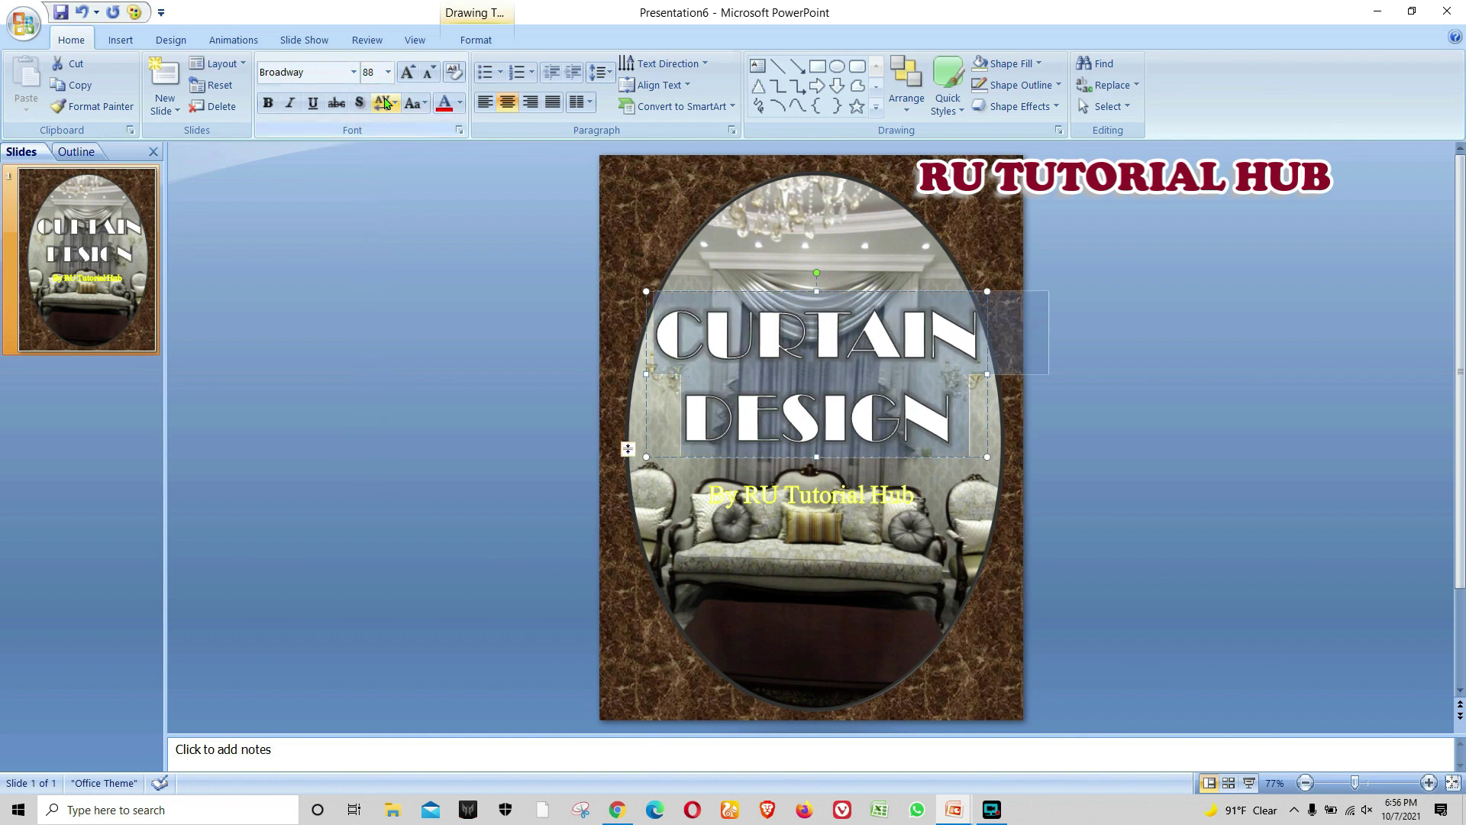
click(846, 422)
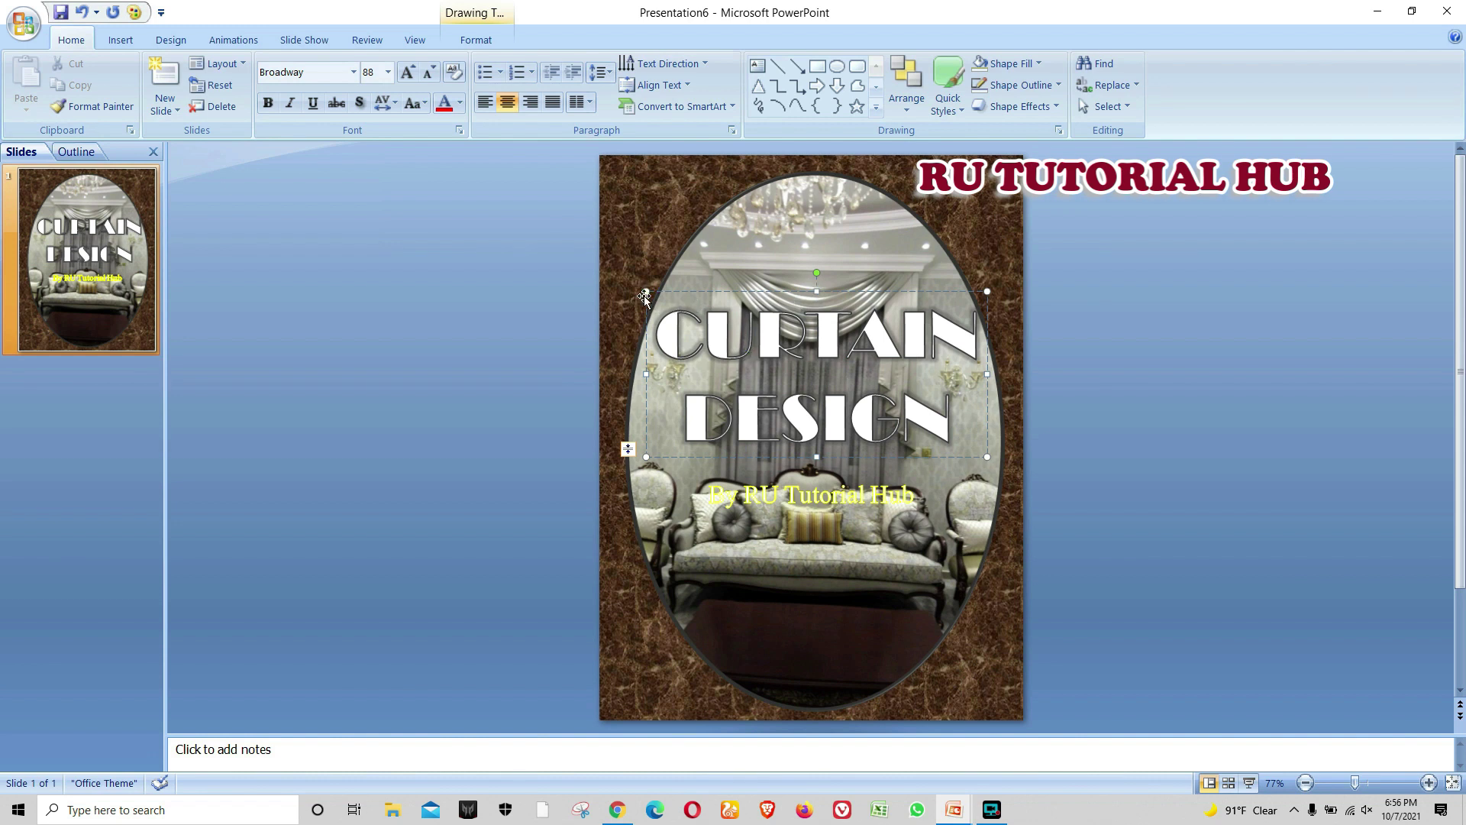
drag(644, 295, 649, 305)
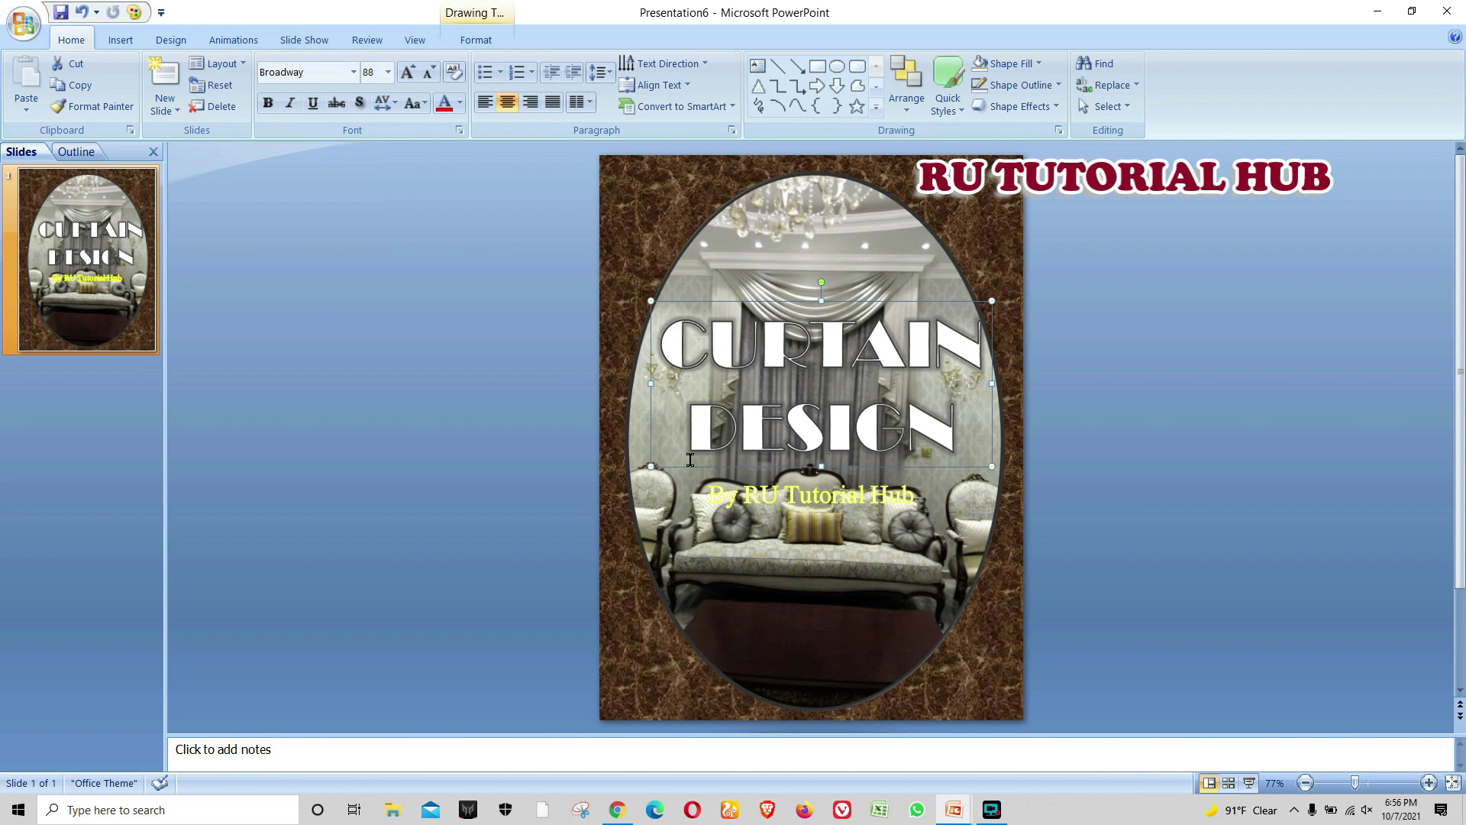
click(735, 501)
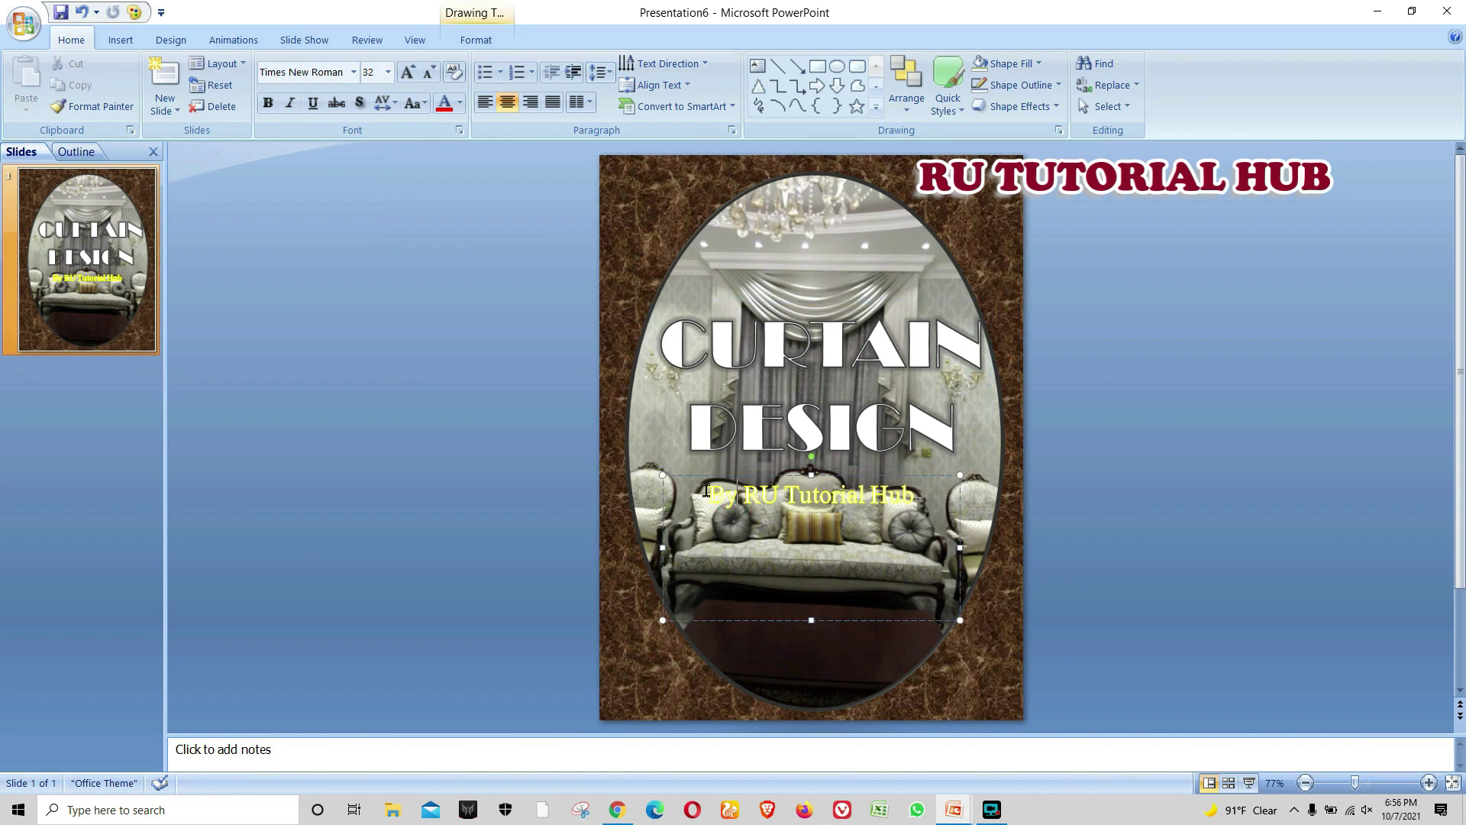
Step: Move the By RU Tutorial Hub subtitle onto the sofa and give its lettering a new fill and white outline
mouse_move(675, 484)
mouse_down()
mouse_move(681, 549)
mouse_move(947, 567)
mouse_up()
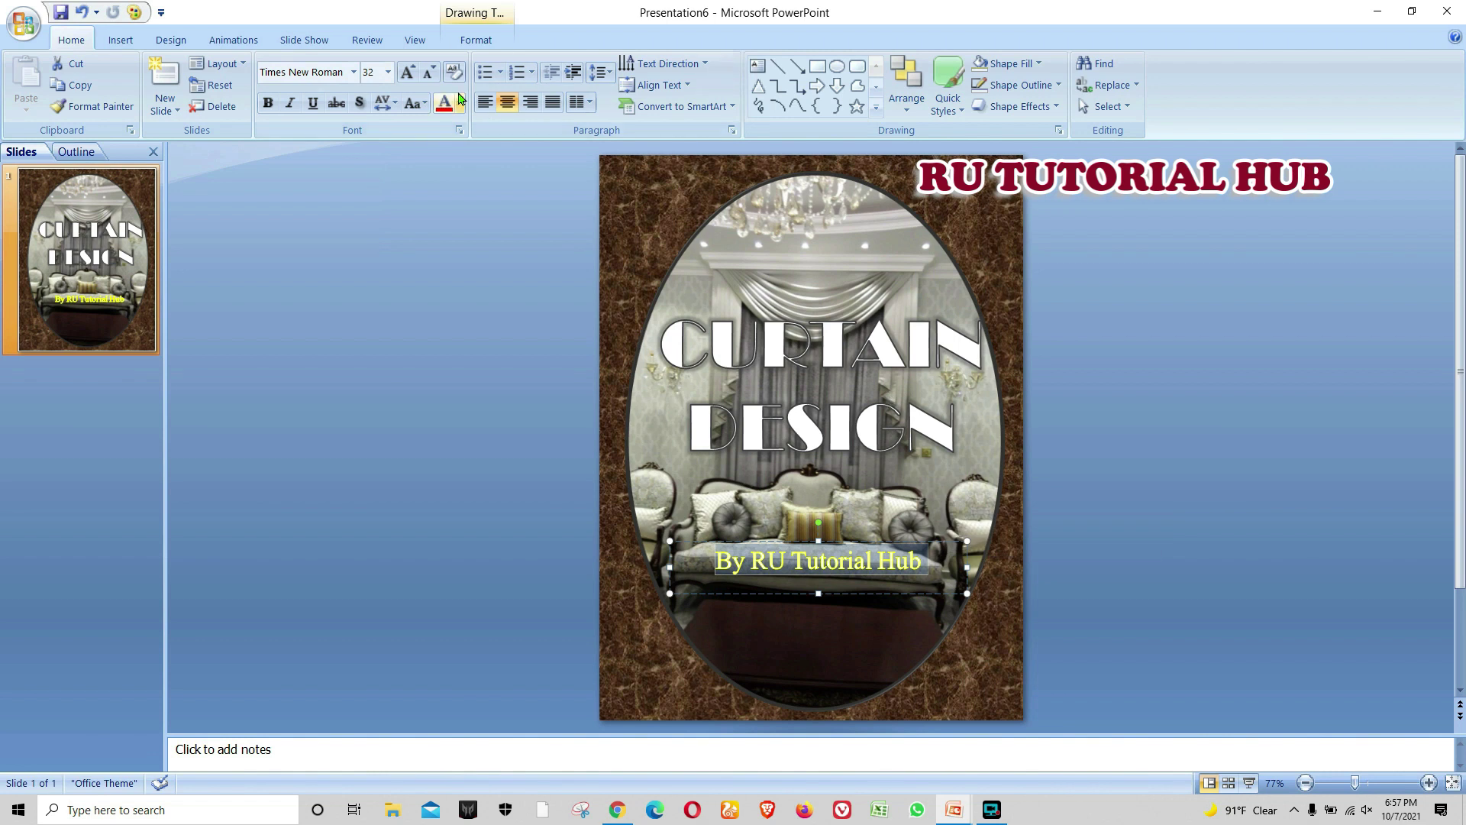
click(471, 42)
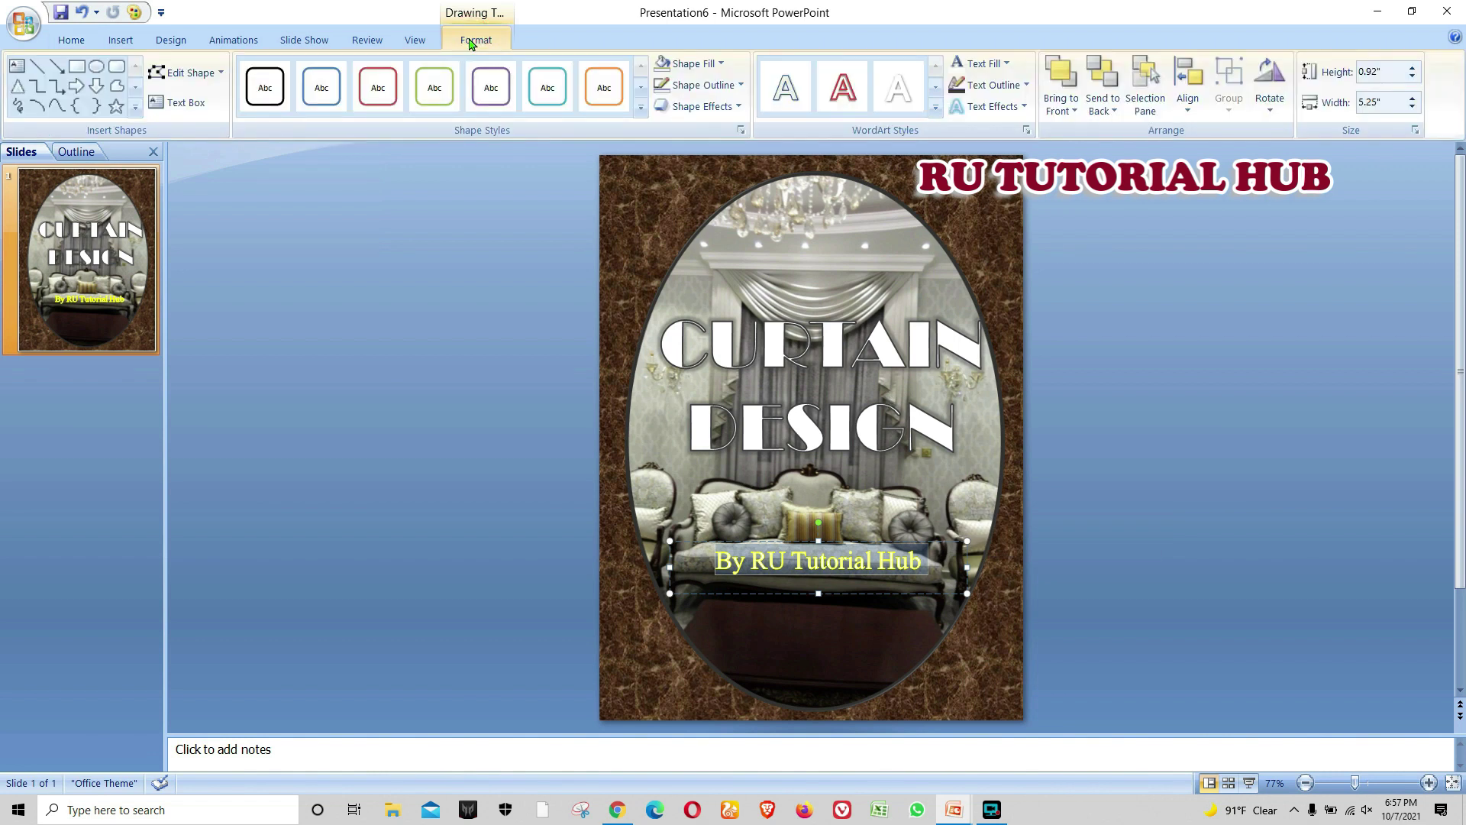
click(1006, 63)
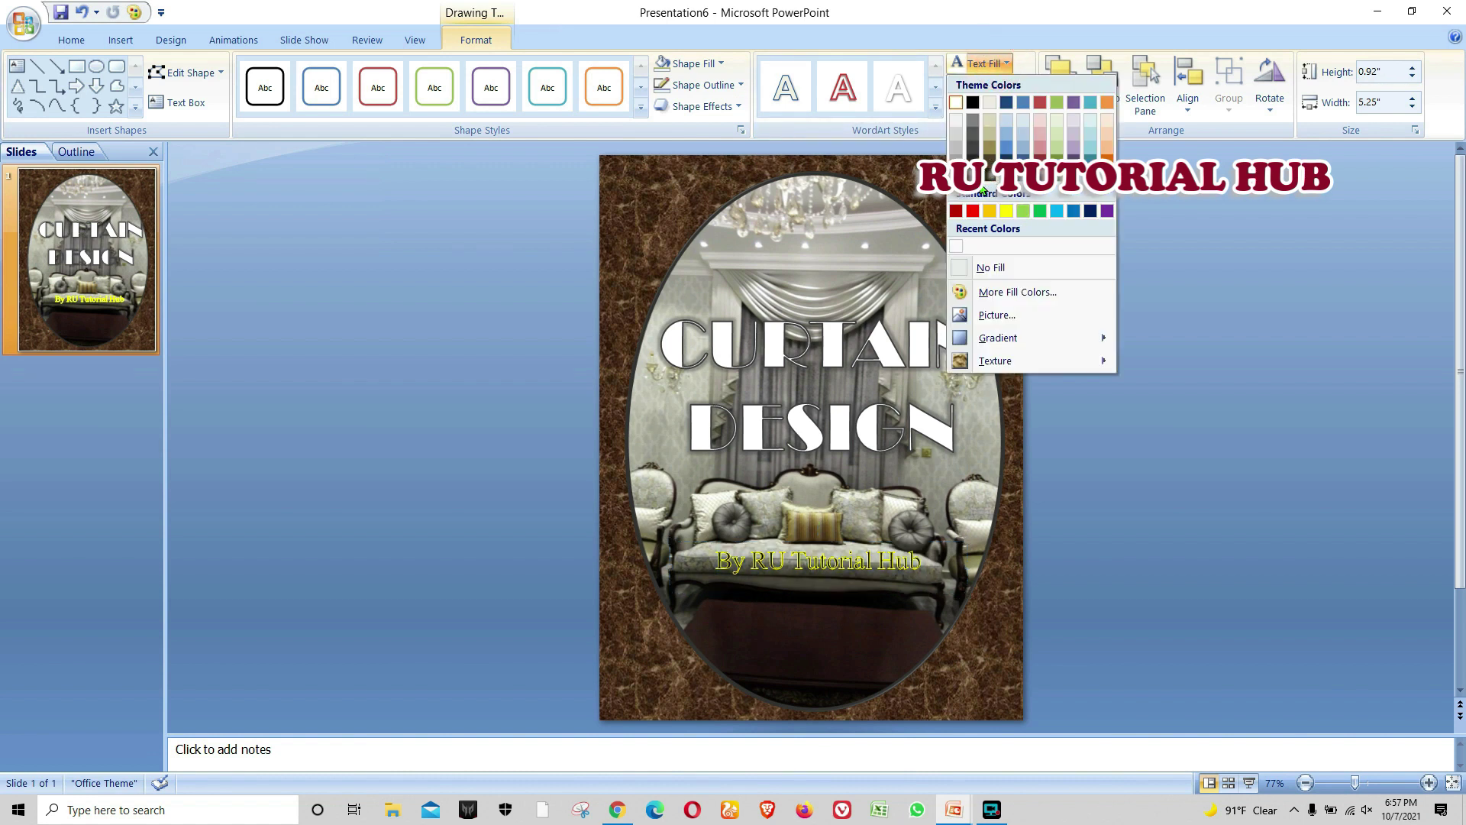
click(975, 122)
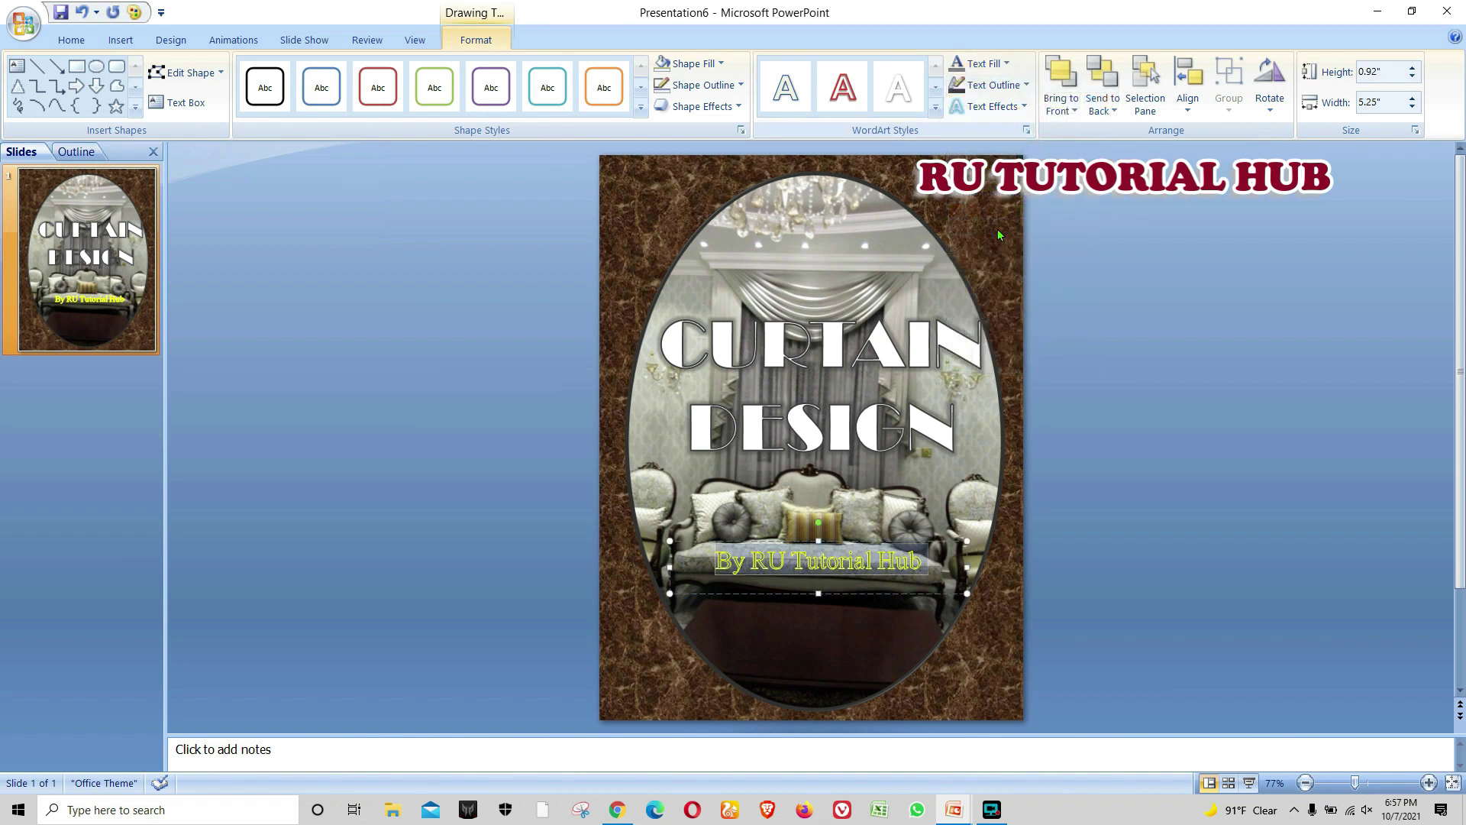
click(1026, 84)
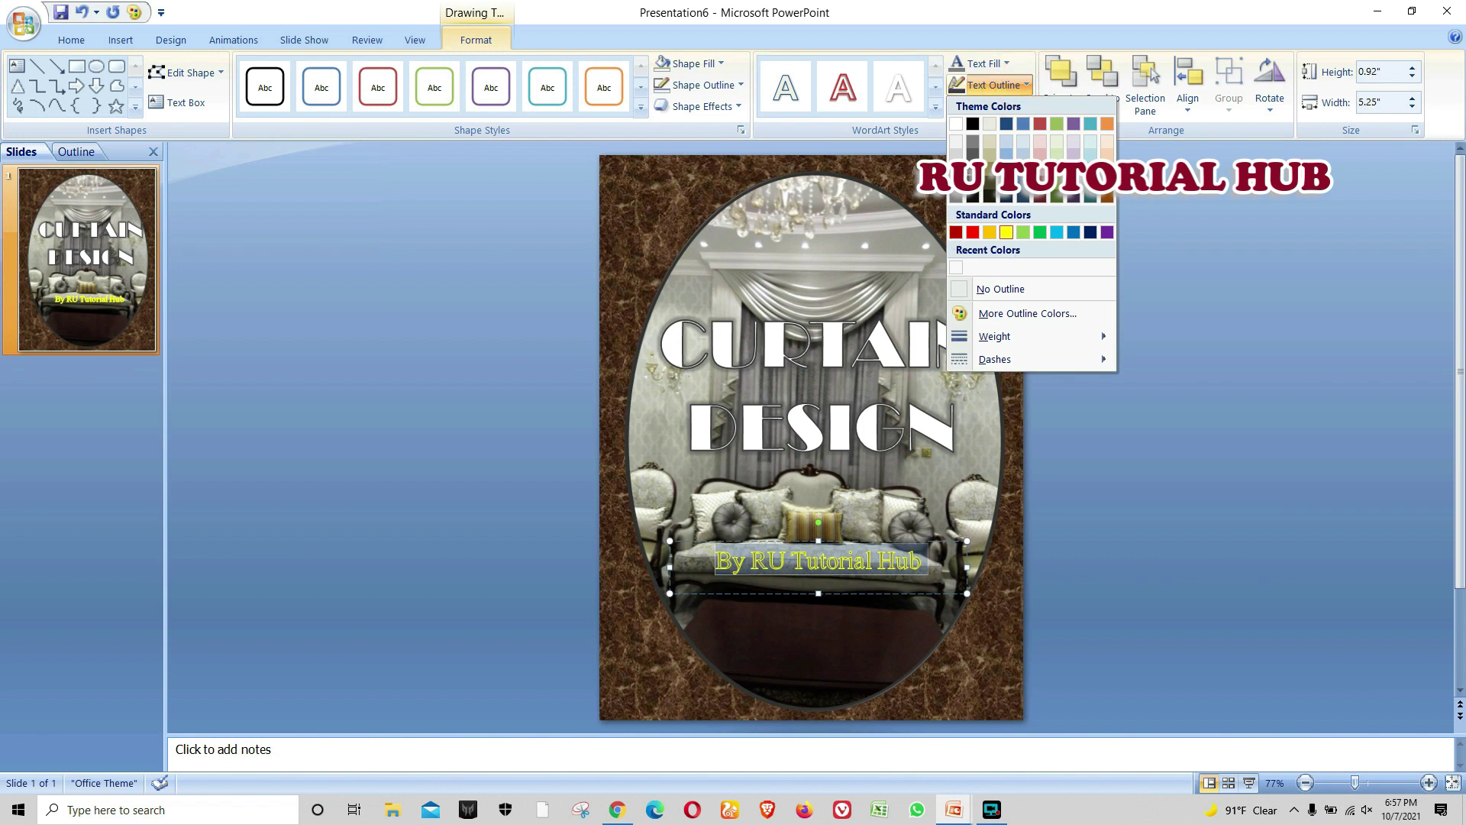
click(955, 123)
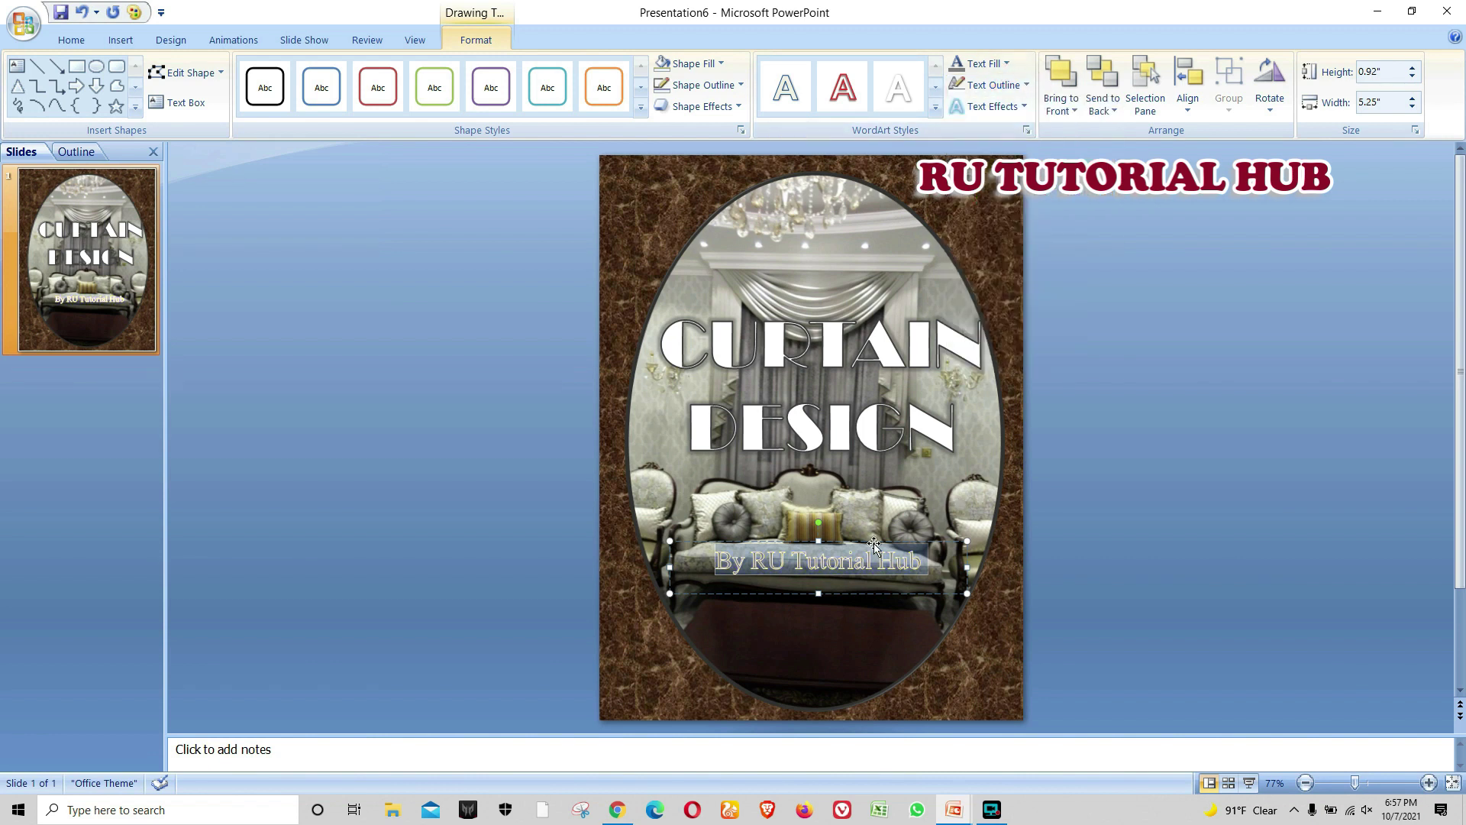
click(714, 559)
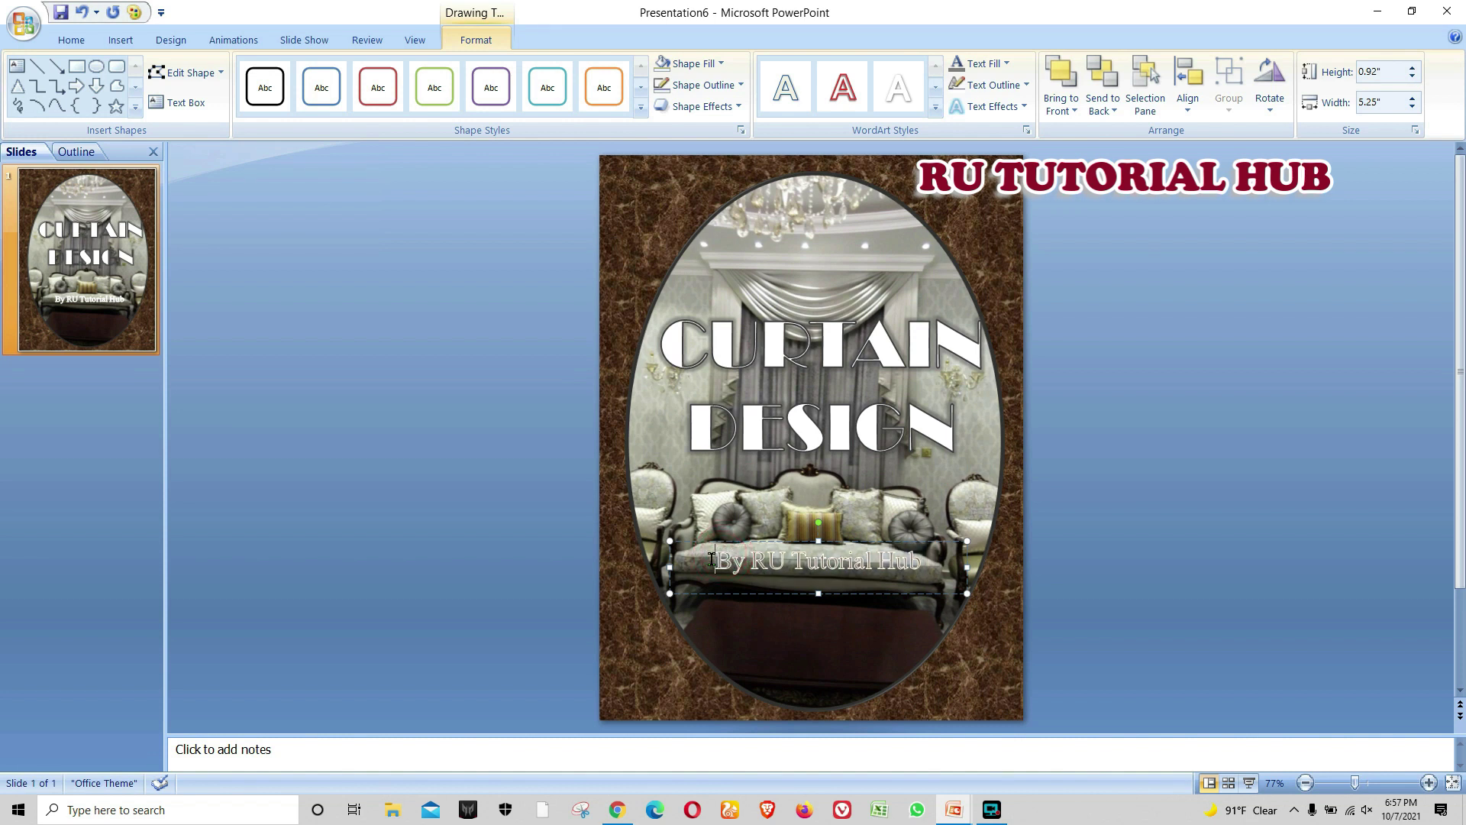
key(ctrl+a)
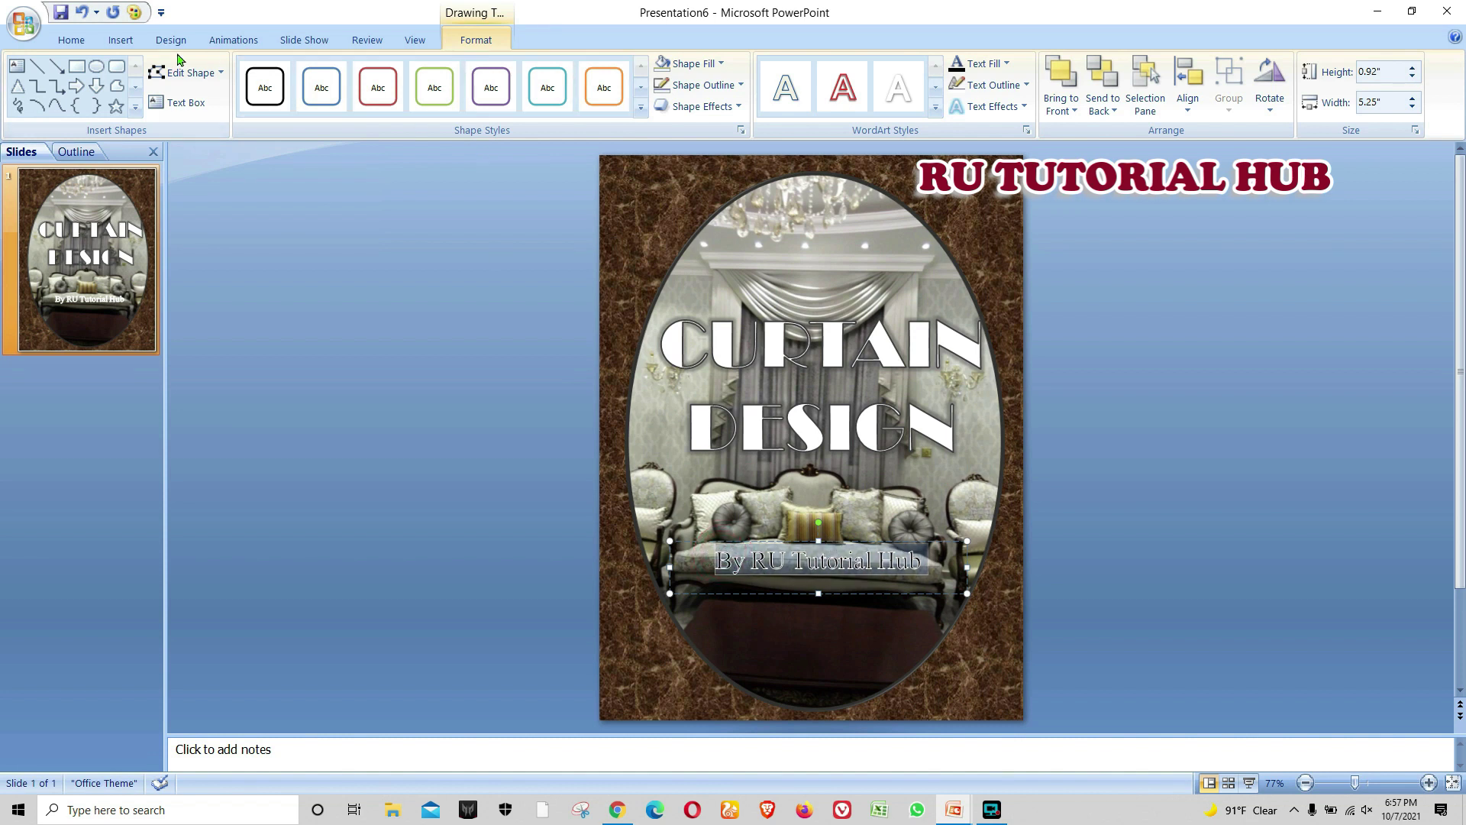
click(71, 40)
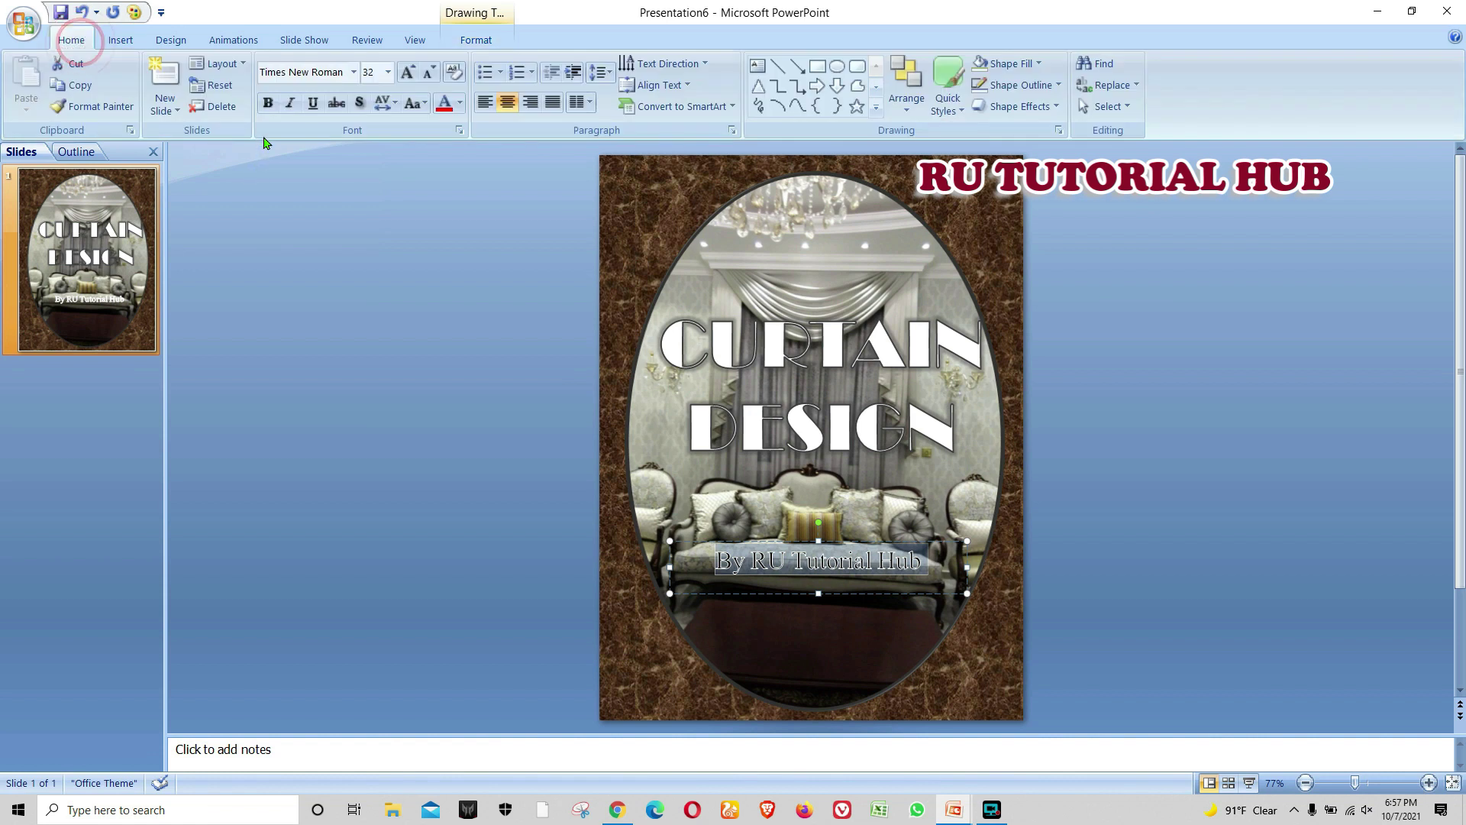
Step: Change the subtitle font to Bodoni MT Black
click(353, 72)
scroll(329, 535, down, 3)
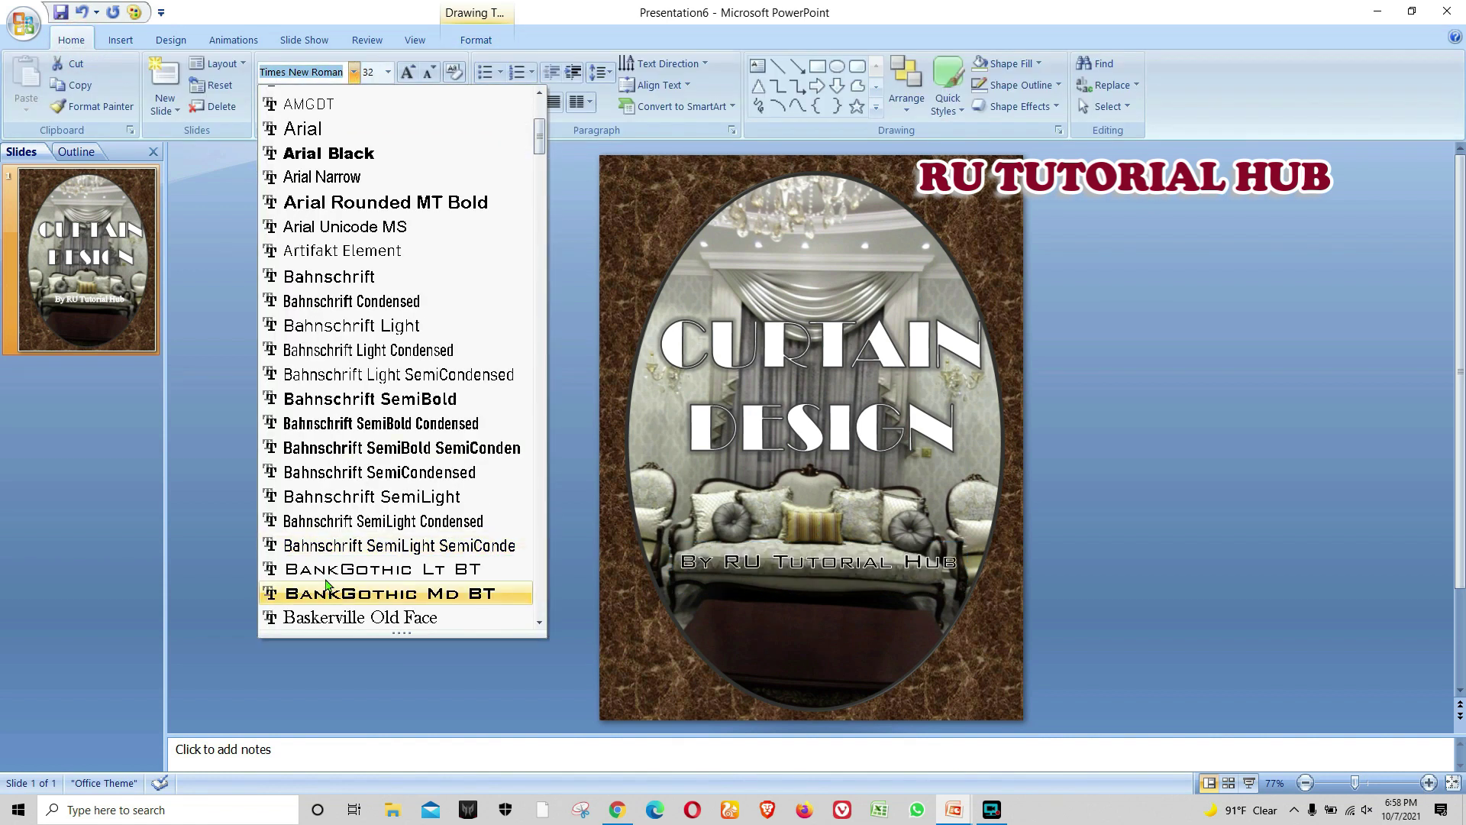
scroll(339, 535, up, 4)
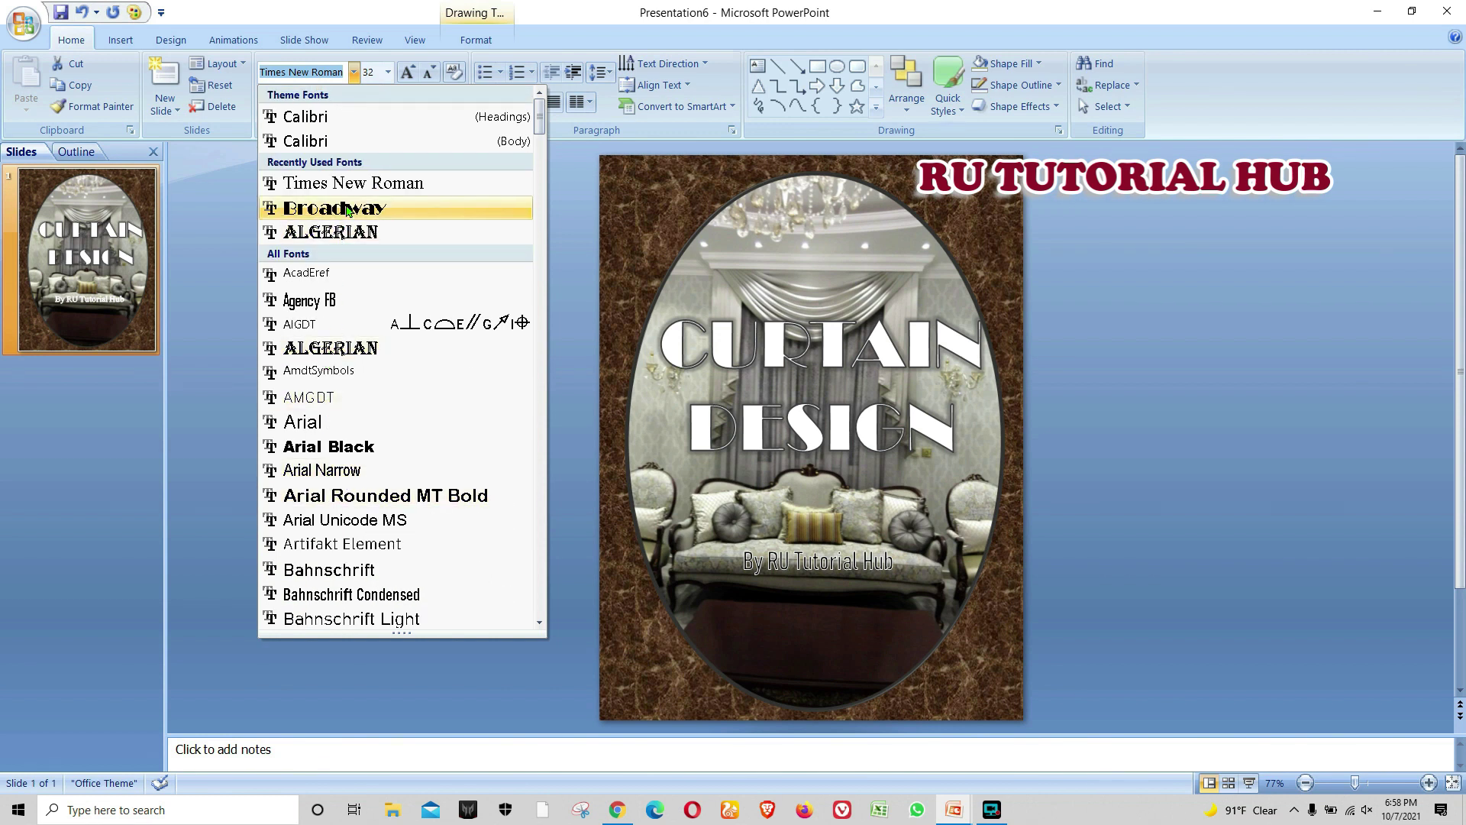
scroll(340, 344, down, 5)
scroll(336, 372, down, 5)
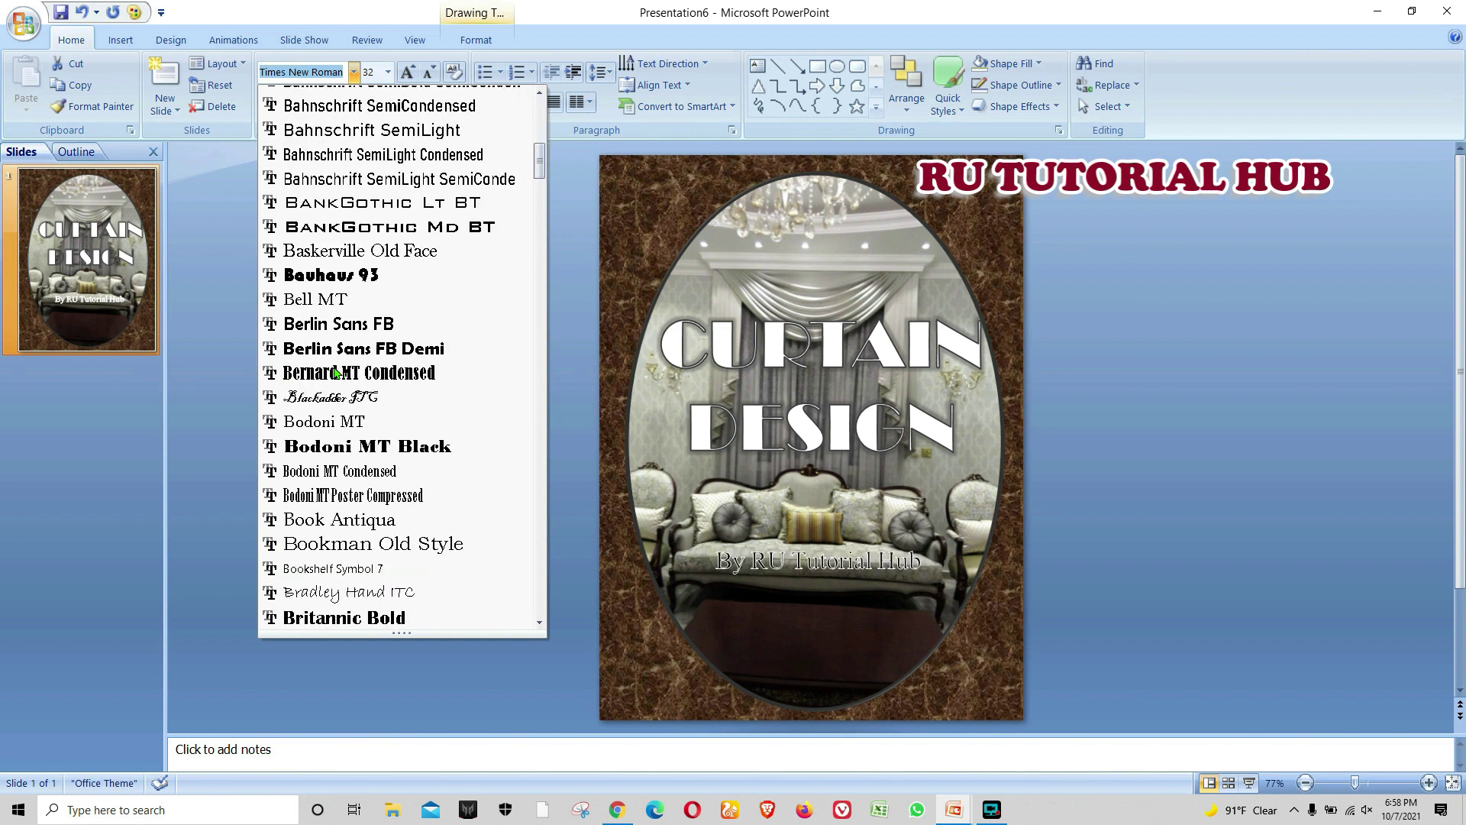
click(346, 444)
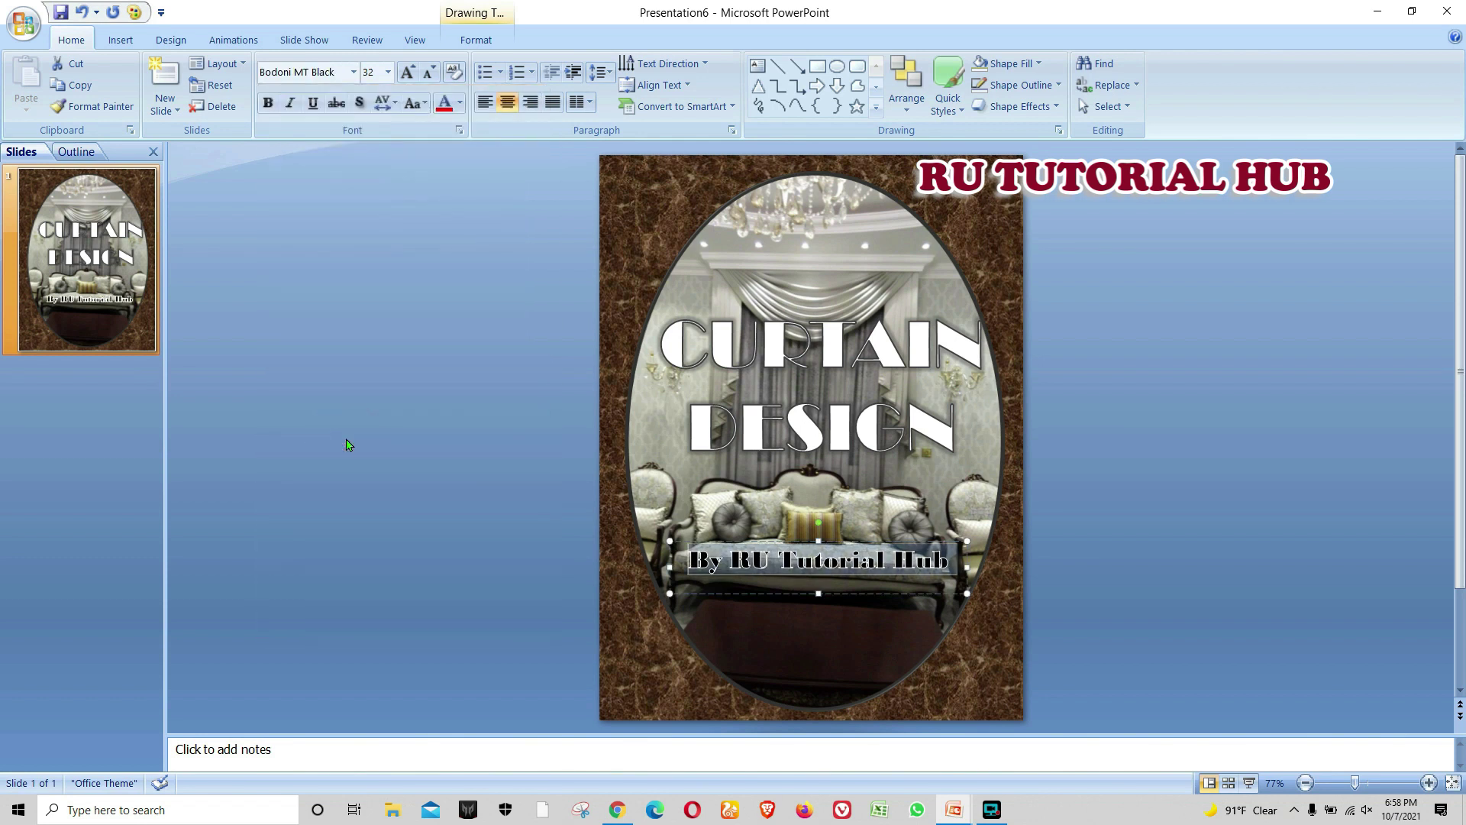
Step: Give the subtitle letters a new fill colour and a dark 2¼ pt outline
click(504, 34)
click(1007, 65)
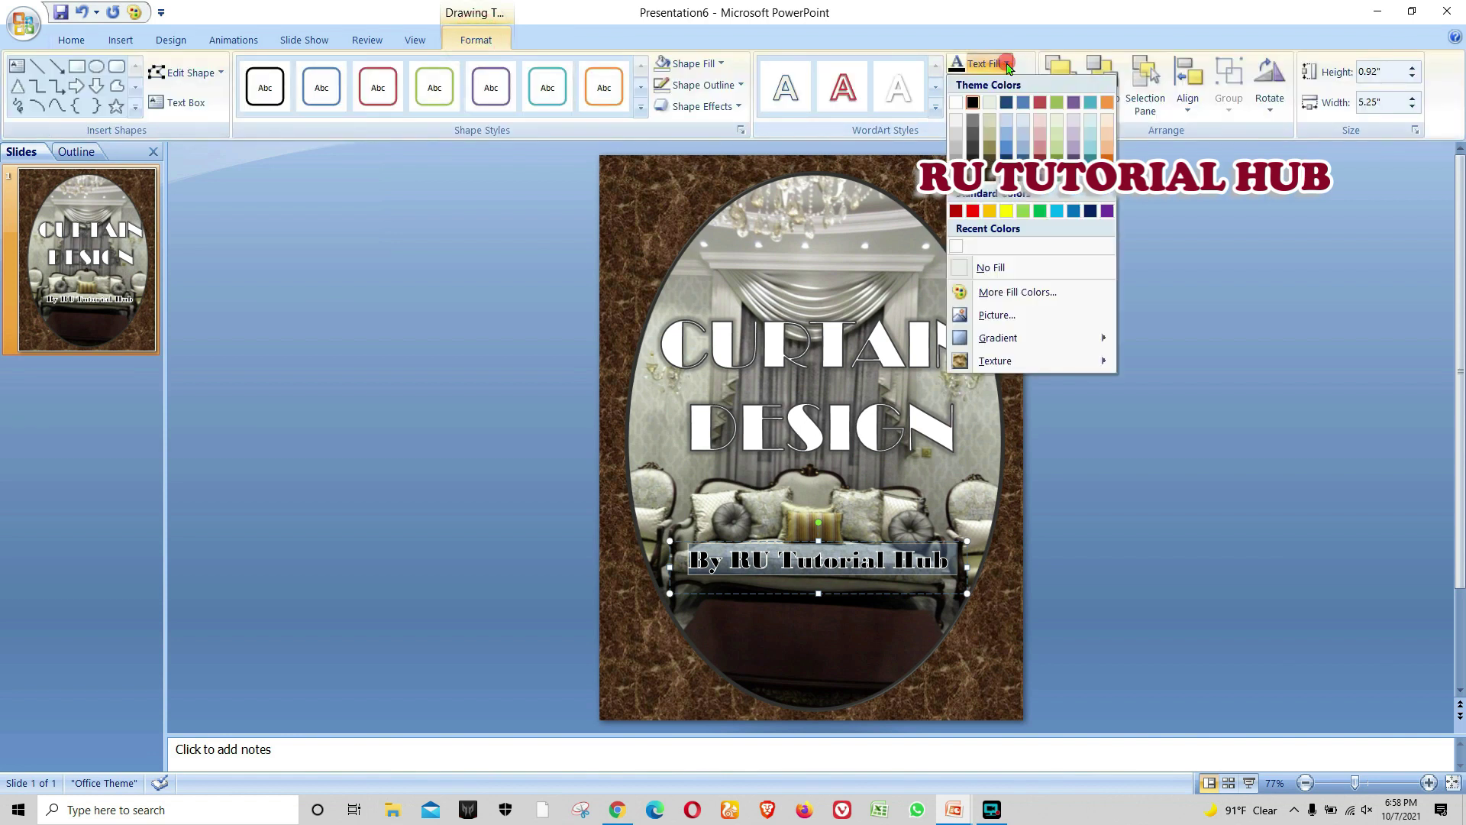
click(956, 157)
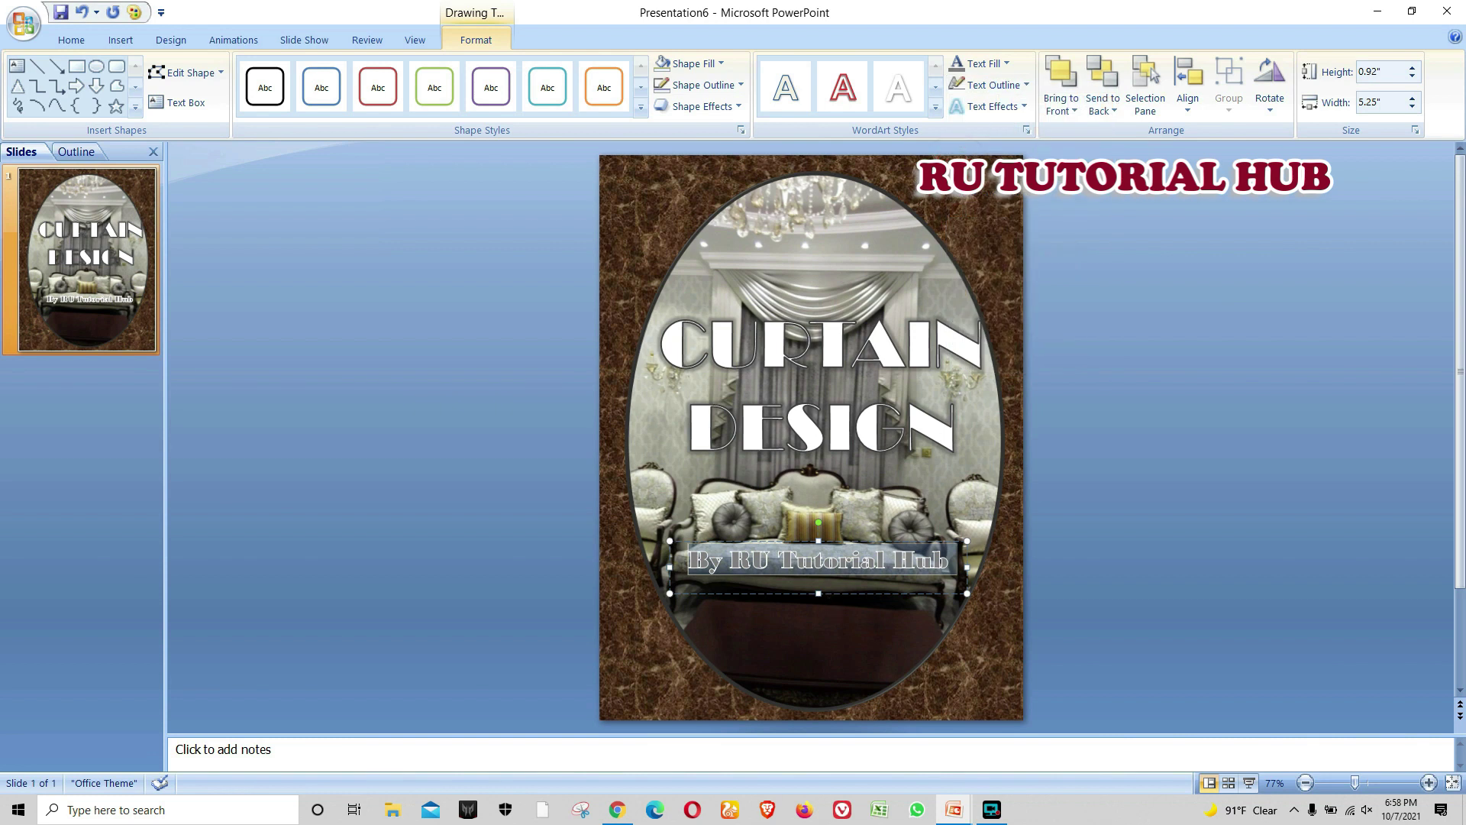
click(1002, 85)
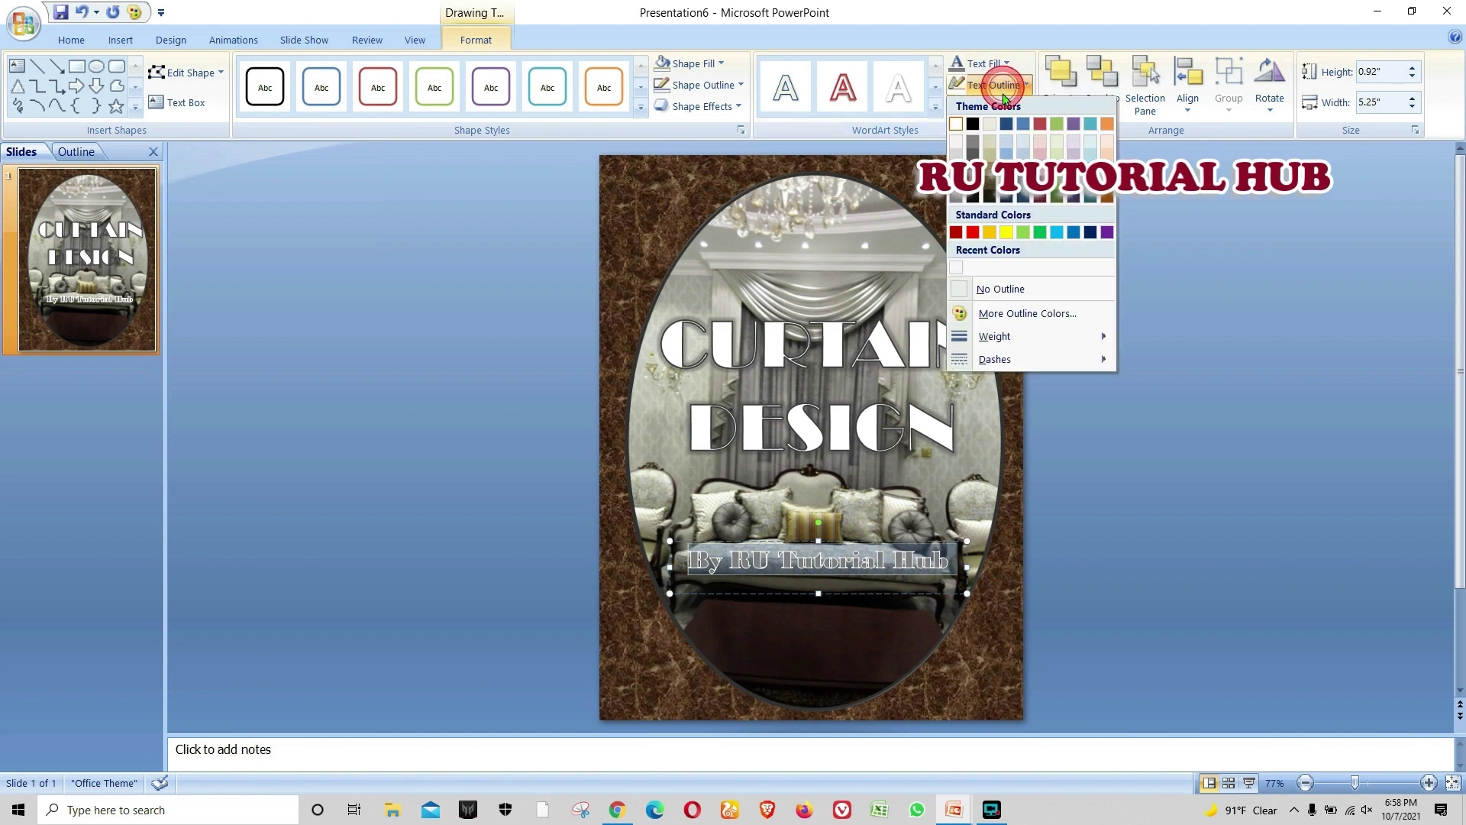
click(970, 124)
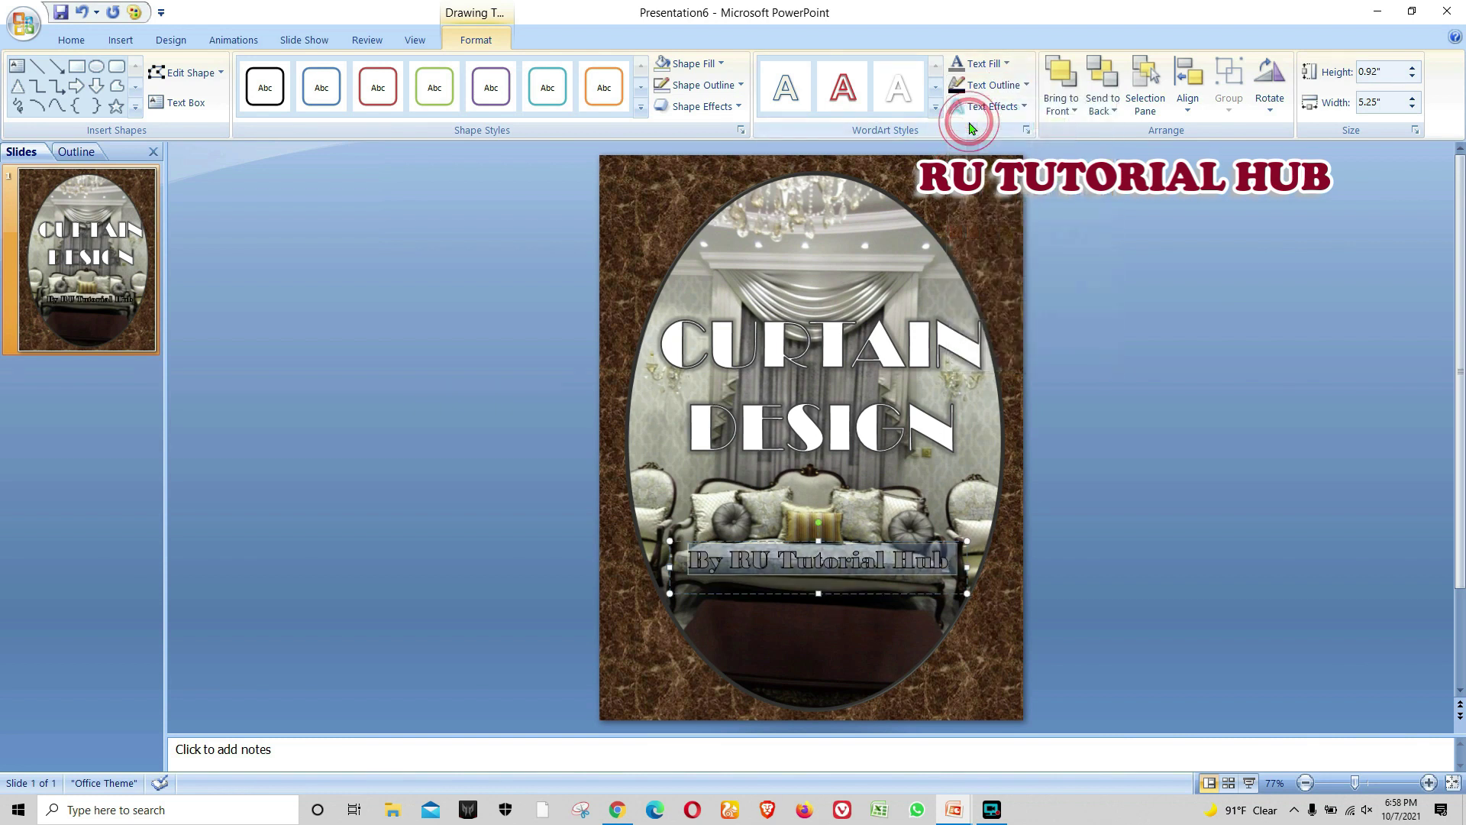
click(1003, 85)
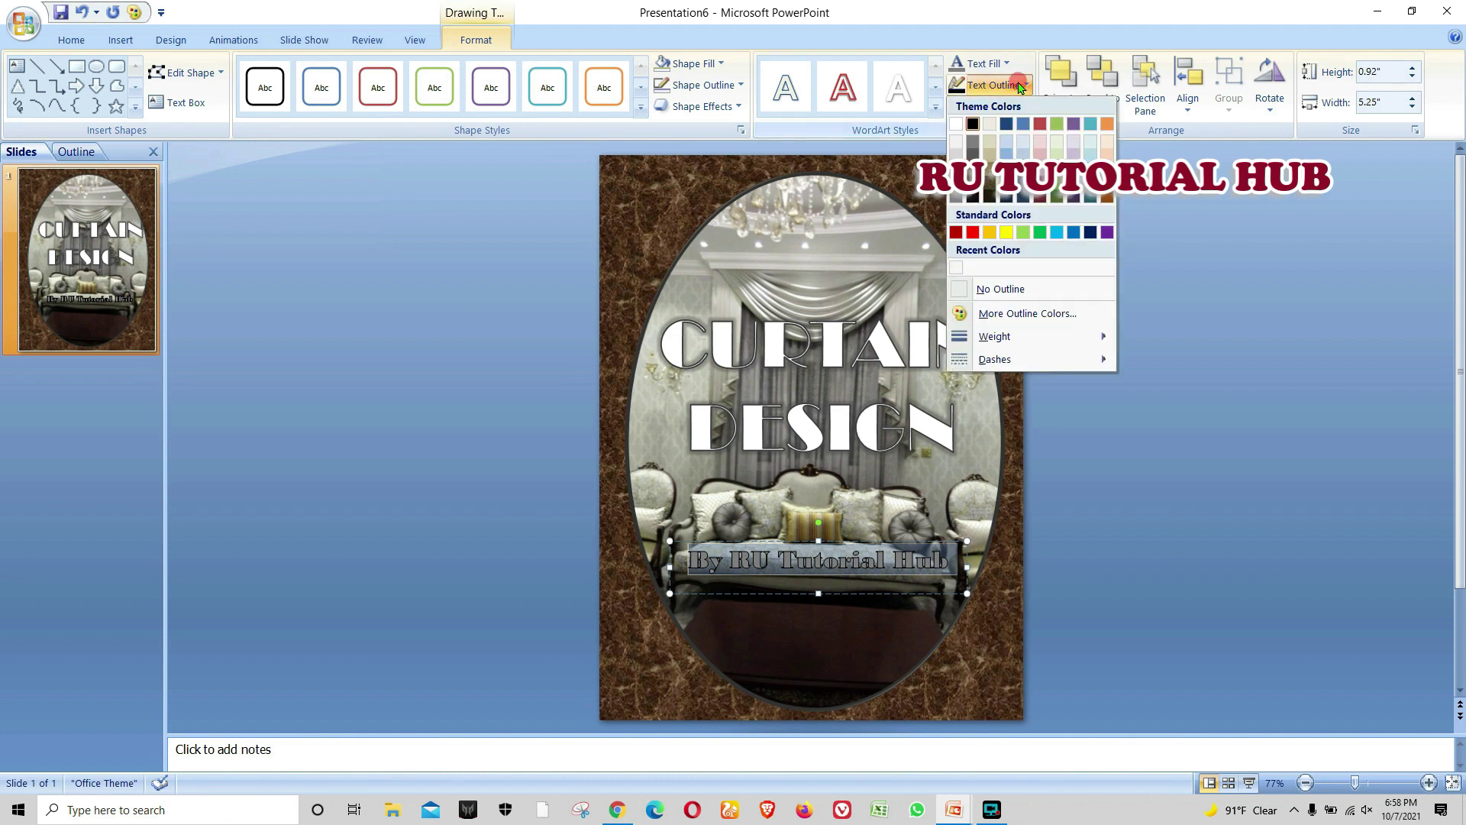
mouse_move(994, 336)
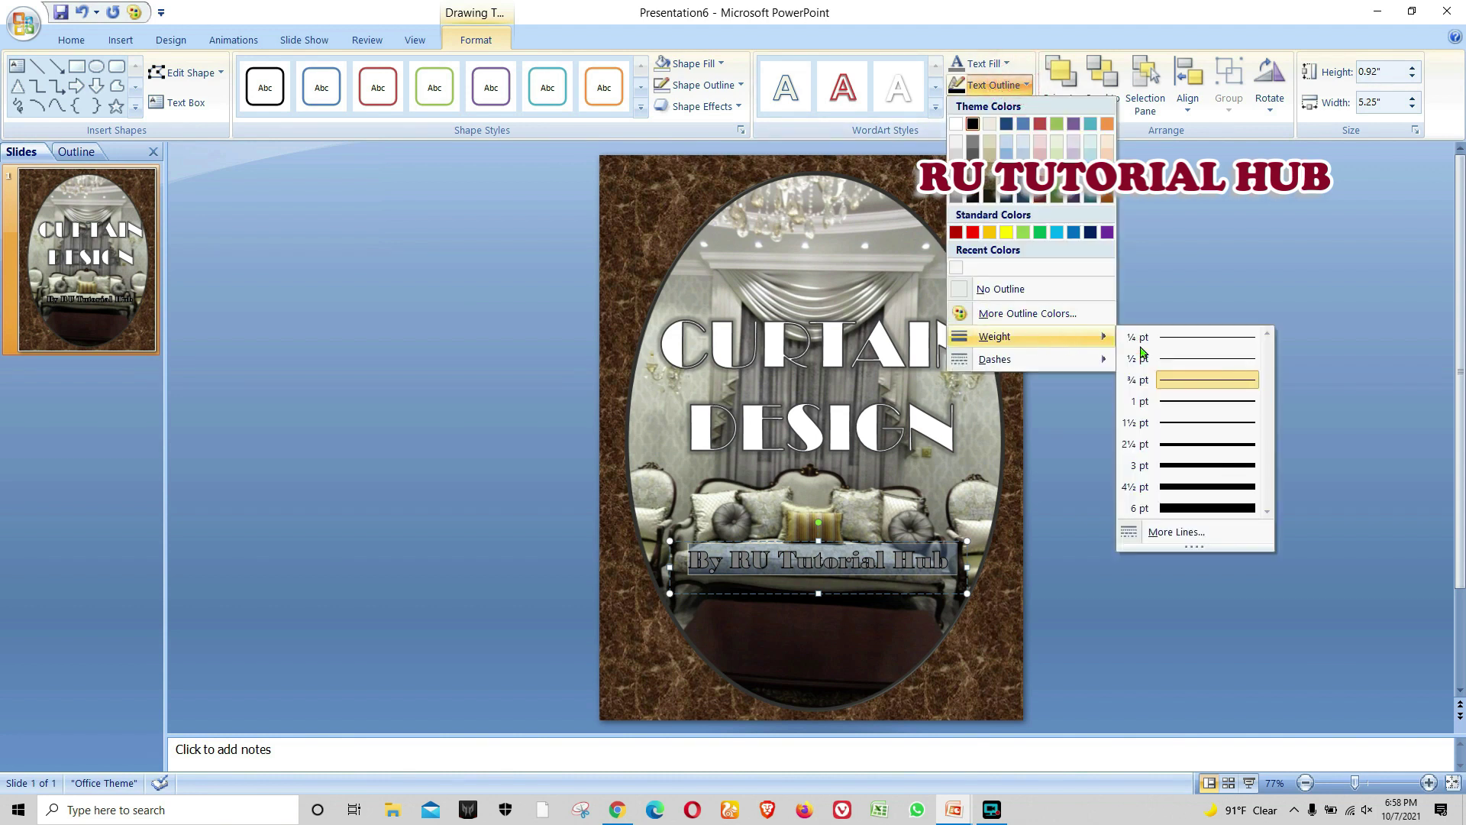
click(1187, 446)
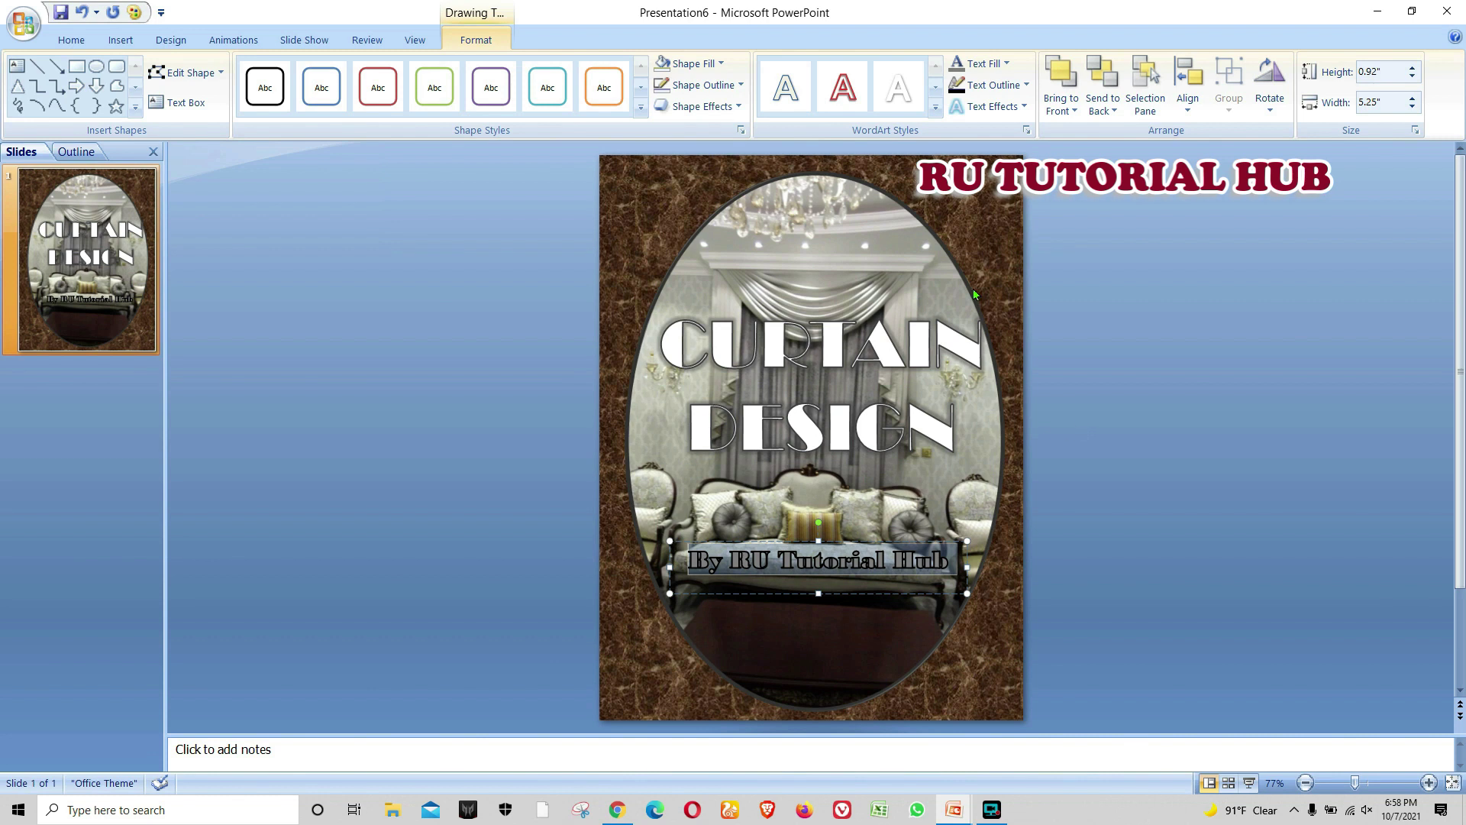
click(1026, 85)
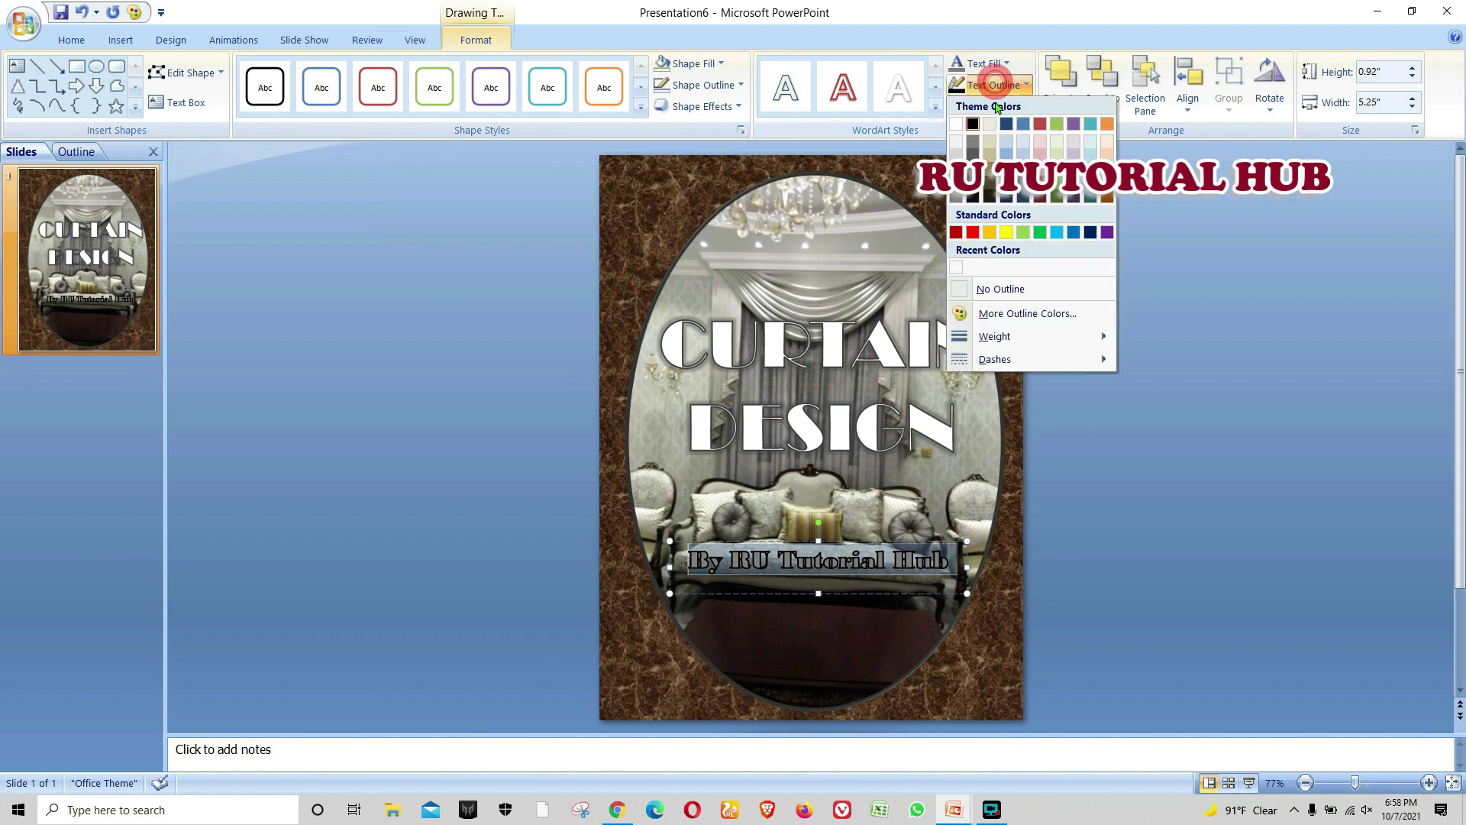
click(955, 124)
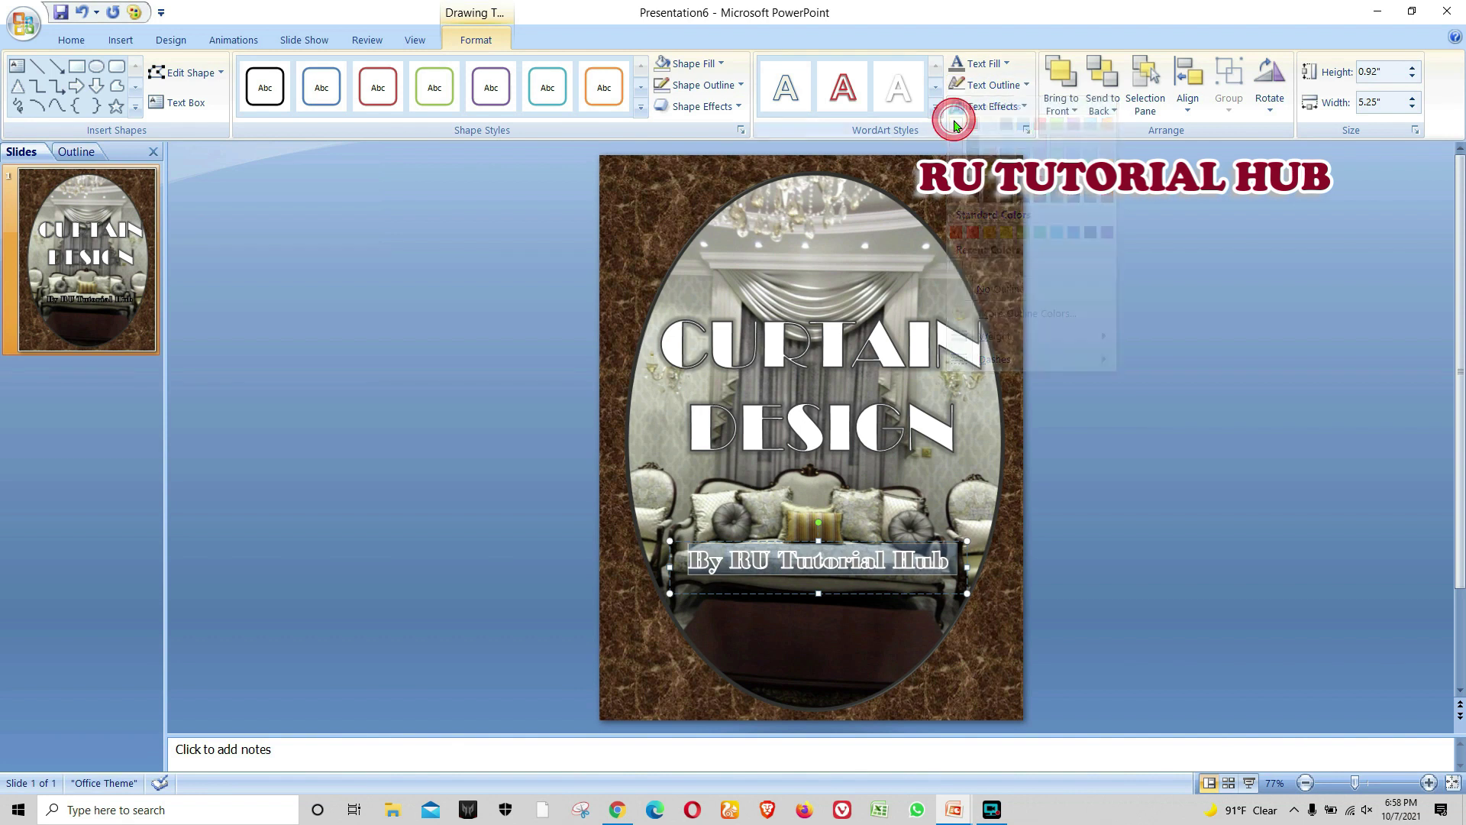
click(992, 85)
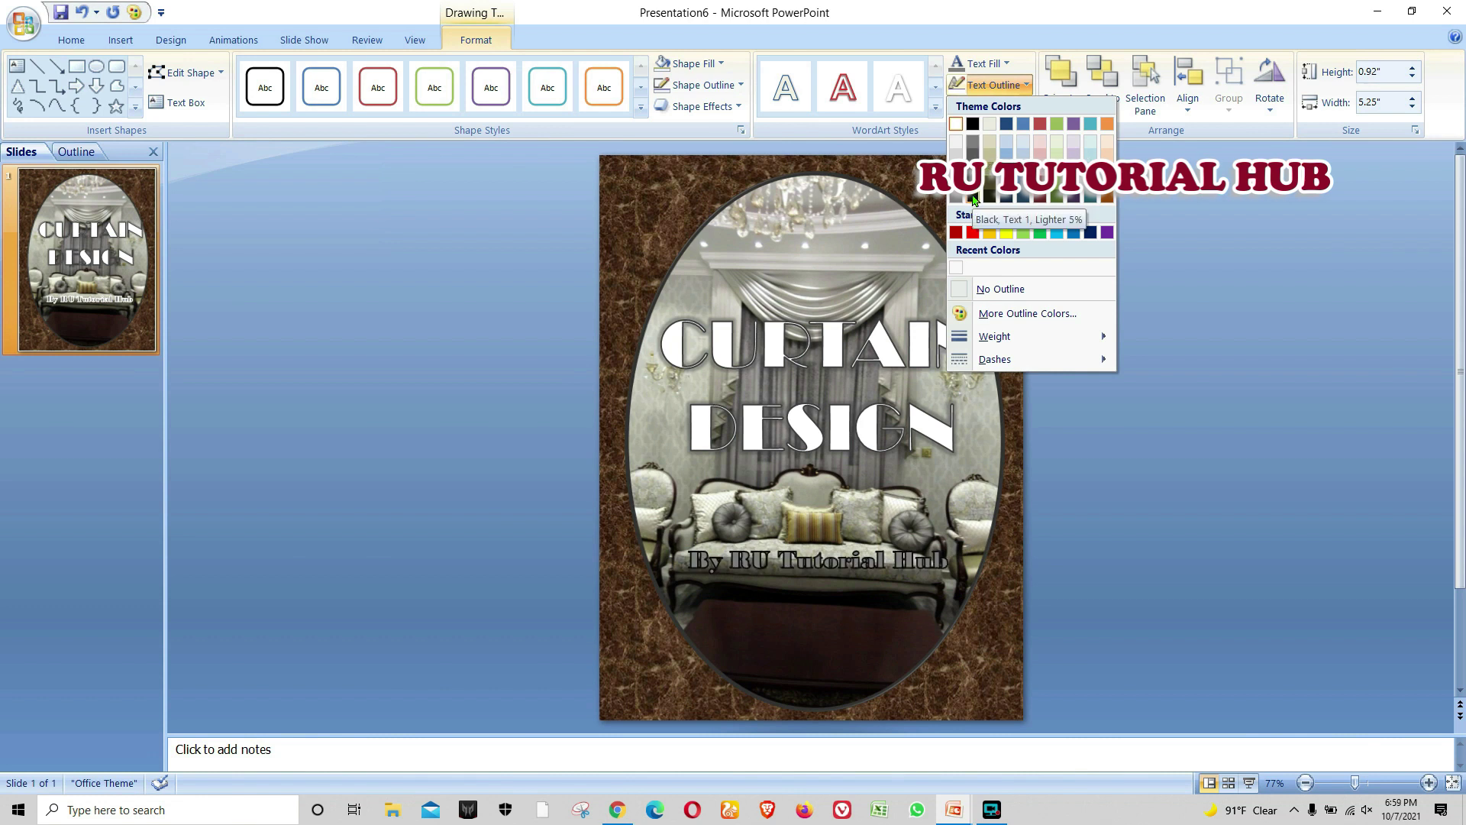
click(973, 124)
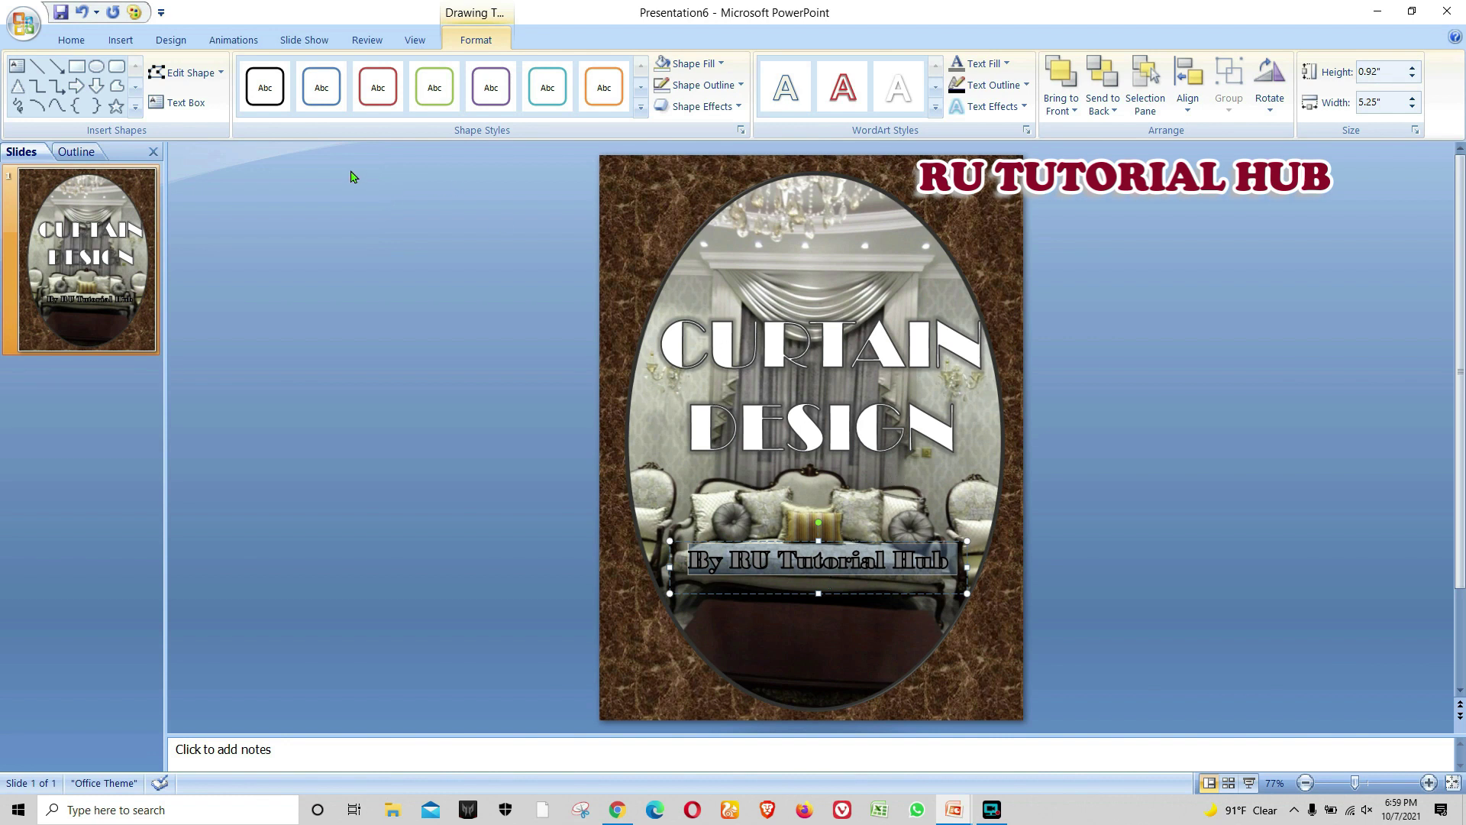
click(70, 40)
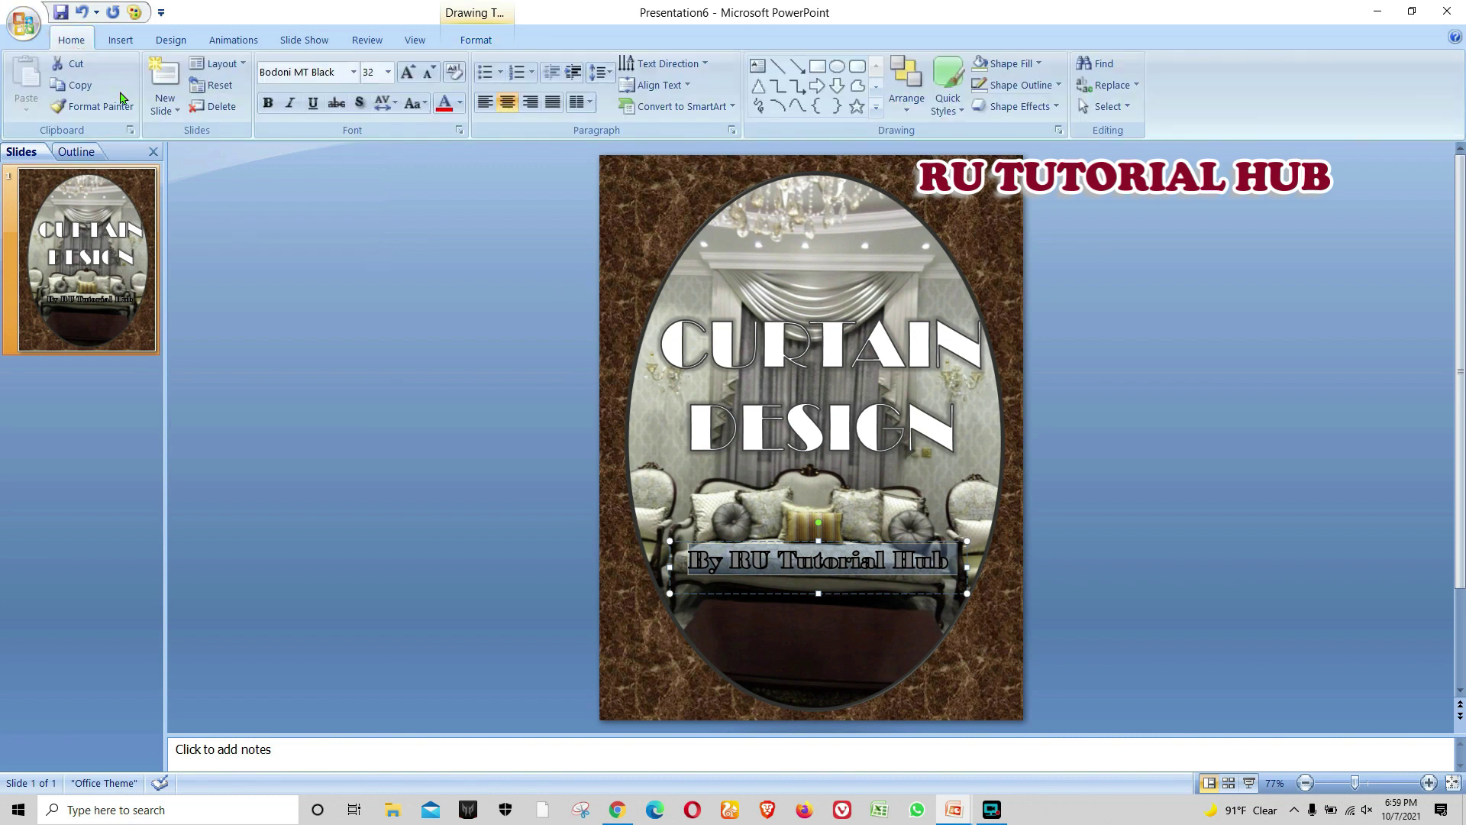
Step: Add a blank second slide with an Elegant Design text box near its top-left
click(167, 112)
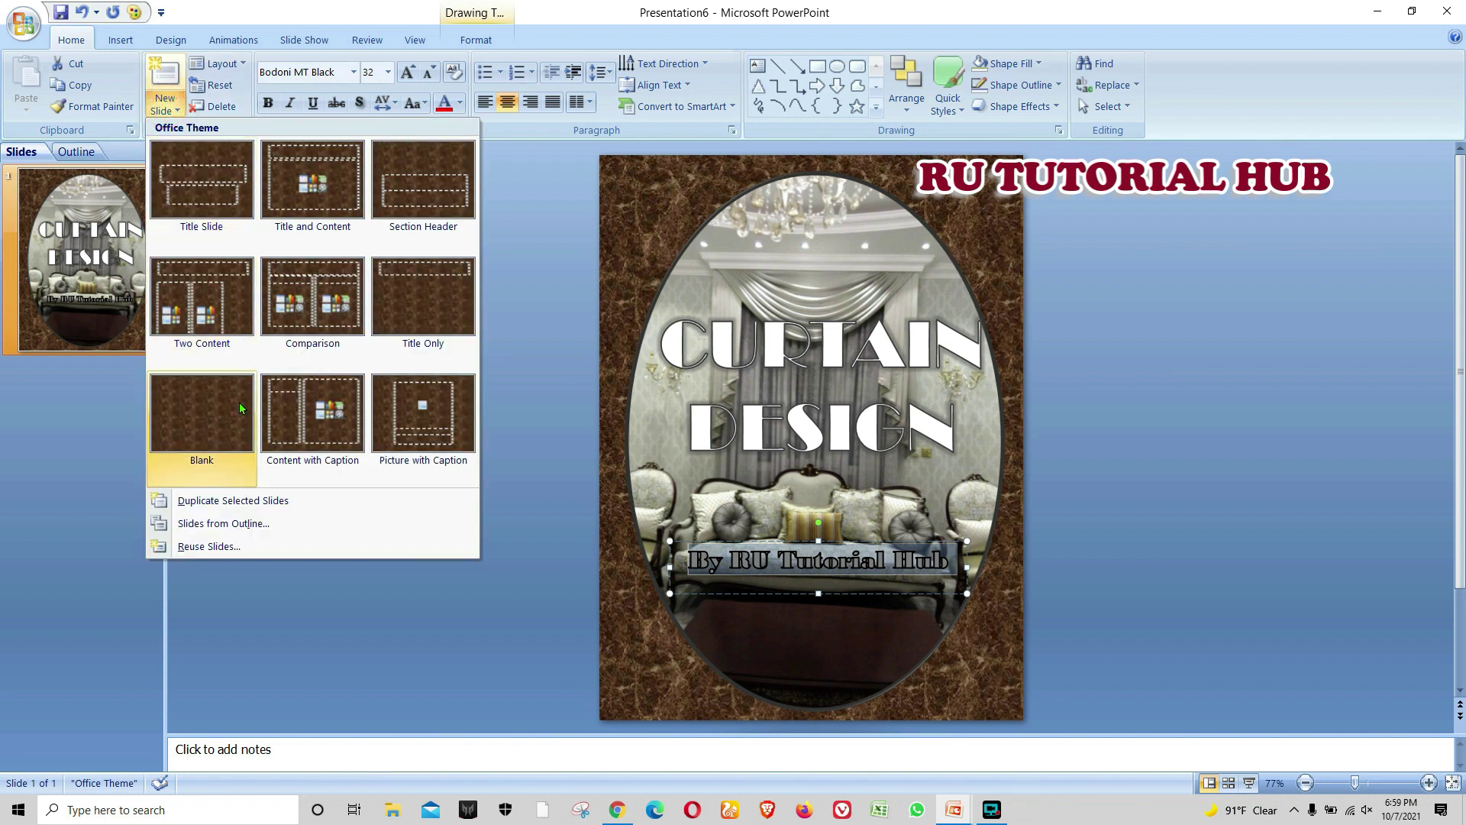
click(190, 398)
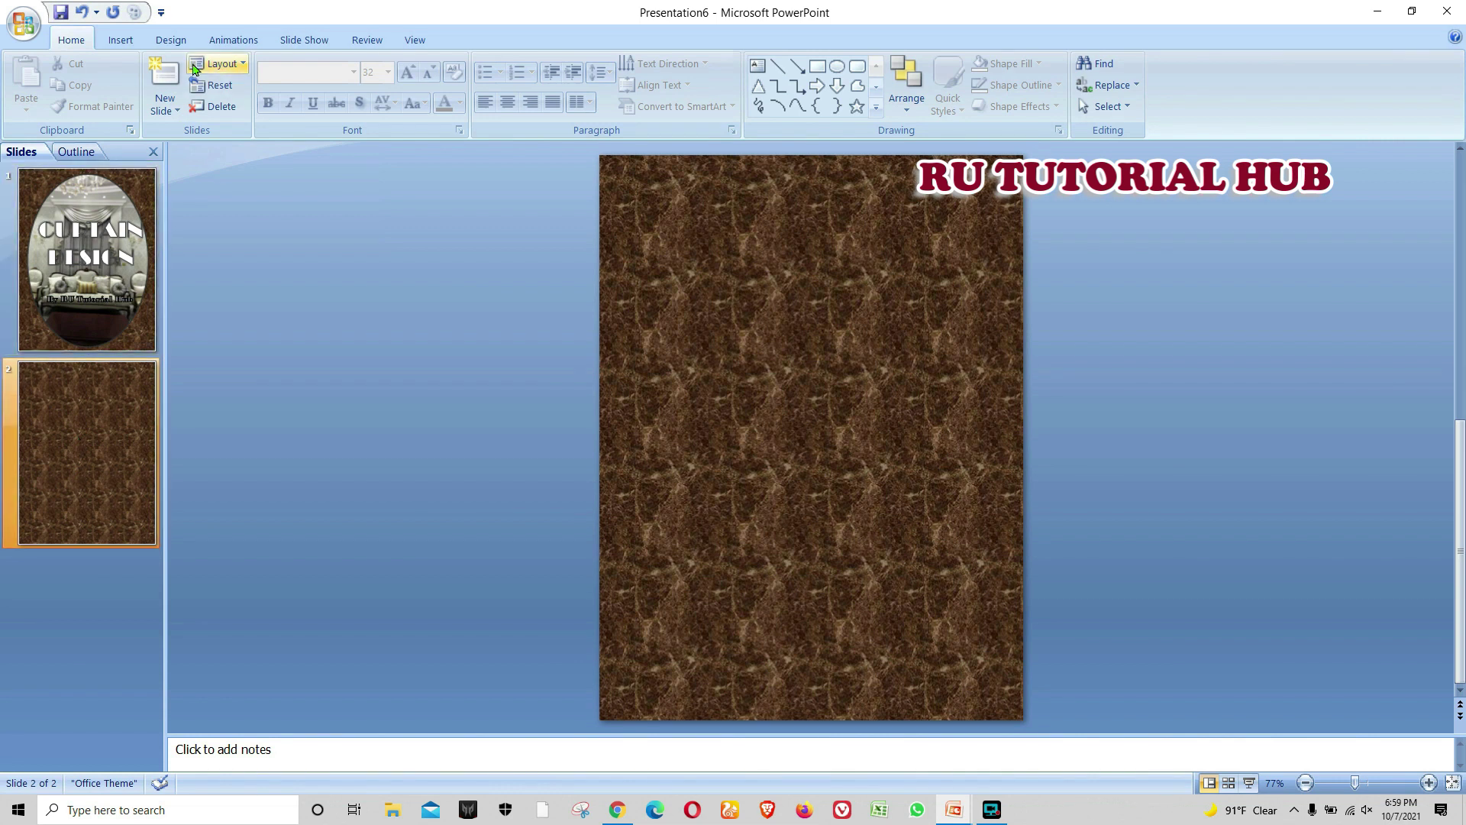
click(125, 44)
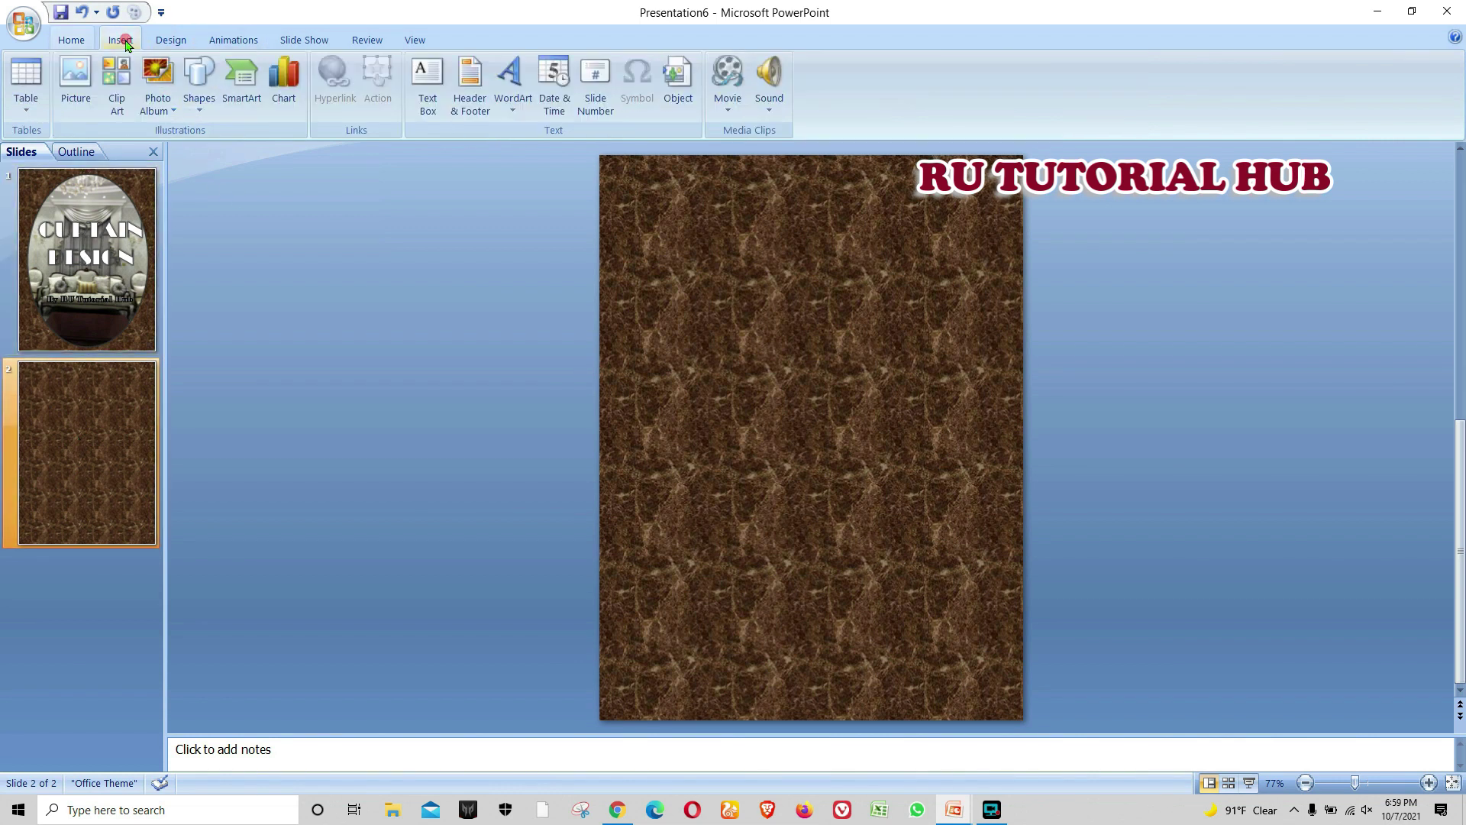
click(425, 112)
mouse_move(642, 202)
mouse_down()
mouse_move(748, 287)
mouse_move(863, 297)
mouse_up()
text(Elegant Design)
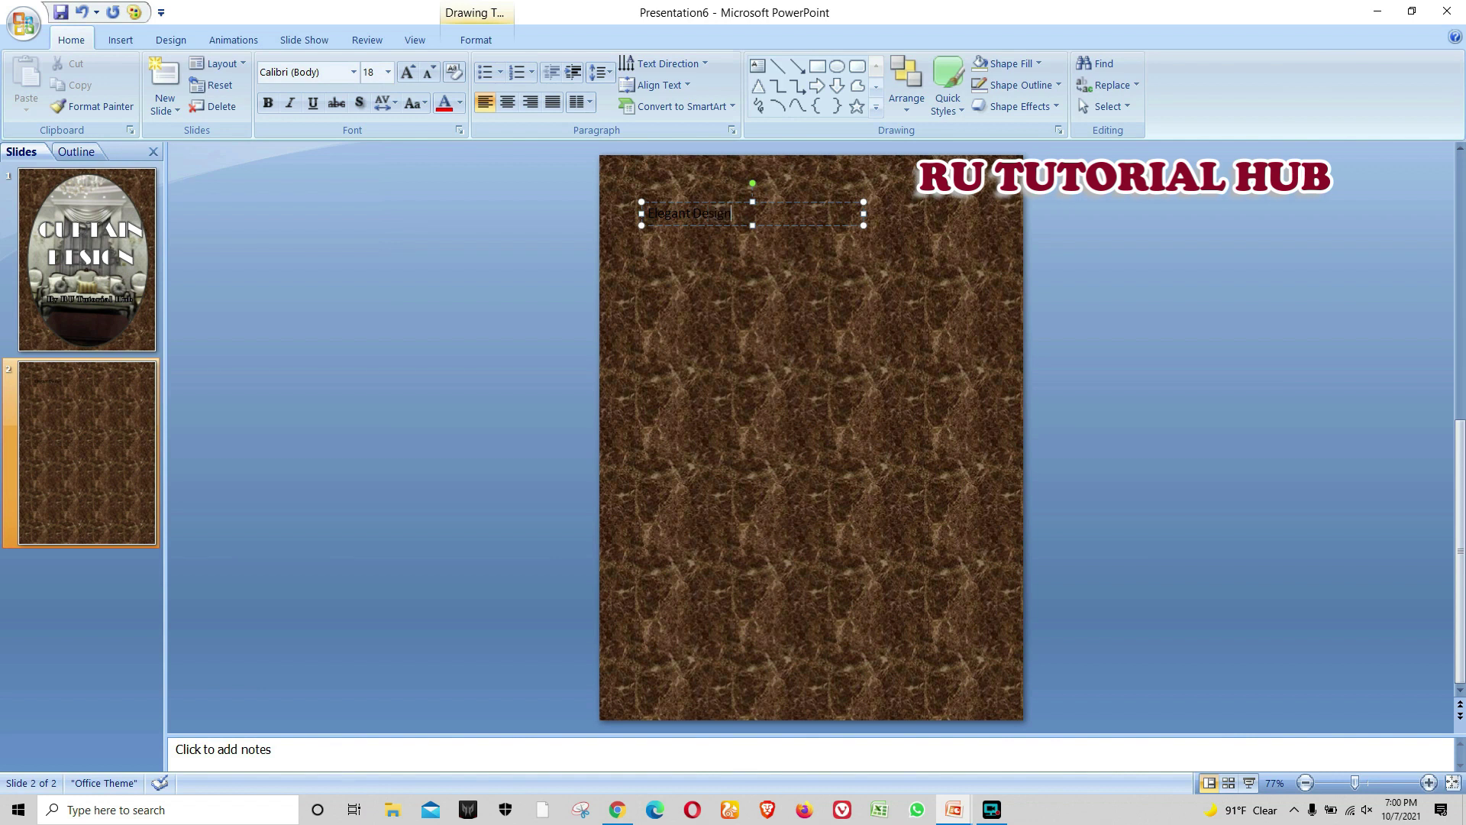
Step: Make the Elegant Design text white
click(742, 204)
click(444, 102)
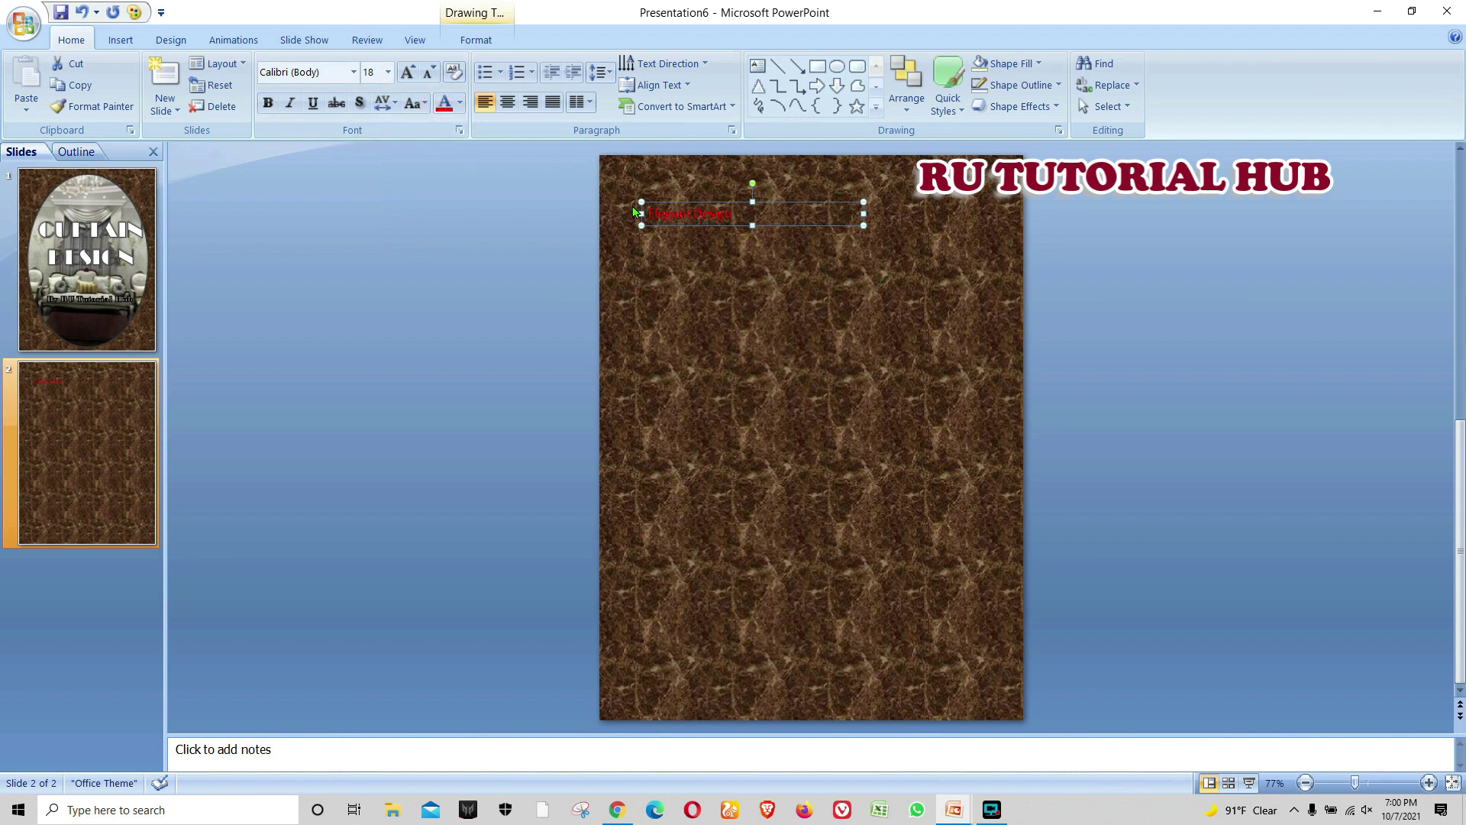
click(461, 104)
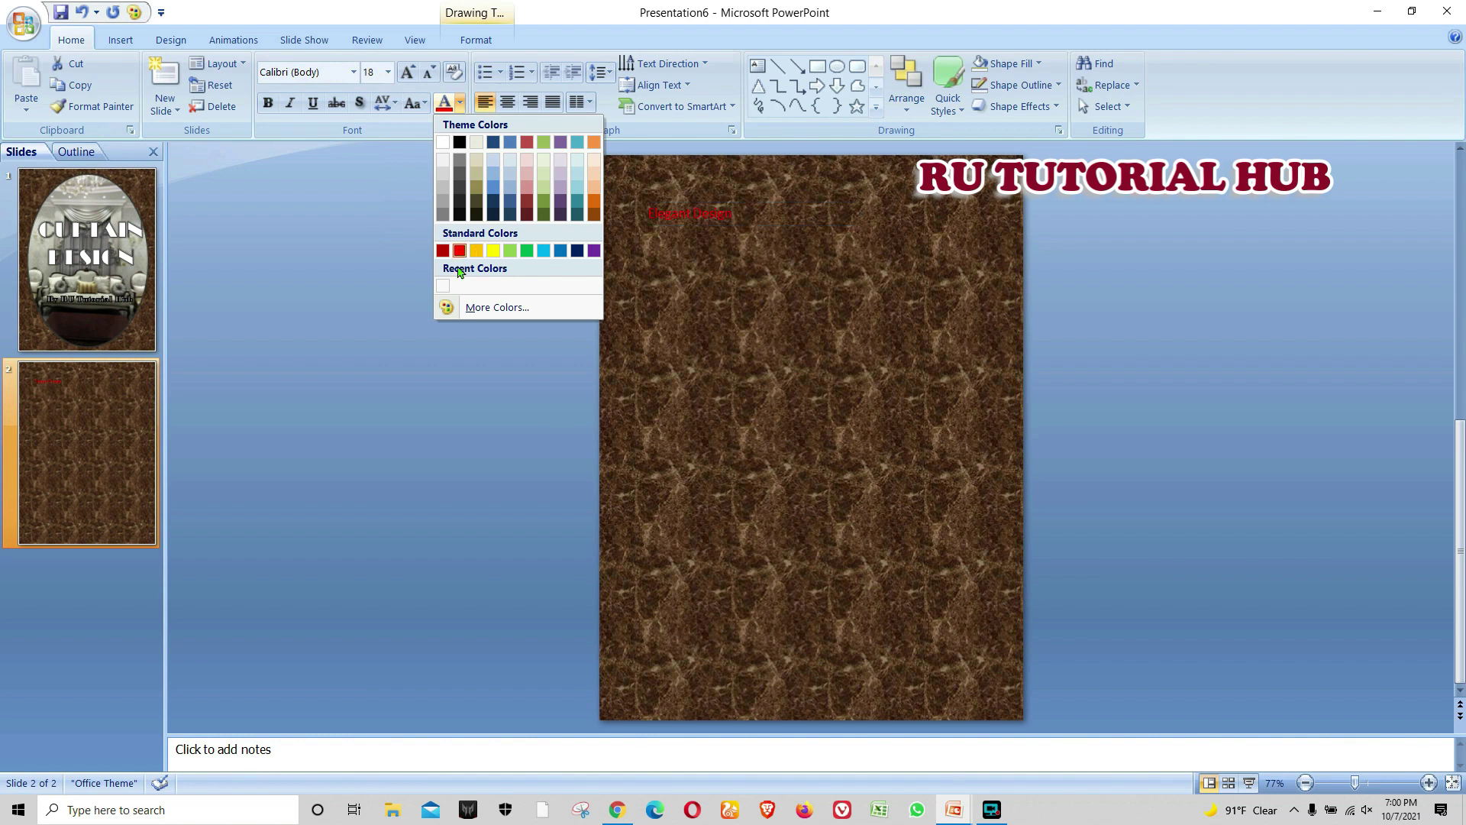
click(443, 142)
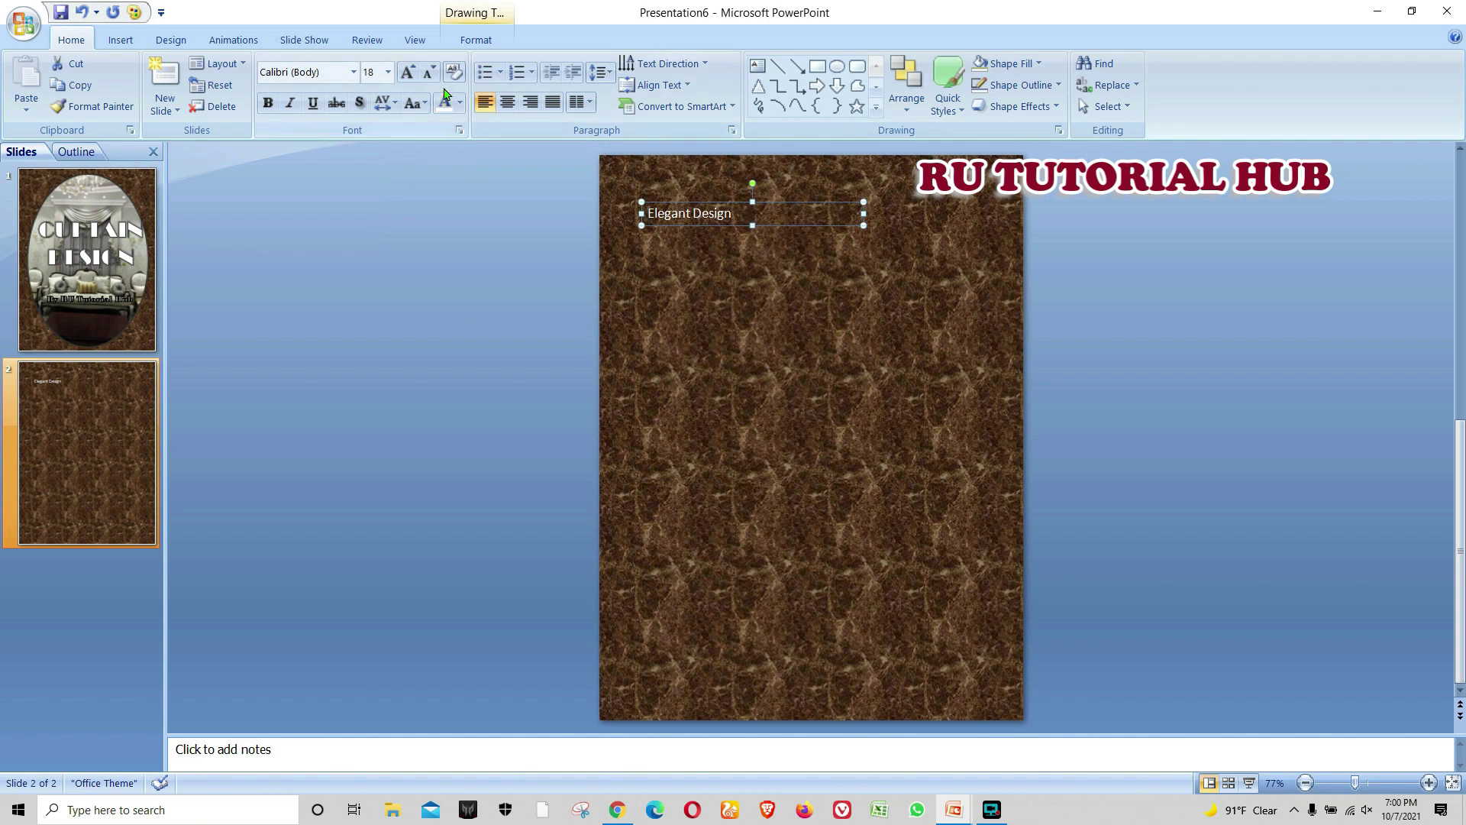
click(387, 72)
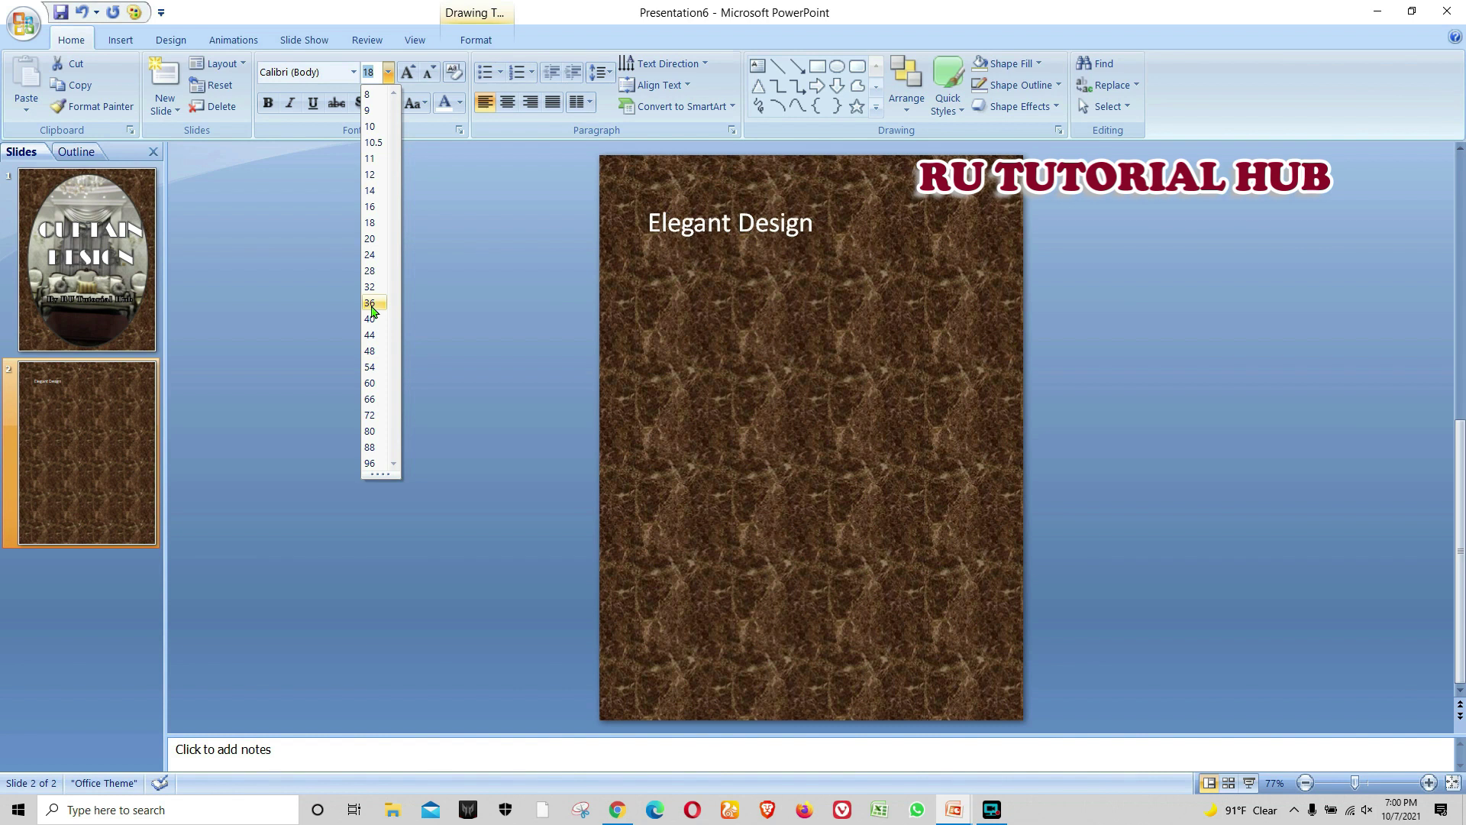
Step: Set Elegant Design to 54 pt on one line, with an outline and dark red fill on its box
click(371, 367)
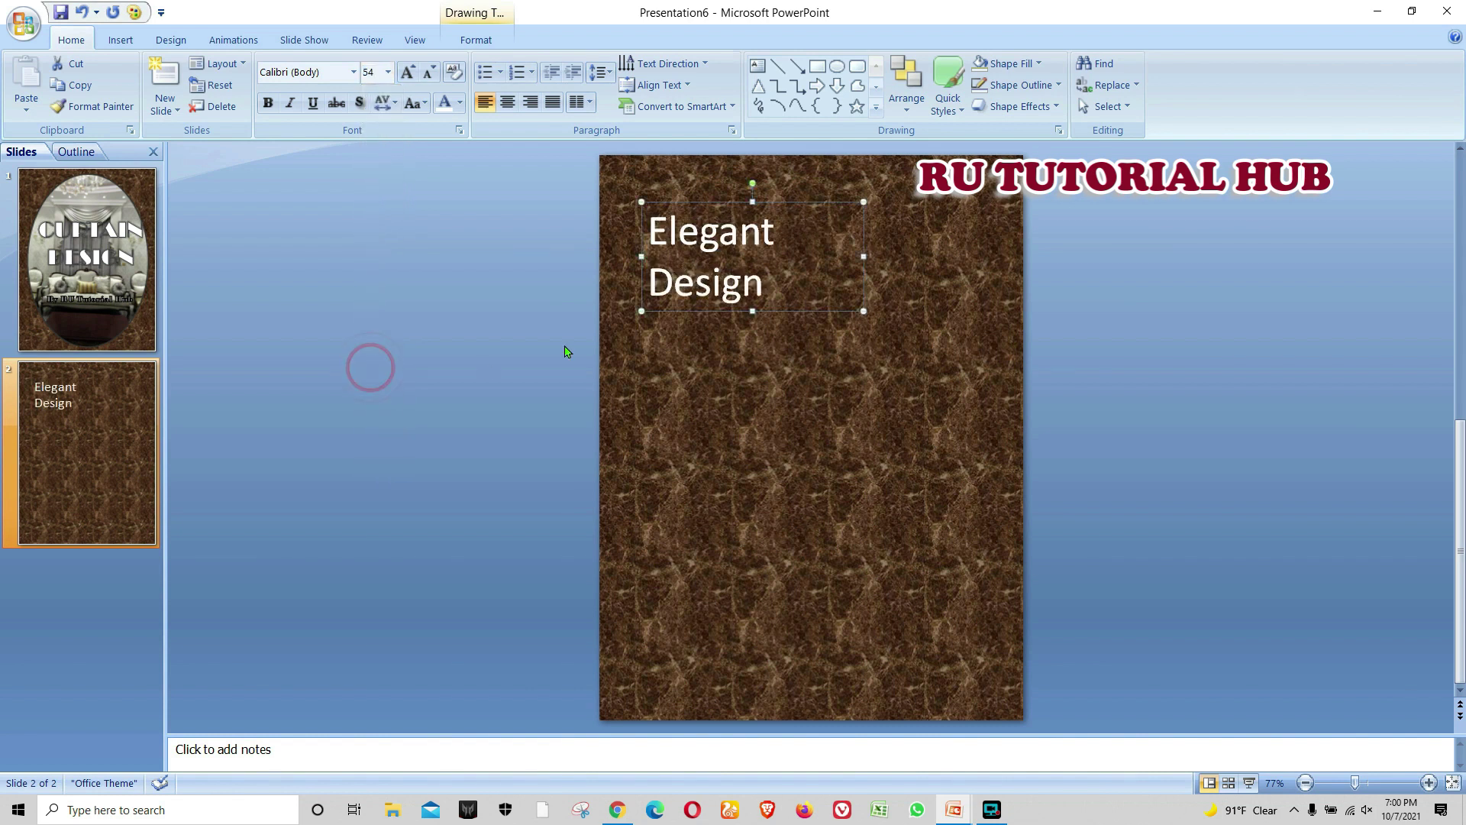
drag(863, 256, 939, 255)
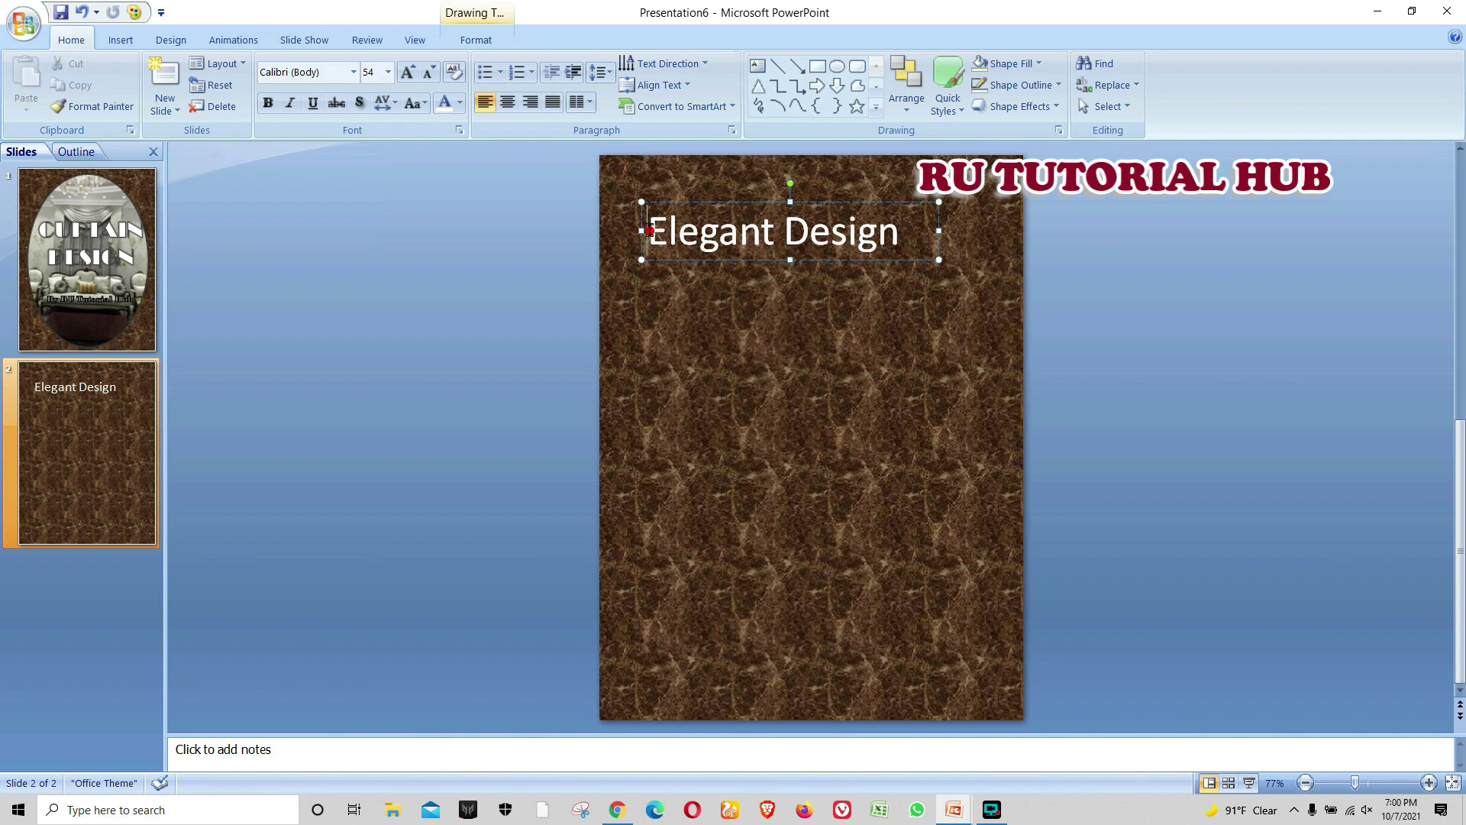
drag(647, 231, 878, 230)
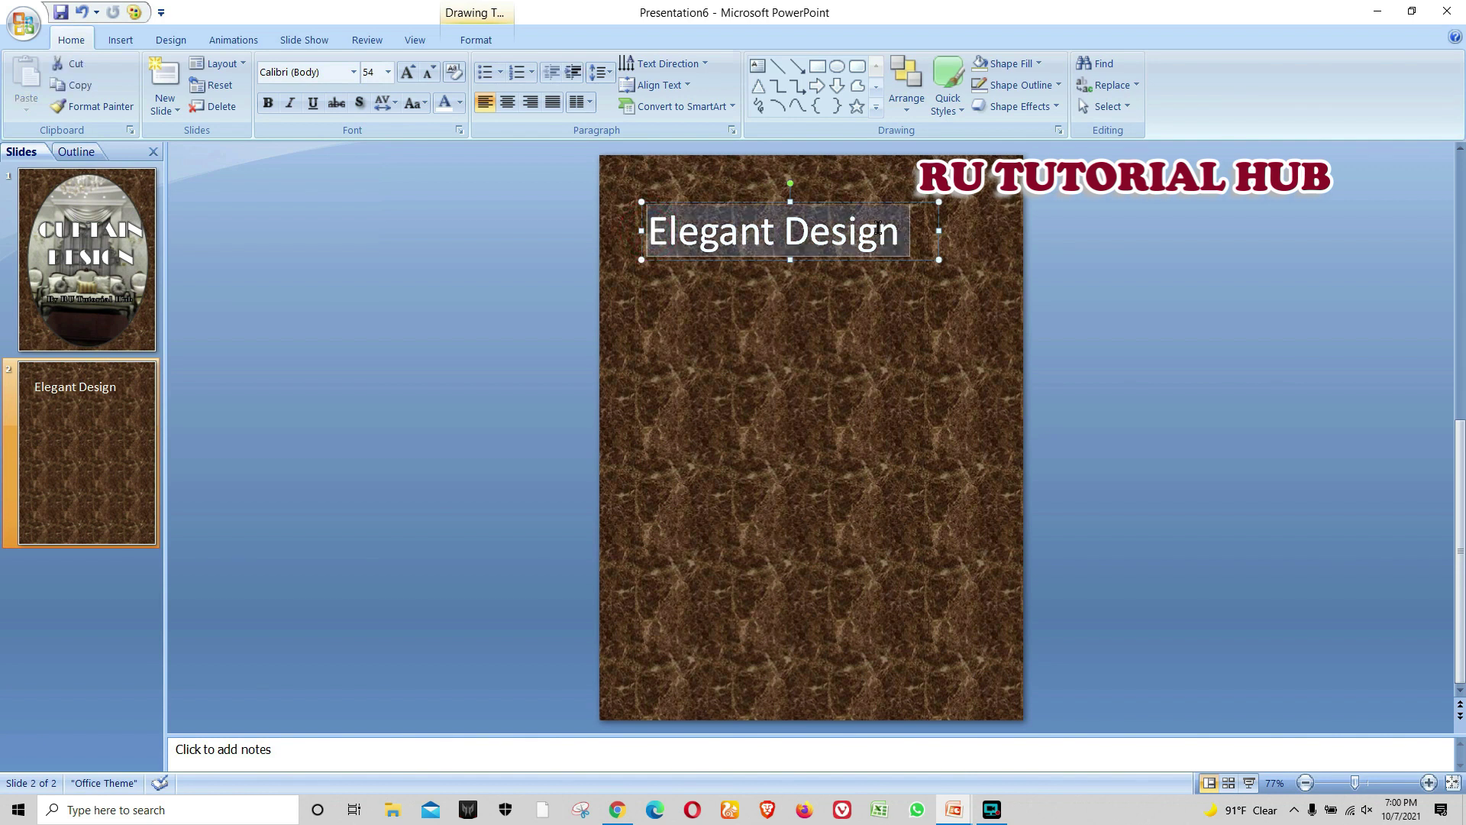
click(462, 42)
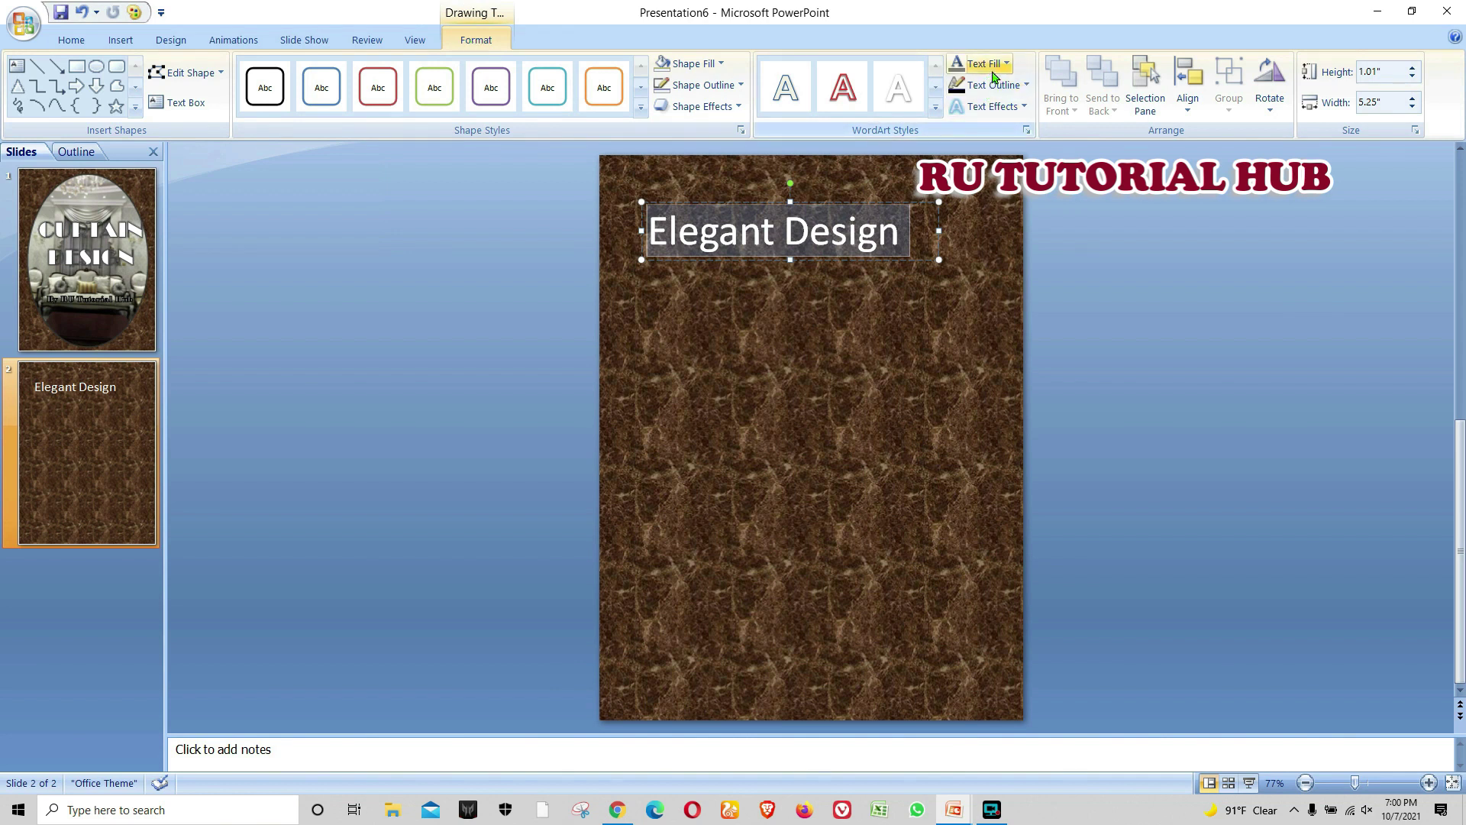
click(715, 87)
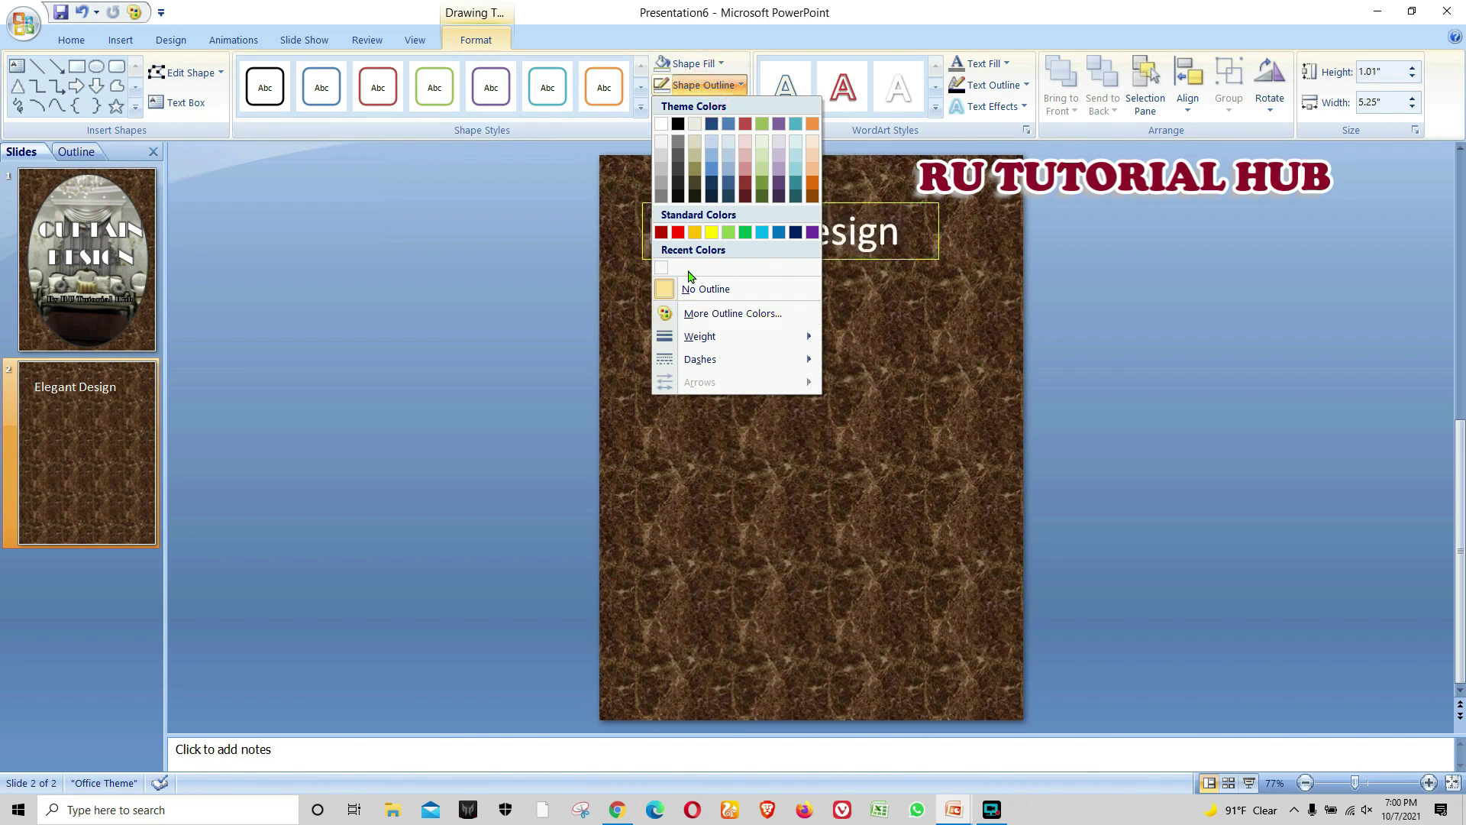
click(1008, 382)
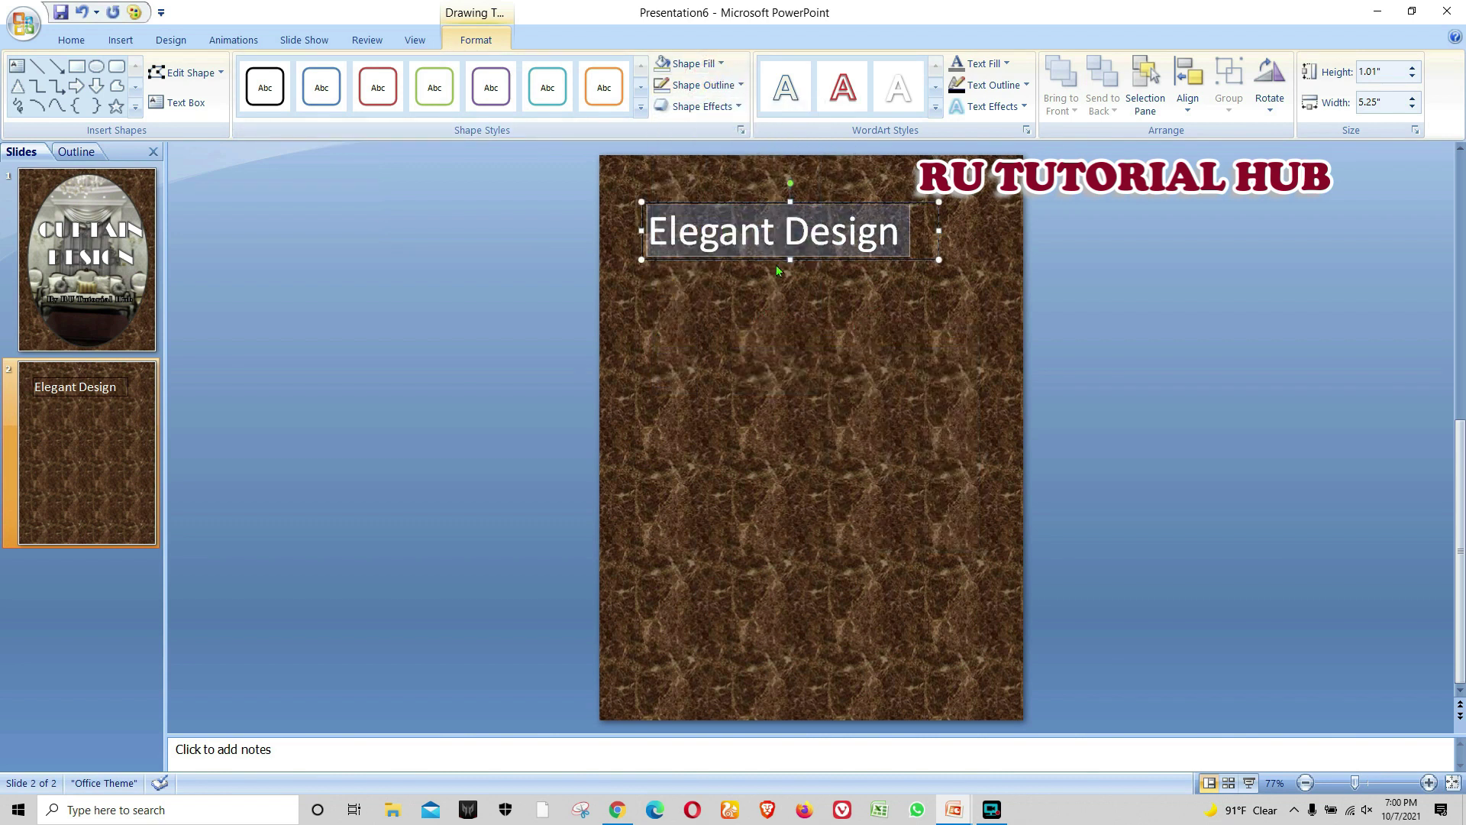
click(691, 65)
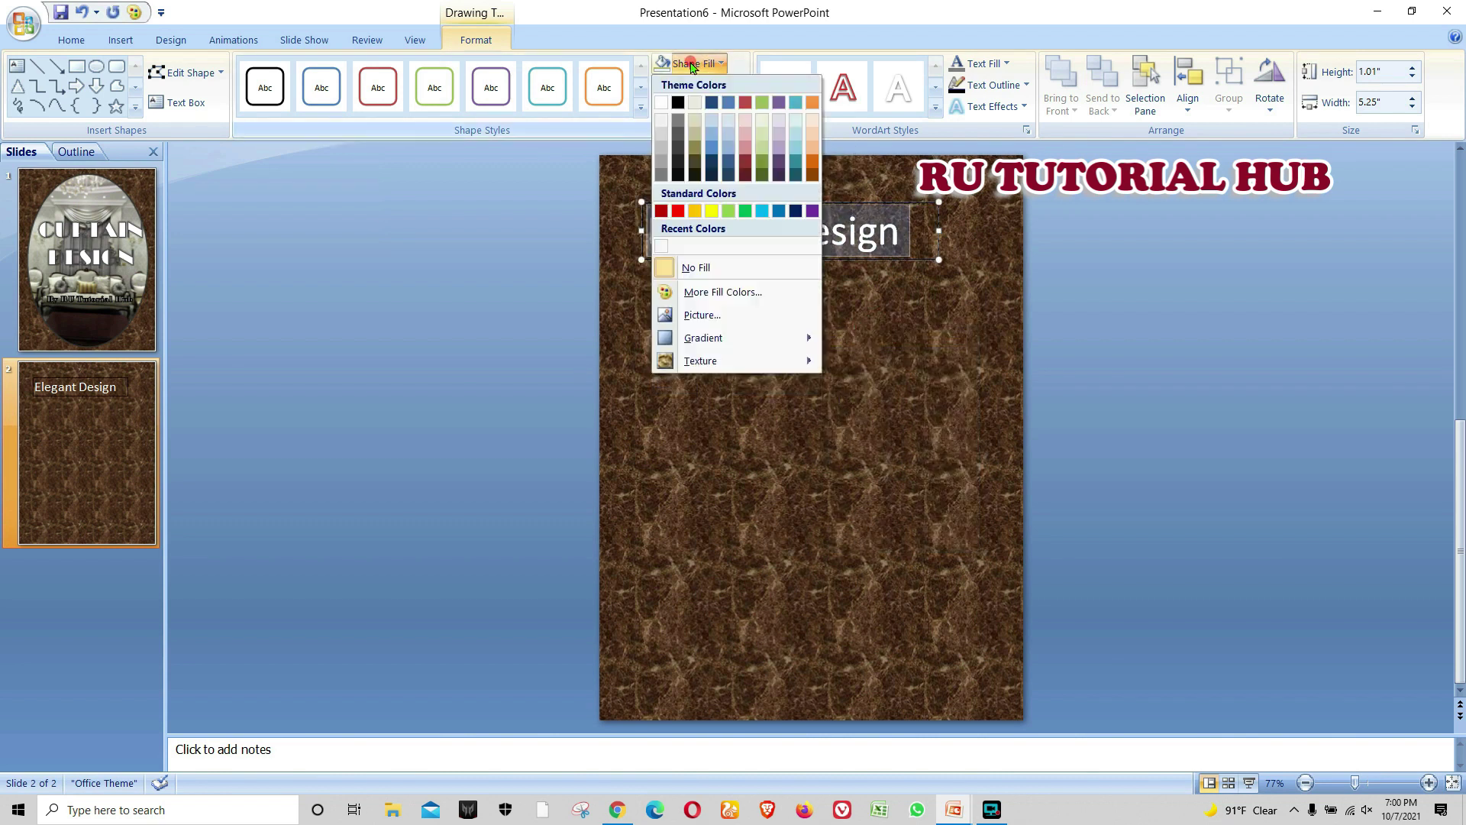
click(662, 212)
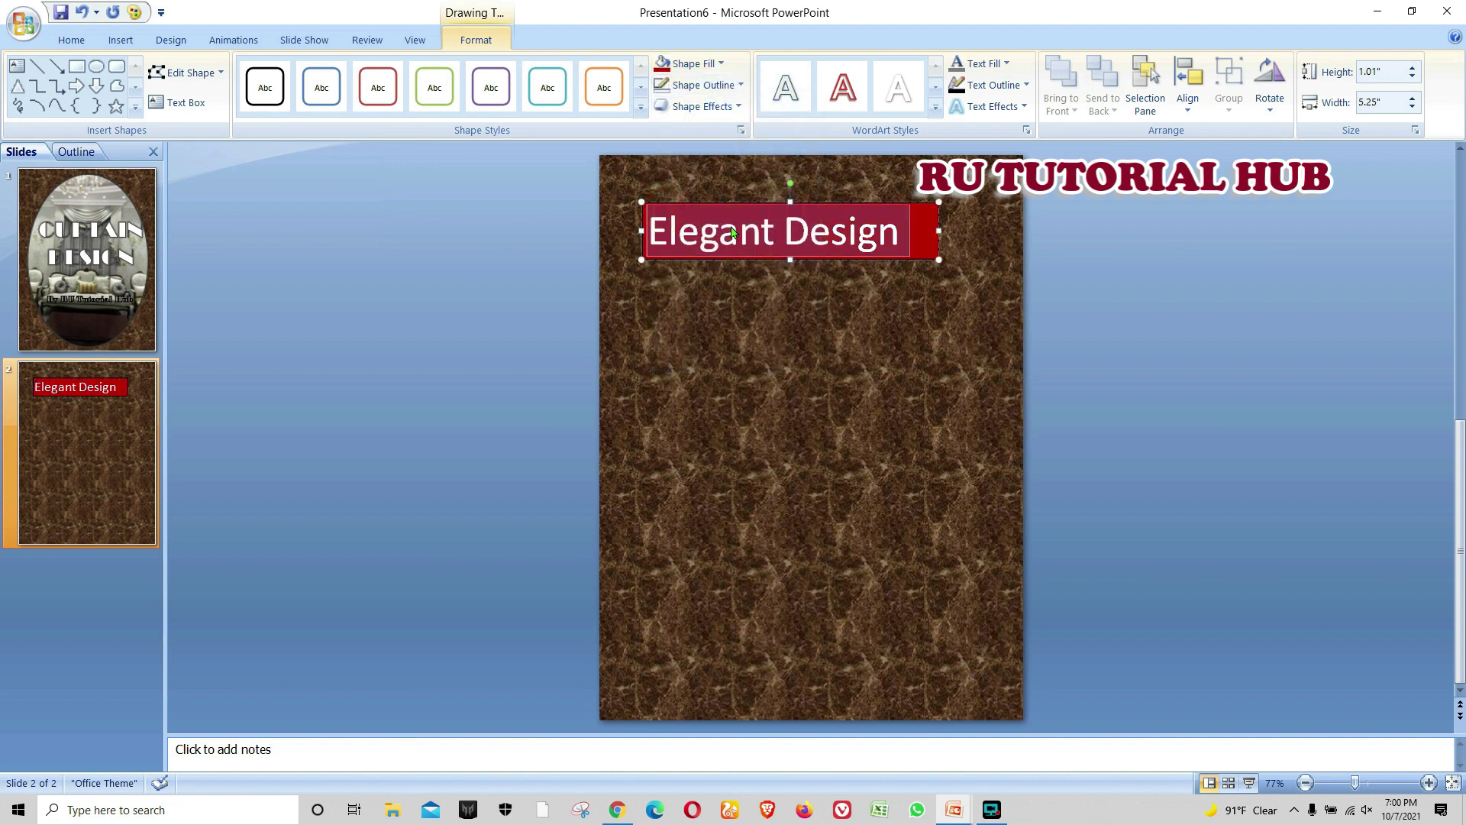
Step: Switch the title to Times New Roman, centre the text, and nudge the box up-left
click(71, 40)
click(333, 72)
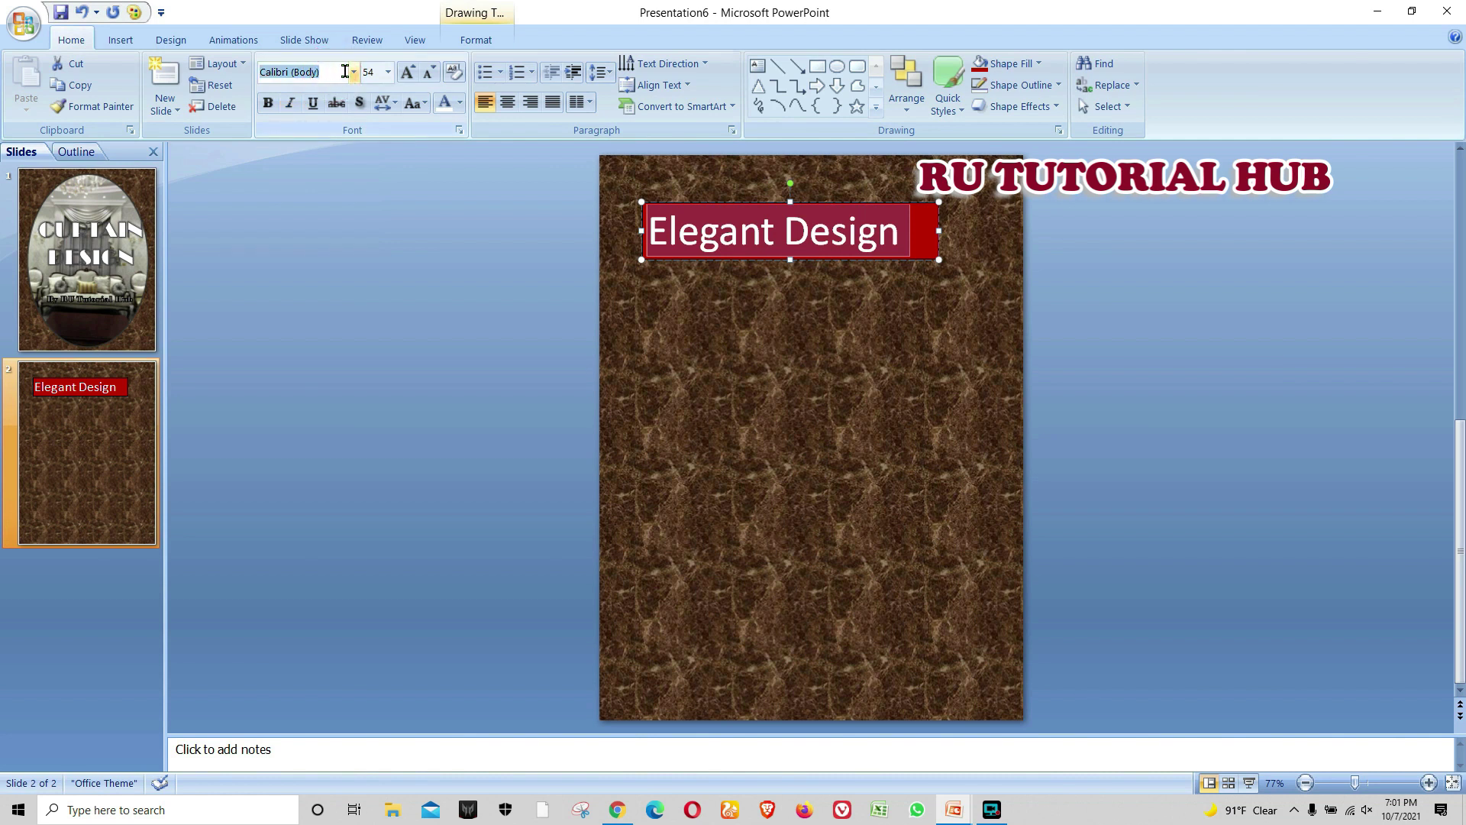
text(Times New Roman)
key(Return)
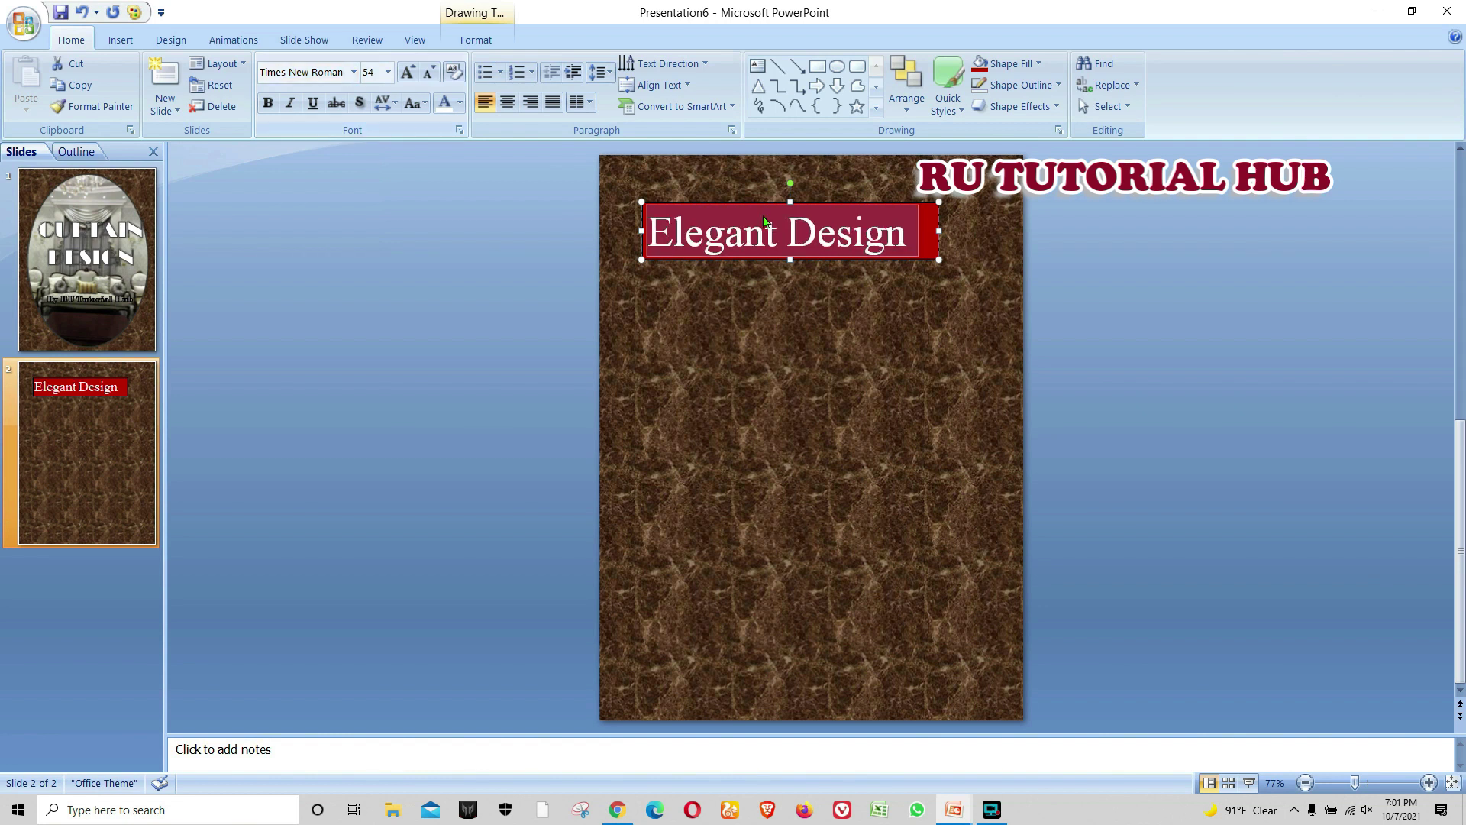
click(772, 295)
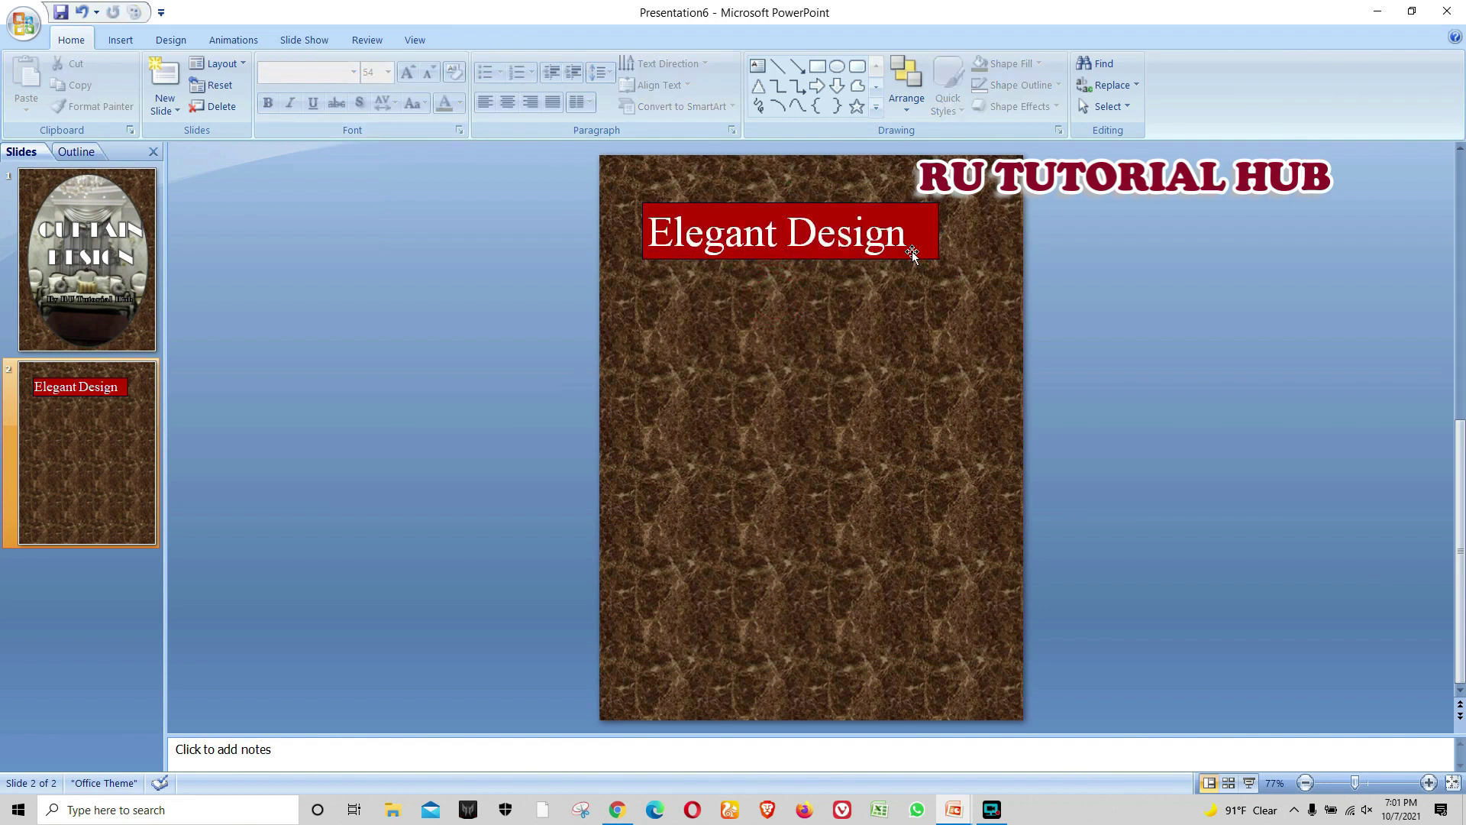
click(933, 231)
mouse_move(938, 230)
mouse_down()
mouse_move(891, 230)
mouse_move(944, 229)
mouse_up()
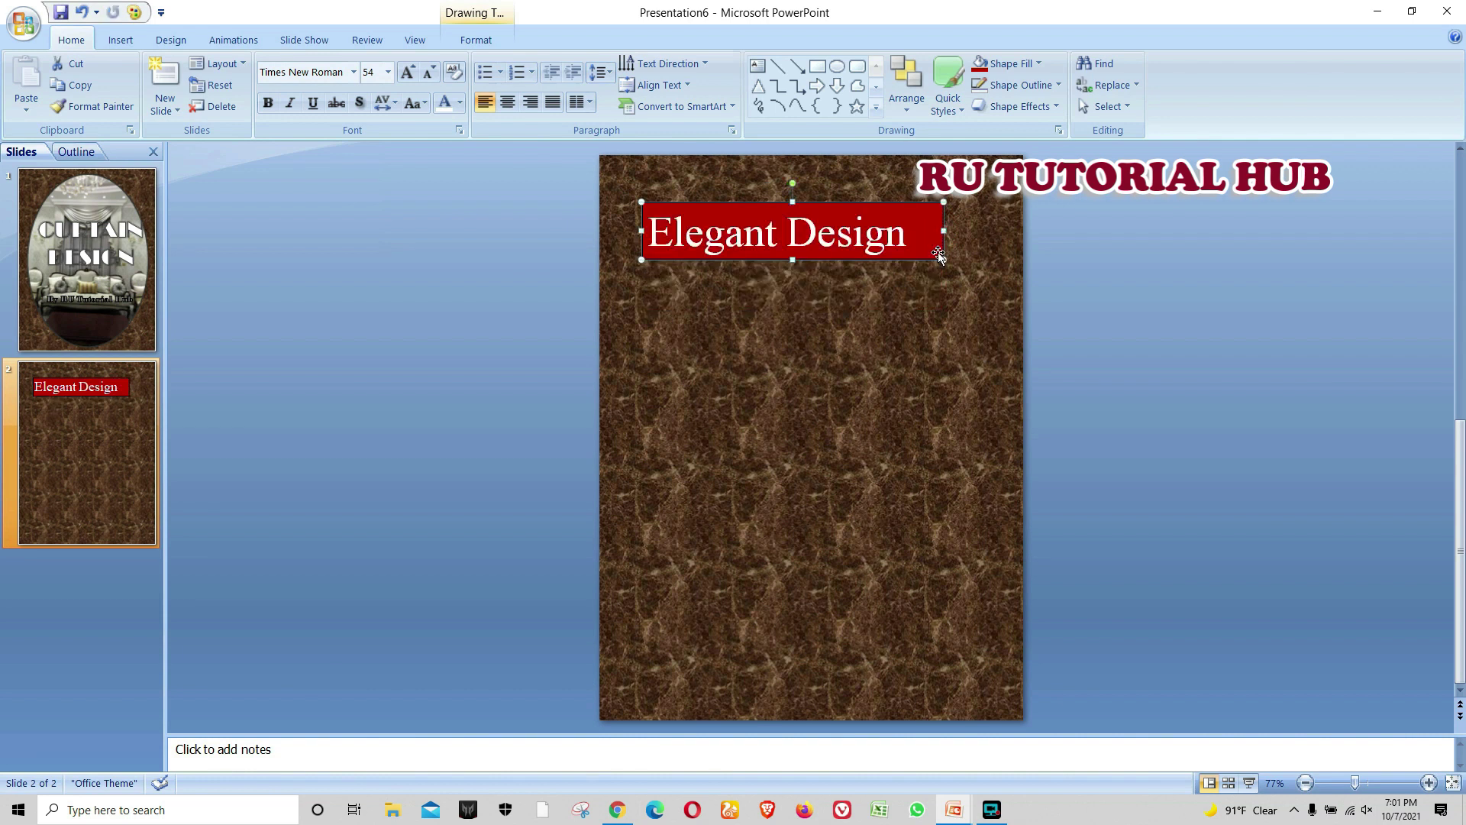
click(507, 101)
drag(764, 201, 755, 193)
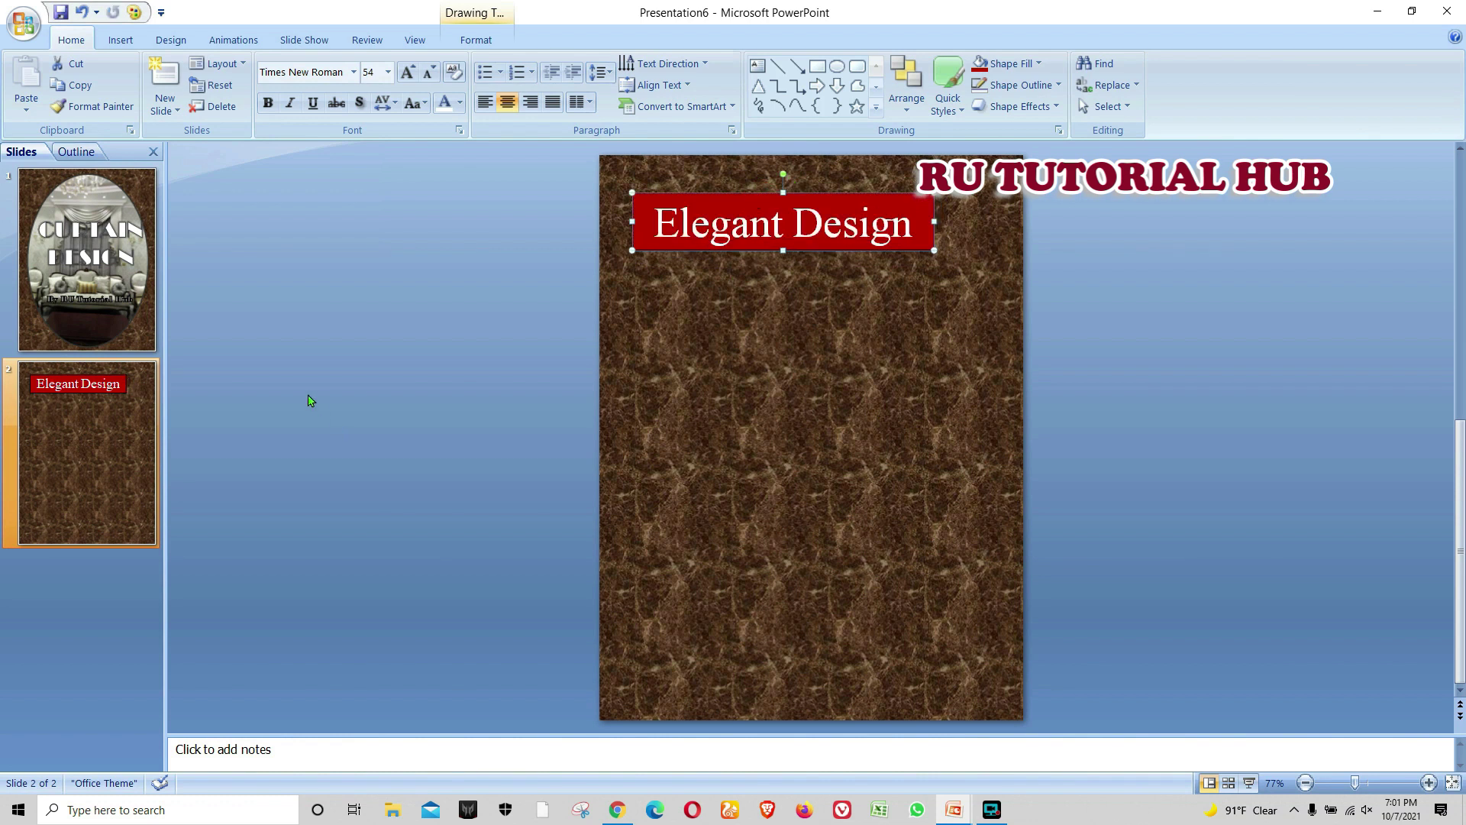
Step: Insert the gold curtain photo with the lamp onto slide 2
click(122, 40)
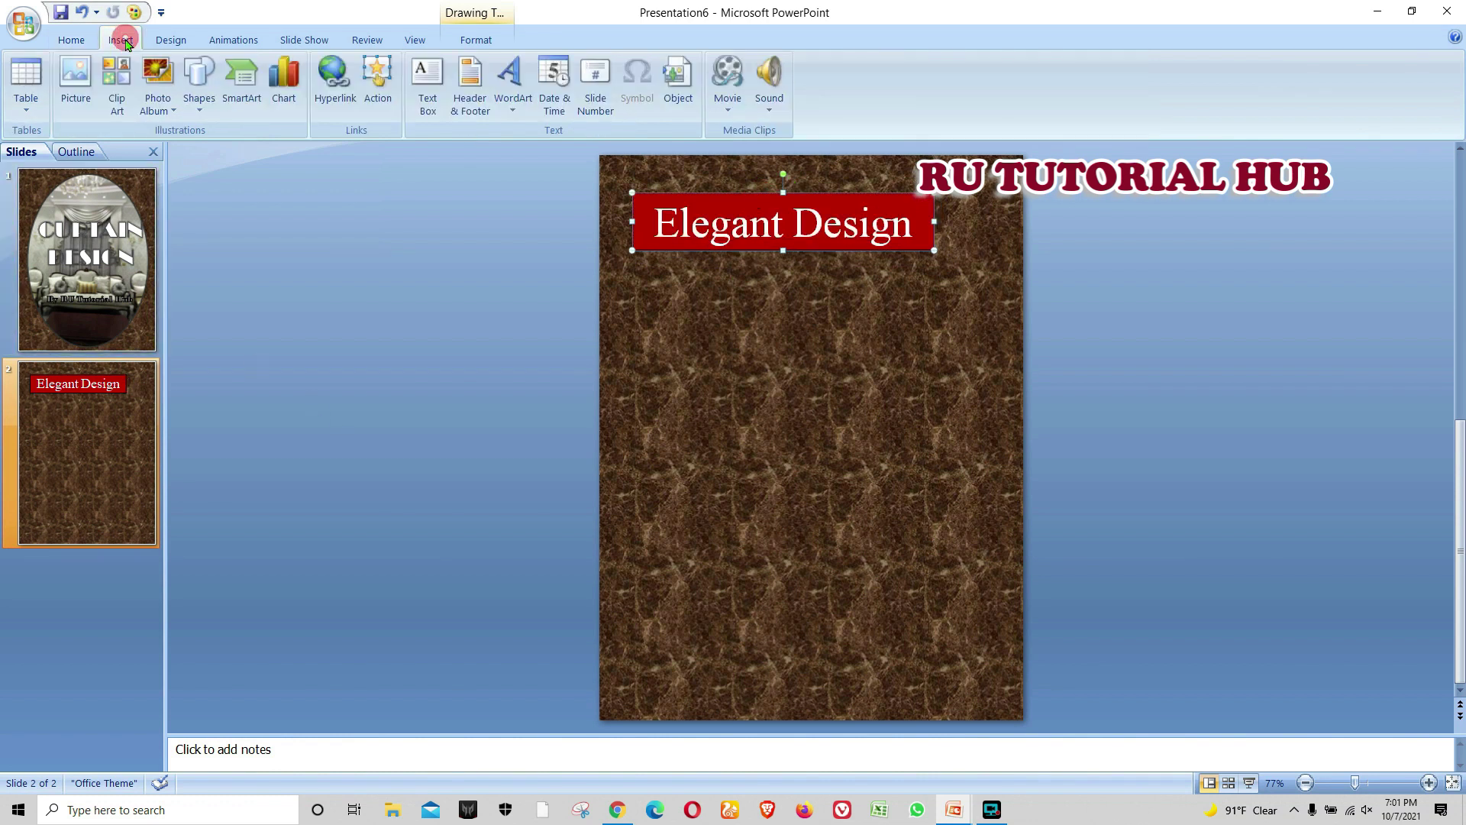
click(80, 86)
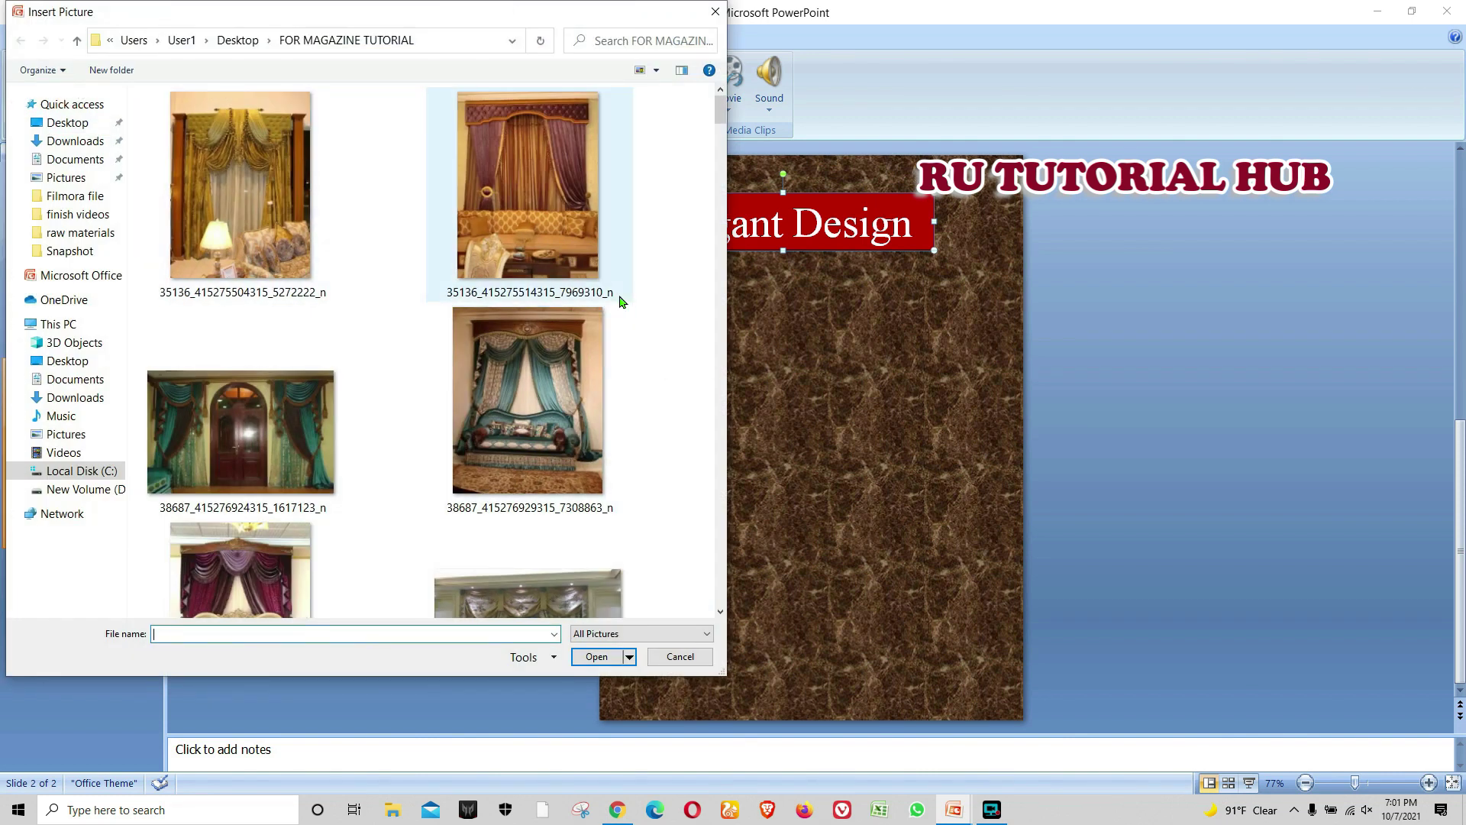
scroll(652, 287, down, 5)
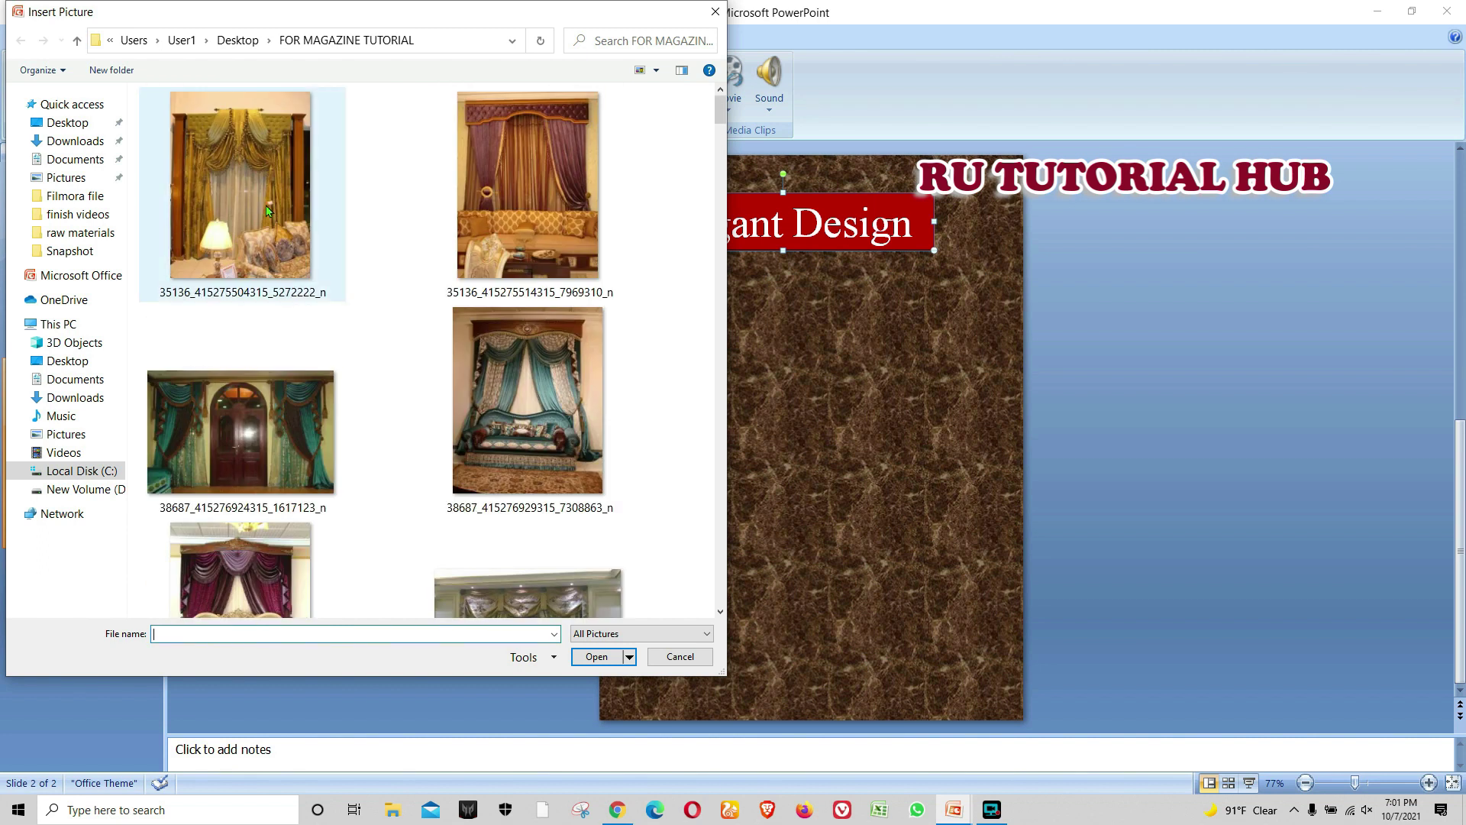
click(240, 200)
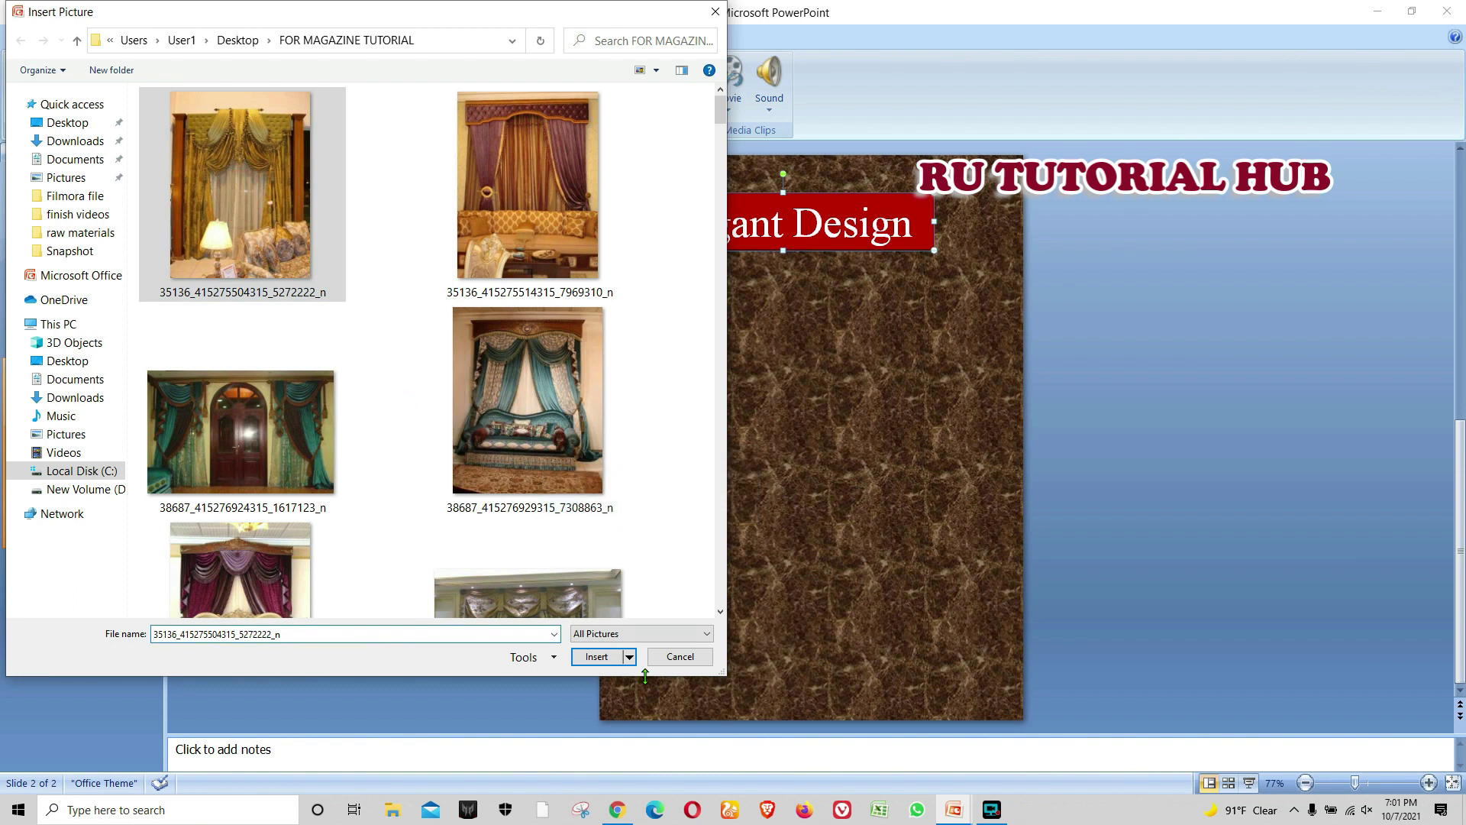
click(597, 656)
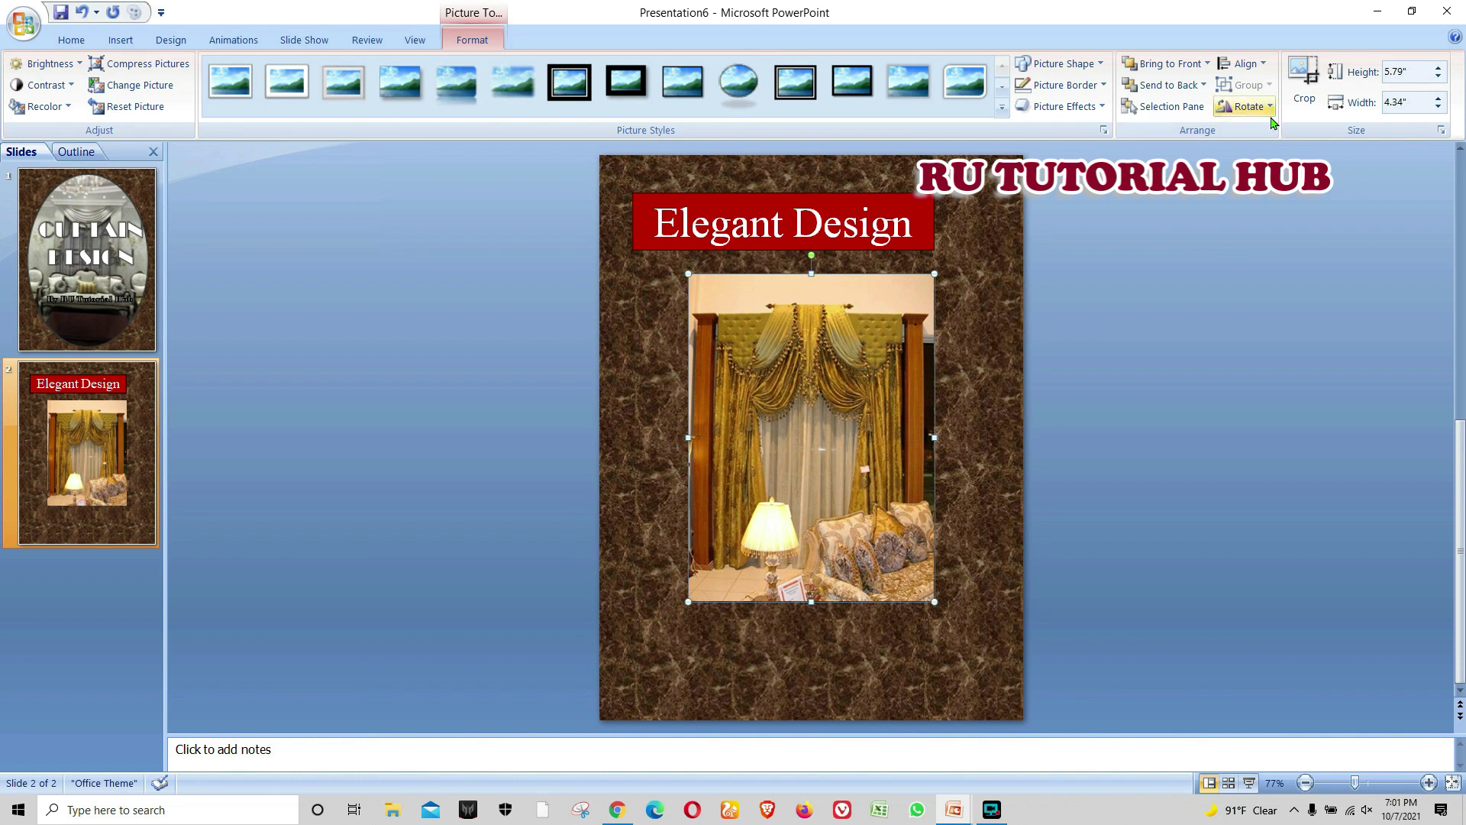
Step: Crop the photo's top, shrink it to 4.5" by 3.57" at upper left, and add a white frame
click(1305, 98)
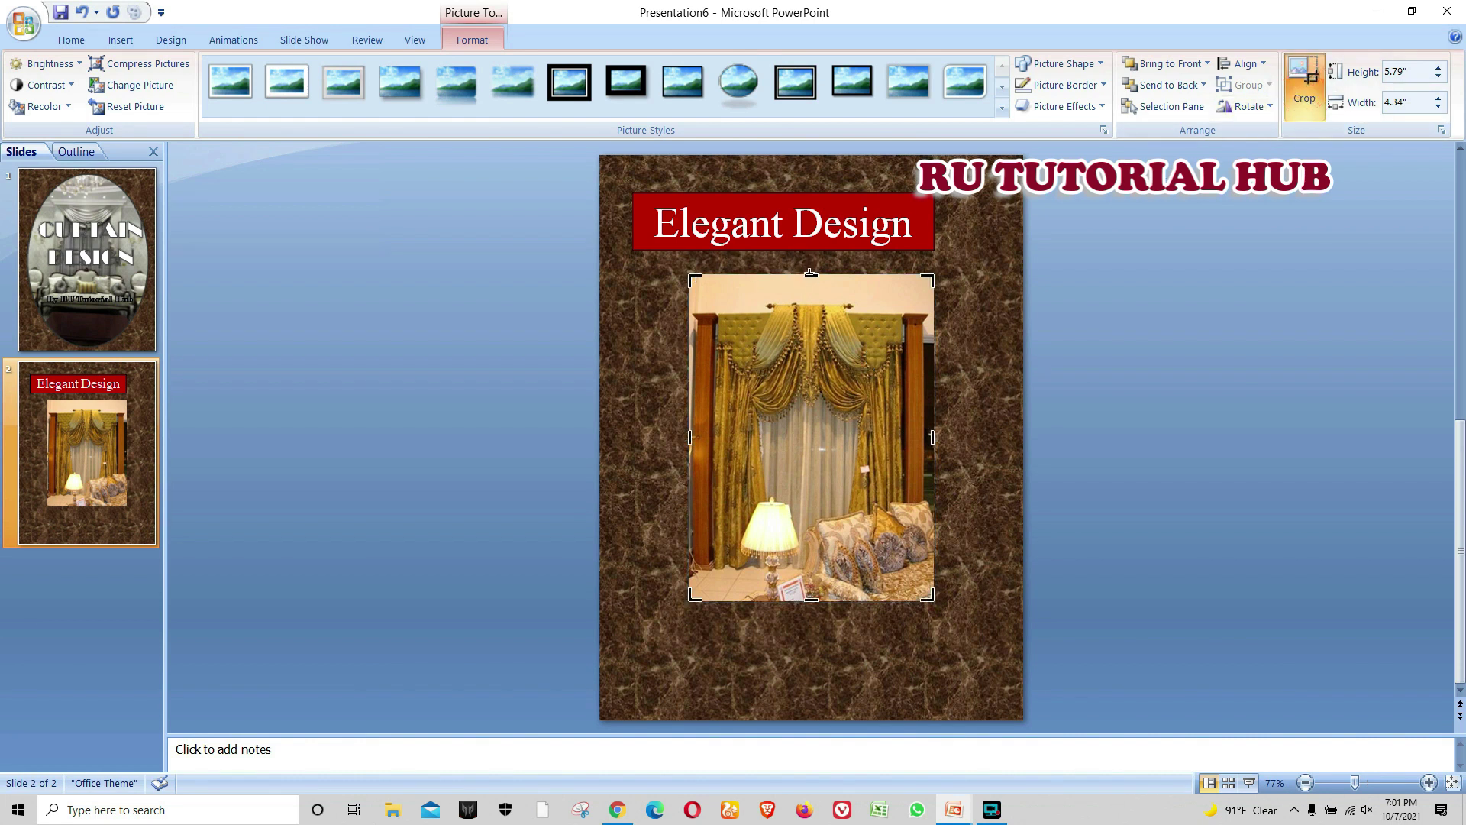
drag(810, 274, 813, 292)
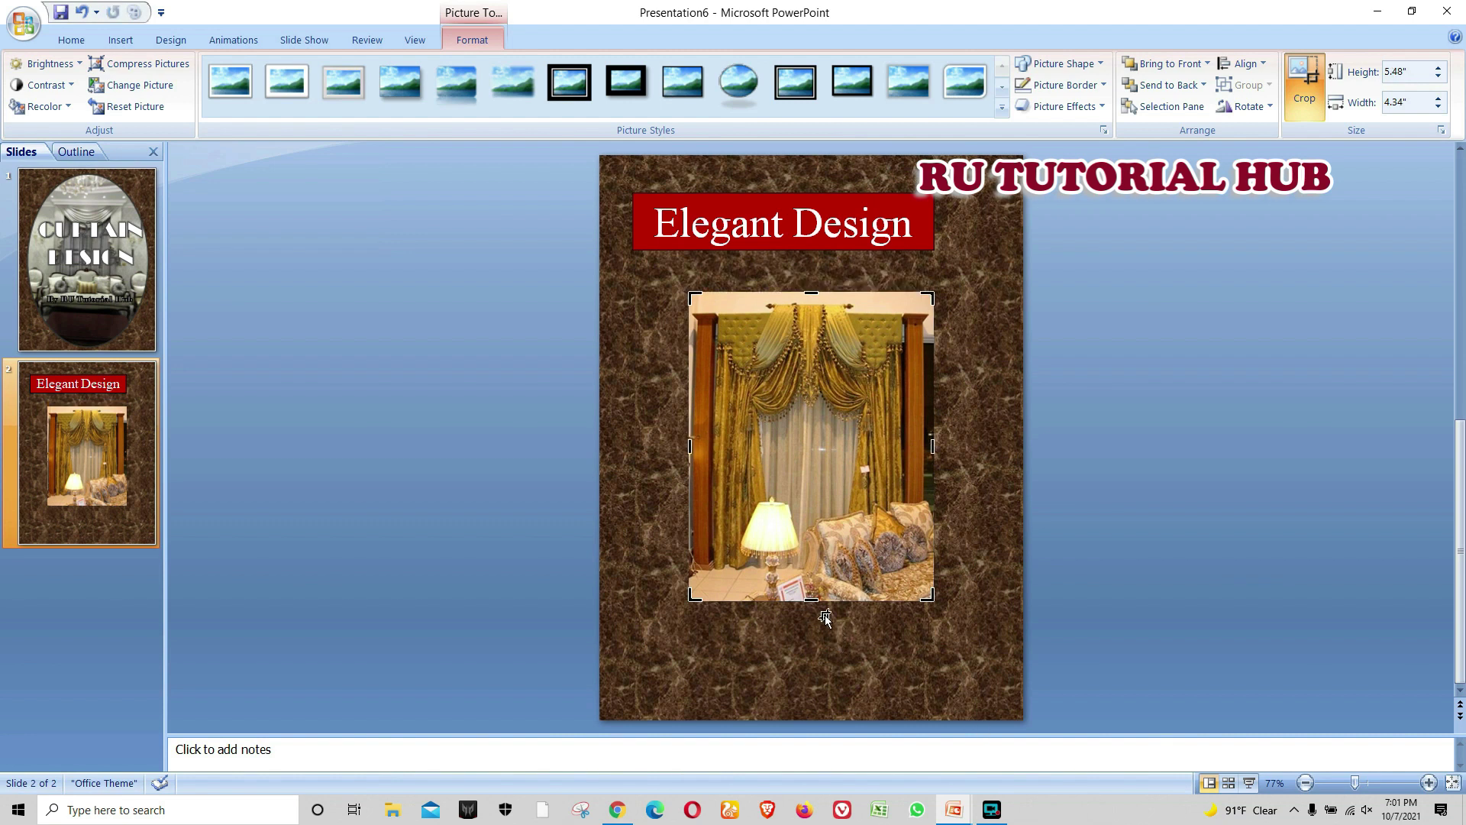
click(964, 498)
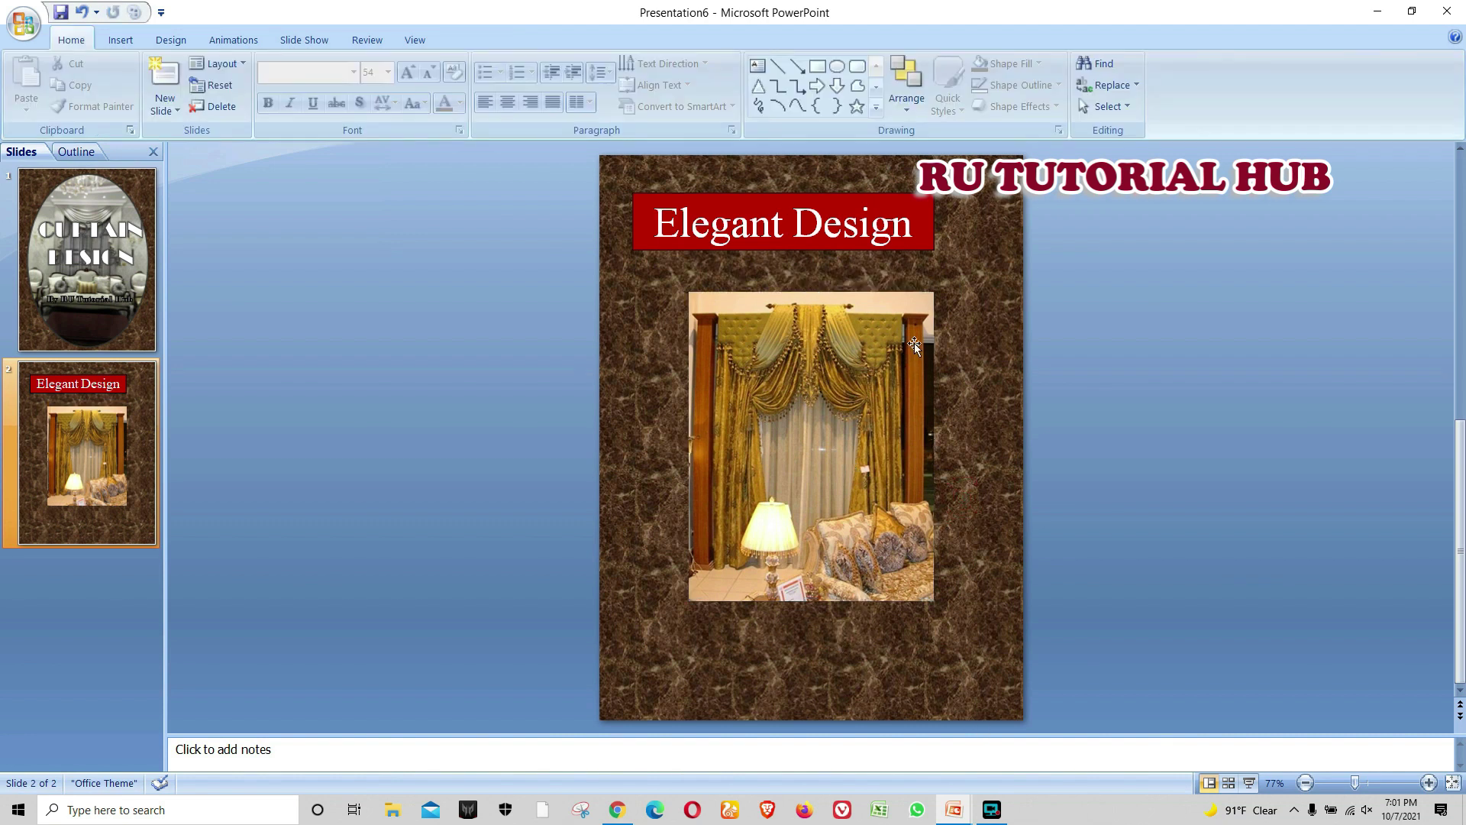
click(804, 407)
drag(888, 455, 756, 404)
drag(623, 512, 615, 523)
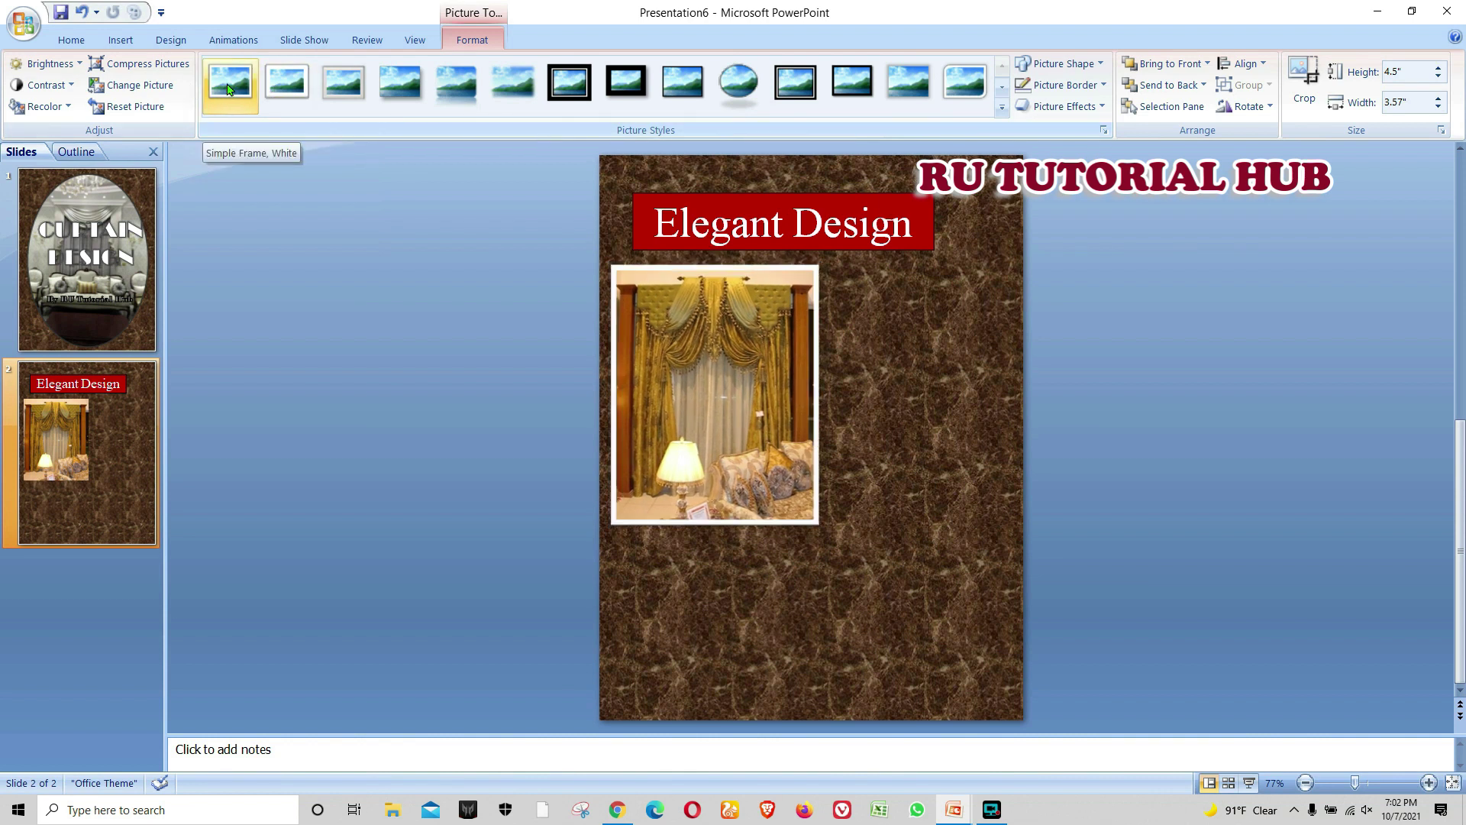
click(328, 93)
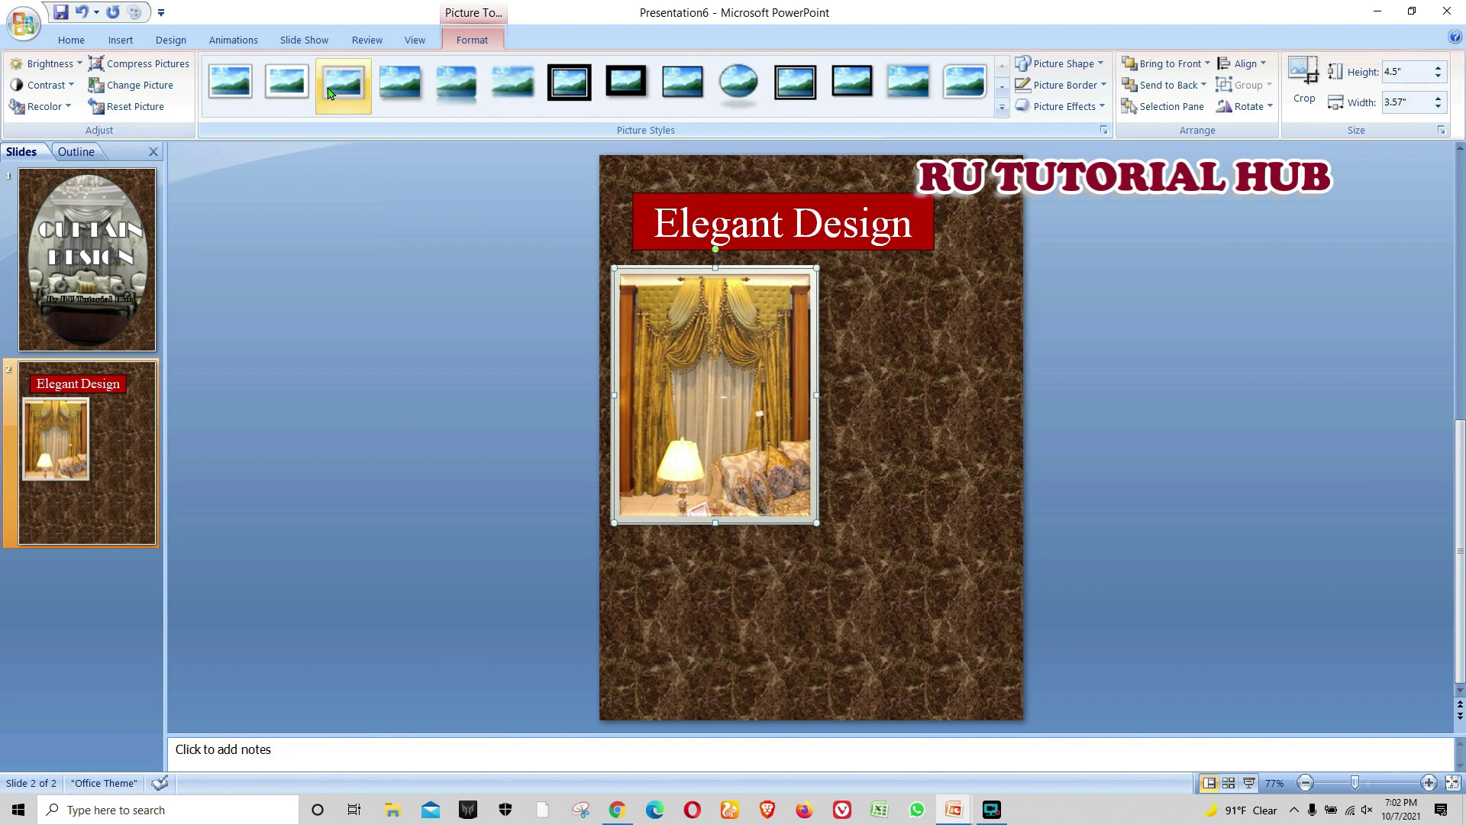
click(130, 48)
Step: Insert the purple curtain photo and resize it to 4.6" by 3.46"
click(76, 83)
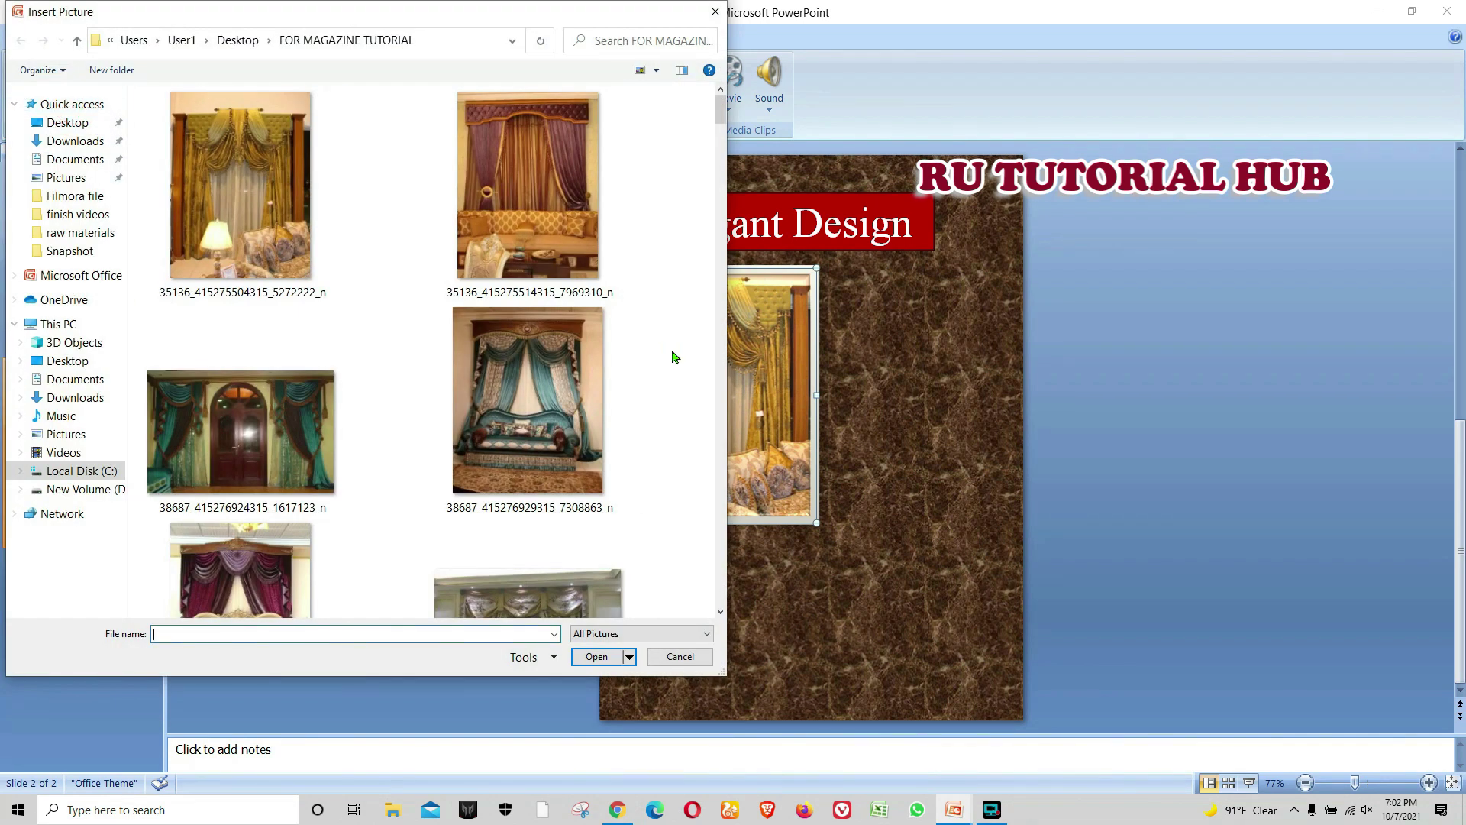
click(555, 195)
click(597, 659)
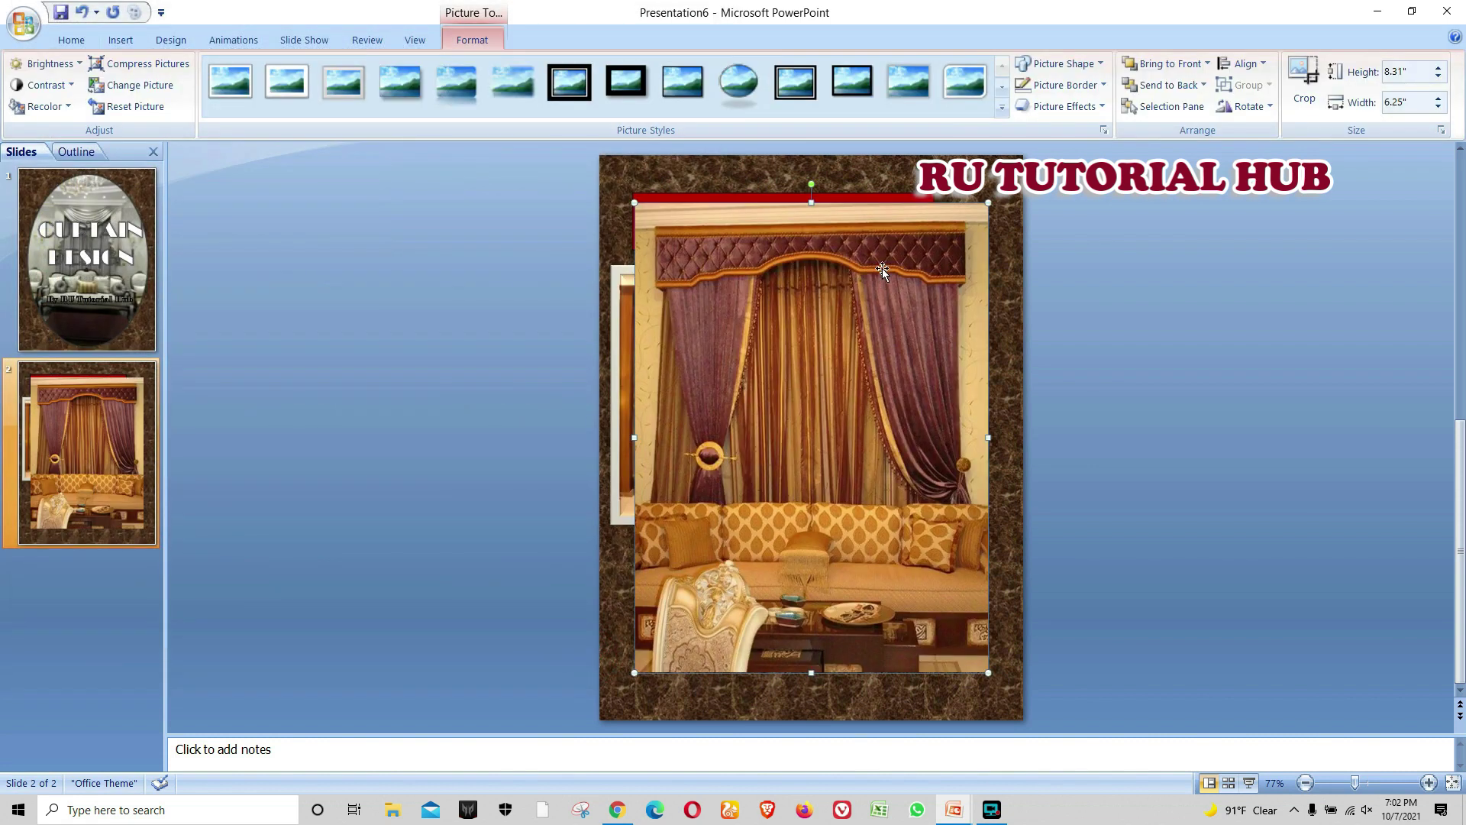
drag(988, 205, 853, 382)
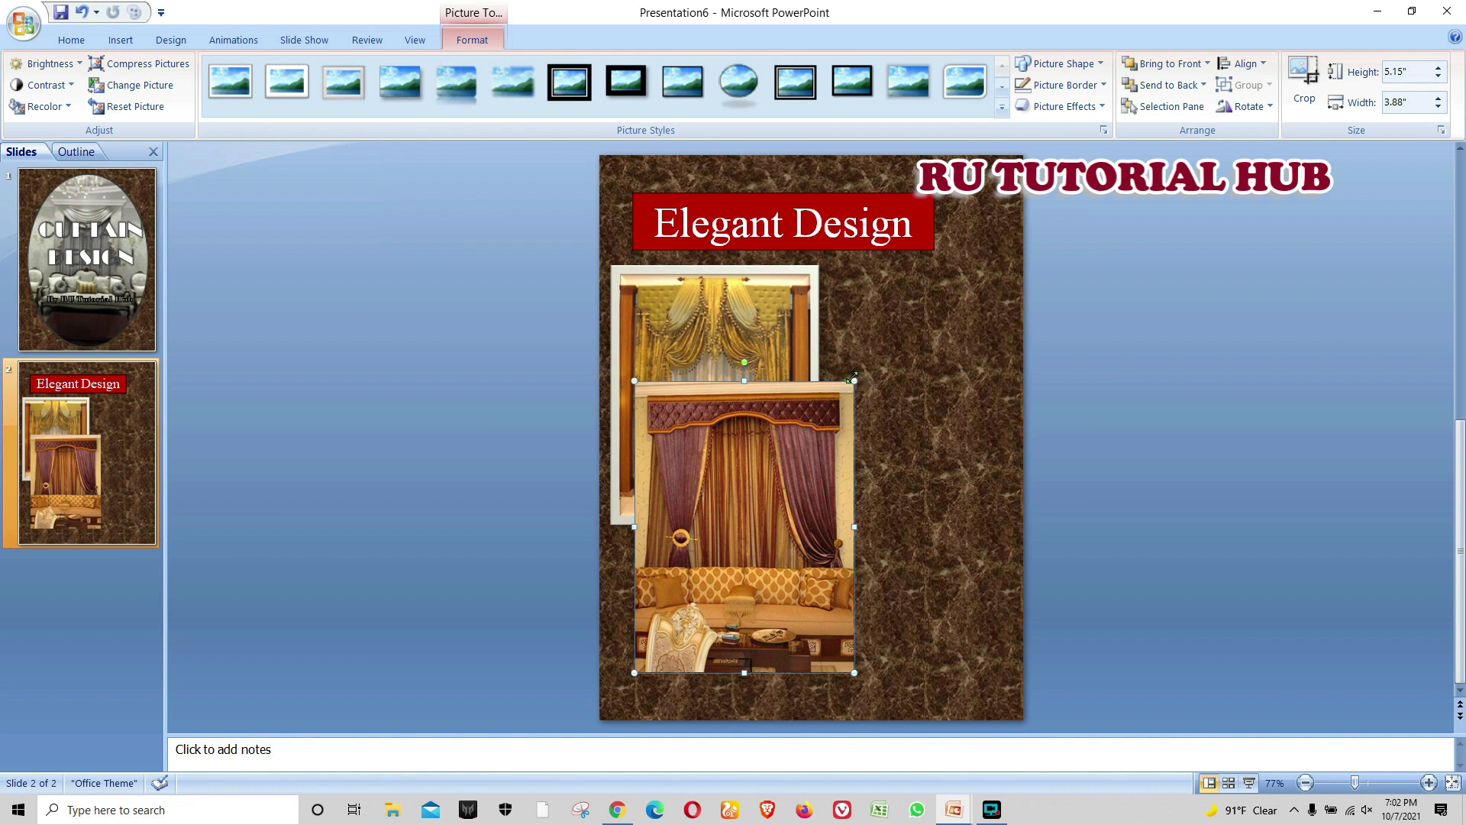
drag(852, 378, 871, 338)
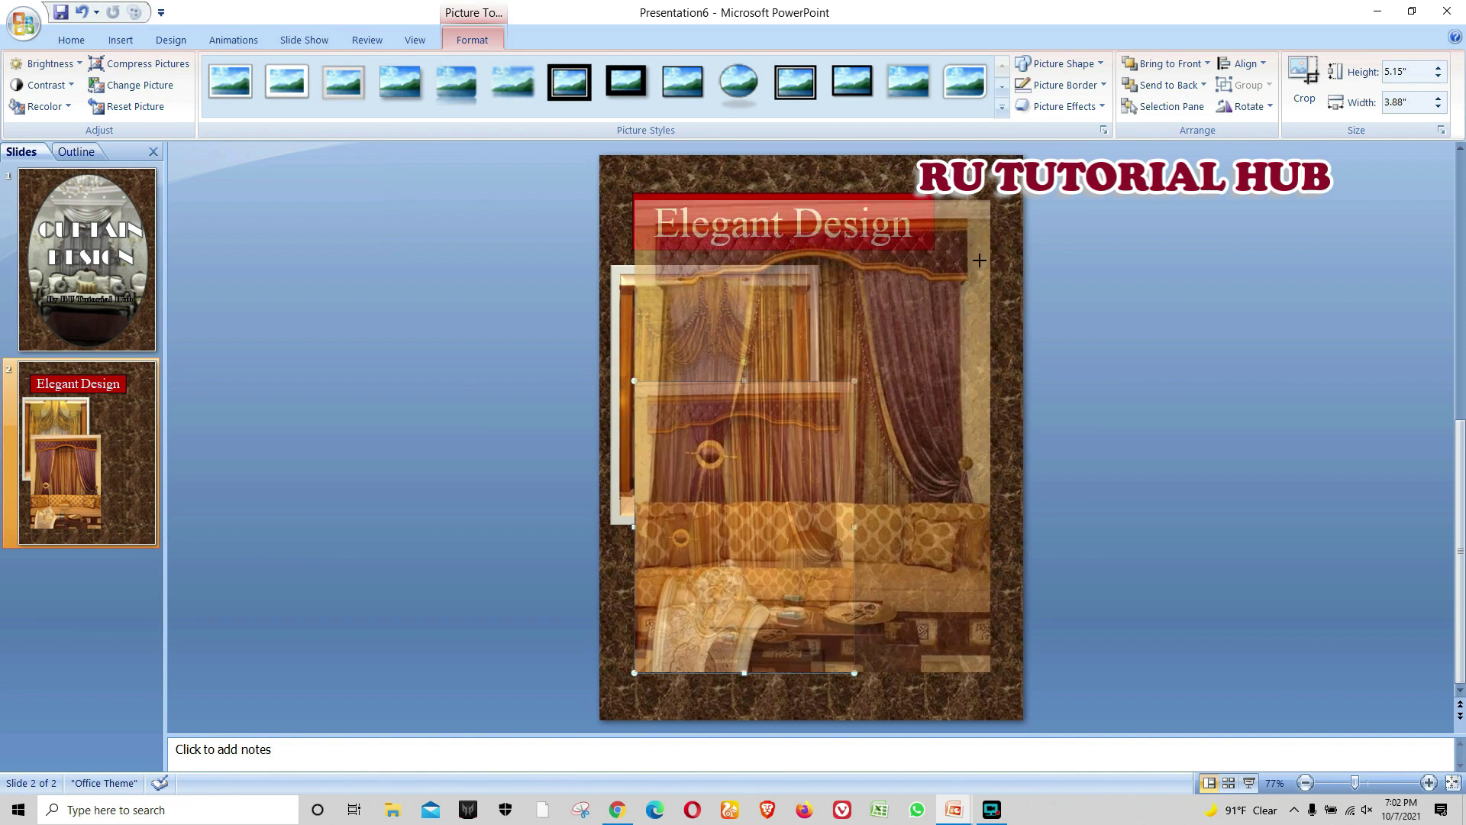
drag(871, 338, 973, 260)
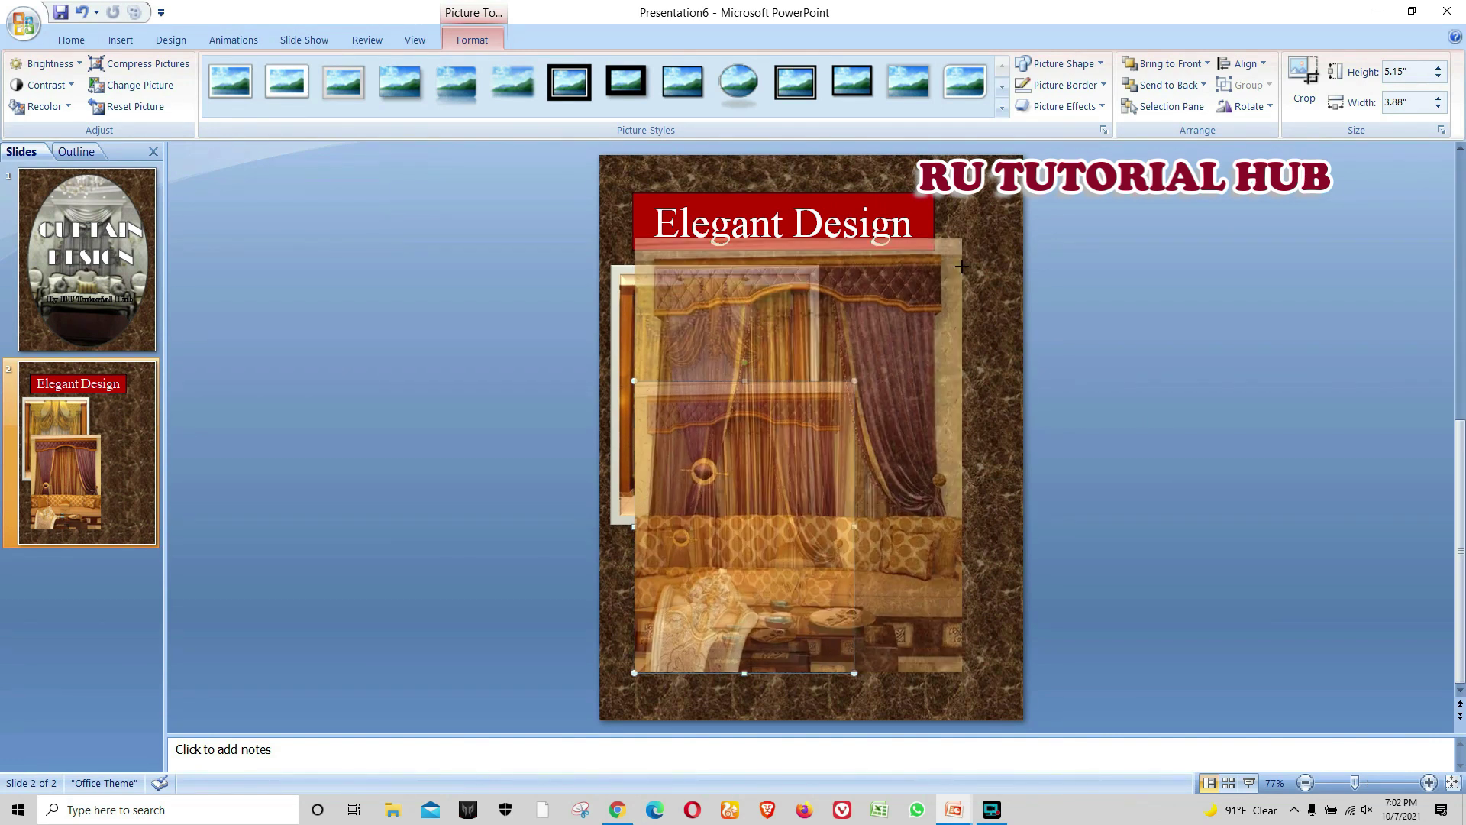
mouse_move(973, 261)
mouse_down()
mouse_move(855, 333)
mouse_move(885, 316)
mouse_up()
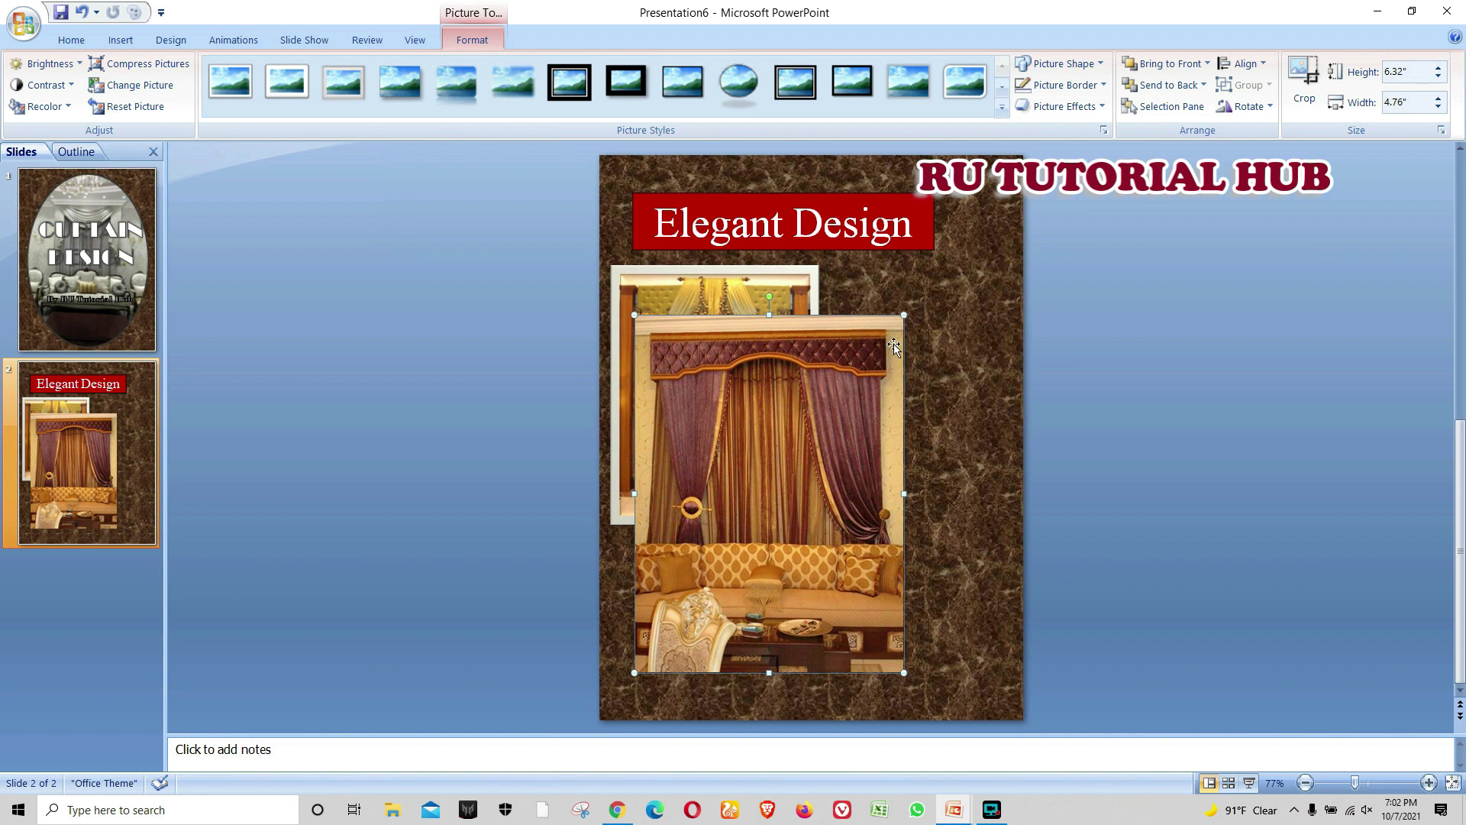
mouse_move(905, 313)
mouse_down()
mouse_move(941, 322)
mouse_move(907, 313)
mouse_up()
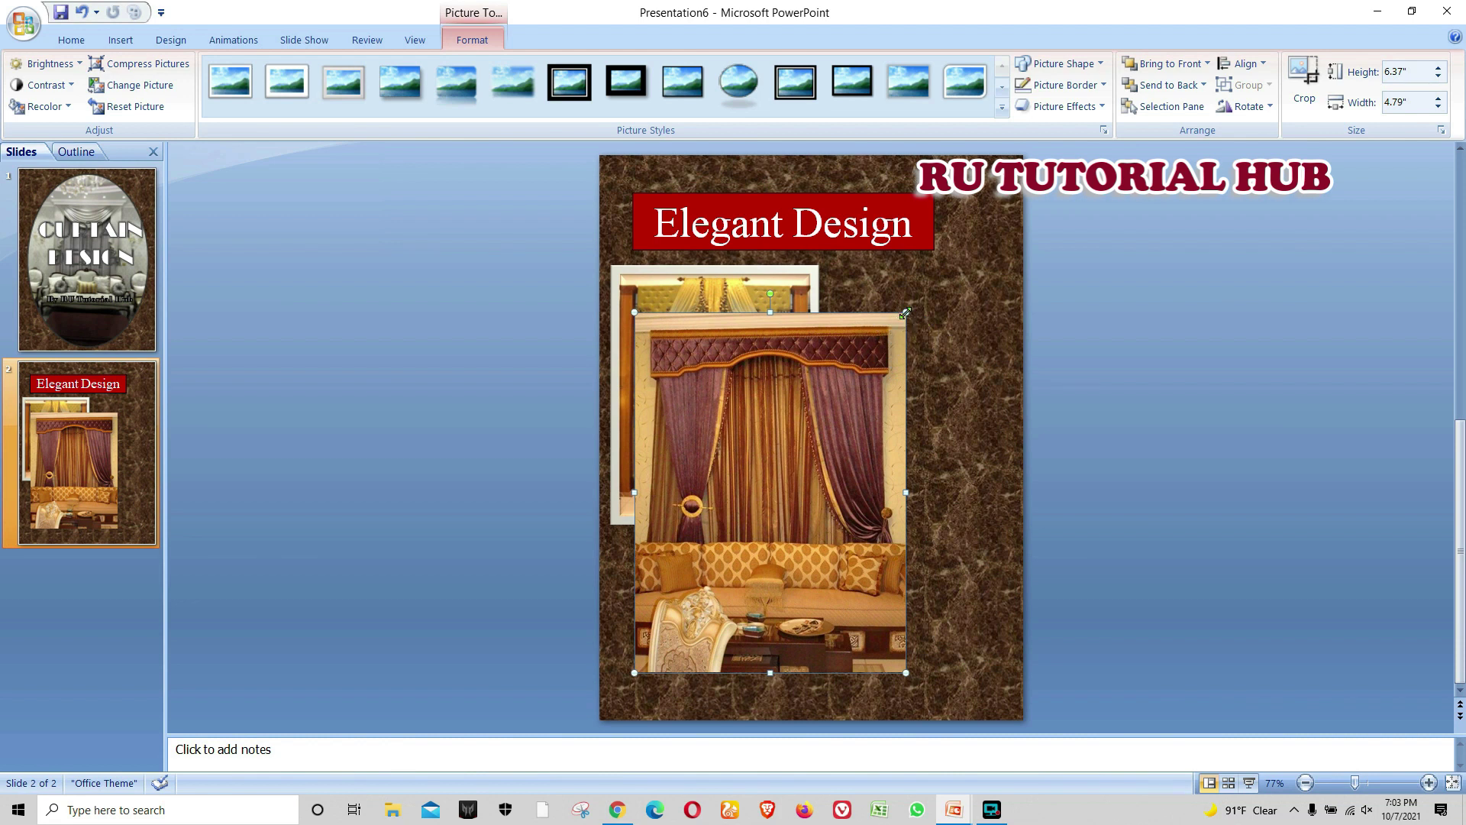
drag(905, 313, 911, 336)
drag(911, 336, 831, 413)
Step: Move the purple photo to the lower right in a white frame, enlarged to 5.12" by 3.86"
mouse_move(740, 487)
mouse_down()
mouse_move(856, 366)
mouse_move(899, 385)
mouse_move(888, 454)
mouse_move(904, 397)
mouse_up()
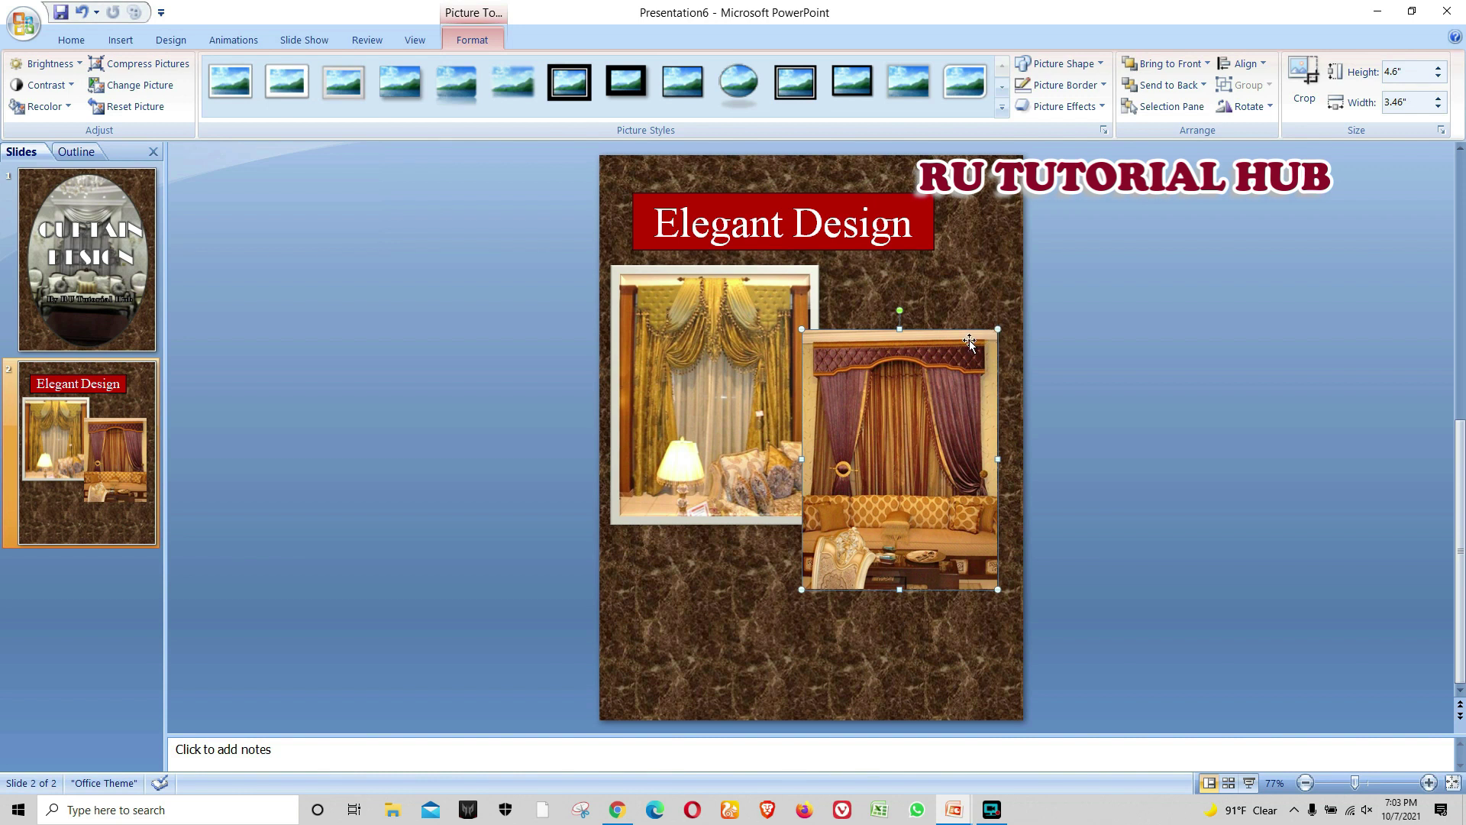
click(338, 78)
drag(877, 369, 868, 440)
mouse_move(981, 411)
mouse_down()
mouse_move(977, 451)
mouse_move(1006, 404)
mouse_up()
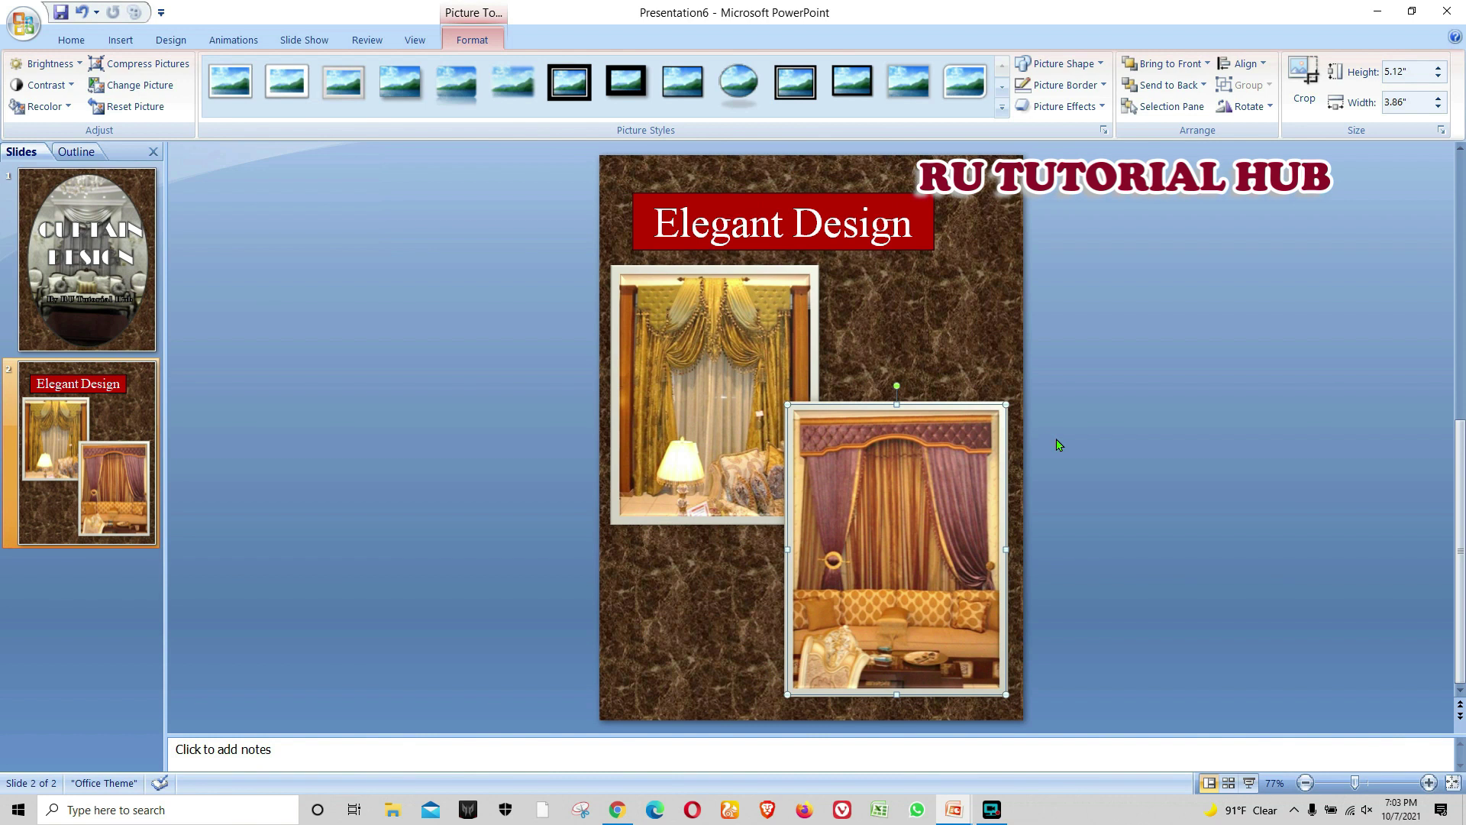
Step: Add a blank third slide
click(114, 42)
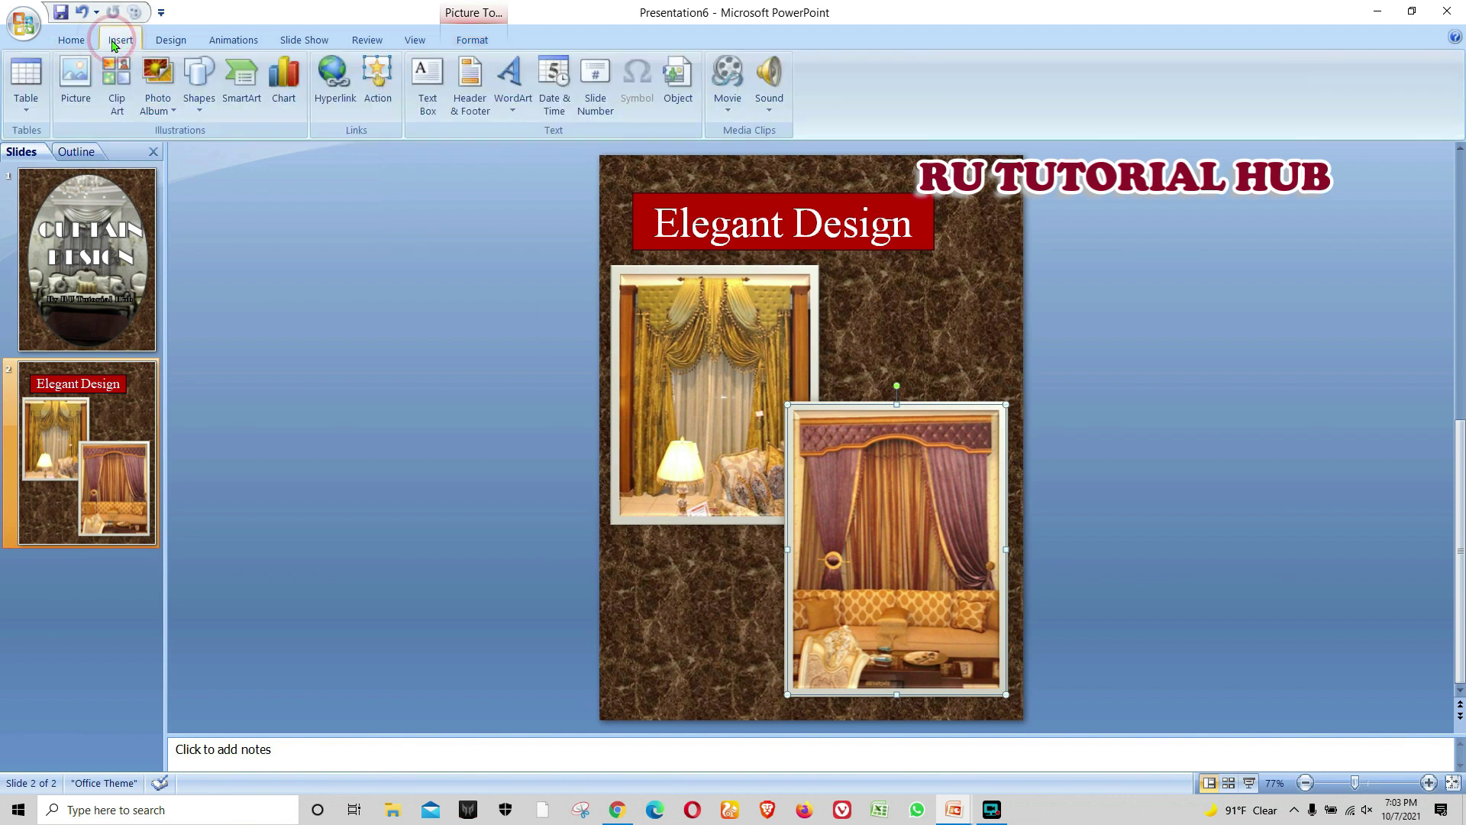
click(67, 42)
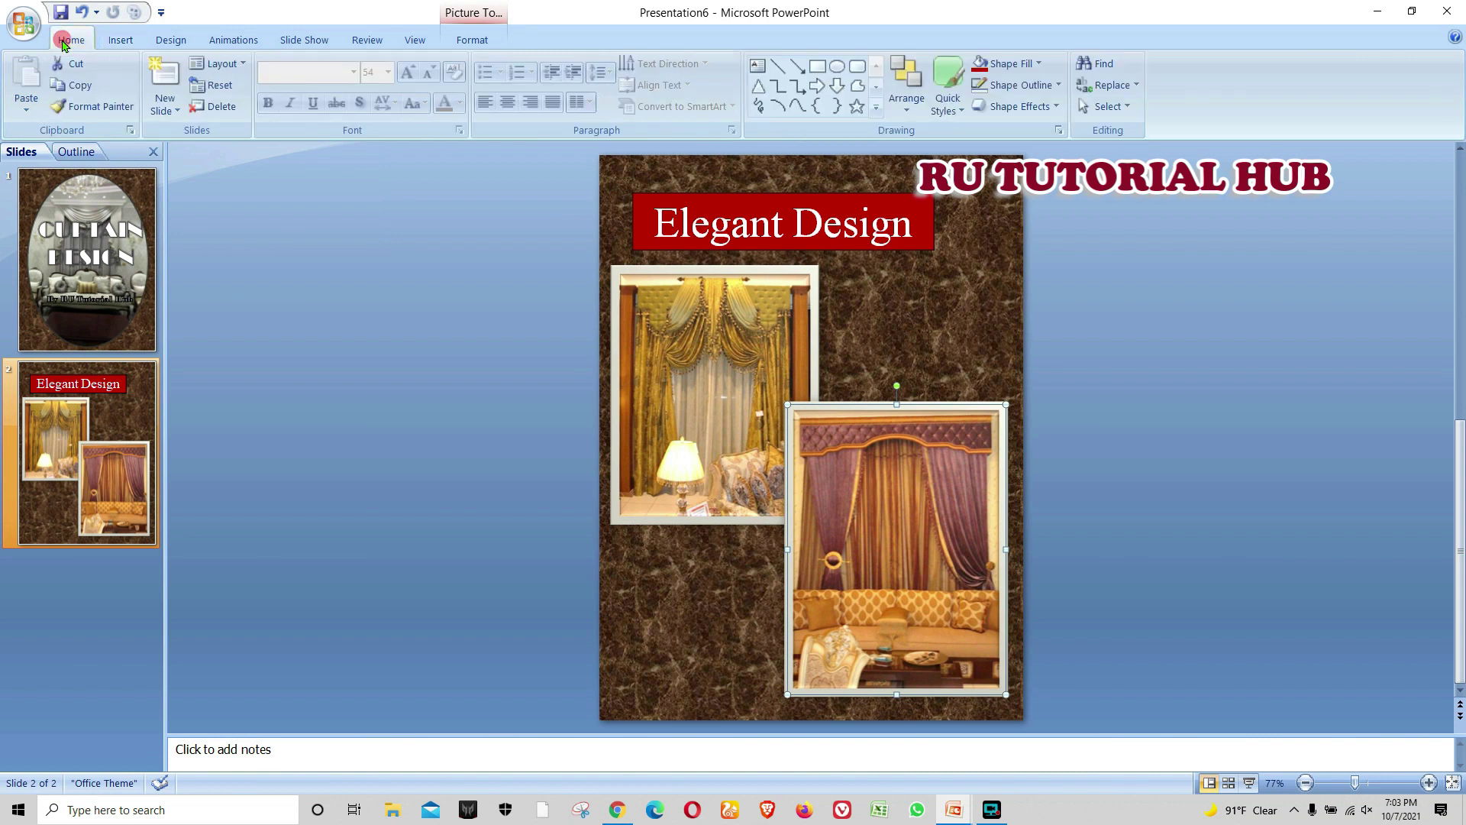
click(165, 113)
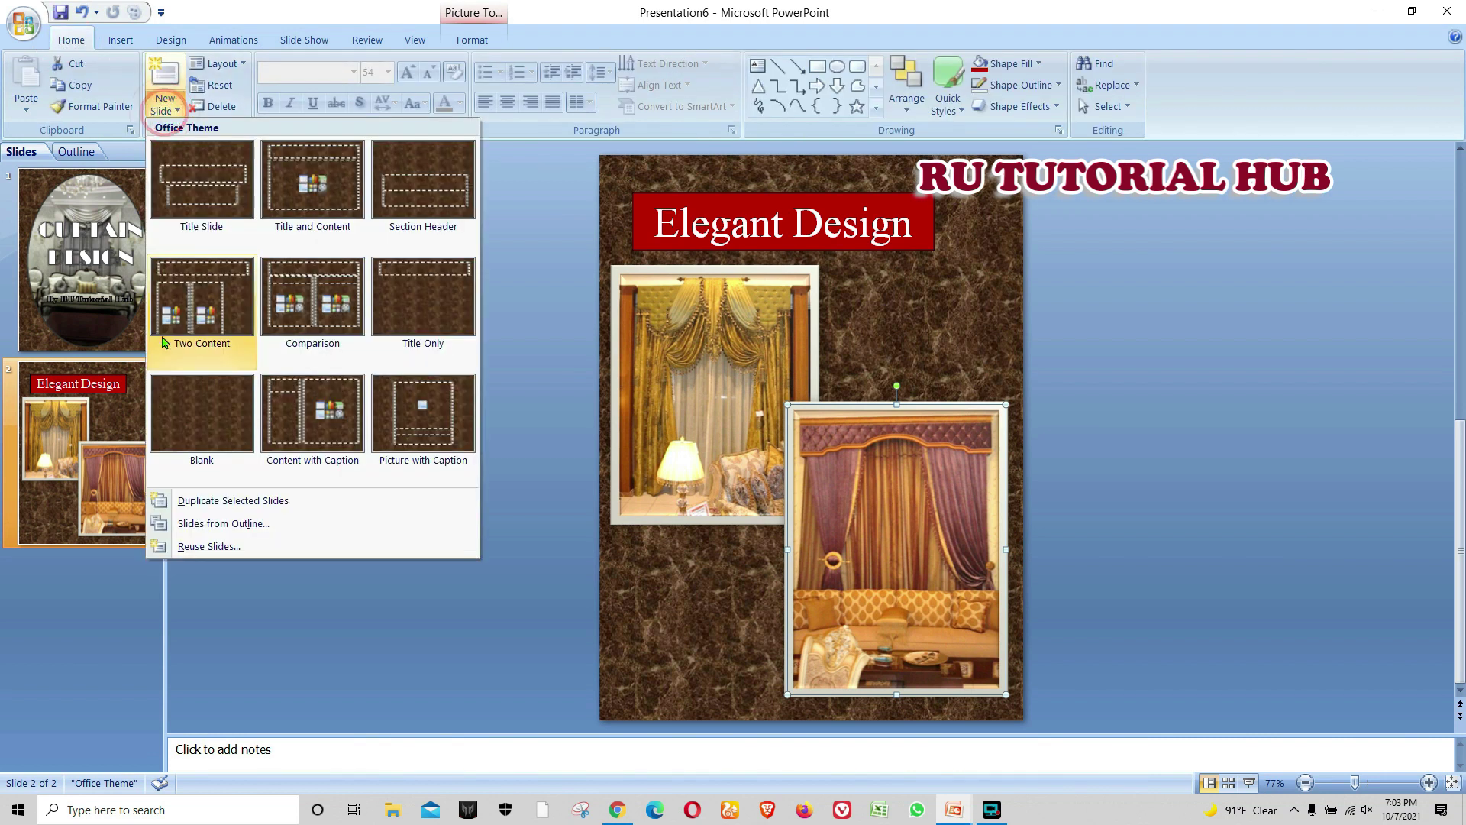
click(210, 431)
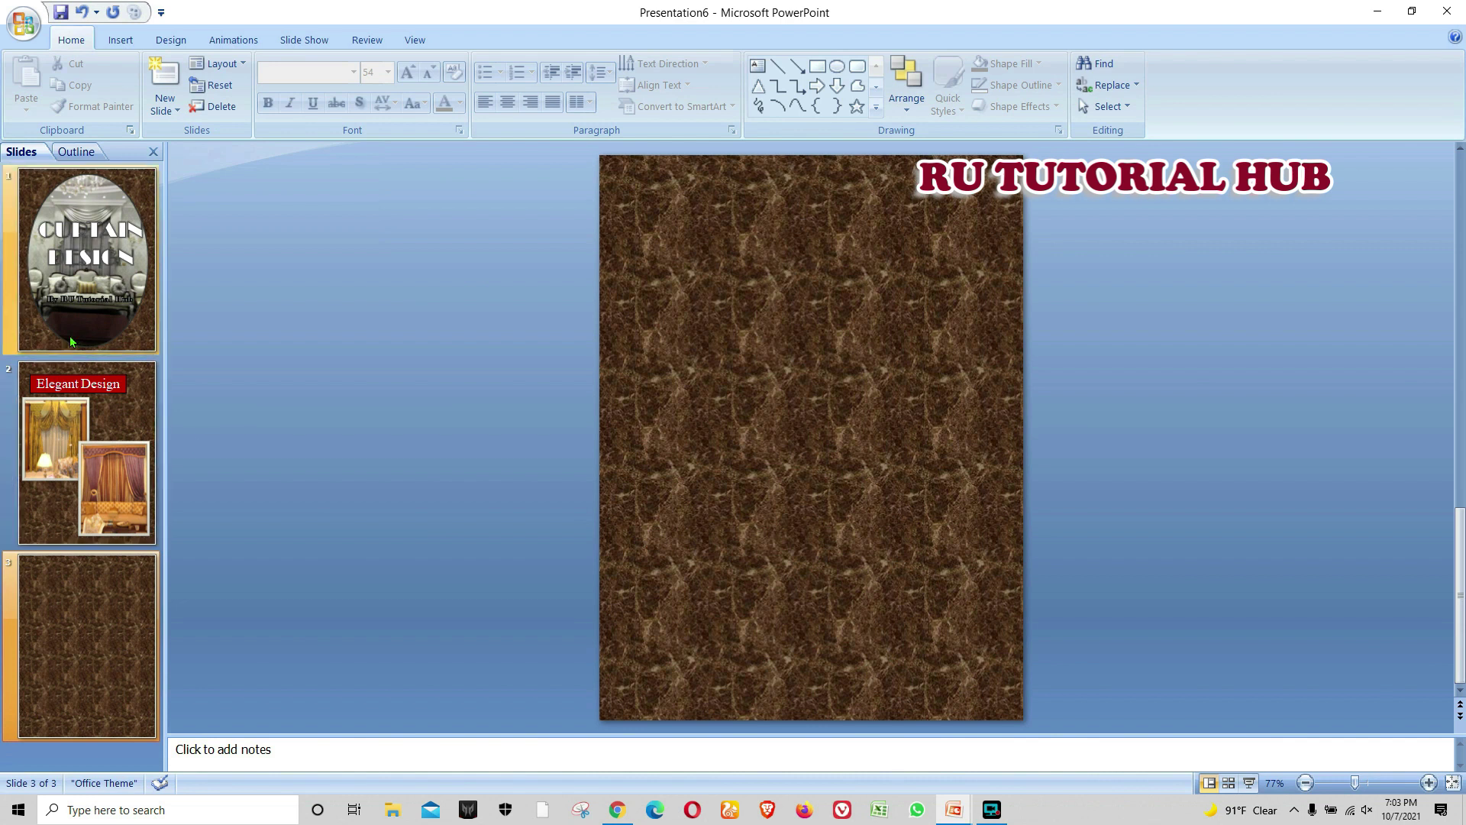
drag(77, 277, 53, 426)
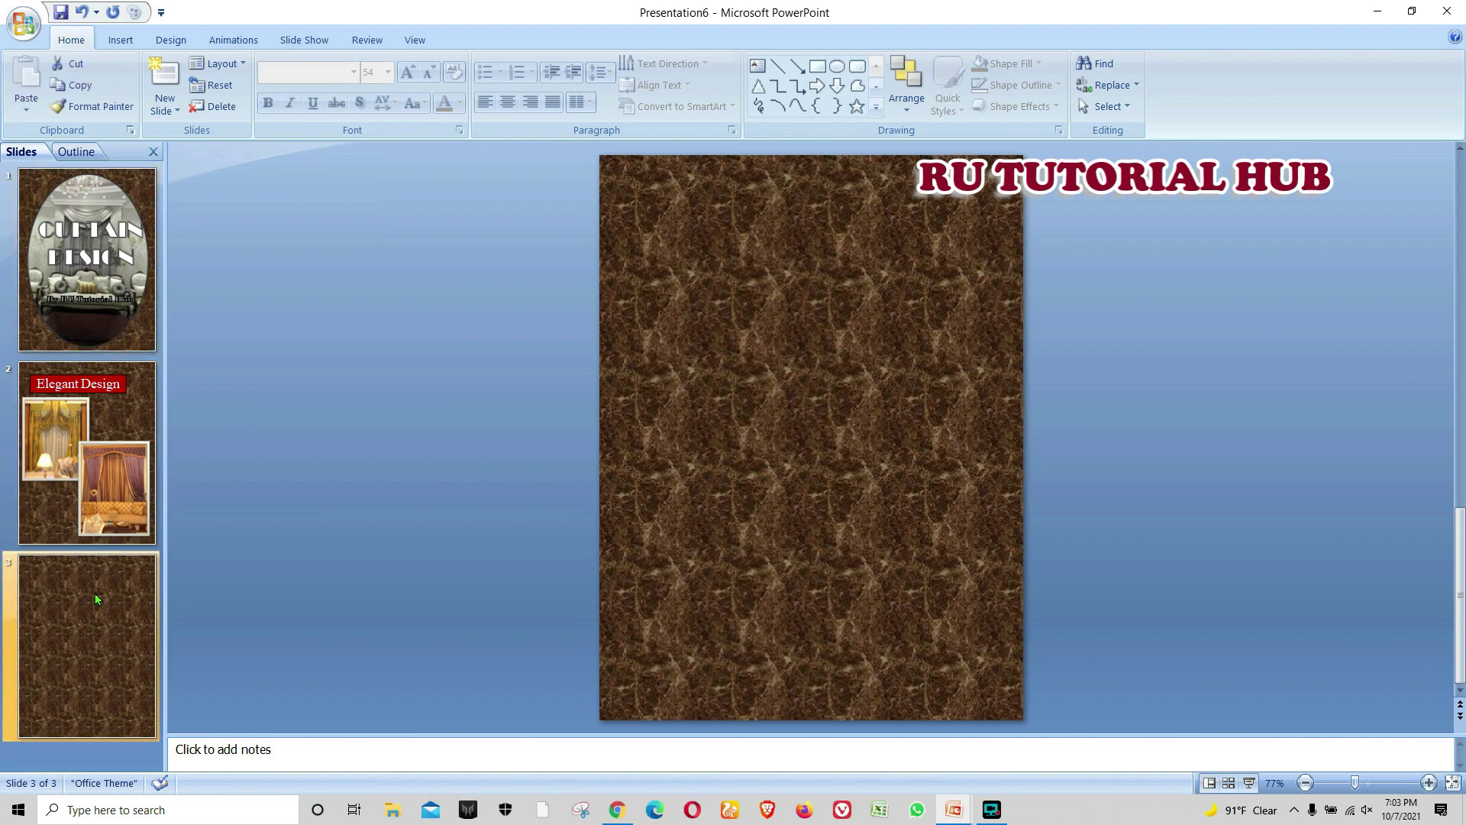
Step: Insert the teal curtain and sofa photo onto the third slide
click(111, 39)
click(76, 88)
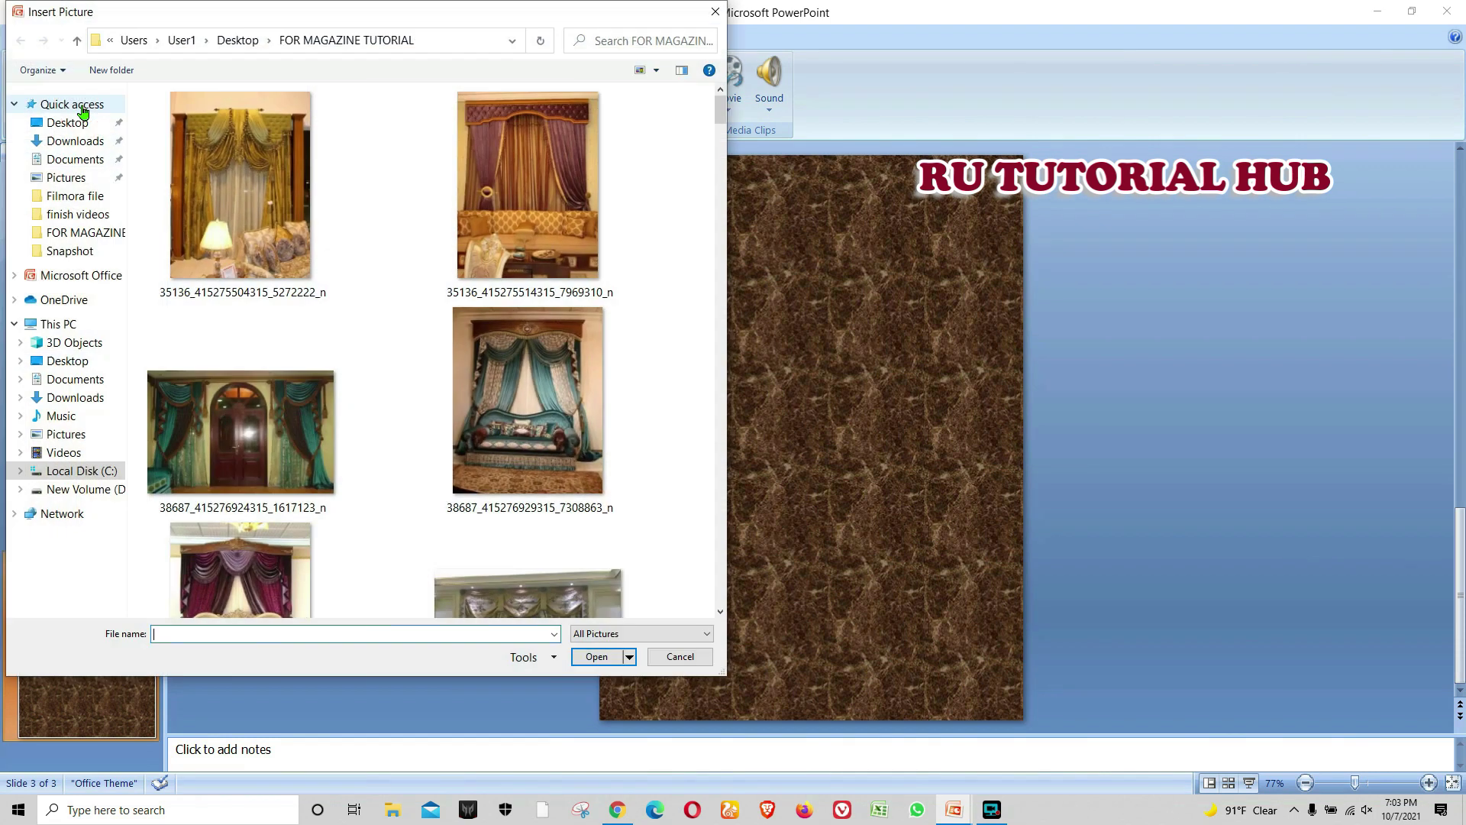
click(534, 363)
click(595, 654)
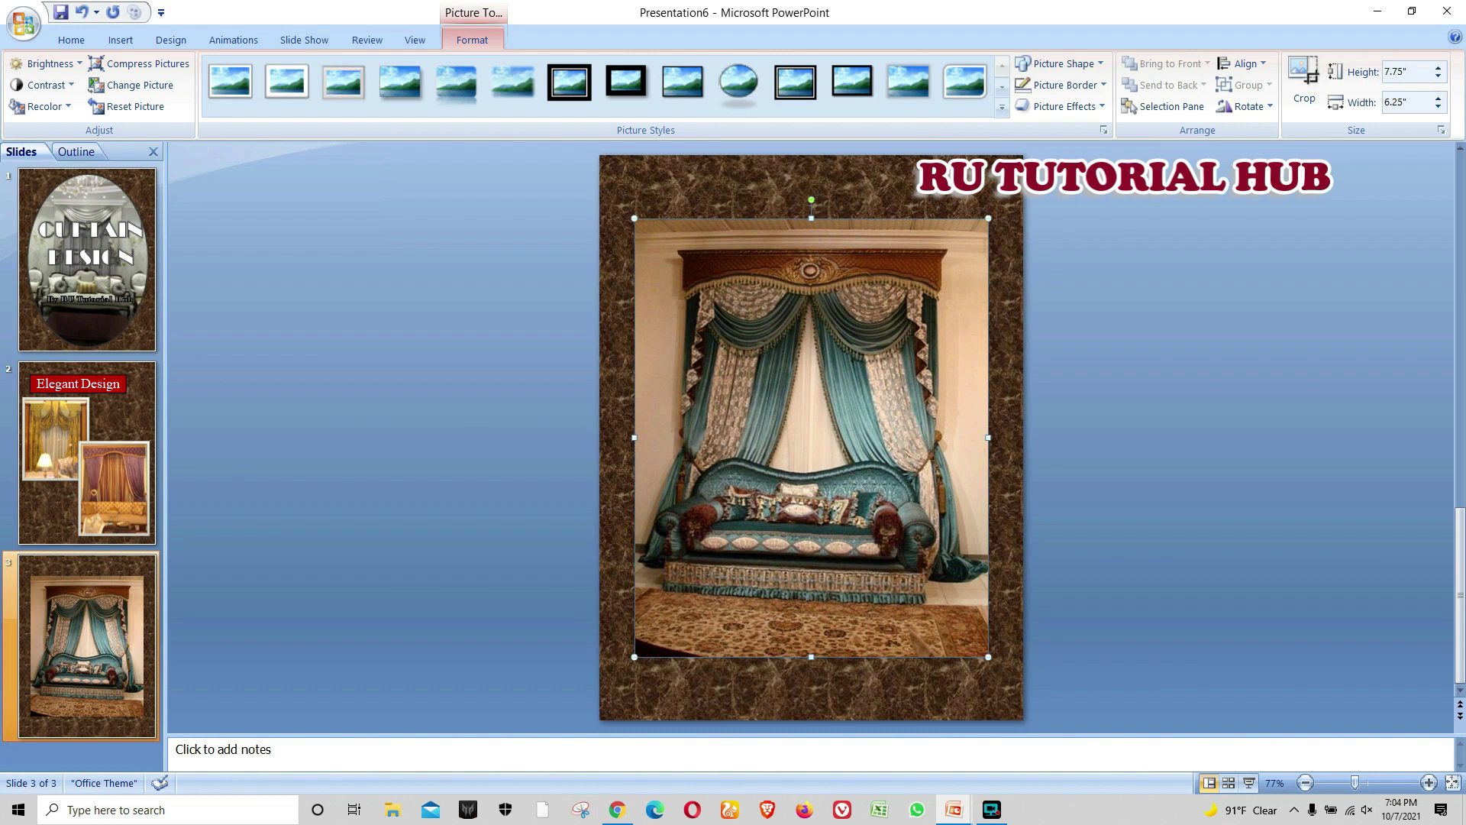
Step: Crop the photo's bottom, top and left edges, then shrink it and move it toward the top
click(1304, 85)
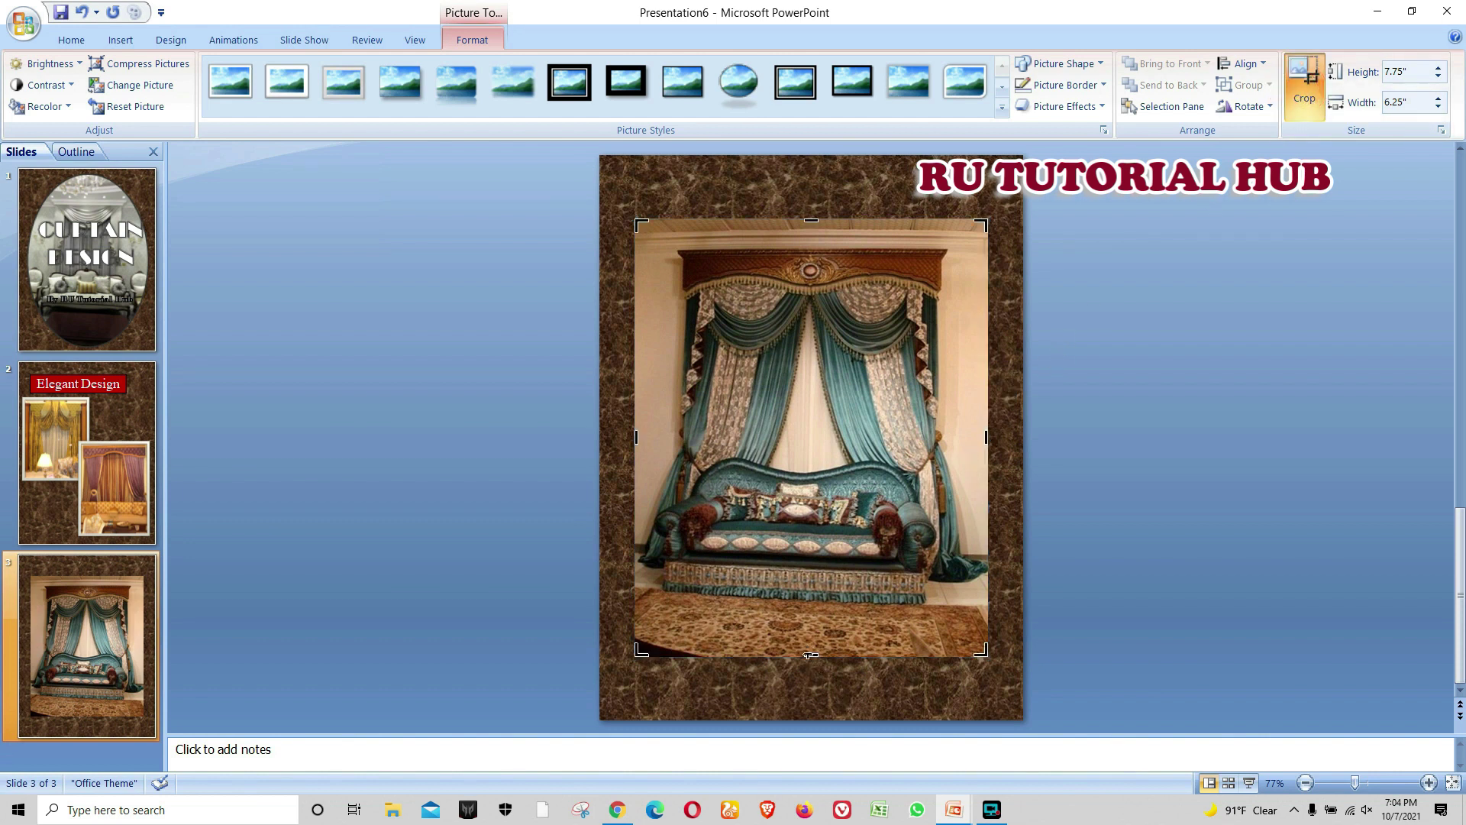
drag(809, 655, 811, 624)
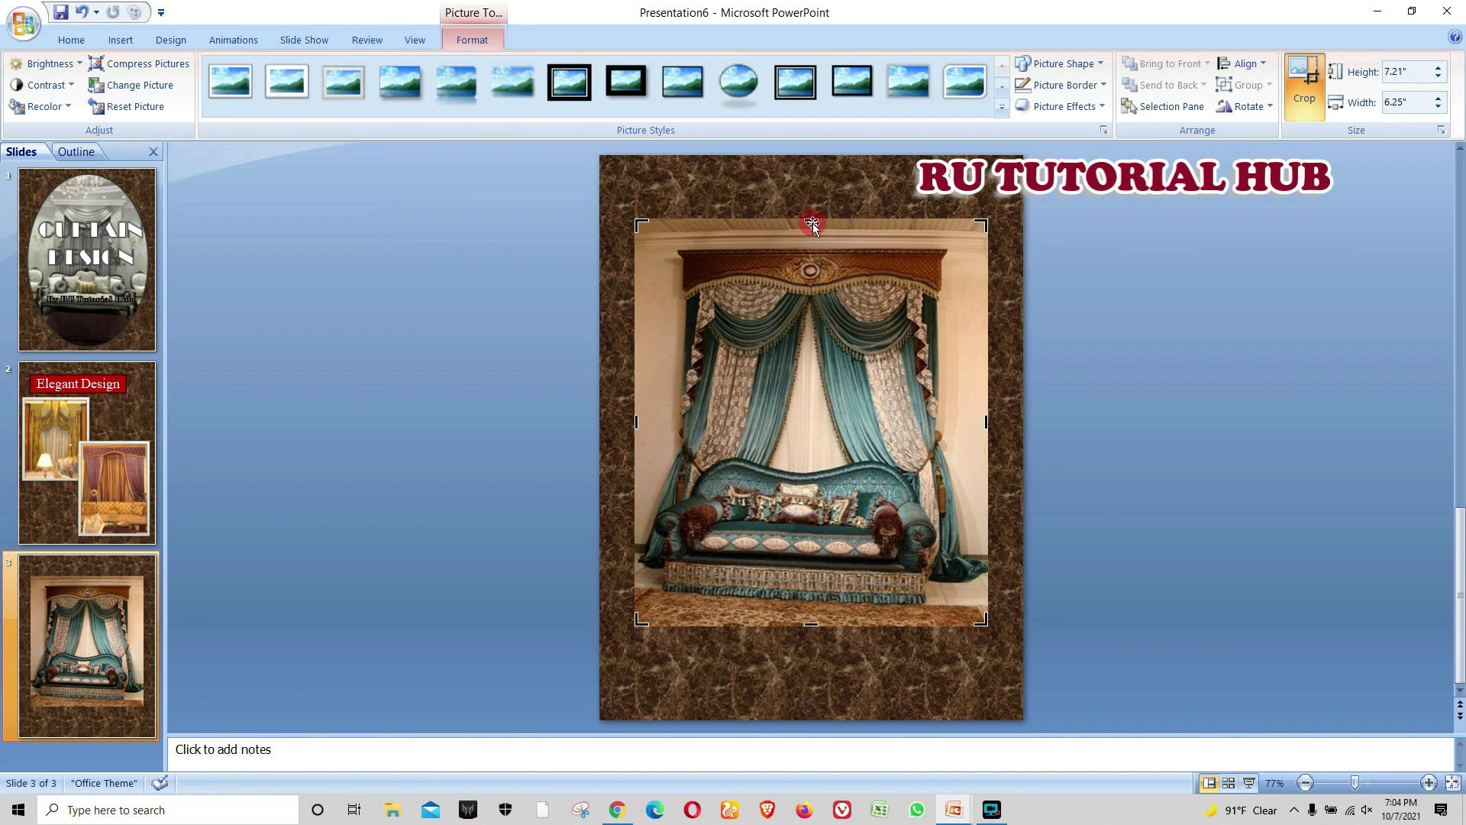
drag(812, 225, 812, 238)
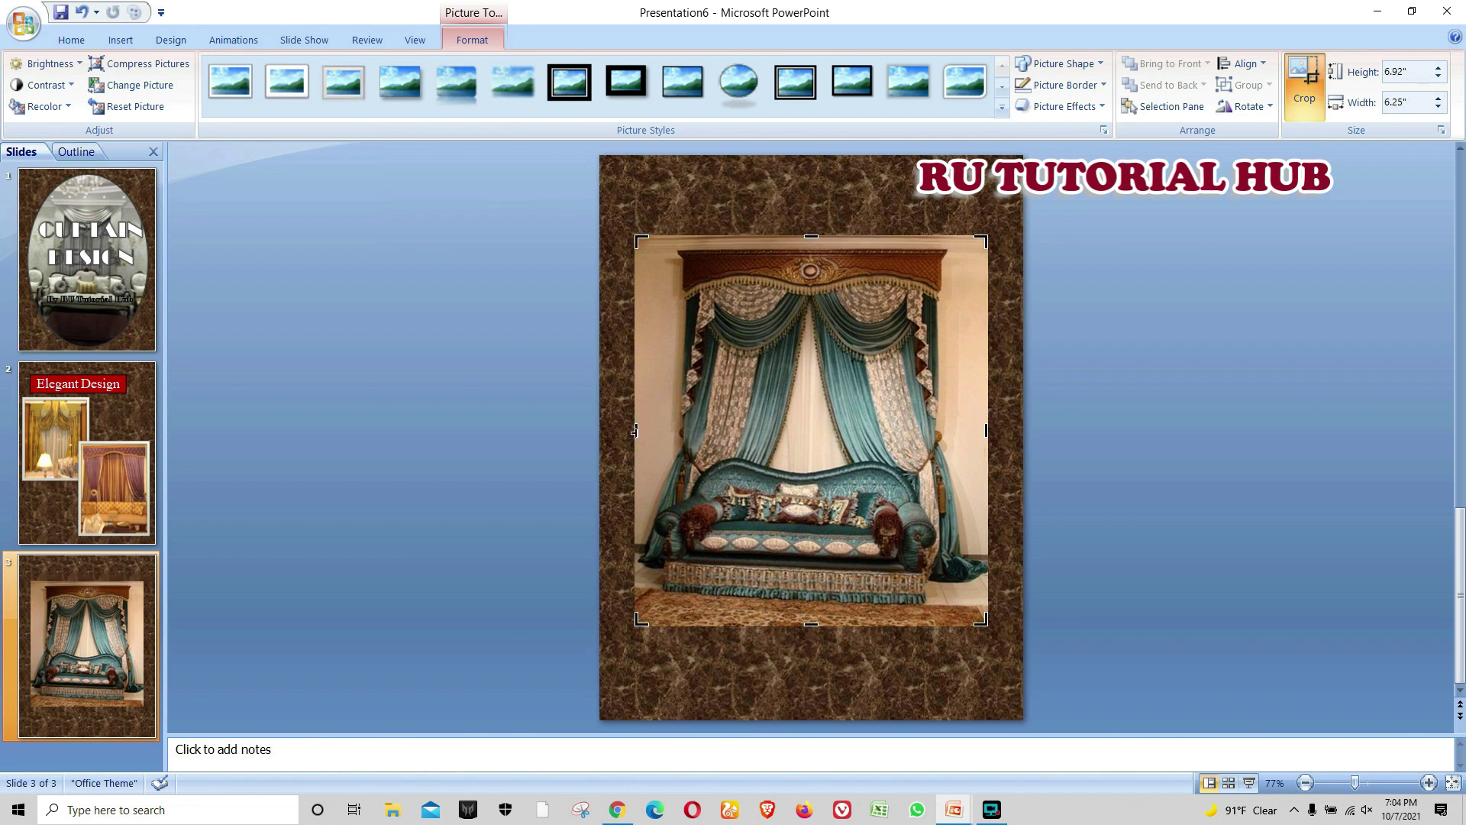
drag(634, 433, 638, 431)
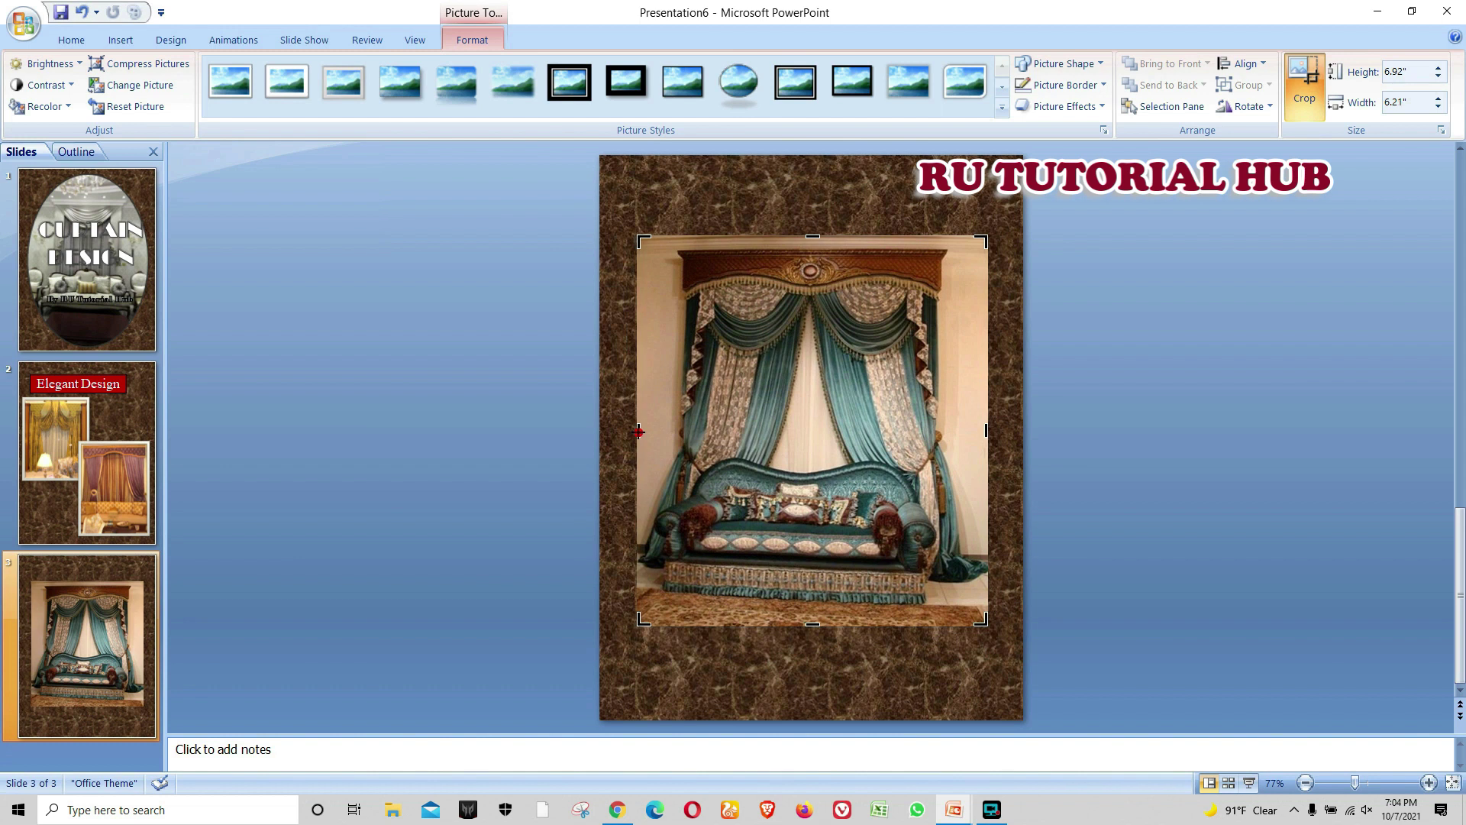
click(1012, 301)
click(943, 275)
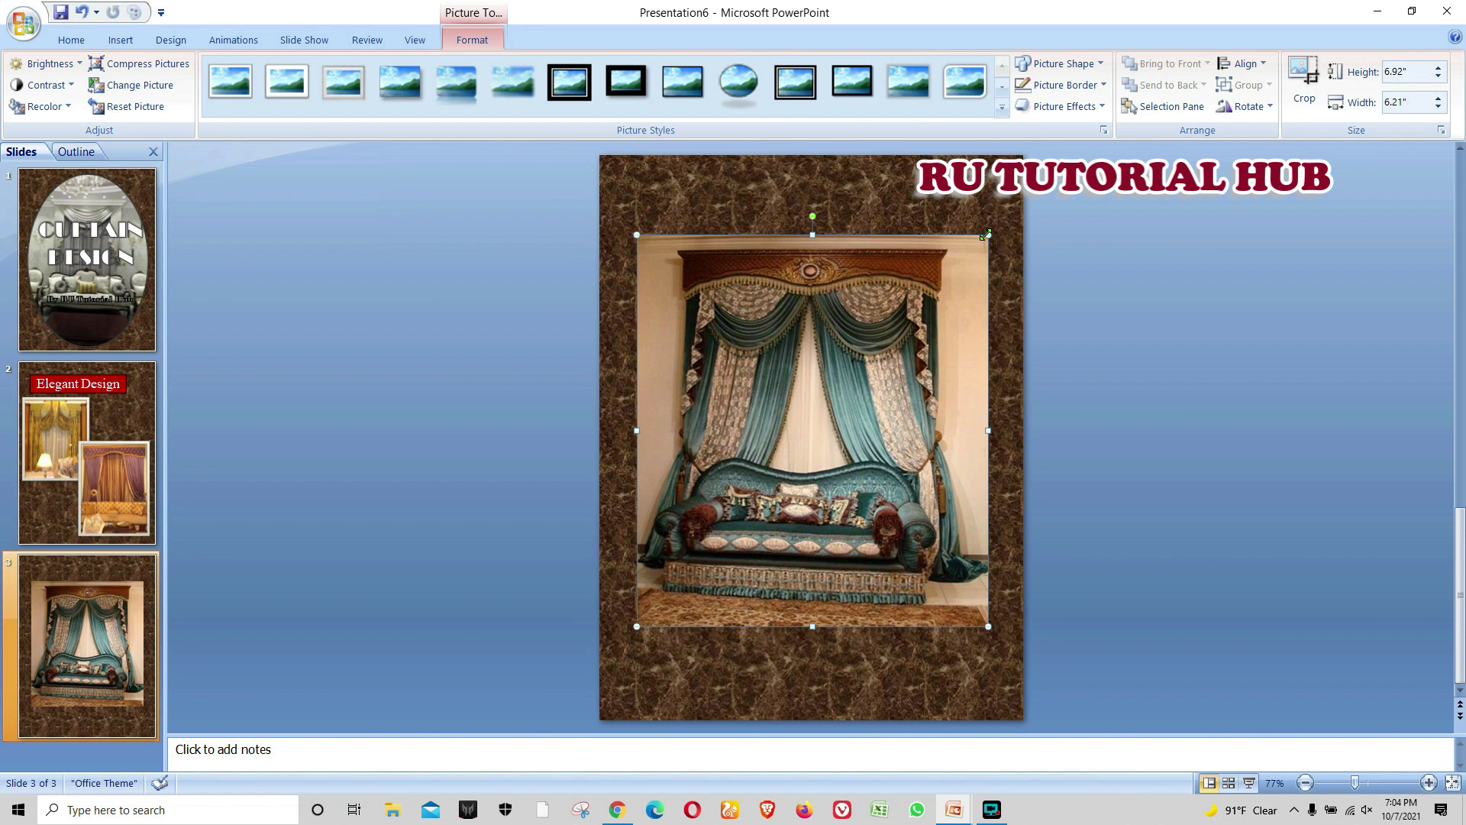
drag(986, 235, 946, 282)
drag(858, 394, 840, 306)
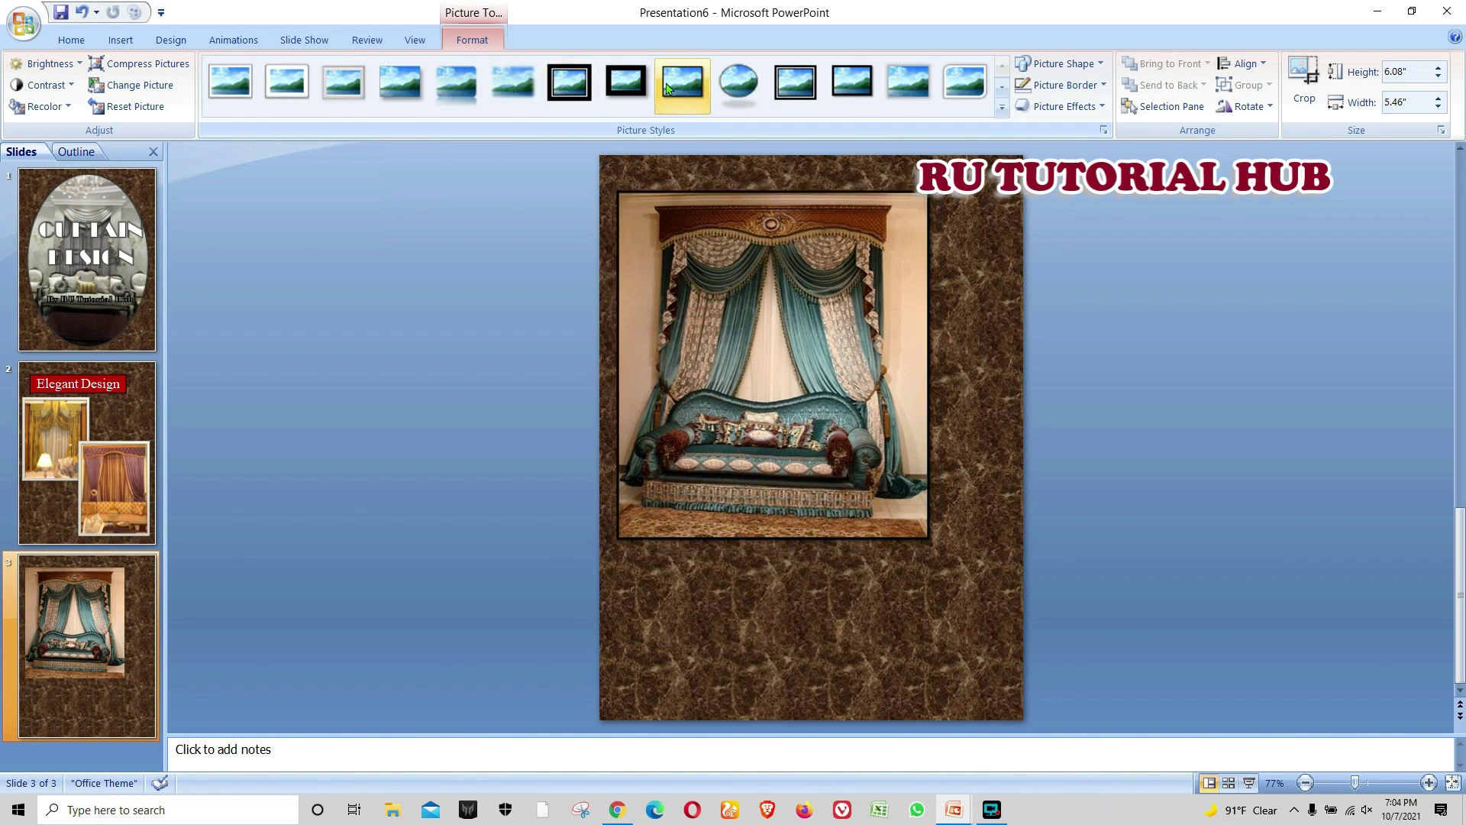
Step: Apply the Rotated, White frame and size the photo to 5.42" by 4.86" near the top
click(1001, 107)
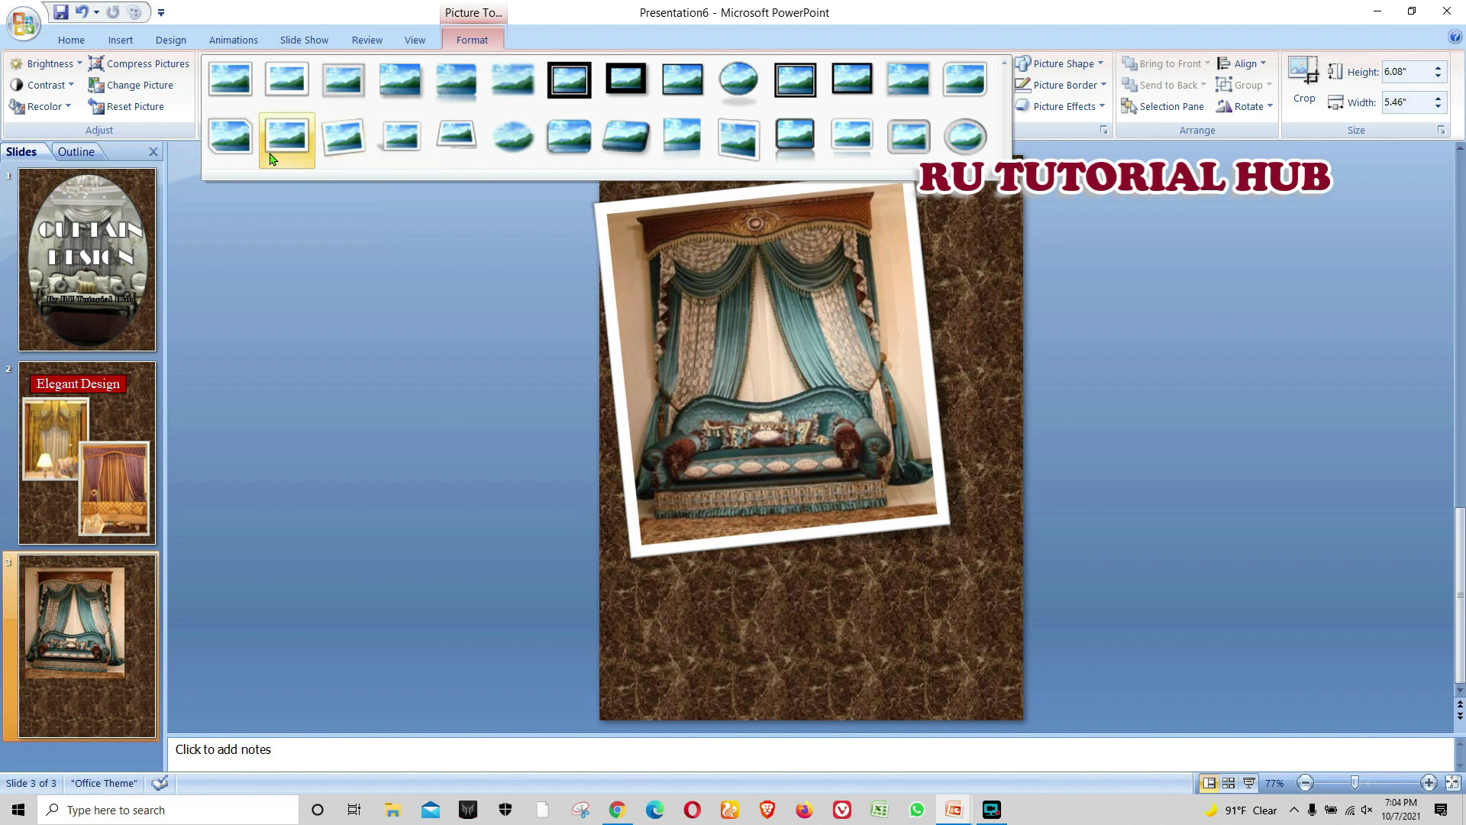
click(344, 141)
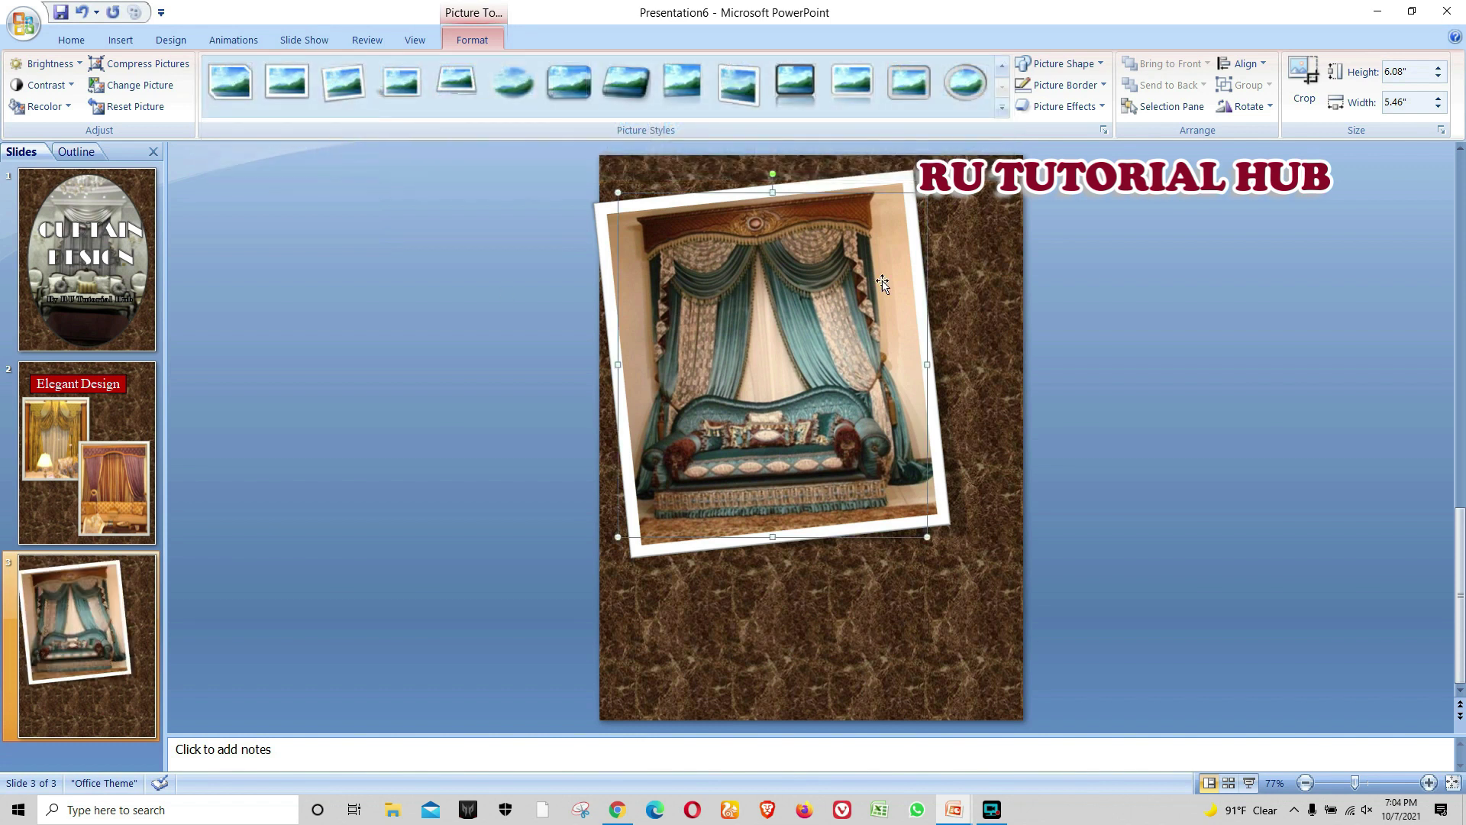
drag(927, 193, 893, 230)
drag(840, 284, 845, 241)
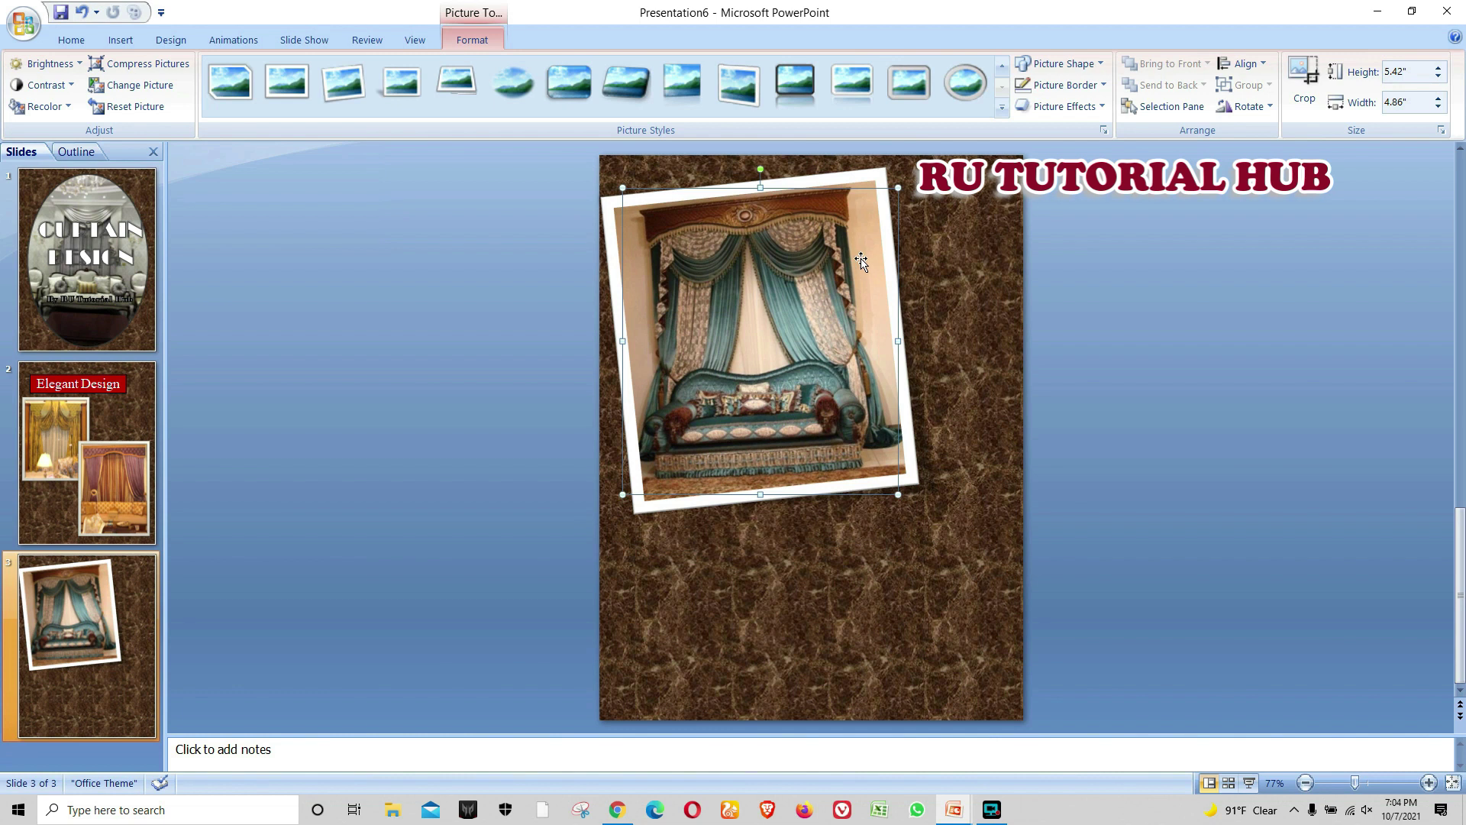
Step: Insert the blue-cushion curtain photo, shrink it to 4.4" by 5.86", and move it below the tilted photo
click(120, 40)
click(74, 86)
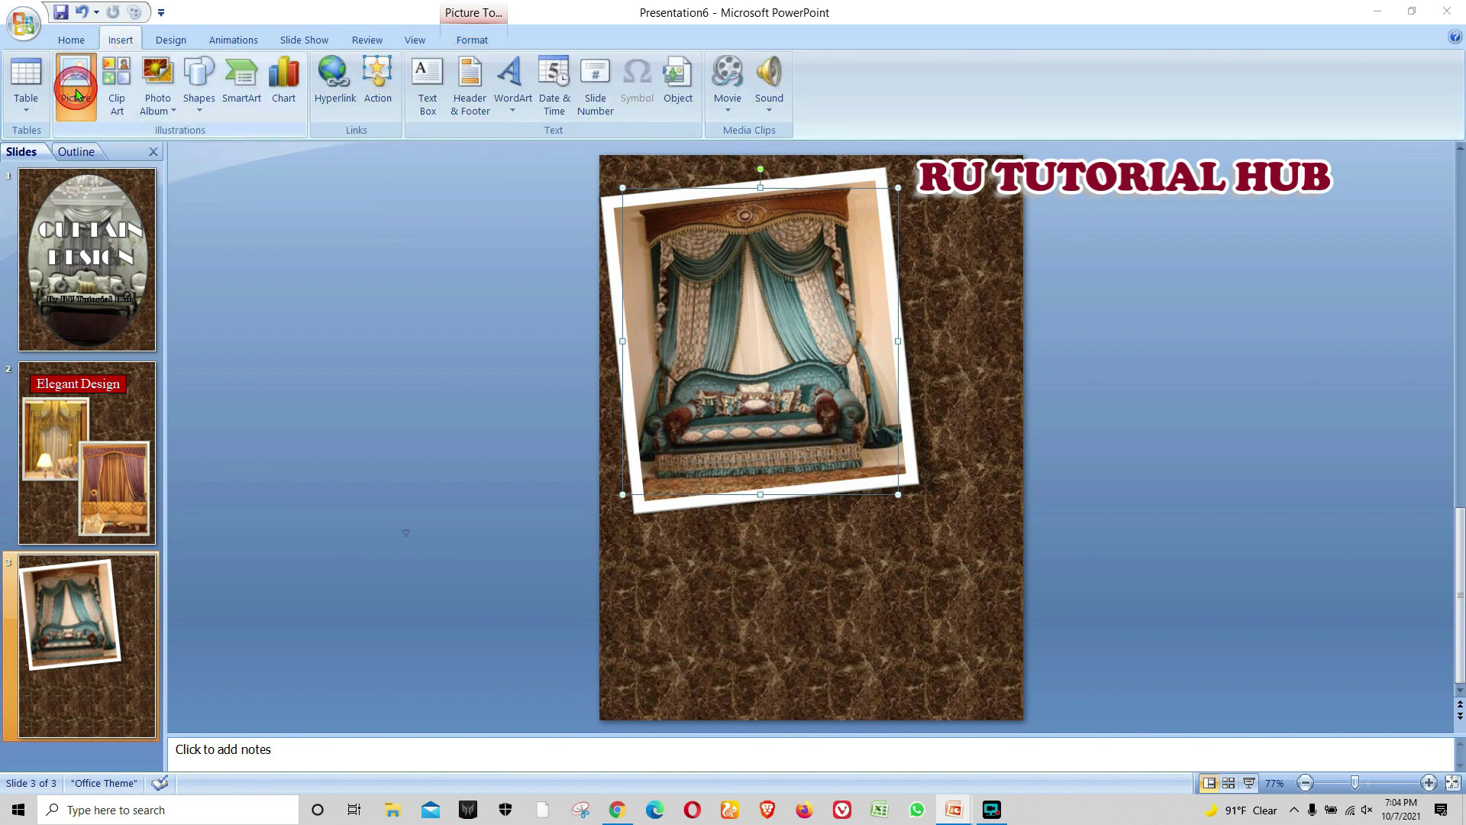
scroll(672, 341, down, 5)
click(539, 271)
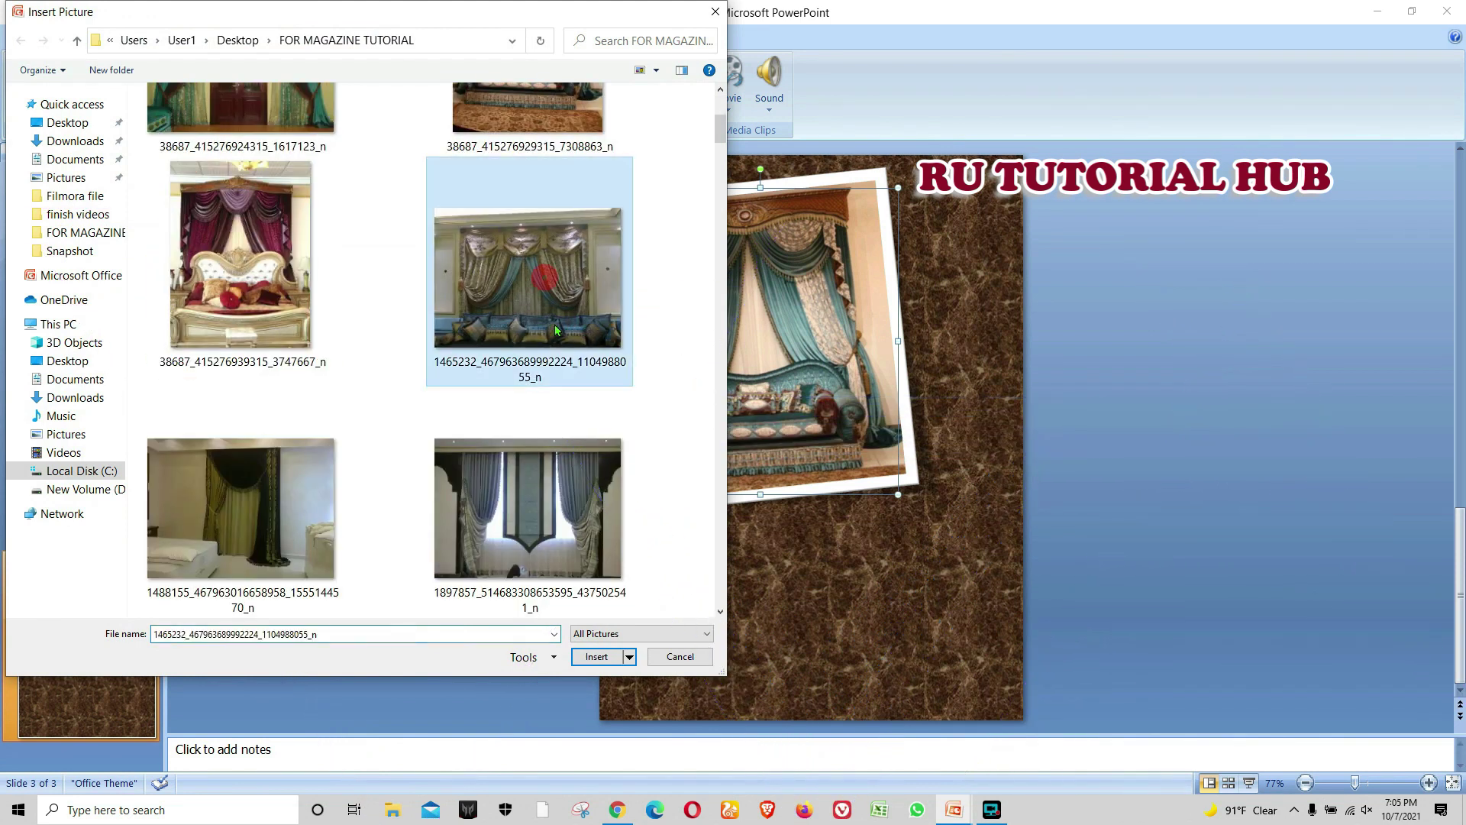
click(596, 656)
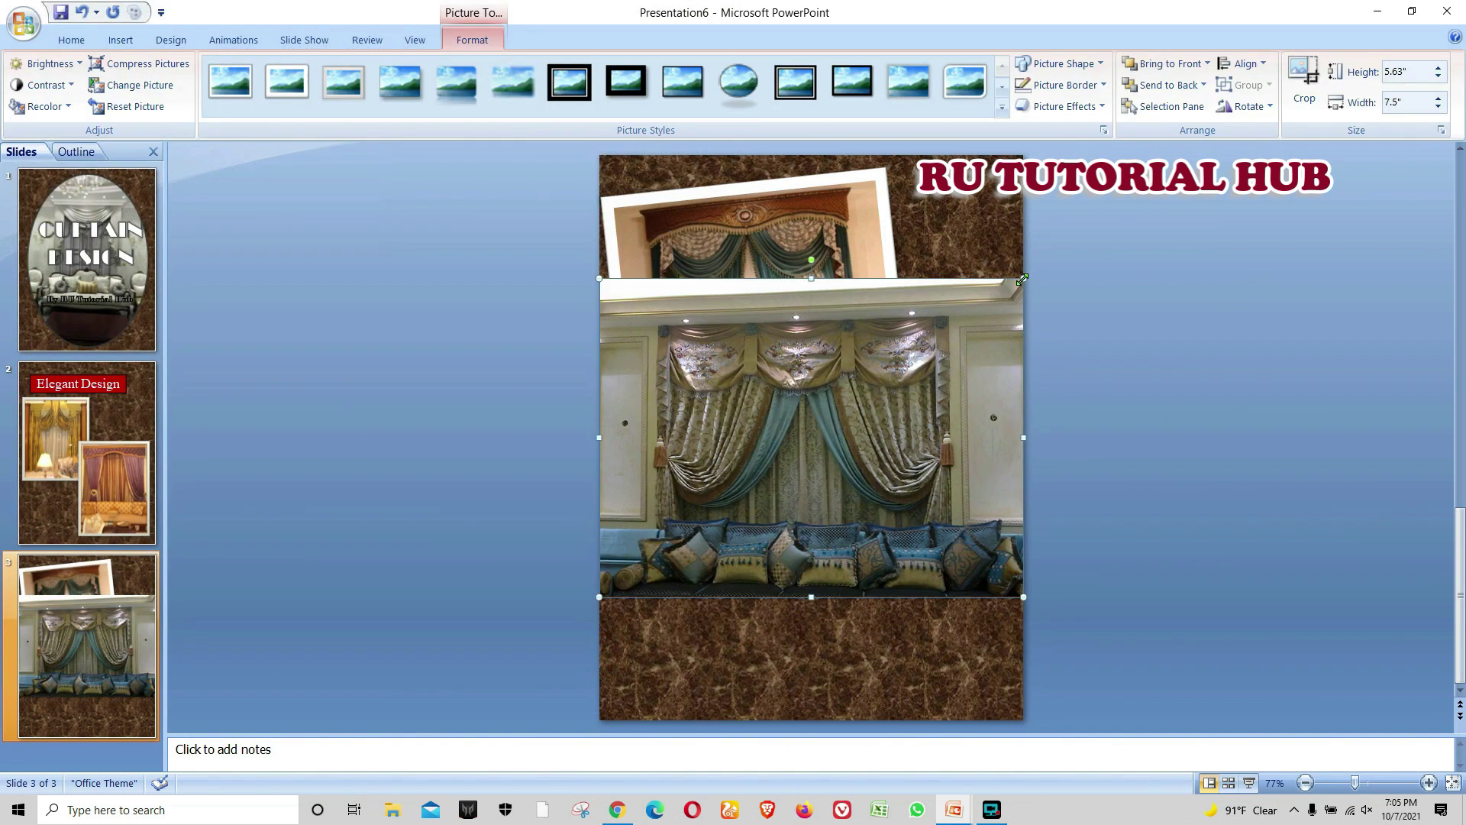
drag(1022, 280, 932, 348)
drag(861, 455, 912, 562)
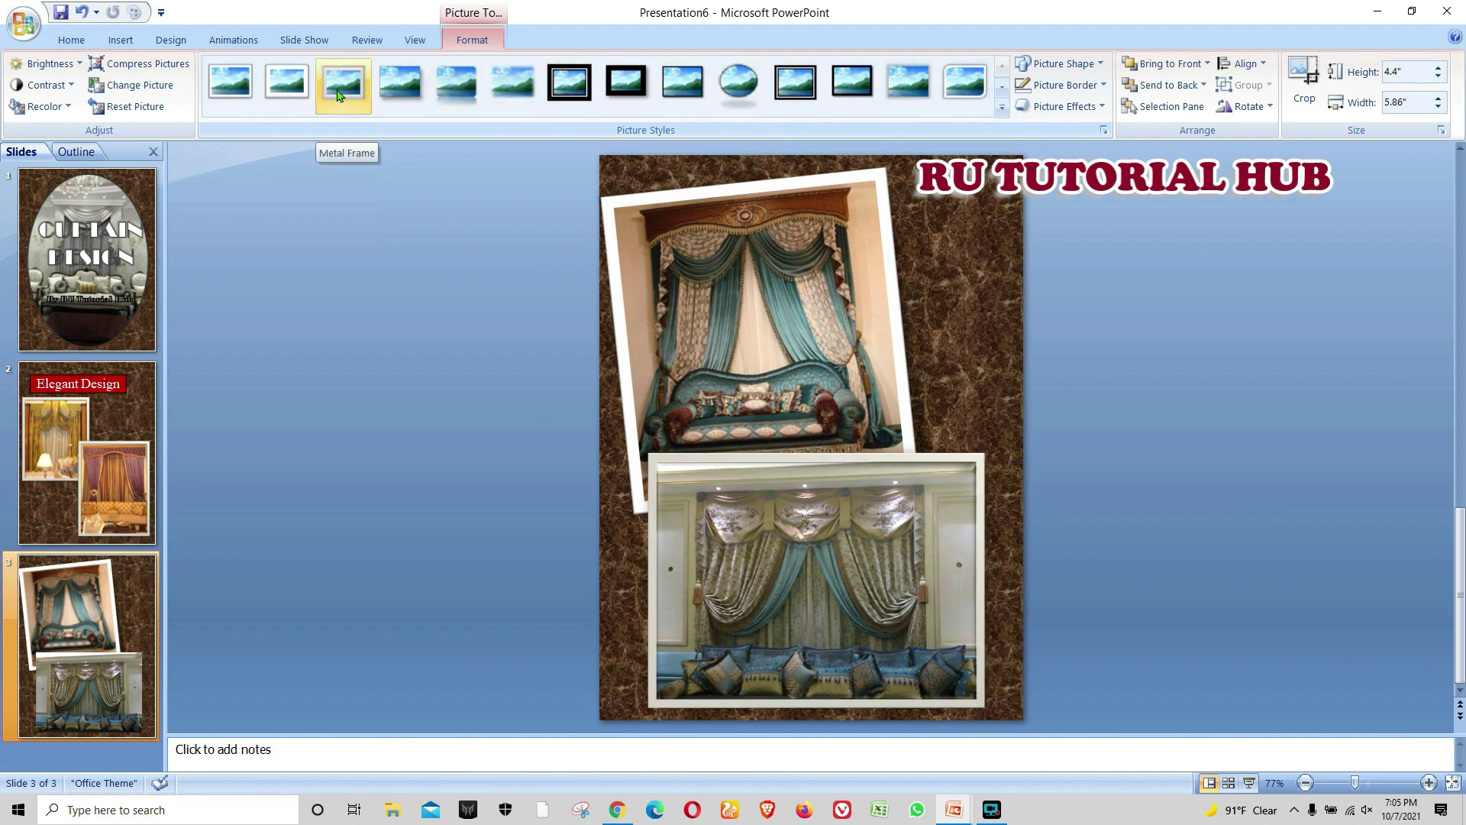
Step: Apply the Beveled Matte, White picture style to the lower photo
click(279, 90)
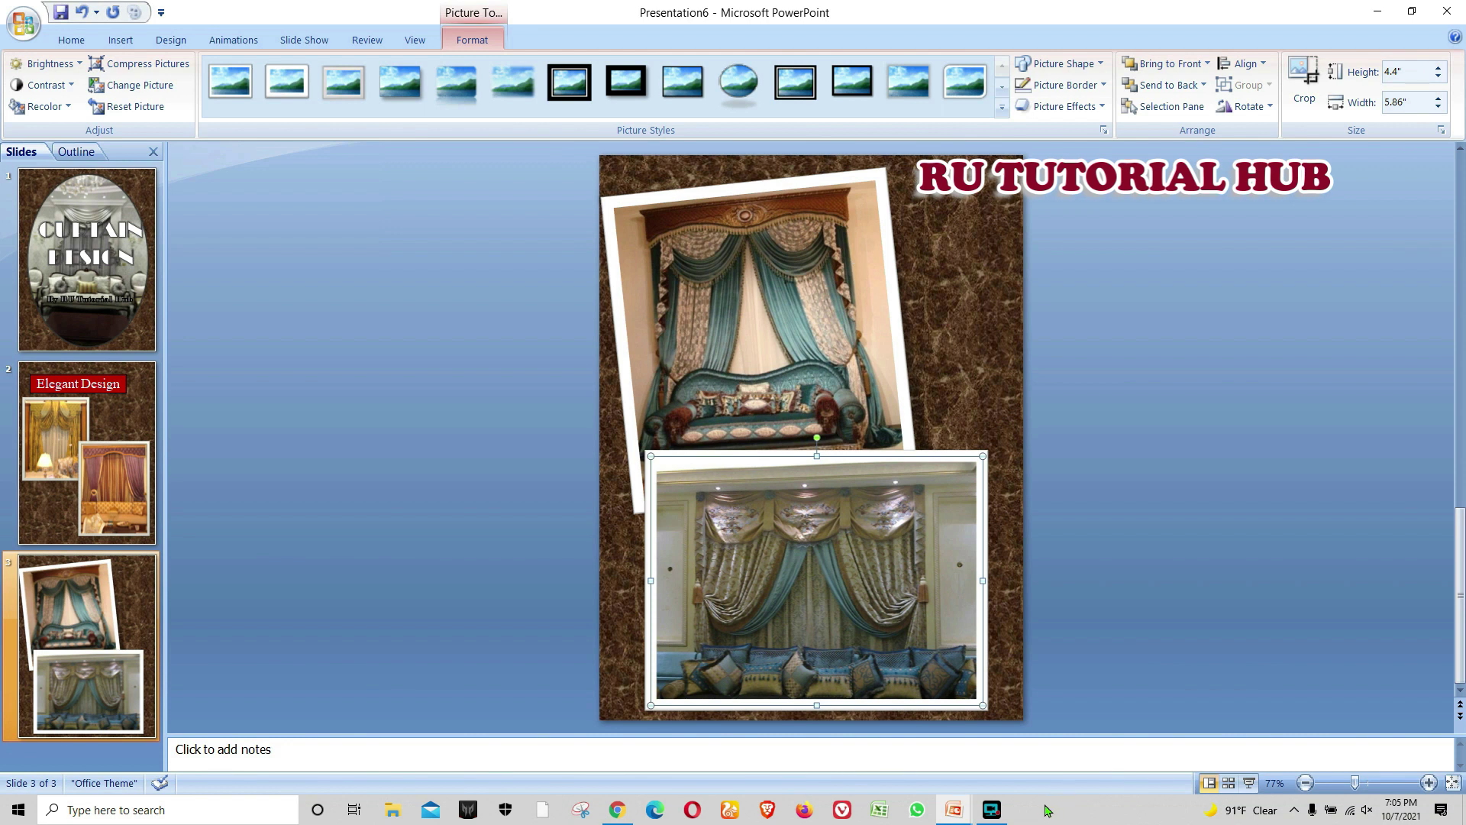
click(992, 809)
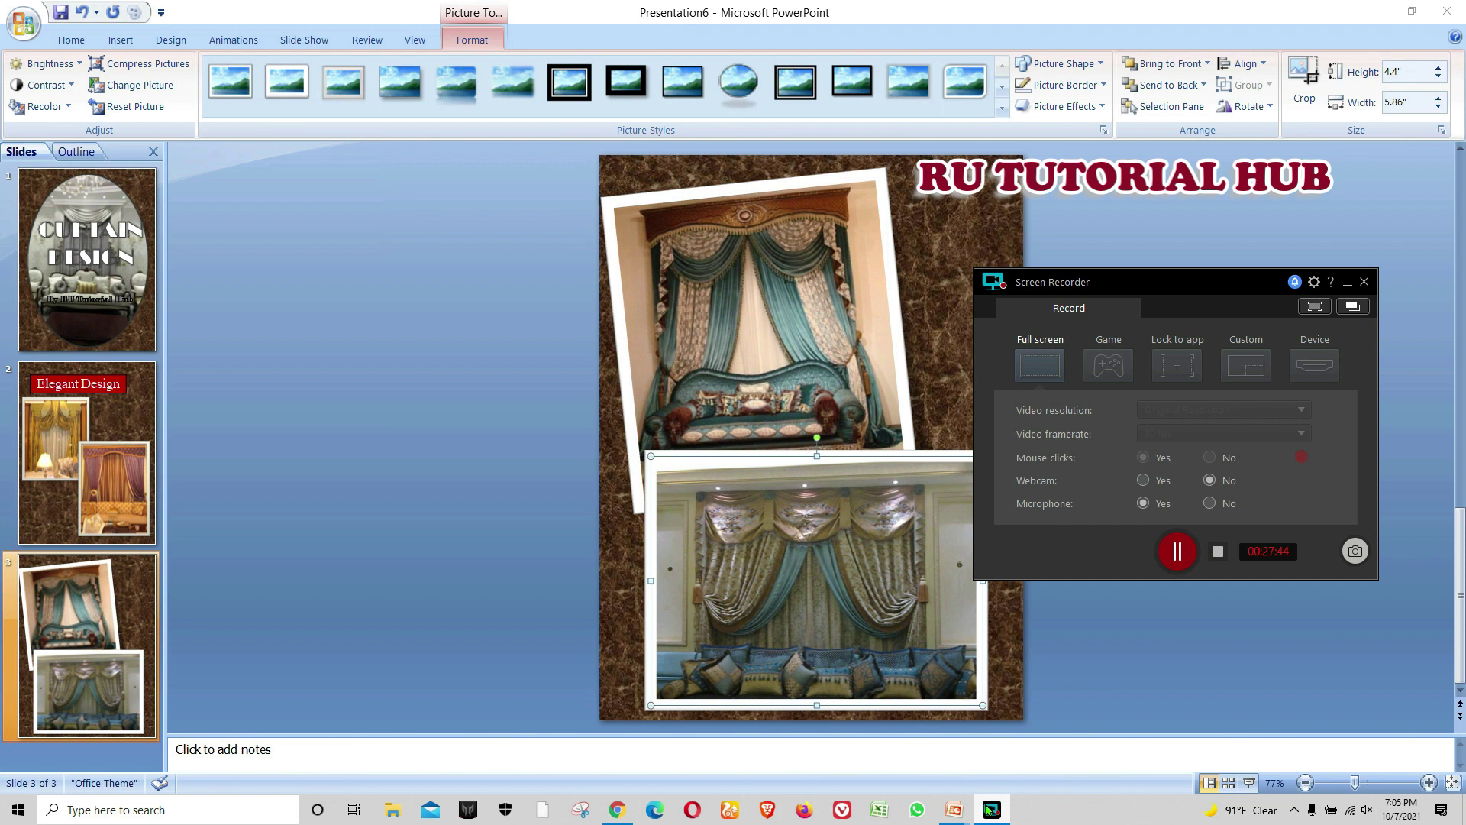
click(991, 810)
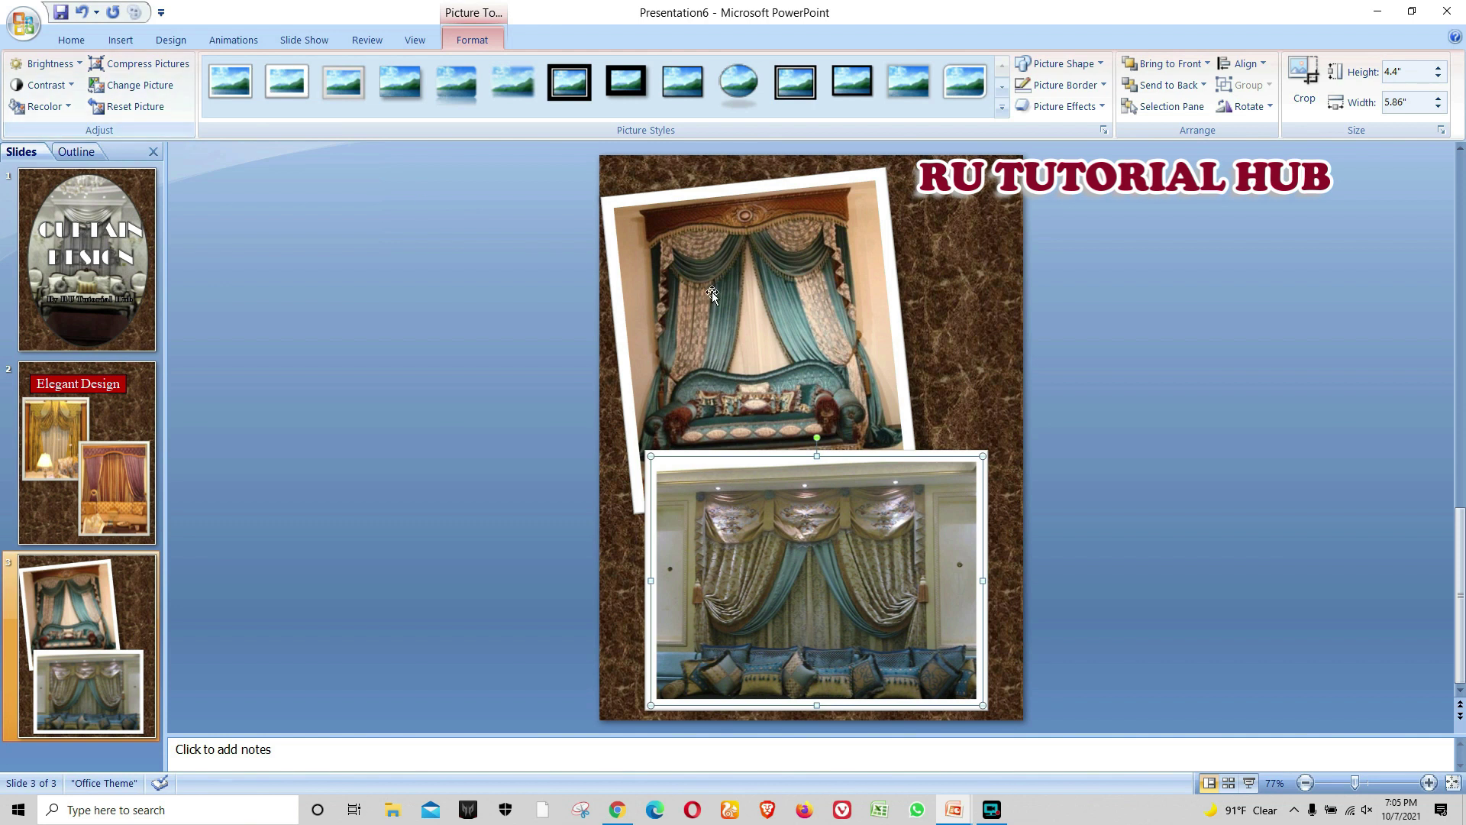
Step: Play the slide show from the Curtain Design cover through the Elegant Design and photo pages to the end
click(99, 261)
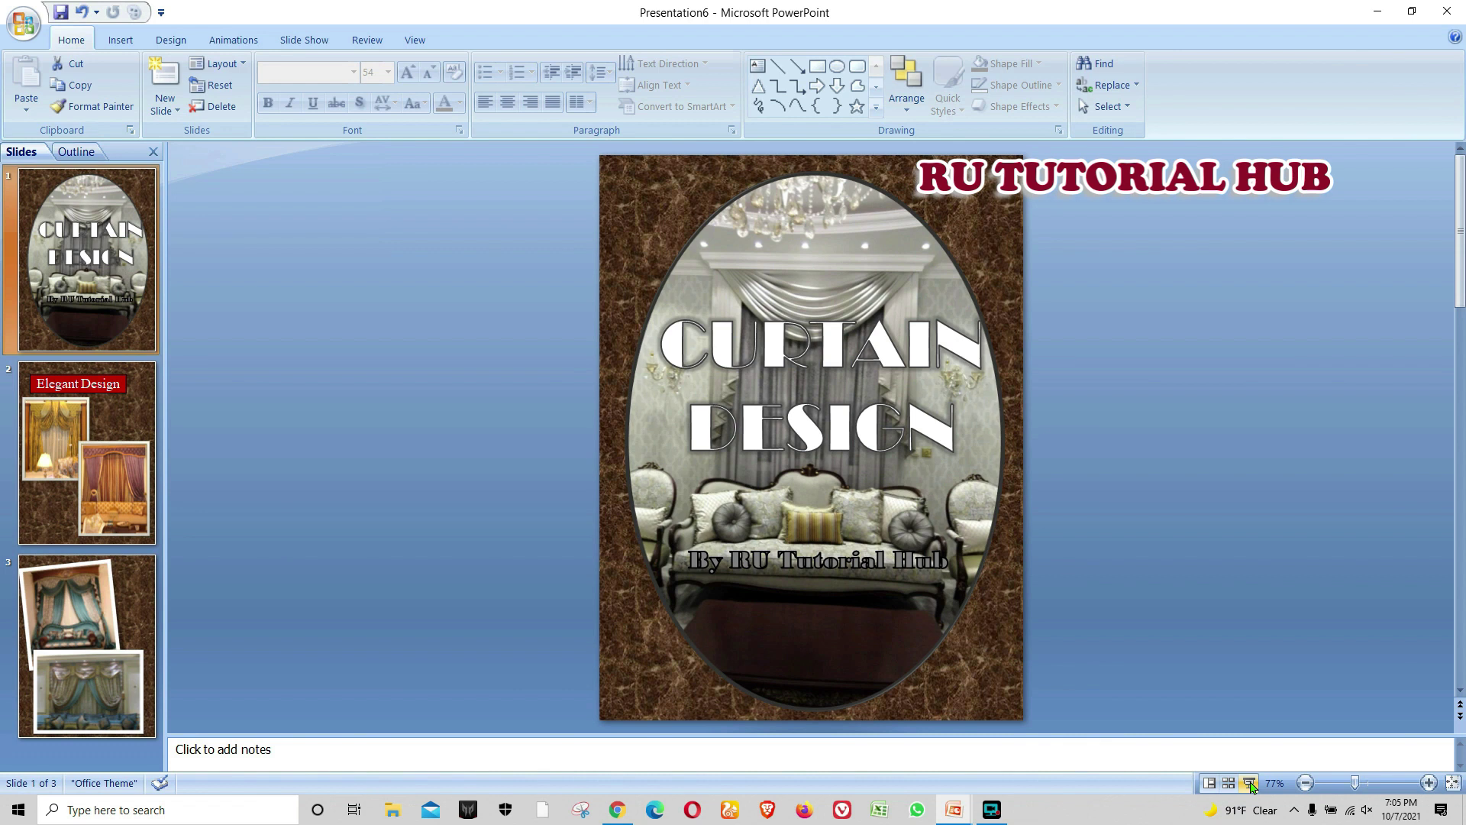
click(1250, 785)
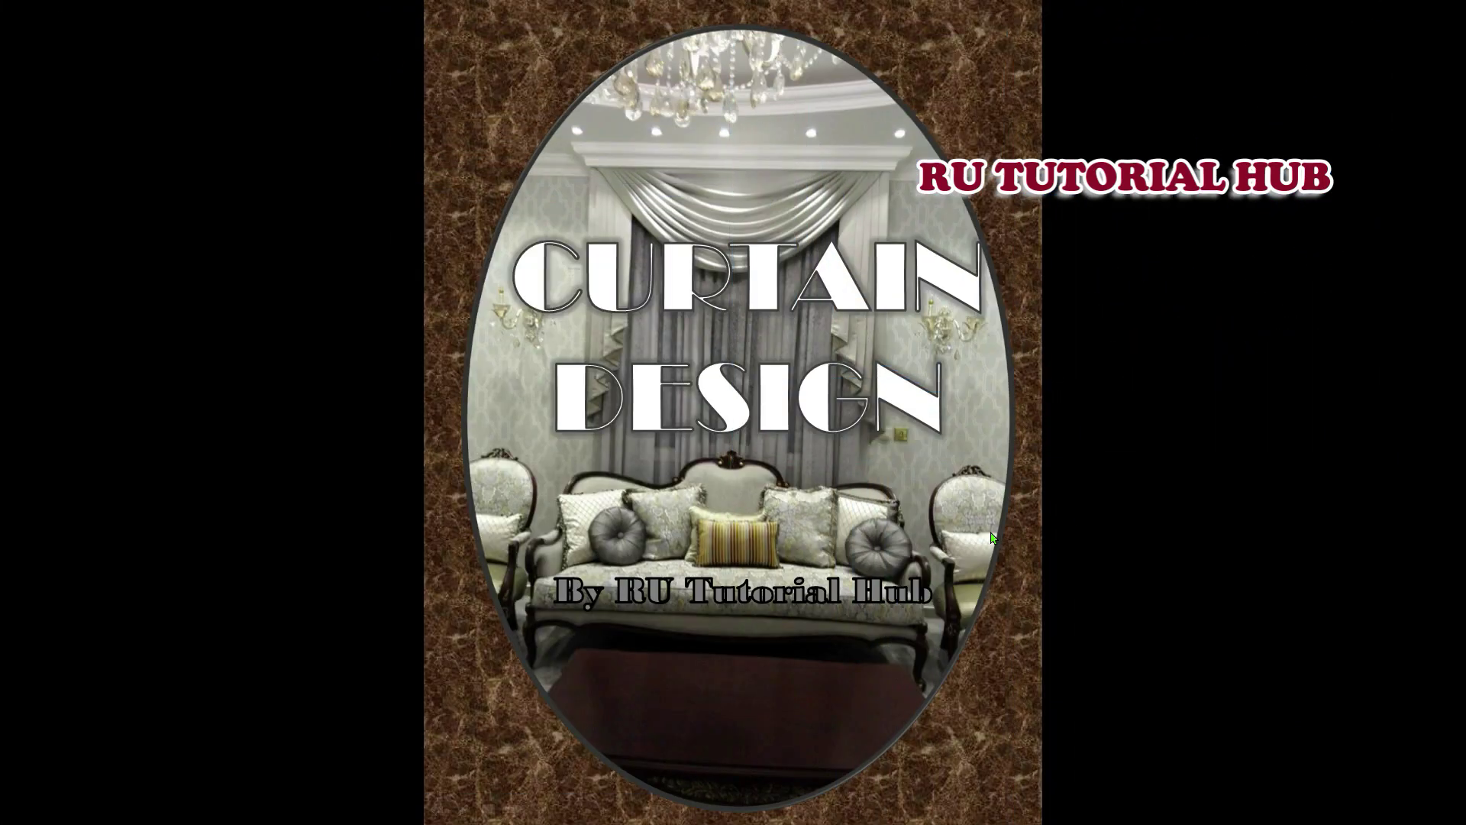
click(1088, 515)
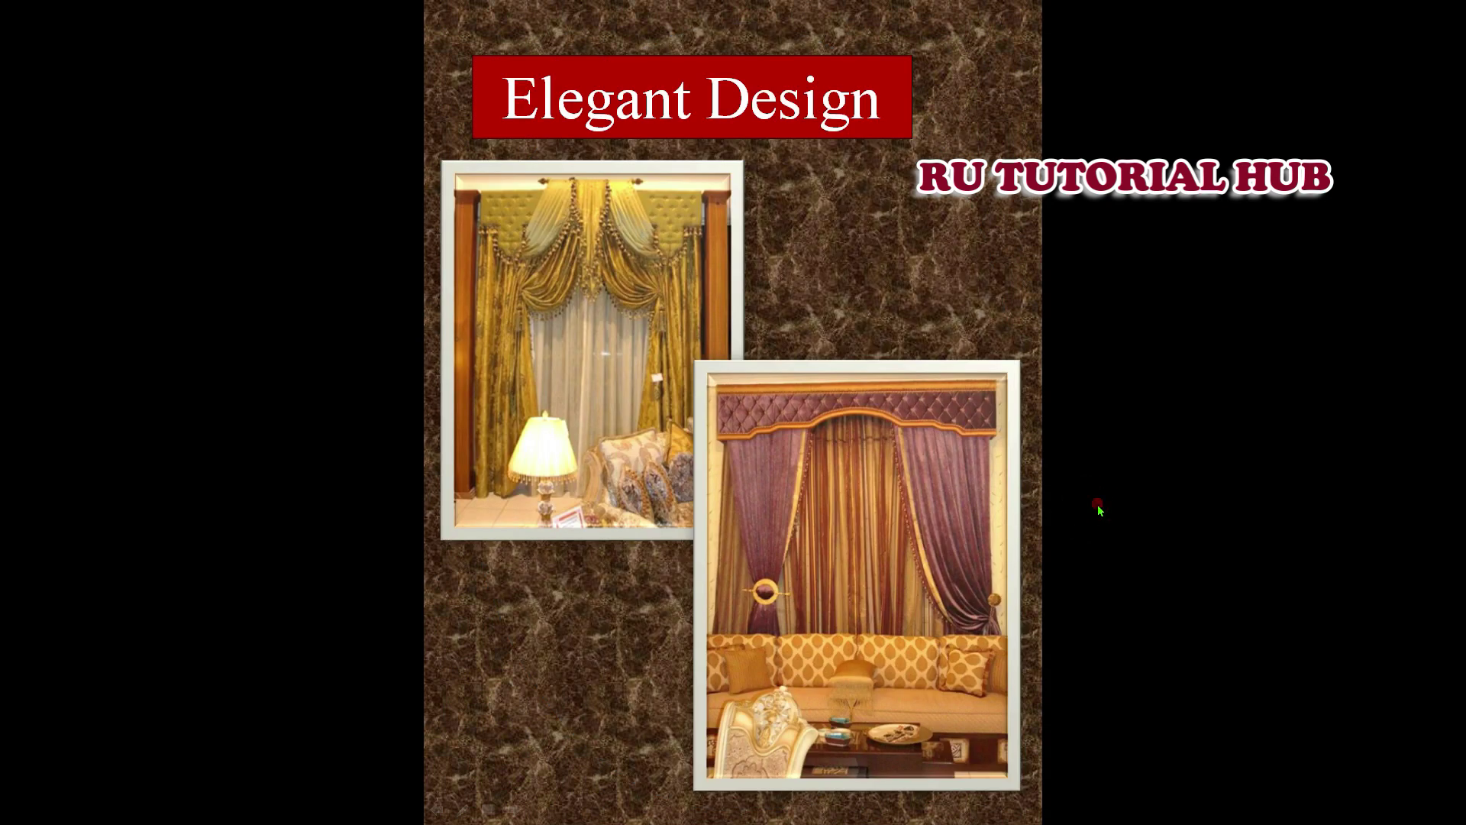
click(1100, 510)
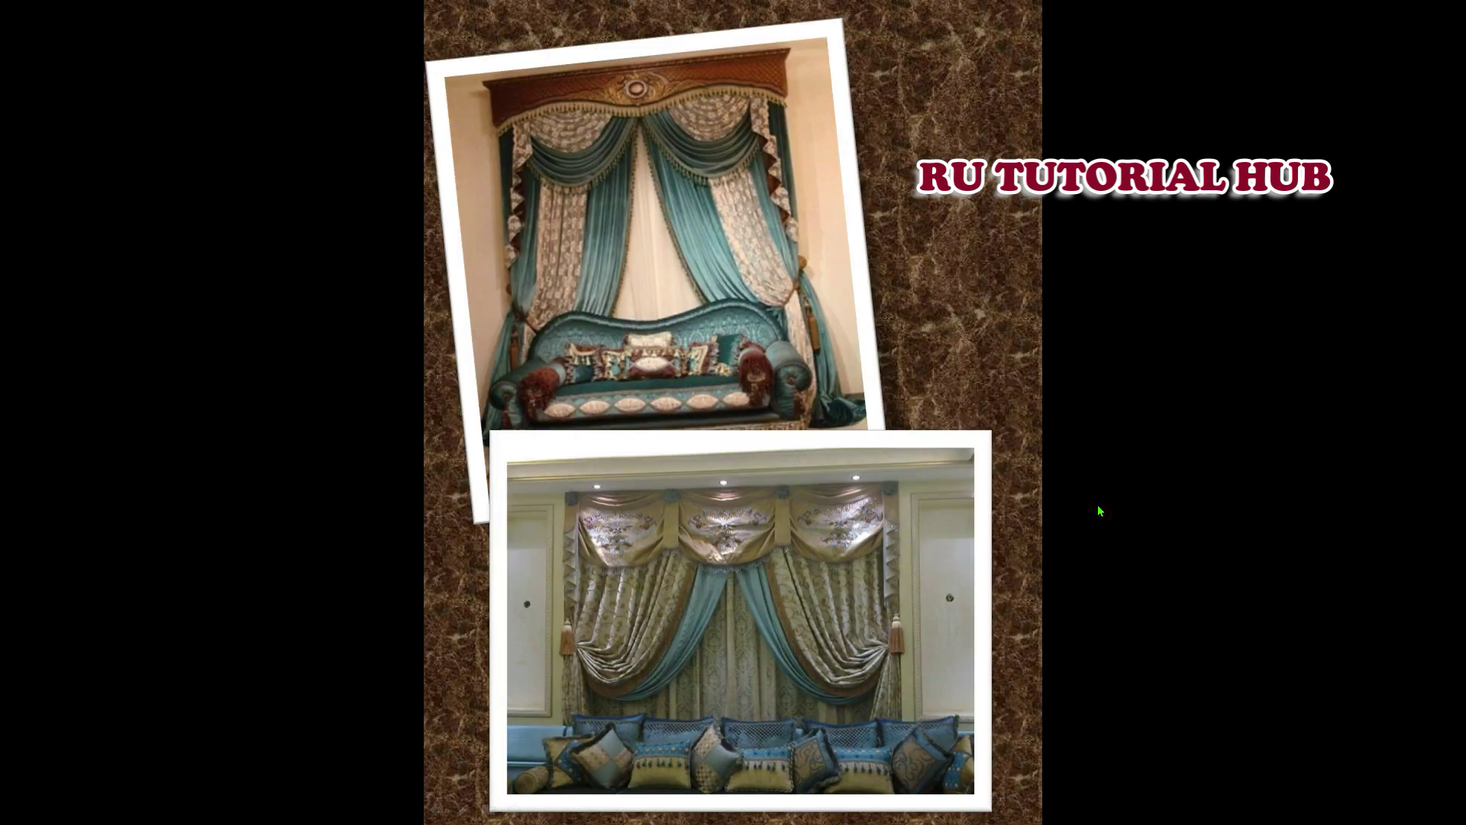
click(1099, 510)
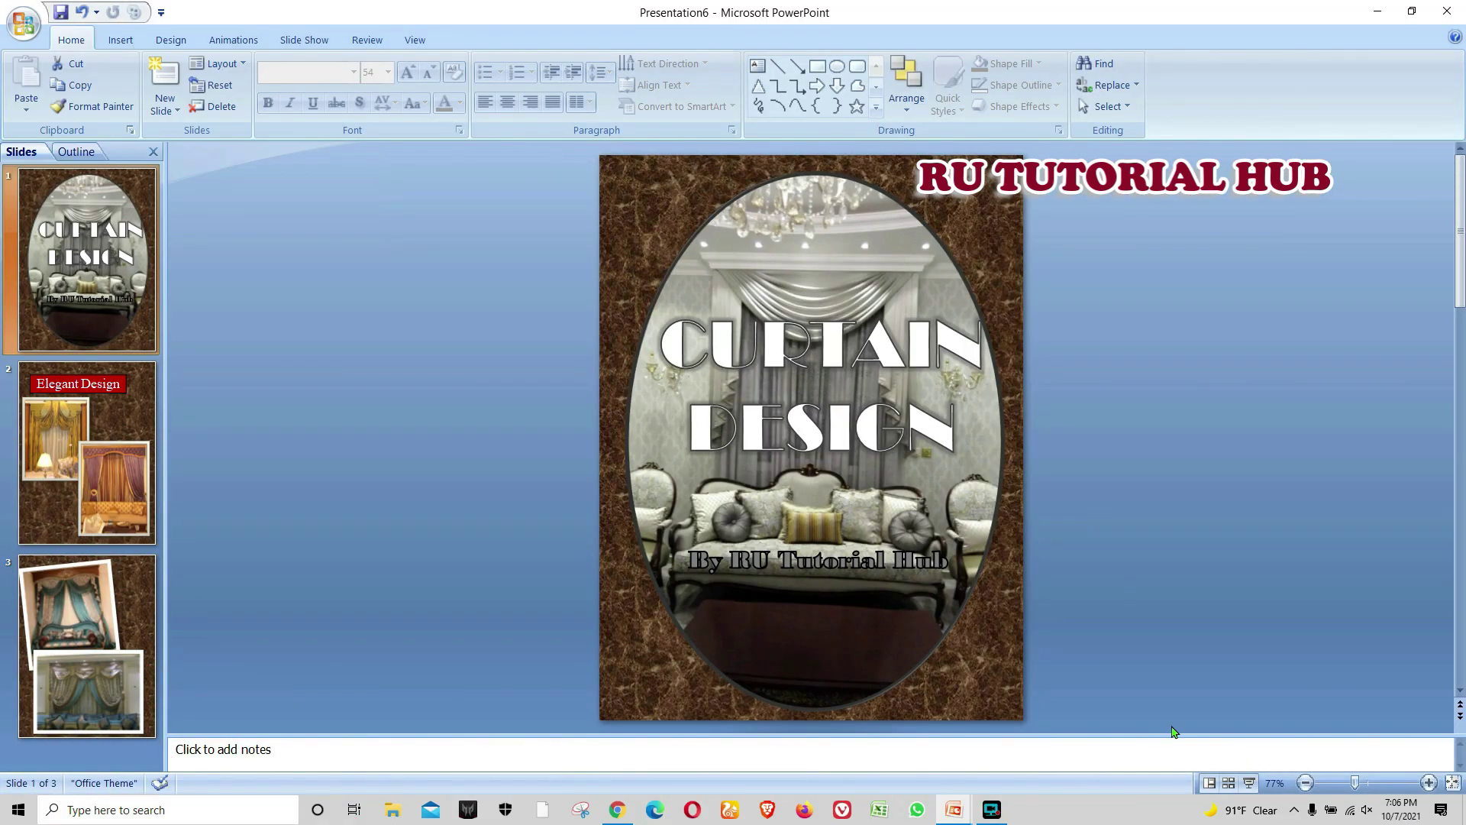
Step: Replay the slide show from the cover through all three curtain pages to the end-of-show screen
click(103, 641)
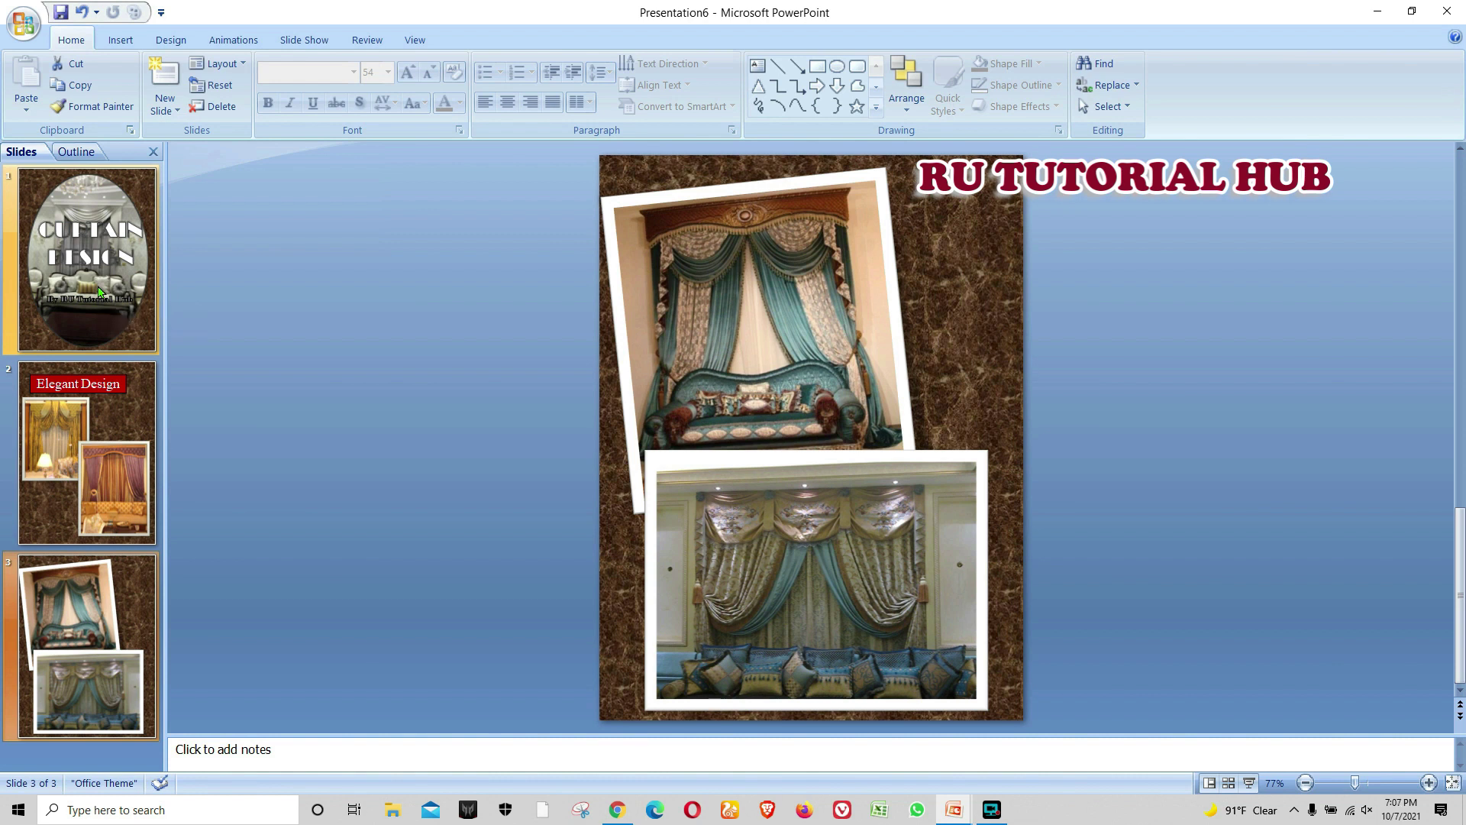
click(99, 291)
click(1250, 783)
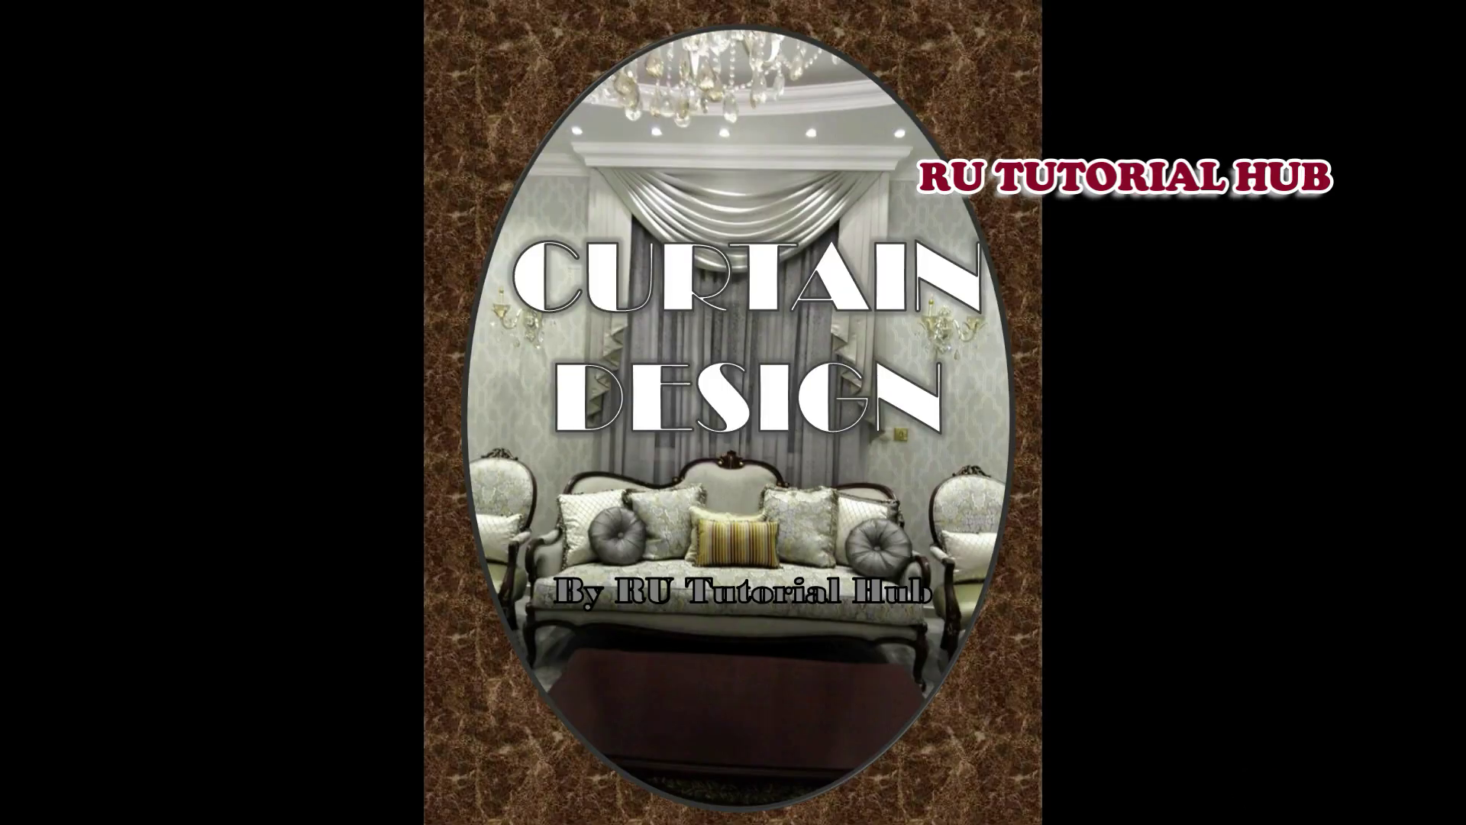
click(1205, 663)
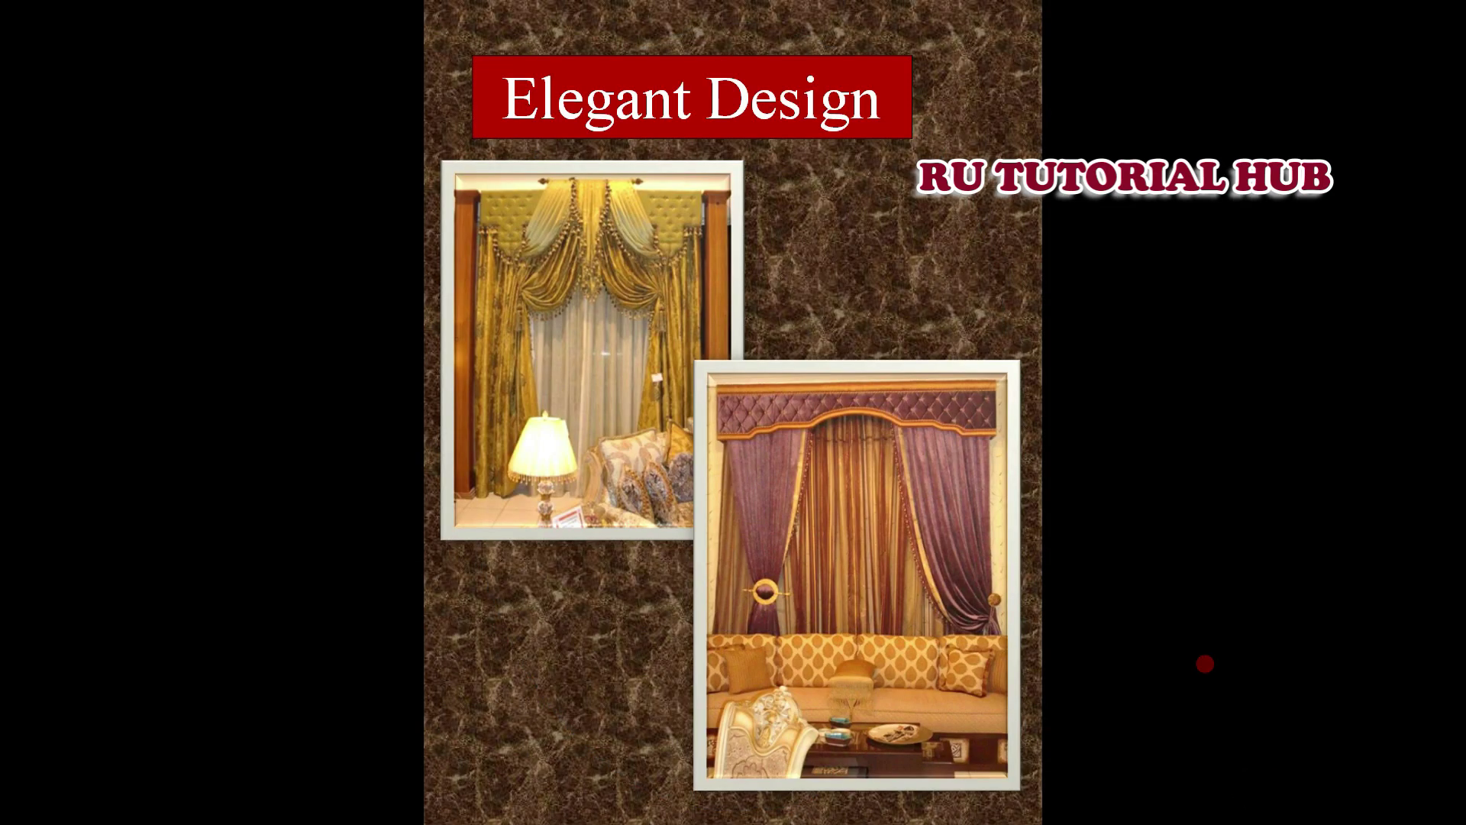
click(1205, 664)
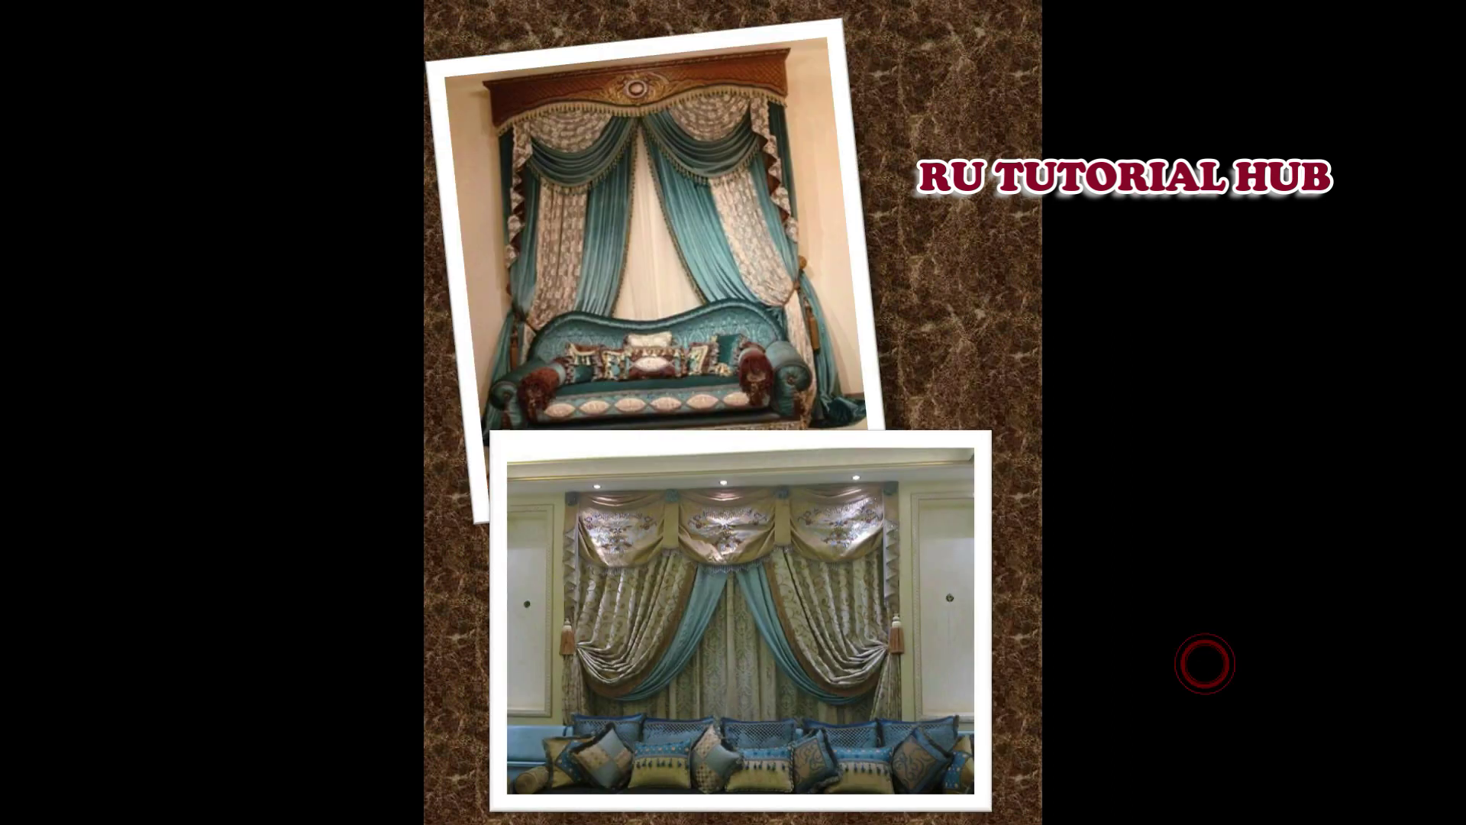
click(1205, 663)
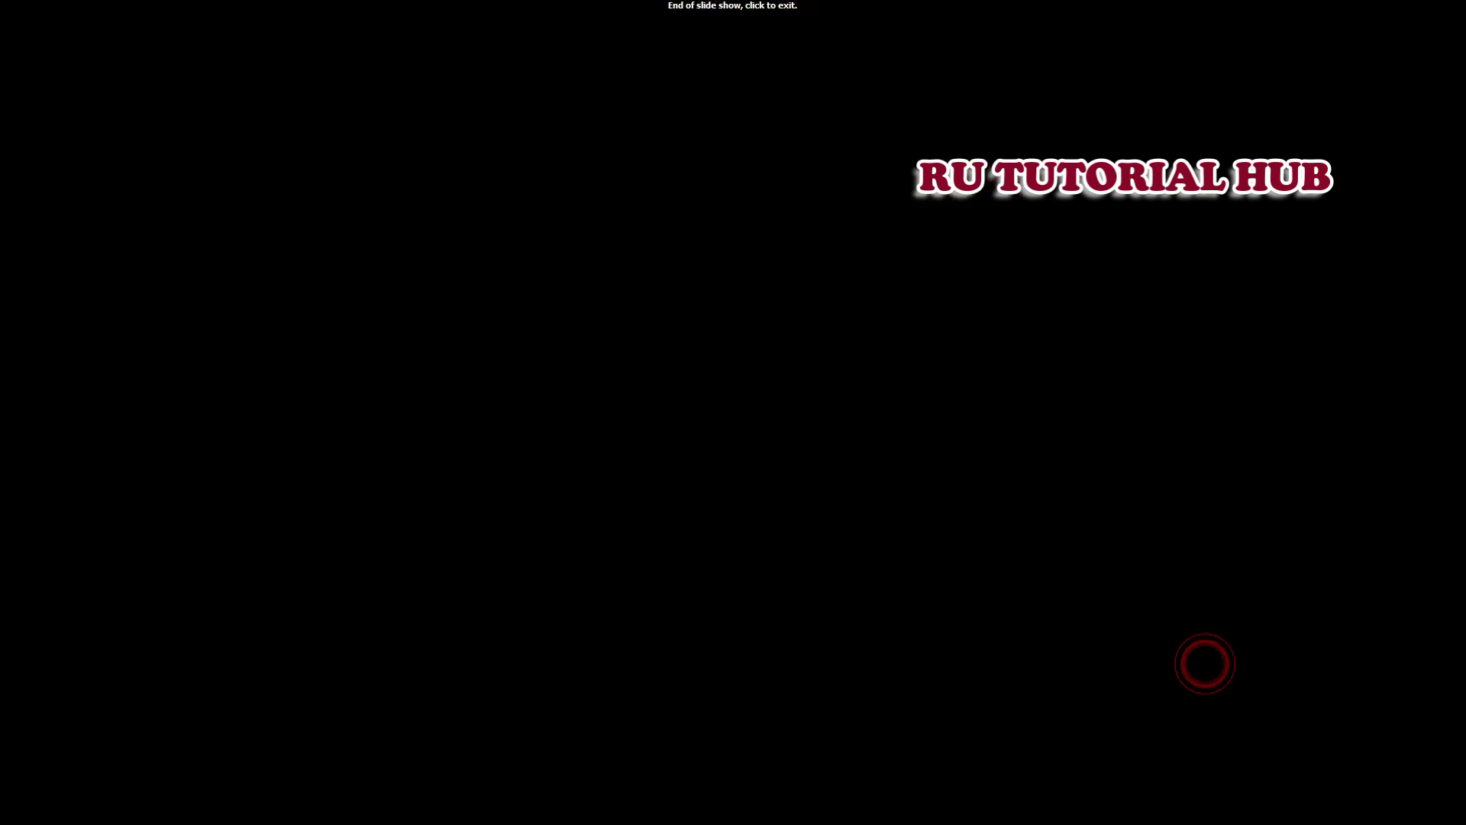